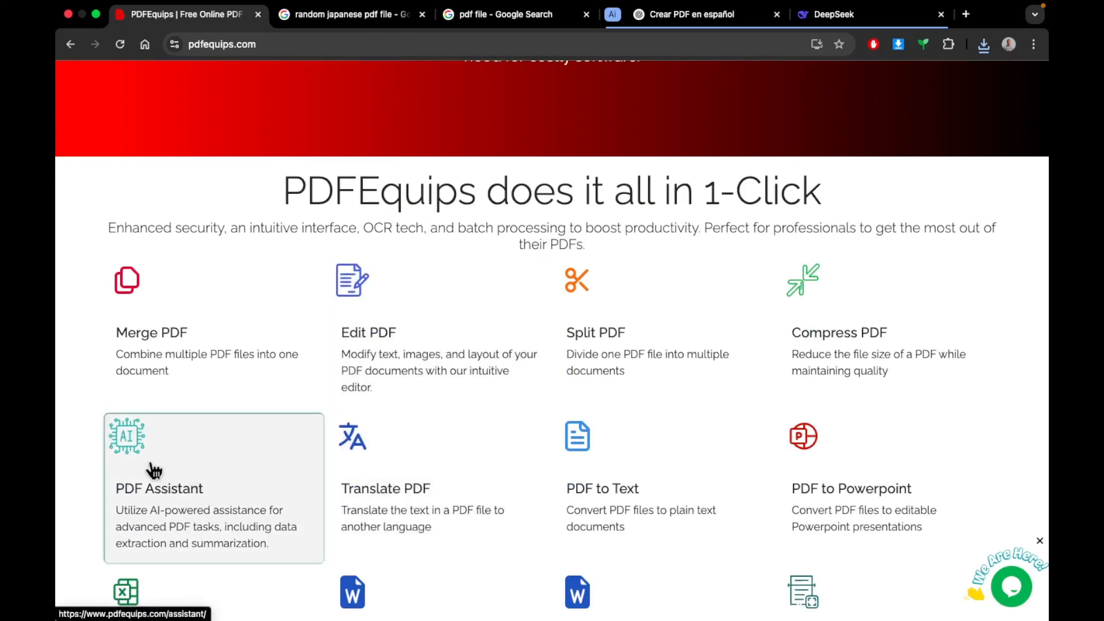
Step: Read the homepage introduction, highlighting the phrase about professionals, students, and individuals
scroll(151, 468, up, 5)
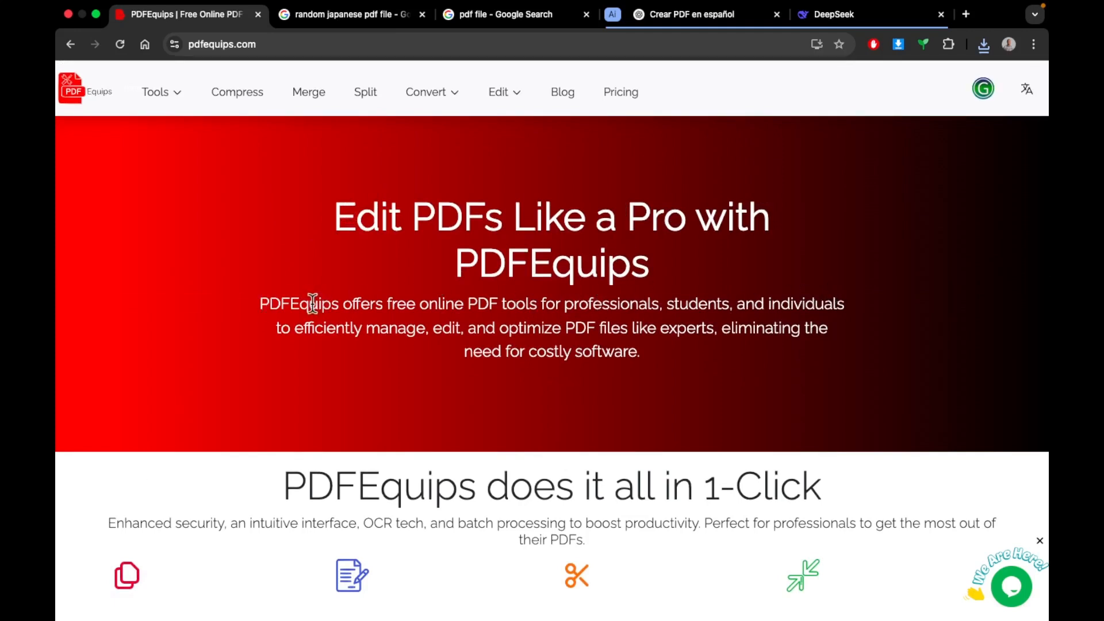
drag(541, 306, 848, 311)
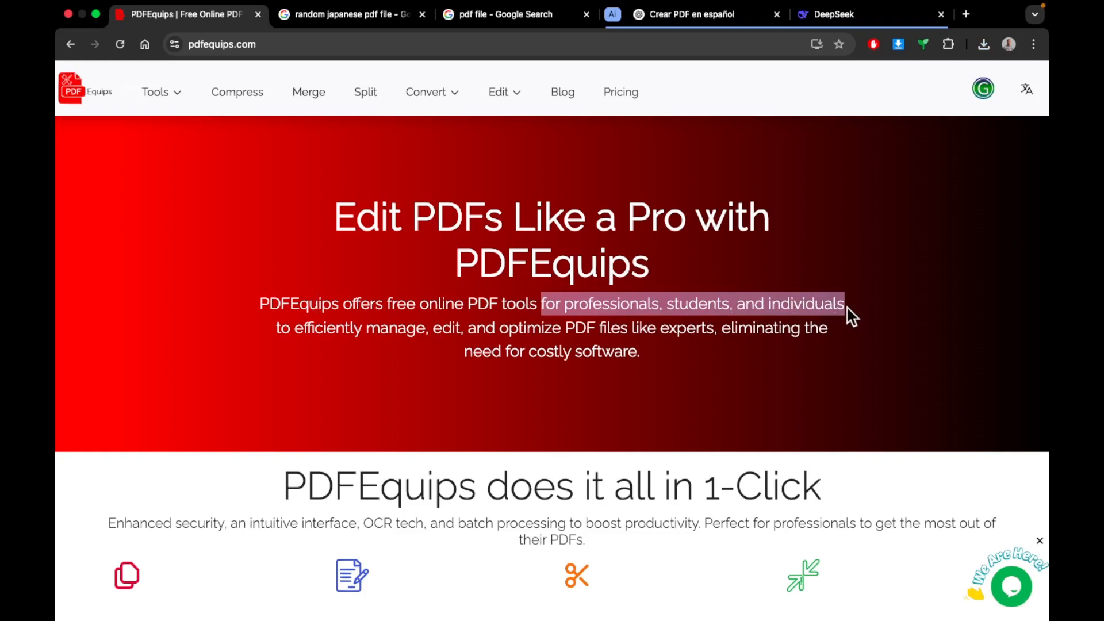
click(748, 280)
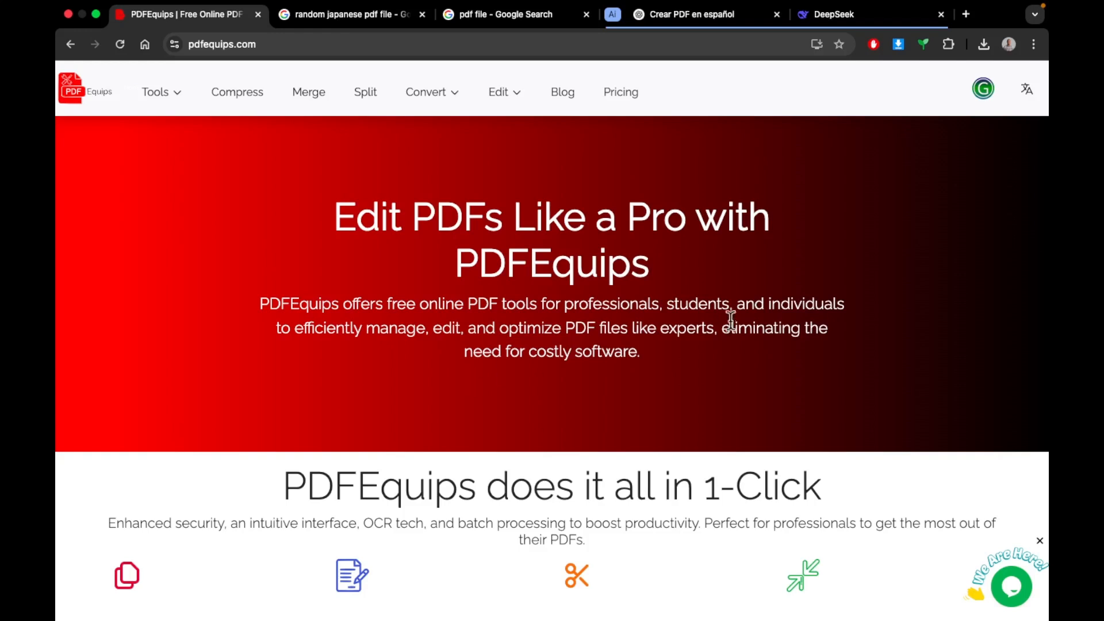
drag(541, 305, 840, 318)
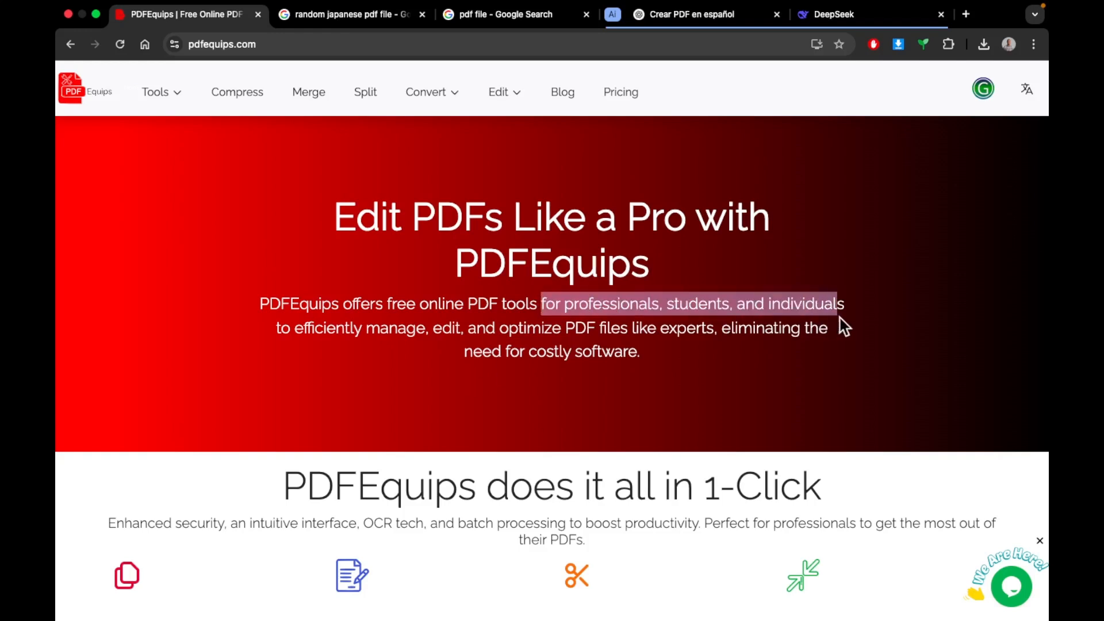
click(800, 328)
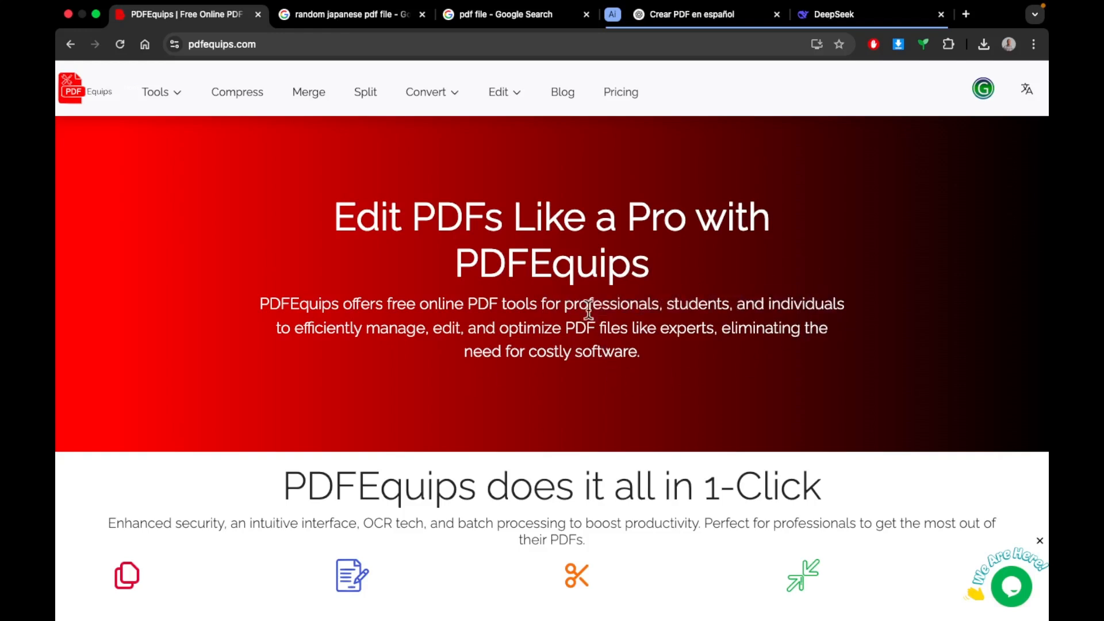
Step: Look over the first rows of PDF tools on the homepage, including Merge, Edit, Split, Compress and Translate PDF
scroll(585, 299, down, 1)
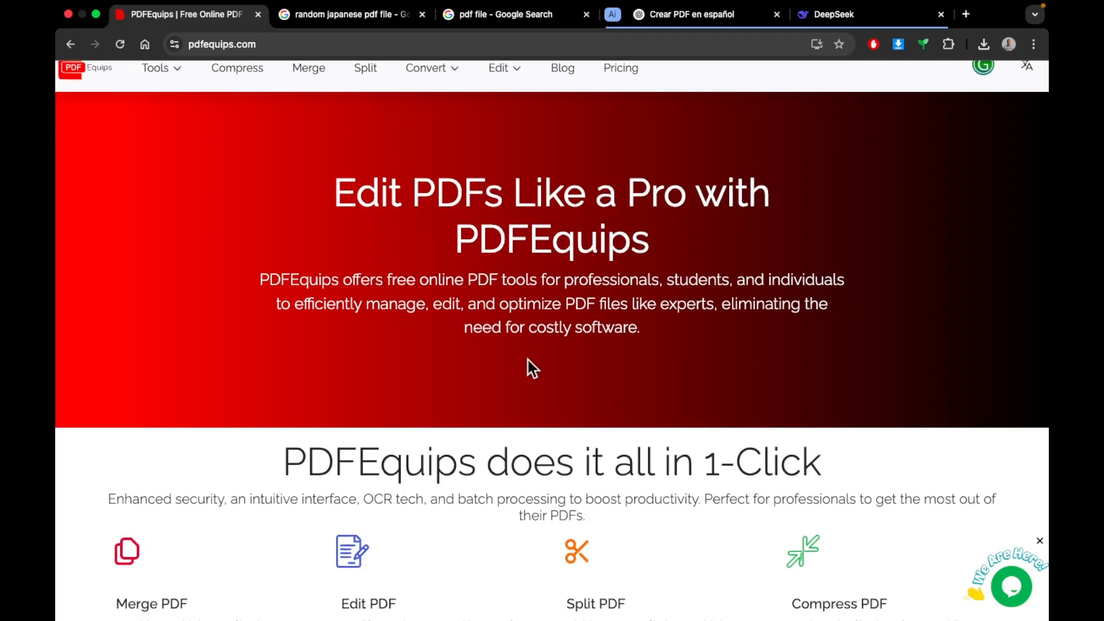
scroll(526, 368, down, 5)
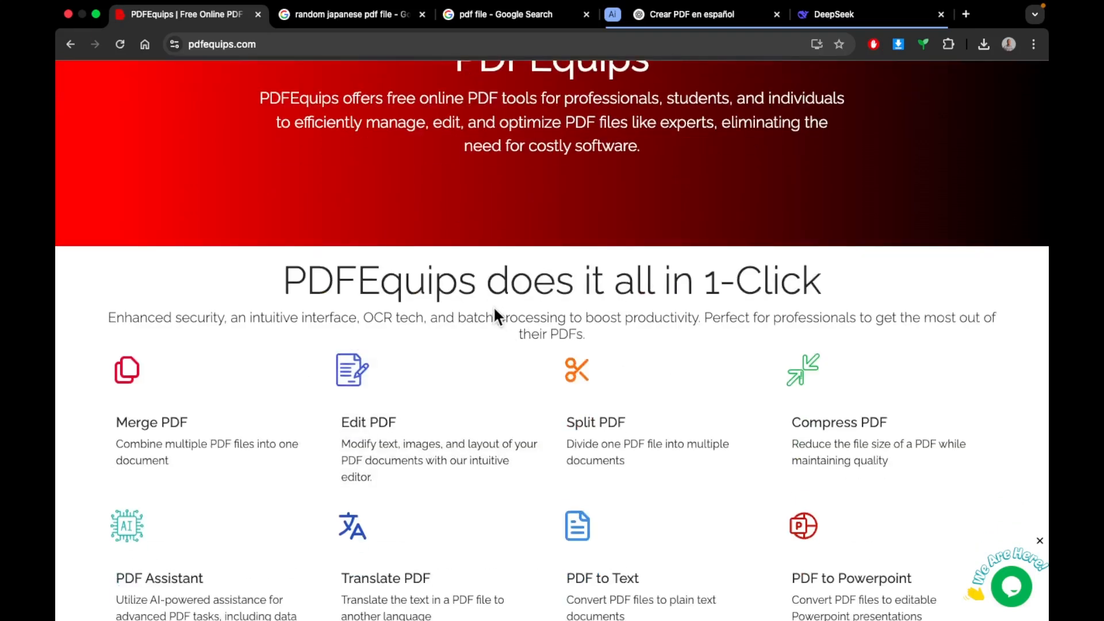
scroll(644, 359, down, 4)
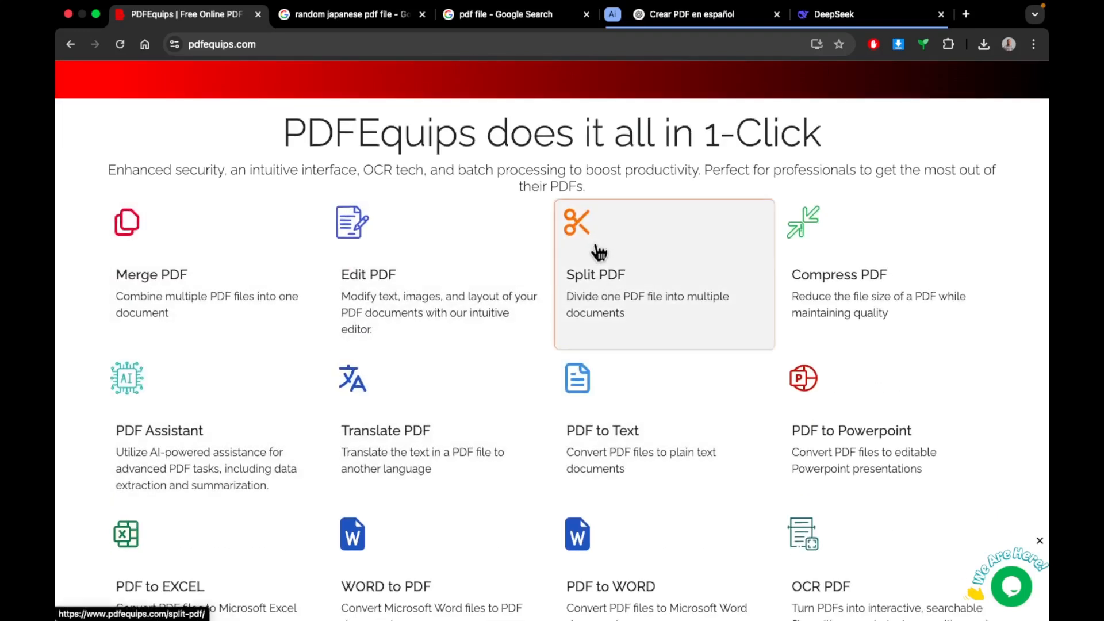
scroll(414, 258, down, 4)
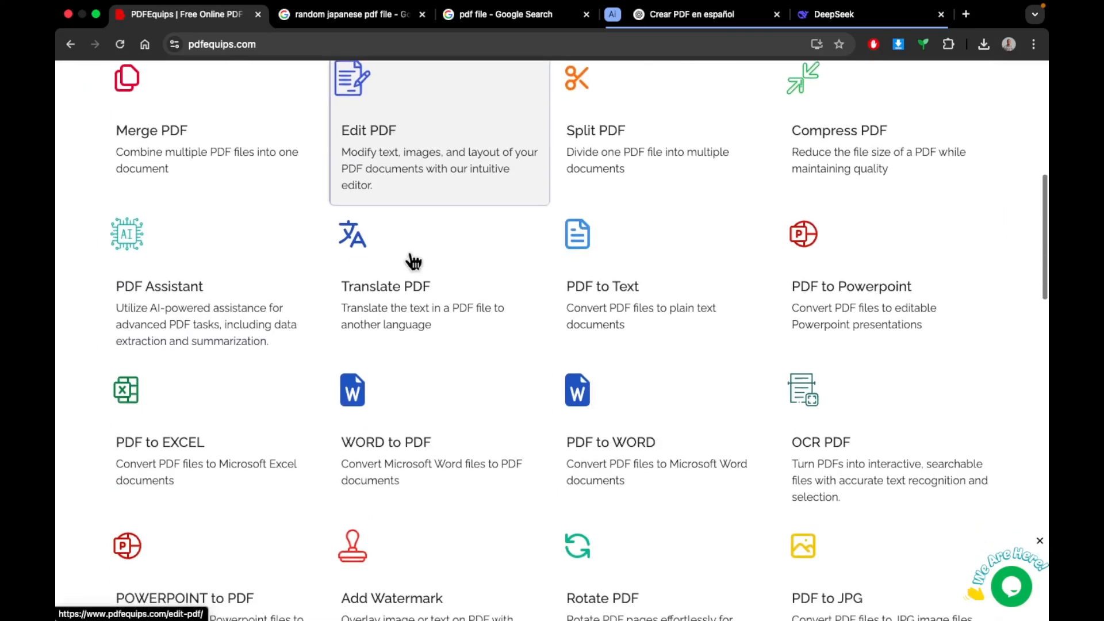
scroll(414, 261, up, 4)
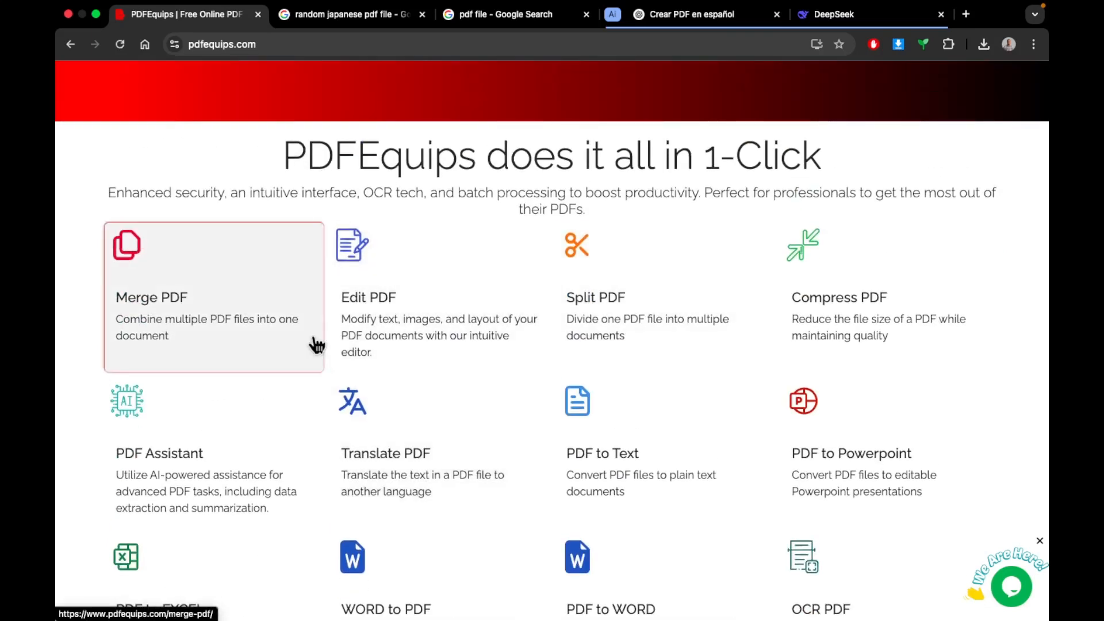
scroll(399, 419, down, 1)
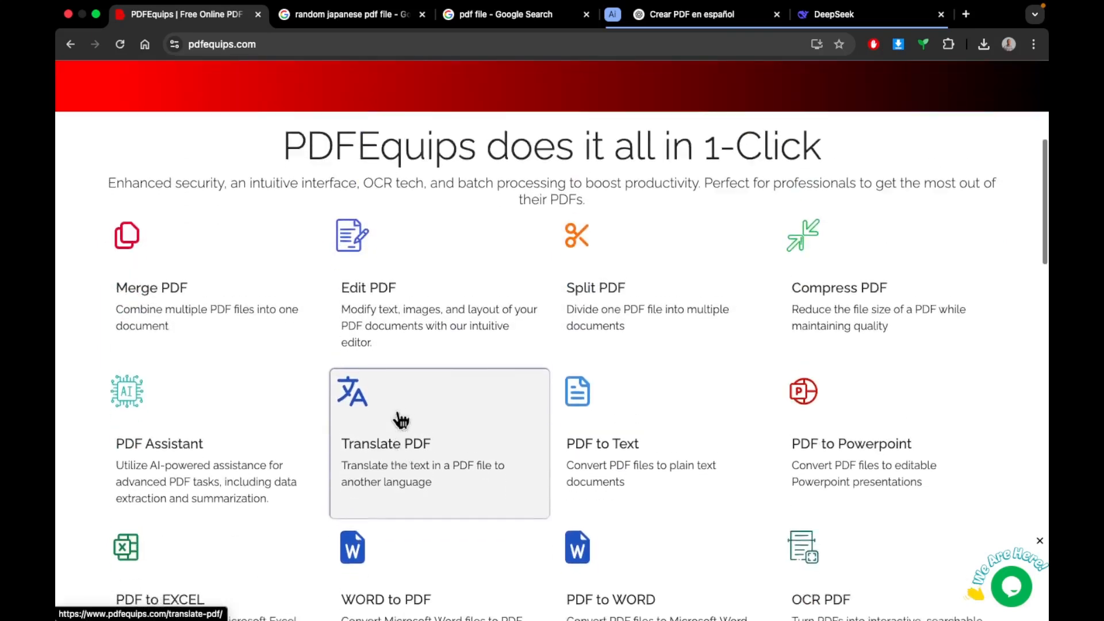
scroll(368, 288, up, 2)
scroll(362, 279, up, 2)
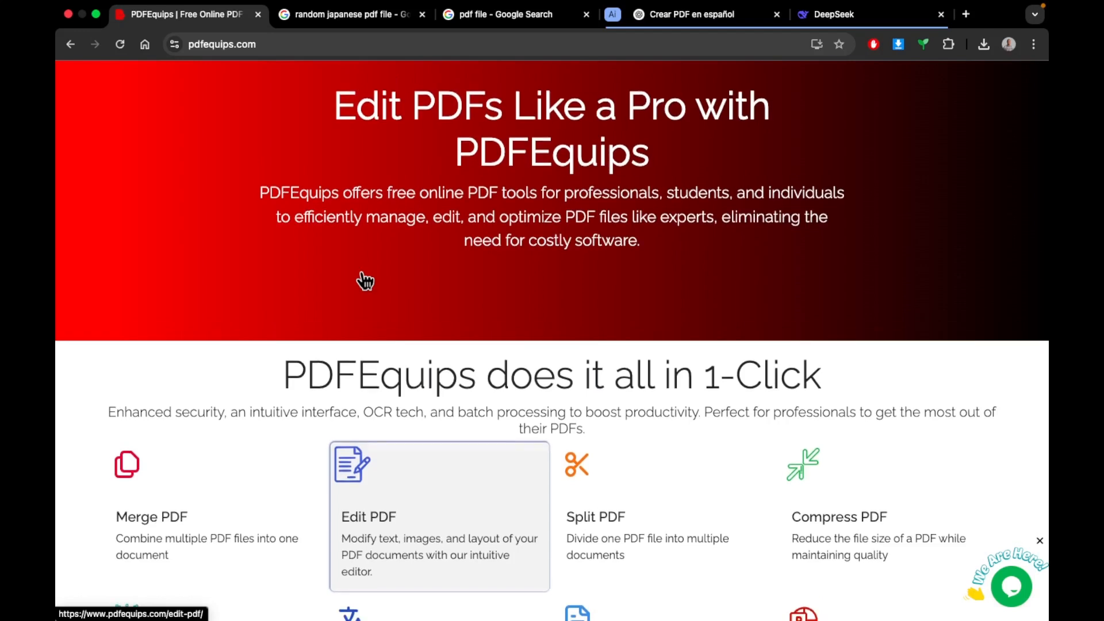
scroll(368, 282, down, 1)
scroll(449, 409, down, 2)
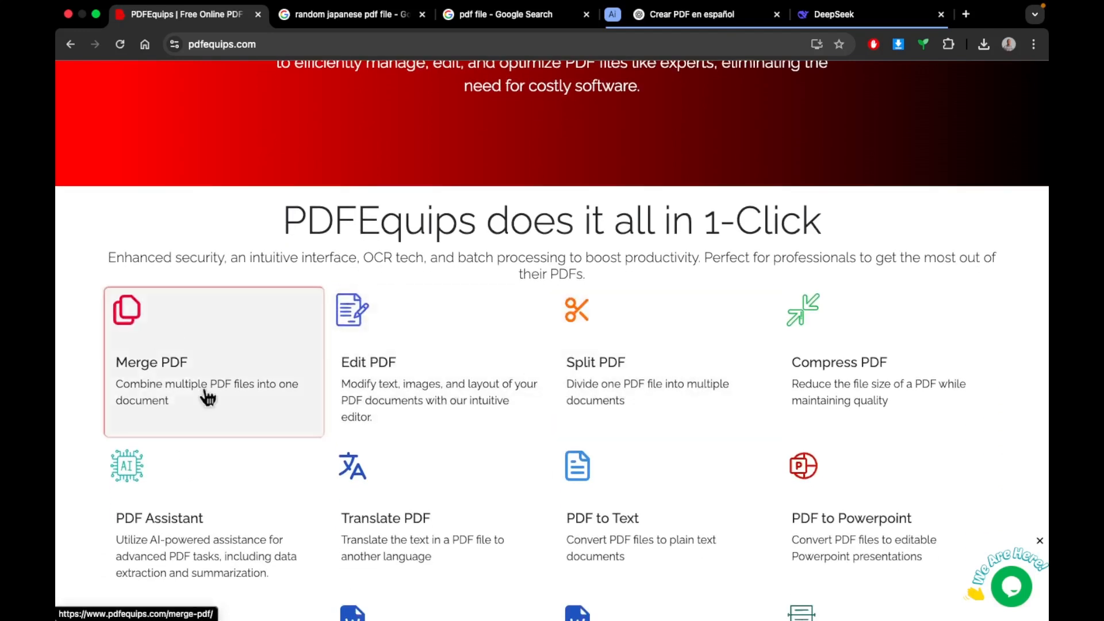
scroll(339, 315, down, 2)
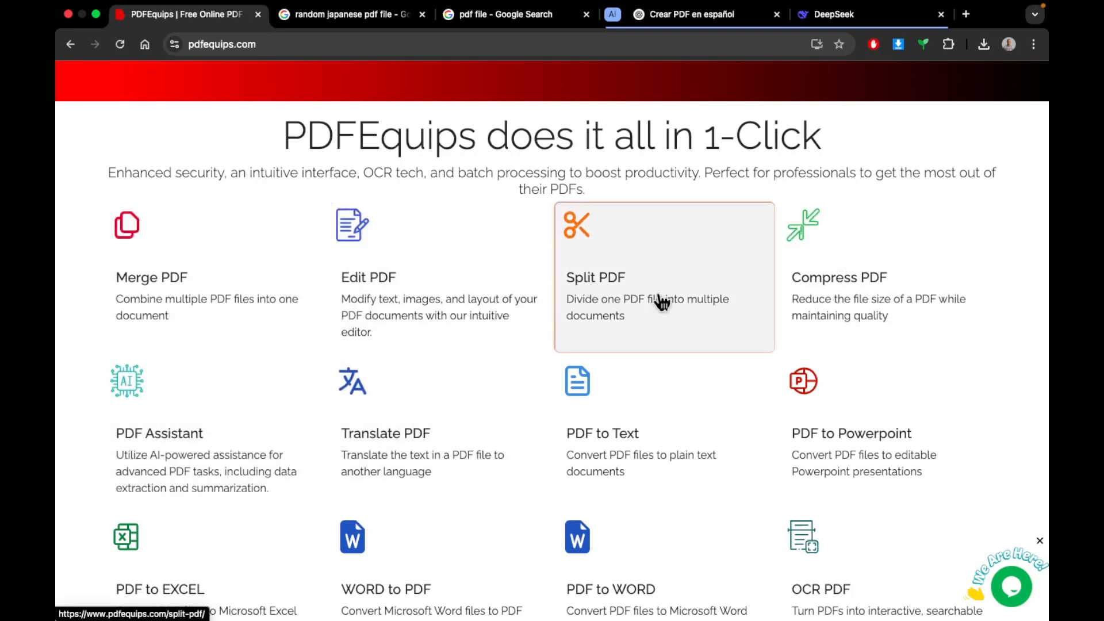
Step: Review the remaining homepage tools, the Why Choose Us section and the closing section above the footer
scroll(662, 302, down, 10)
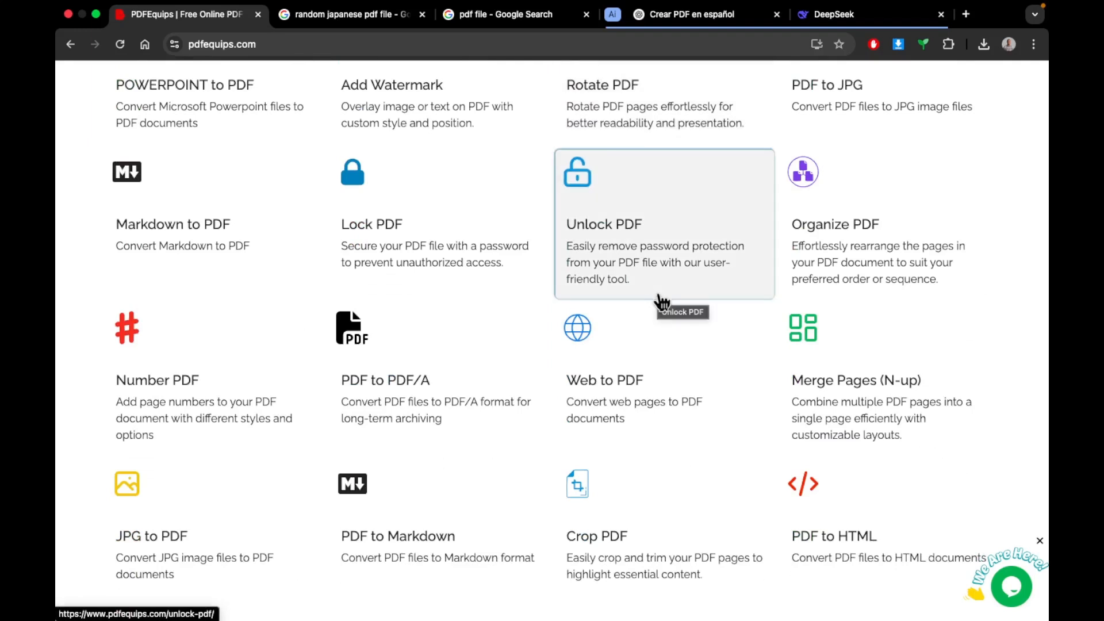
scroll(661, 302, down, 2)
scroll(661, 302, down, 2)
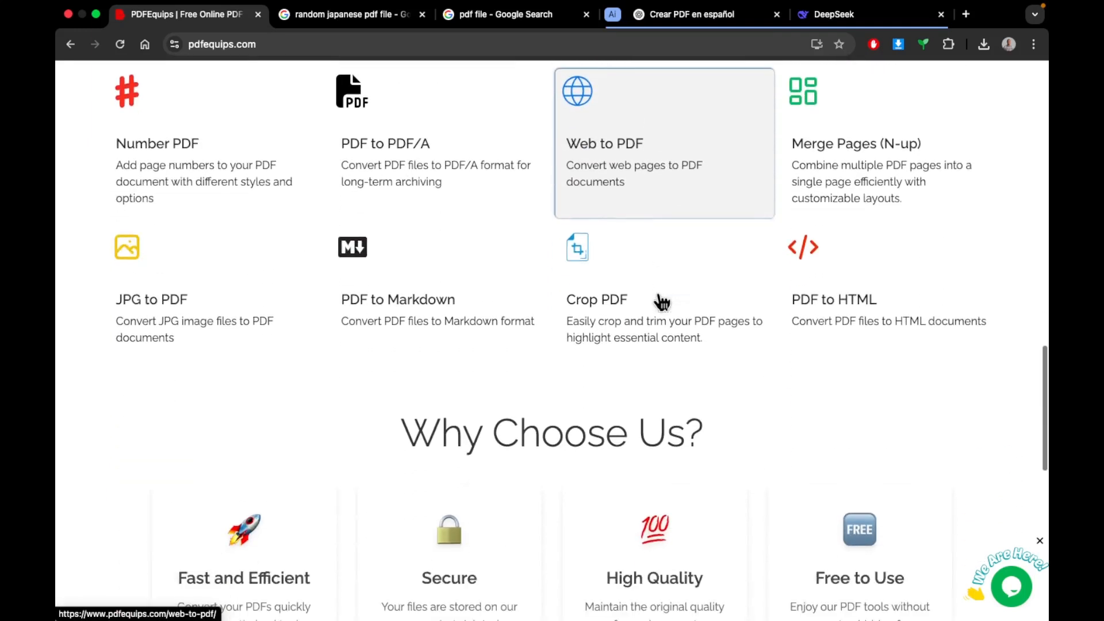
scroll(661, 302, down, 4)
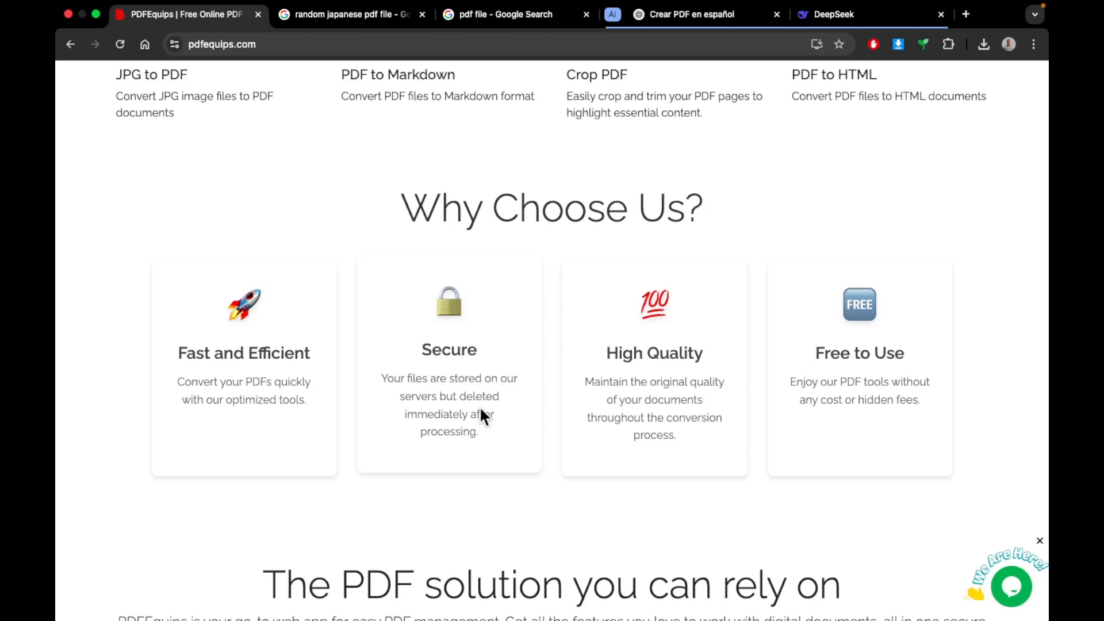
scroll(482, 415, down, 3)
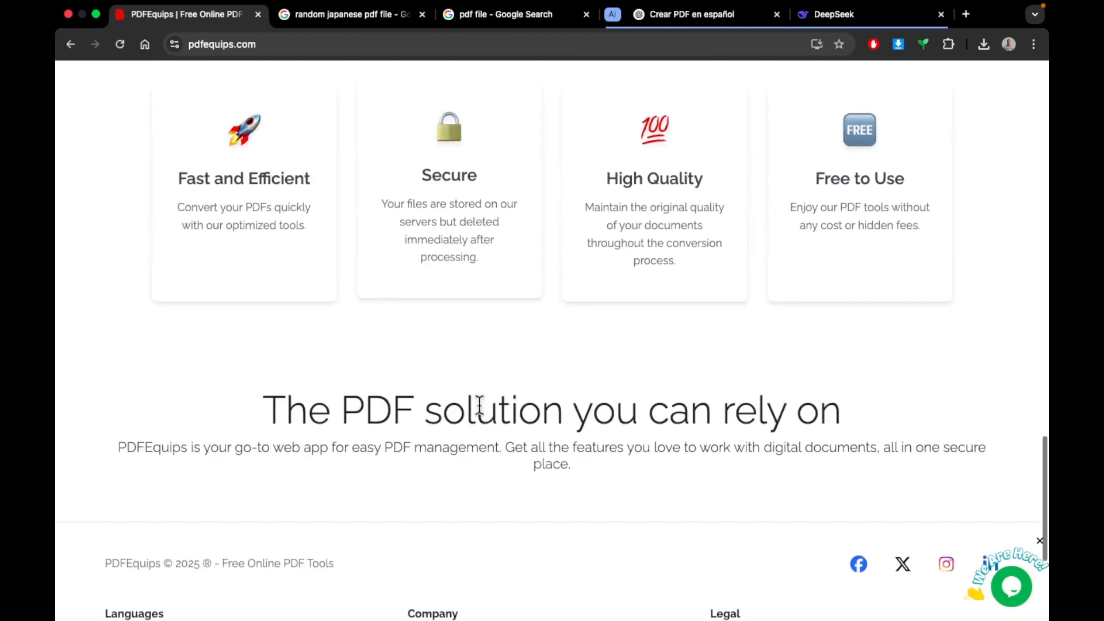
scroll(954, 377, down, 1)
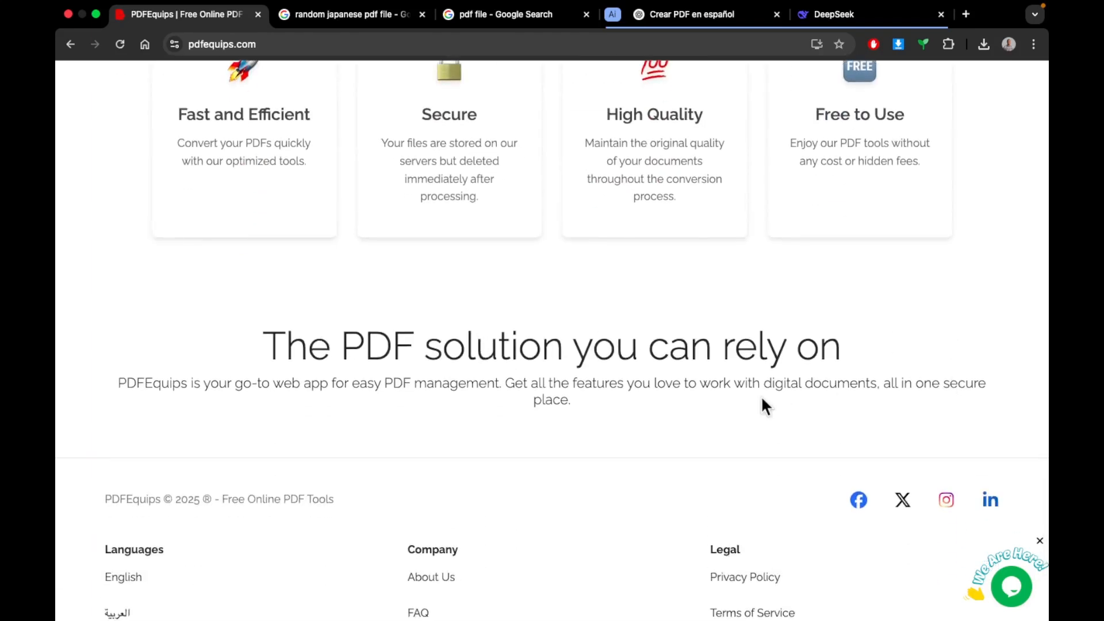
scroll(762, 403, up, 15)
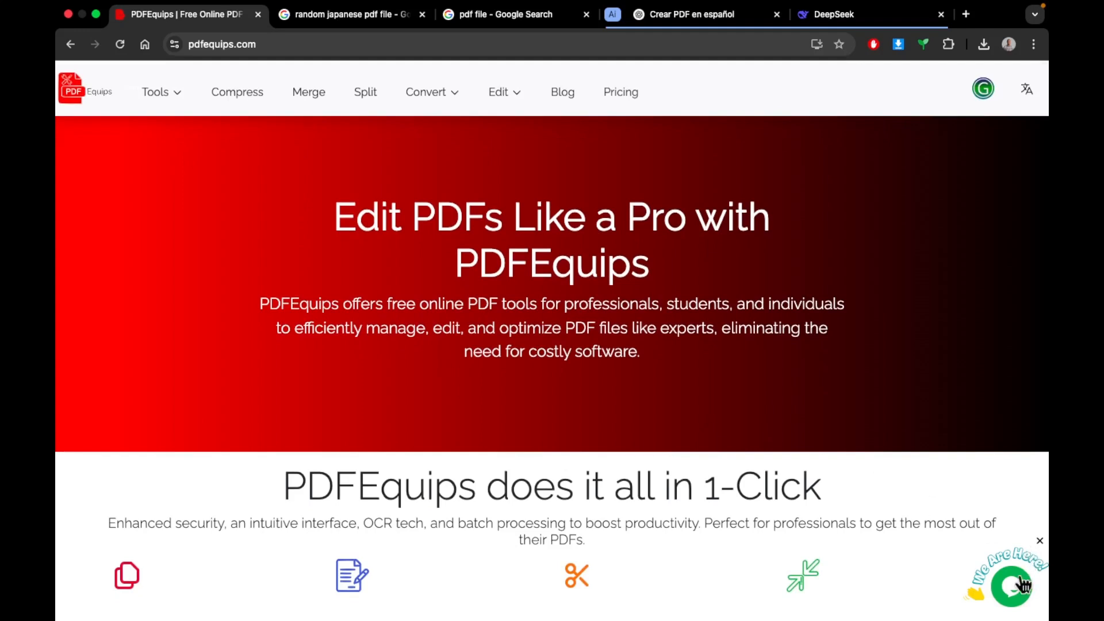
Step: Check the support chat widget's help center and messages view, then close the widget
click(1011, 588)
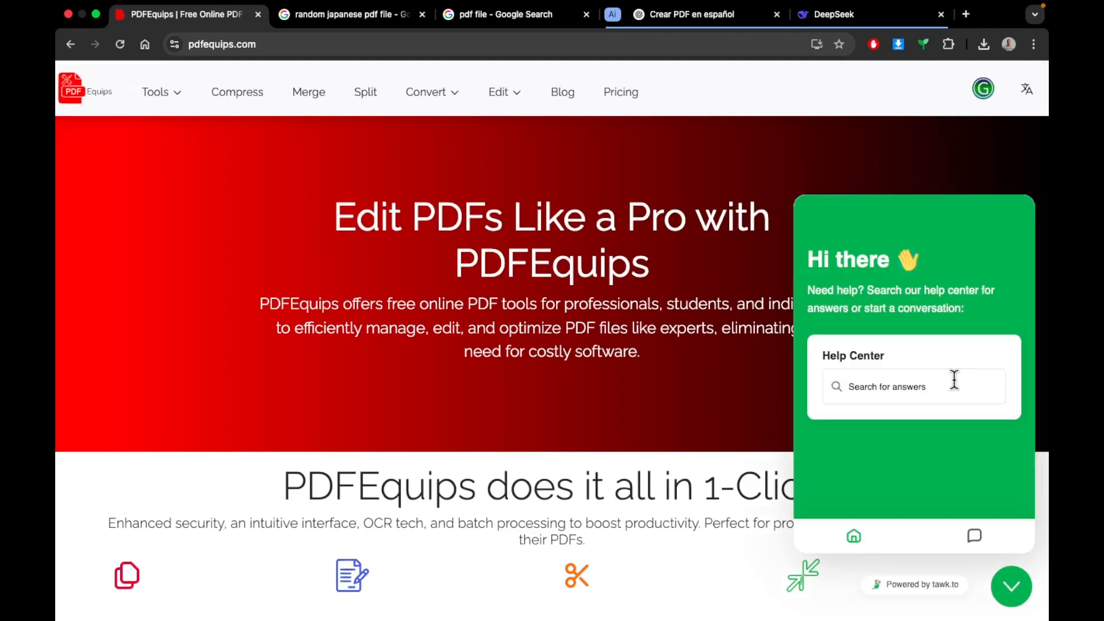
click(976, 539)
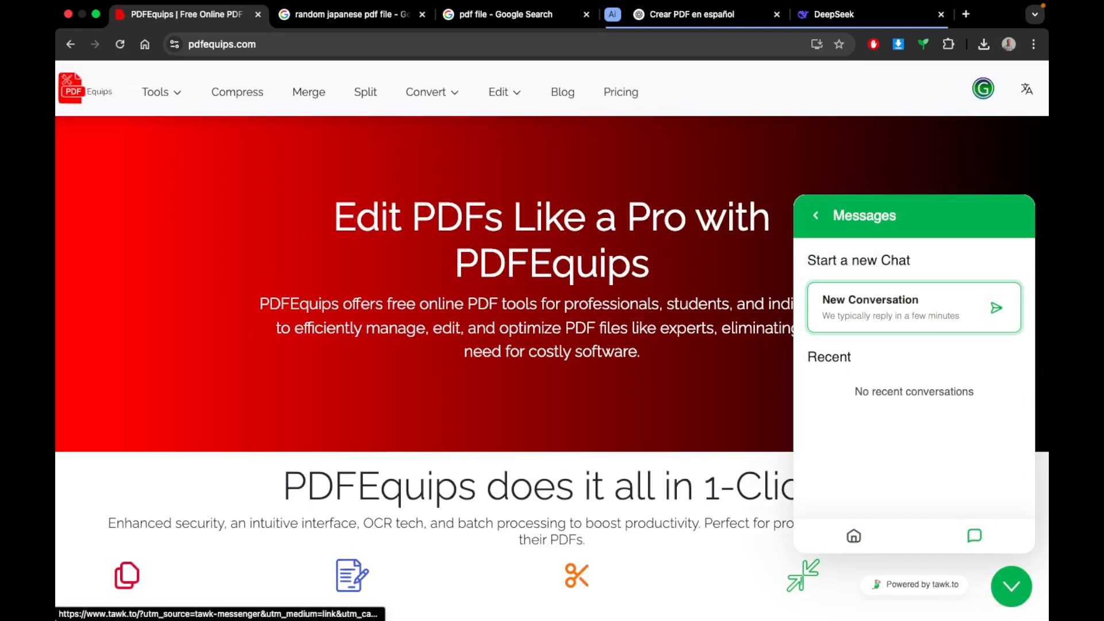
click(1009, 592)
Step: Open the Translate PDF tool and upload oraciones_en_espanol.pdf from the recent downloads
scroll(338, 365, down, 5)
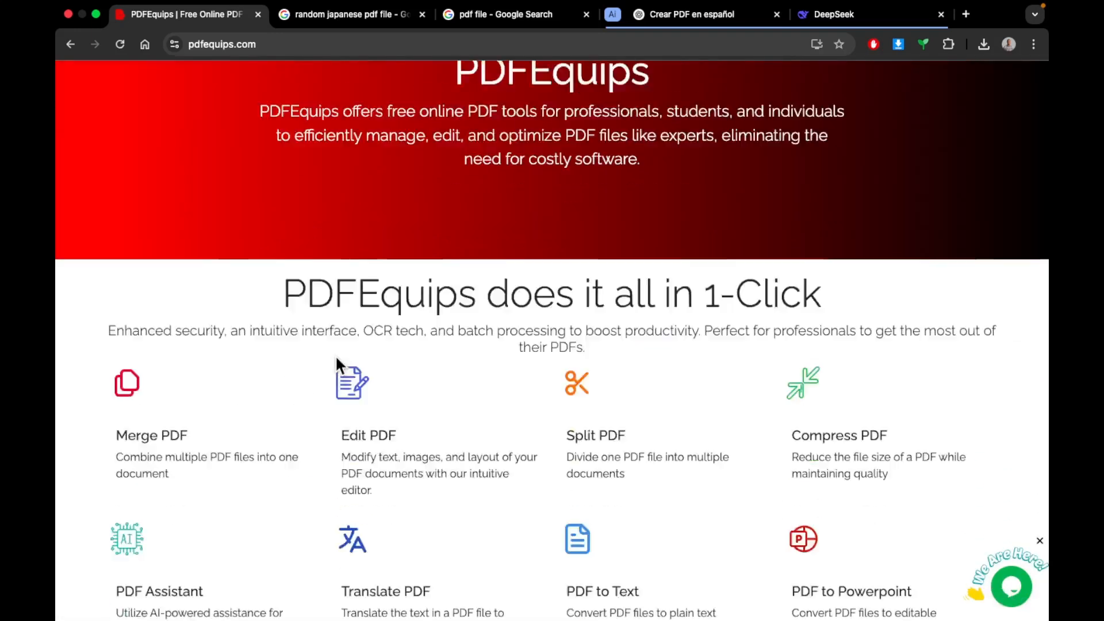
click(446, 525)
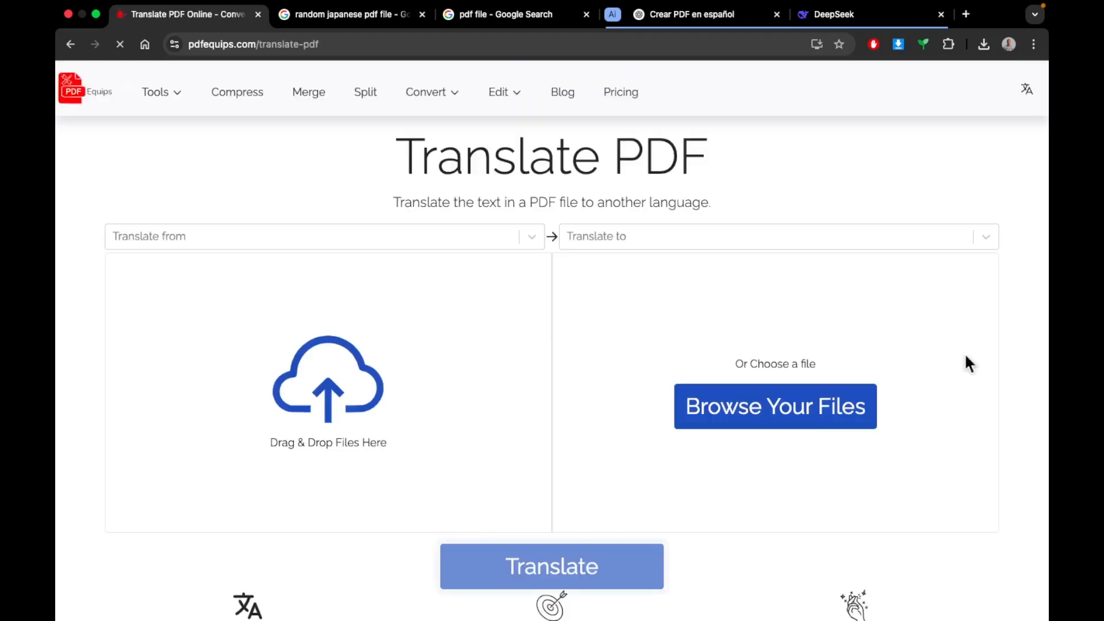
click(984, 44)
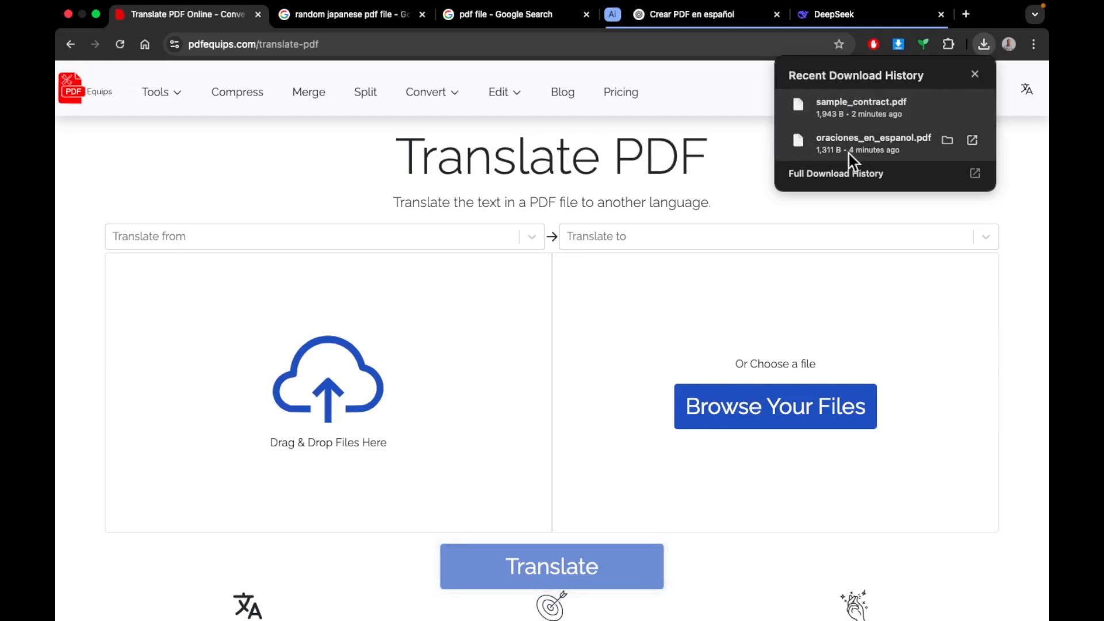
drag(453, 346, 364, 369)
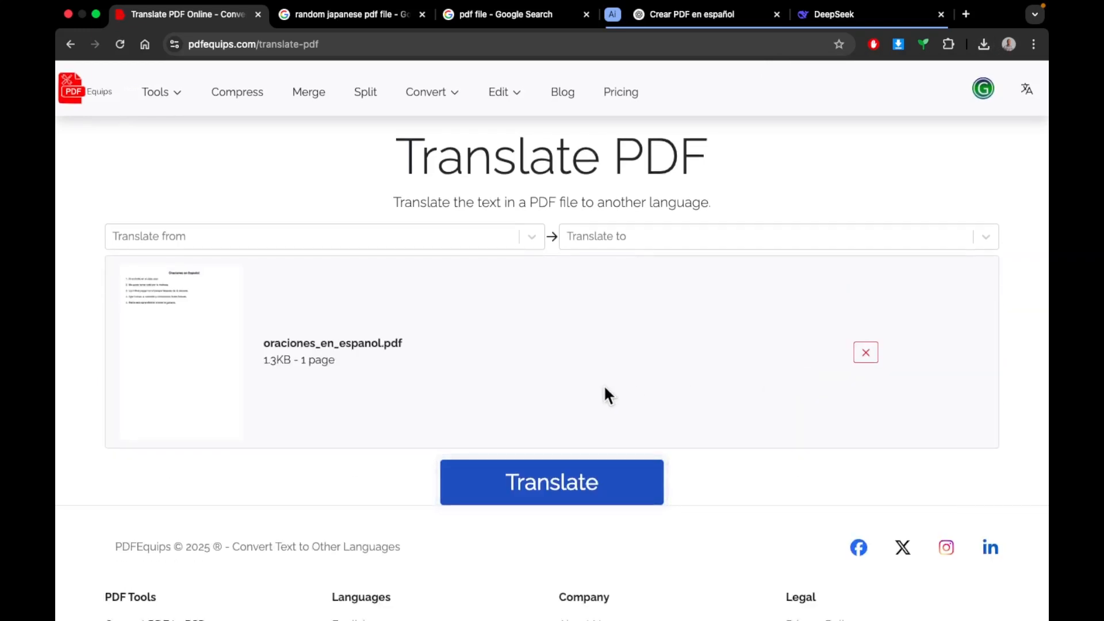
Step: Set the language to translate from to Spanish; Castilian (español, castellano)
click(417, 237)
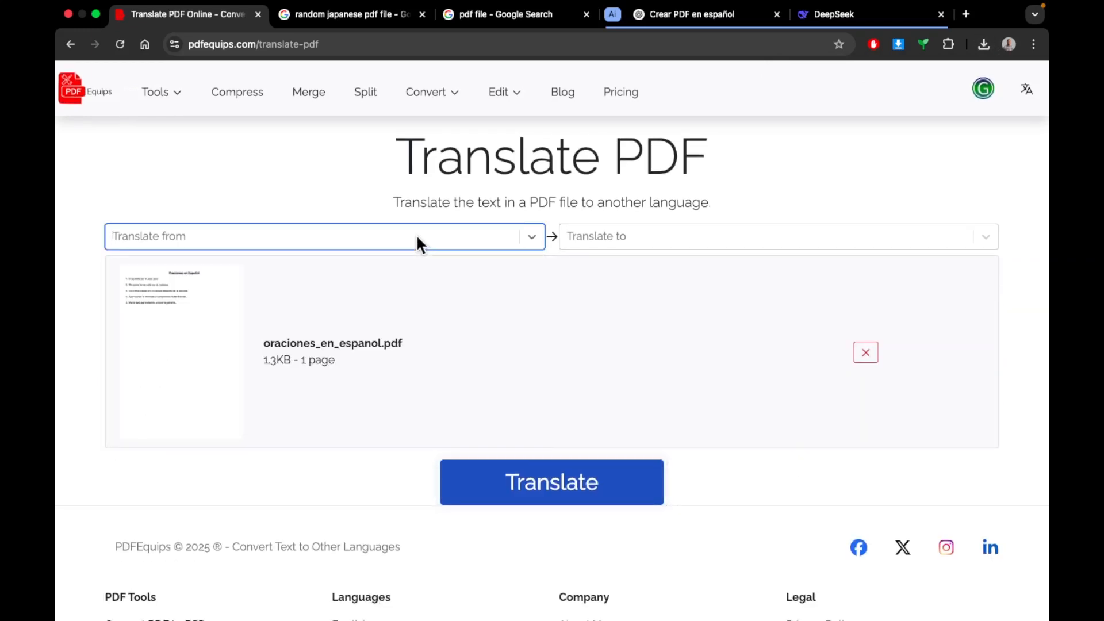
text(span)
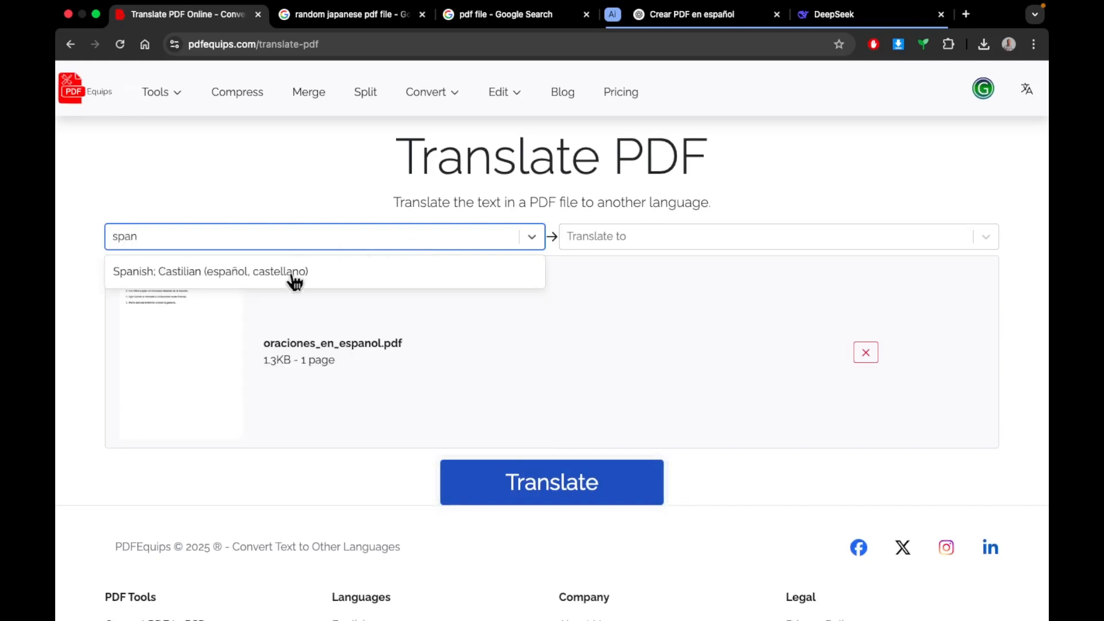
click(285, 281)
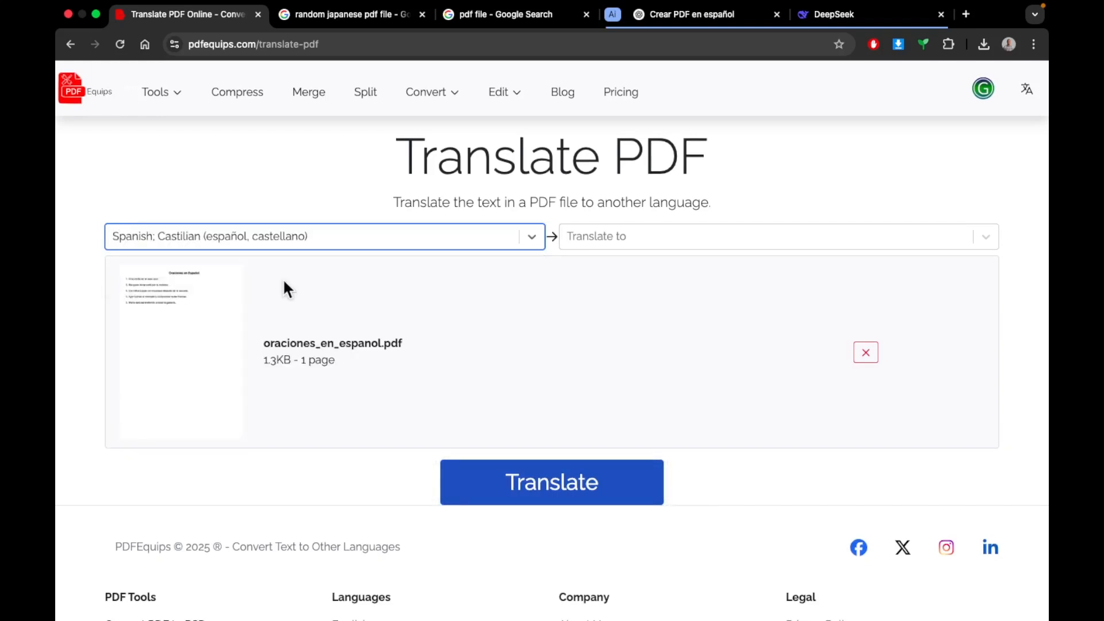
Step: Browse the source-language list, filter it for spanish and reselect Spanish; Castilian (español, castellano)
click(530, 235)
scroll(356, 365, down, 3)
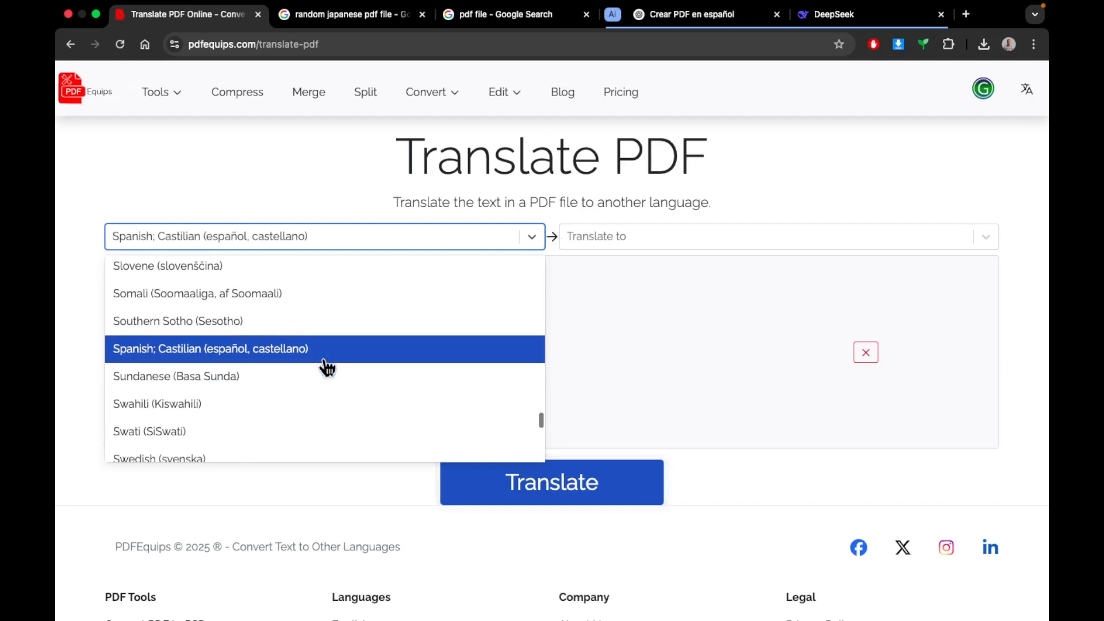
click(318, 237)
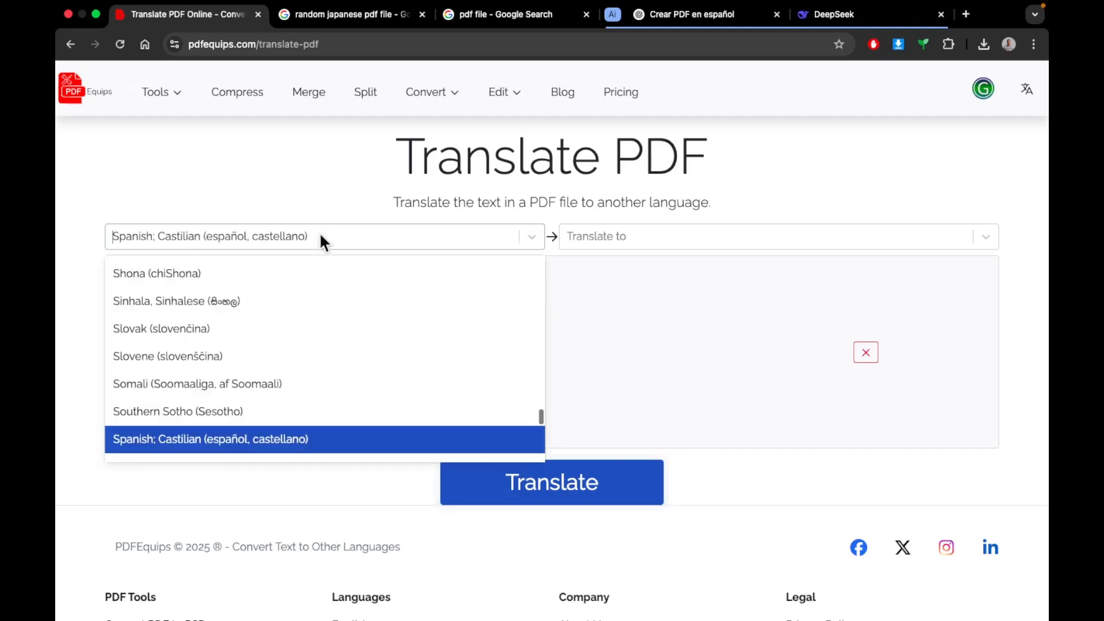
click(320, 237)
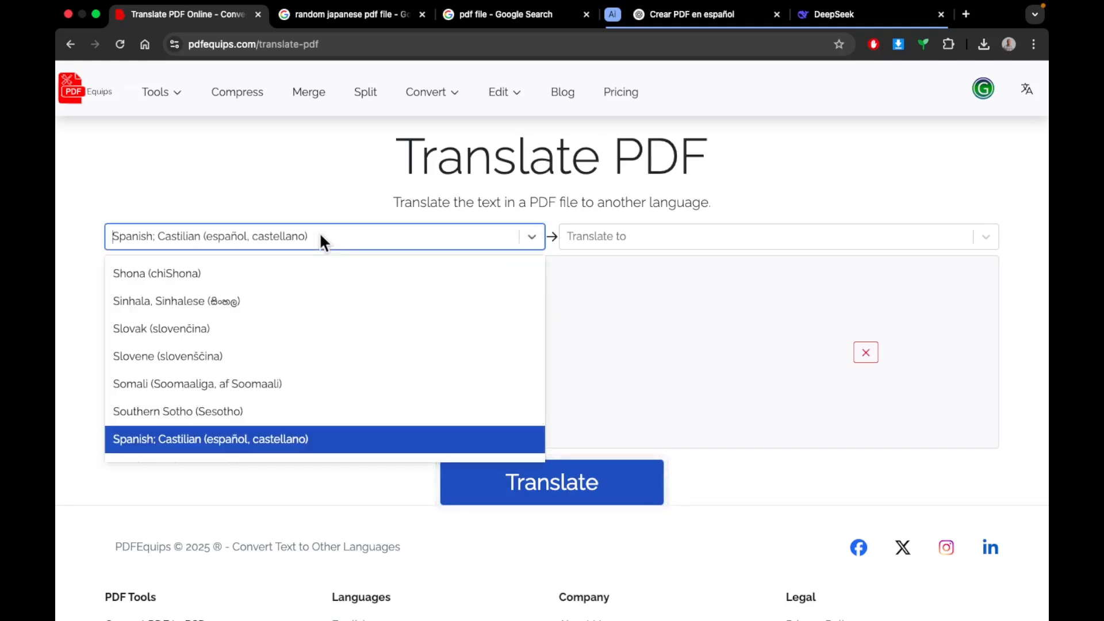
click(320, 236)
click(320, 236)
scroll(277, 357, down, 5)
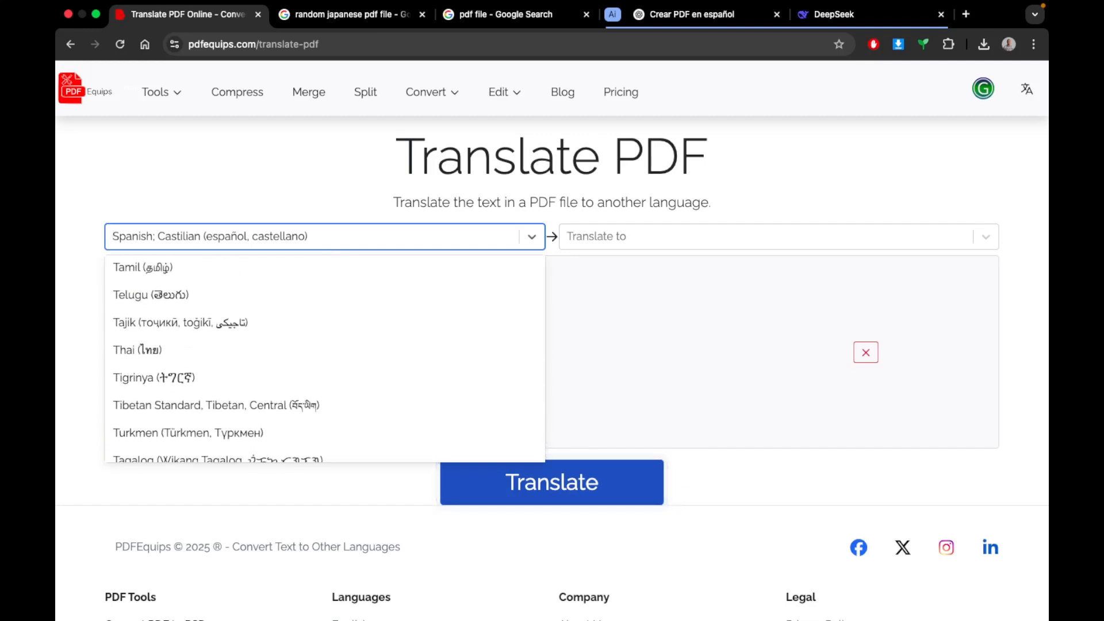
text(spanish)
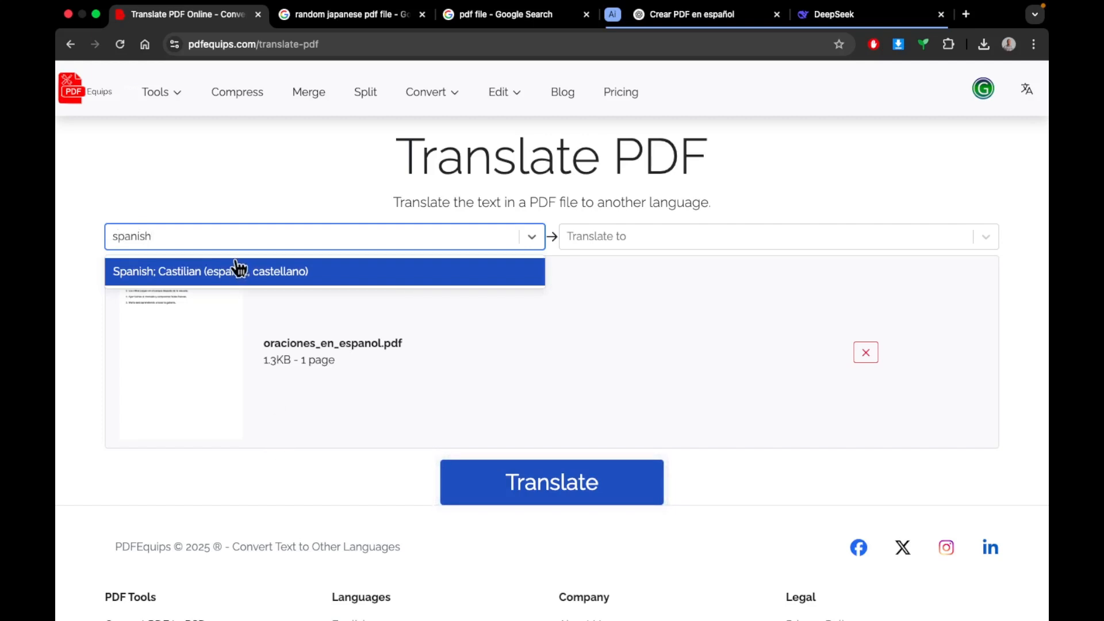
click(213, 271)
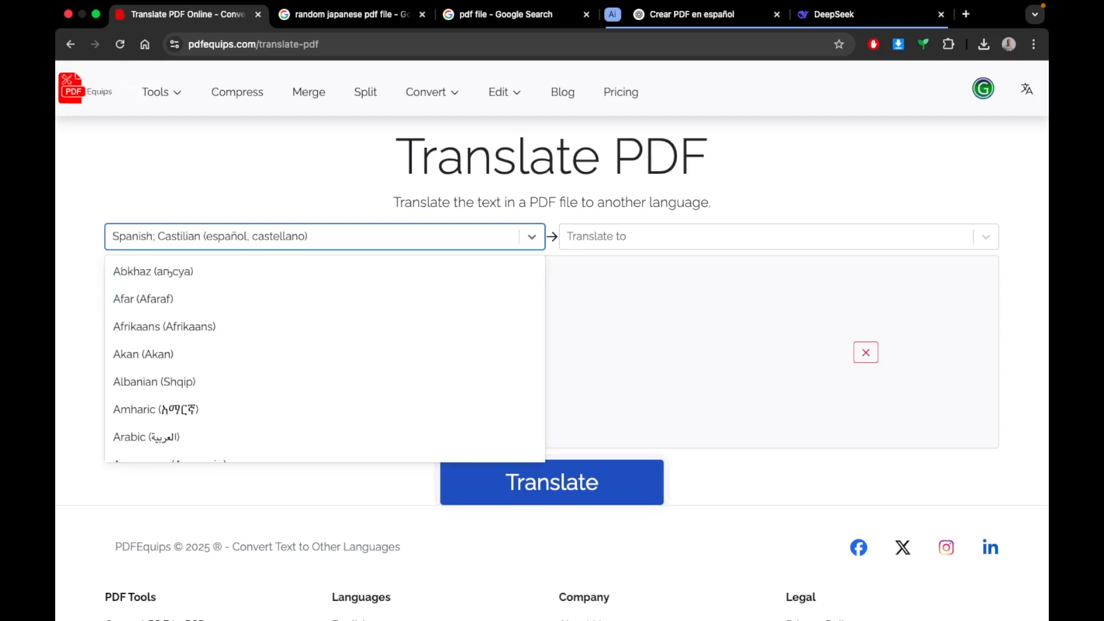
Step: Search the source-language list for mexi, then filter it for span and reselect Spanish; Castilian (español, castellano)
text(mexi)
key(BackSpace)
key(BackSpace)
key(BackSpace)
key(BackSpace)
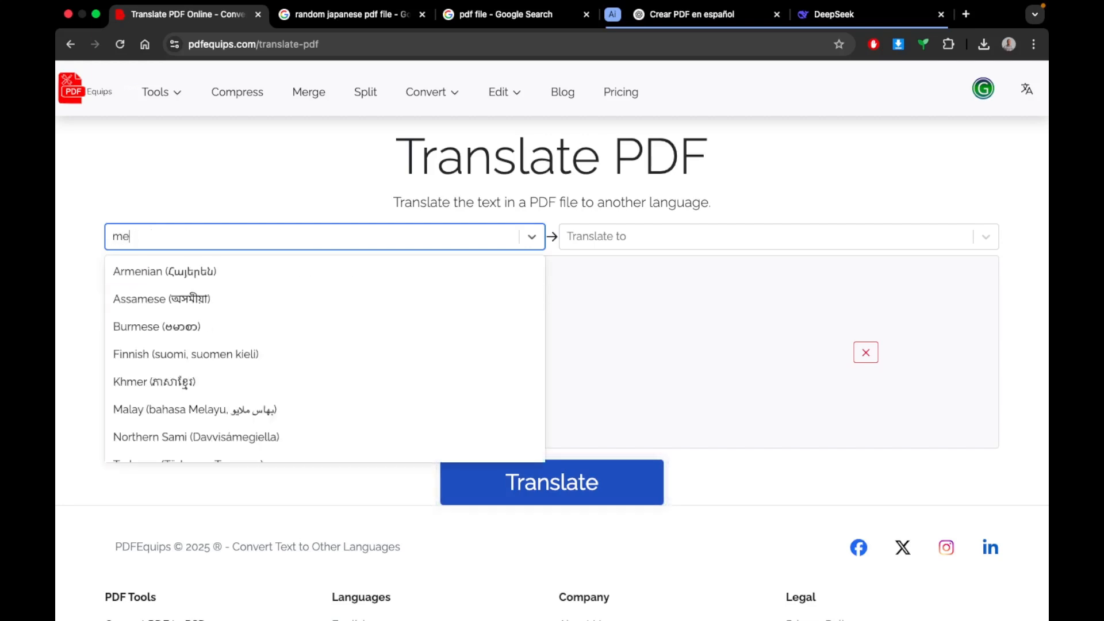
text(span)
key(Return)
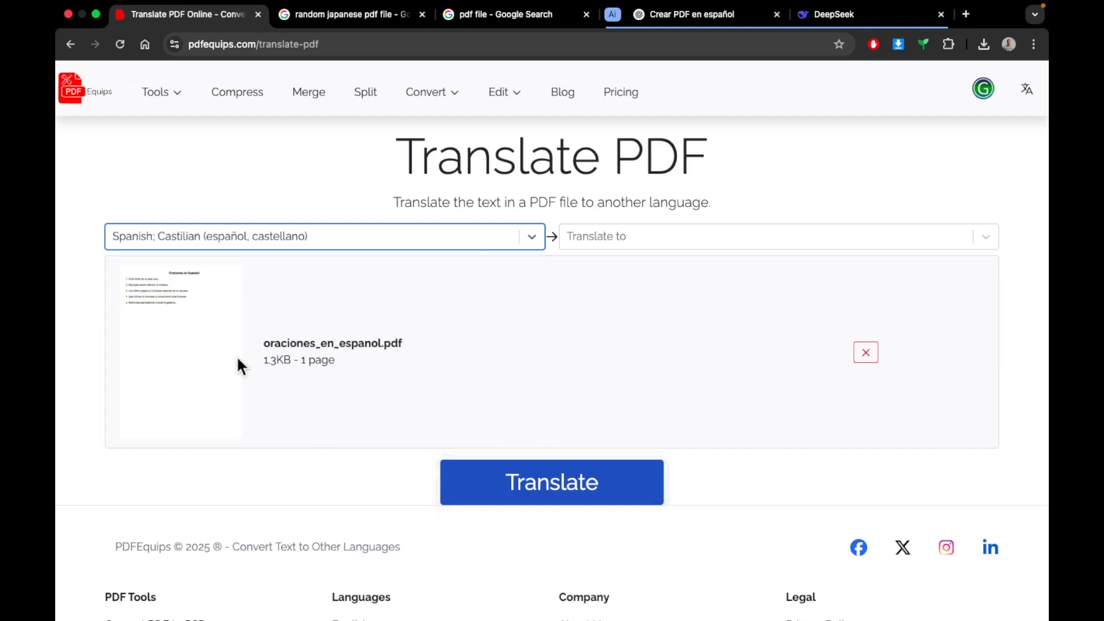
Step: Search the source-language list for japan, then clear the search and close the list without choosing another language
click(151, 236)
text(japan)
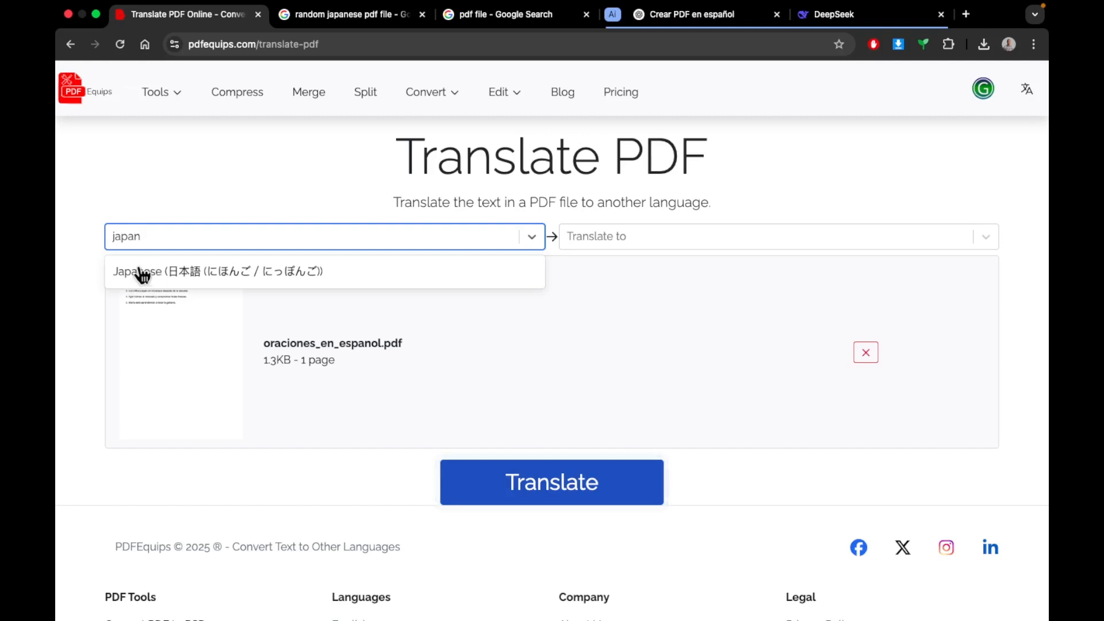
key(BackSpace)
key(BackSpace)
key(BackSpace)
key(BackSpace)
key(BackSpace)
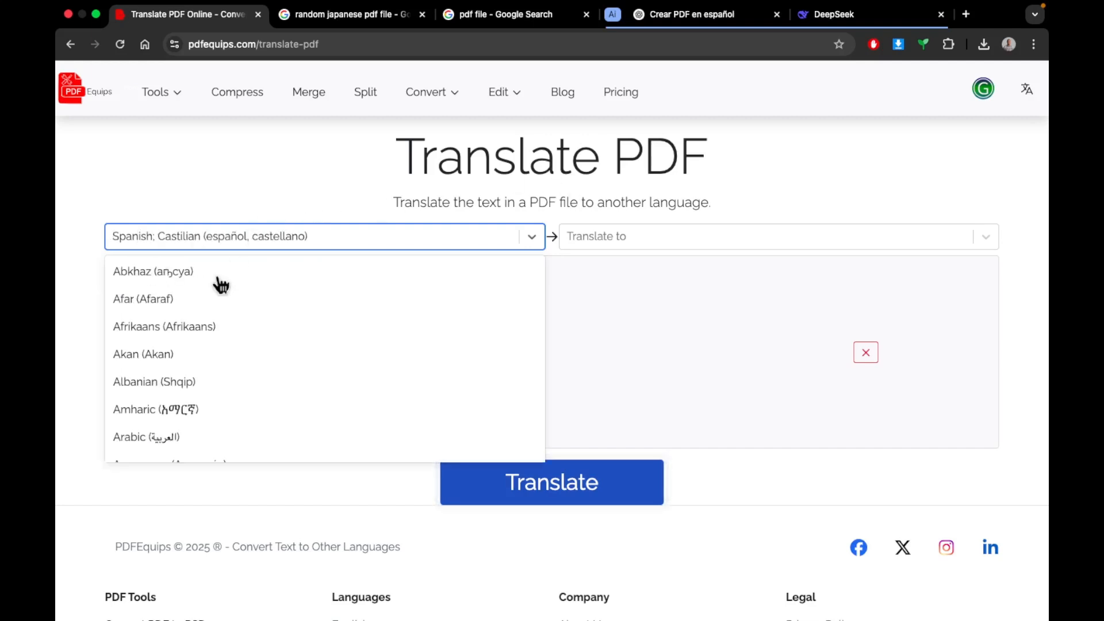
click(192, 237)
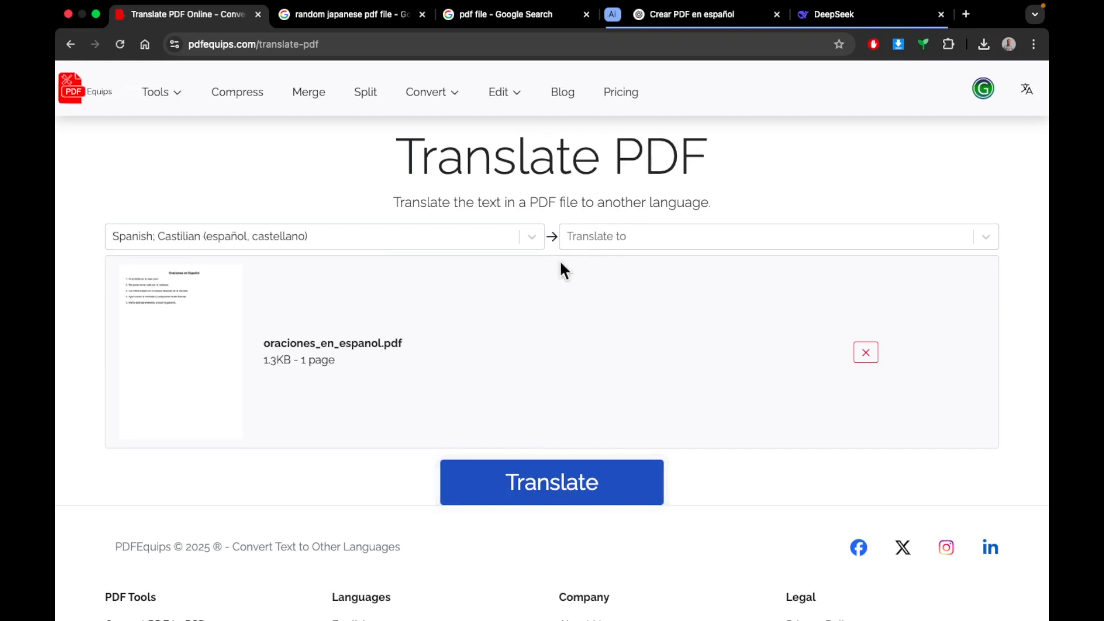
Step: Set the language to translate to as English (English)
click(698, 241)
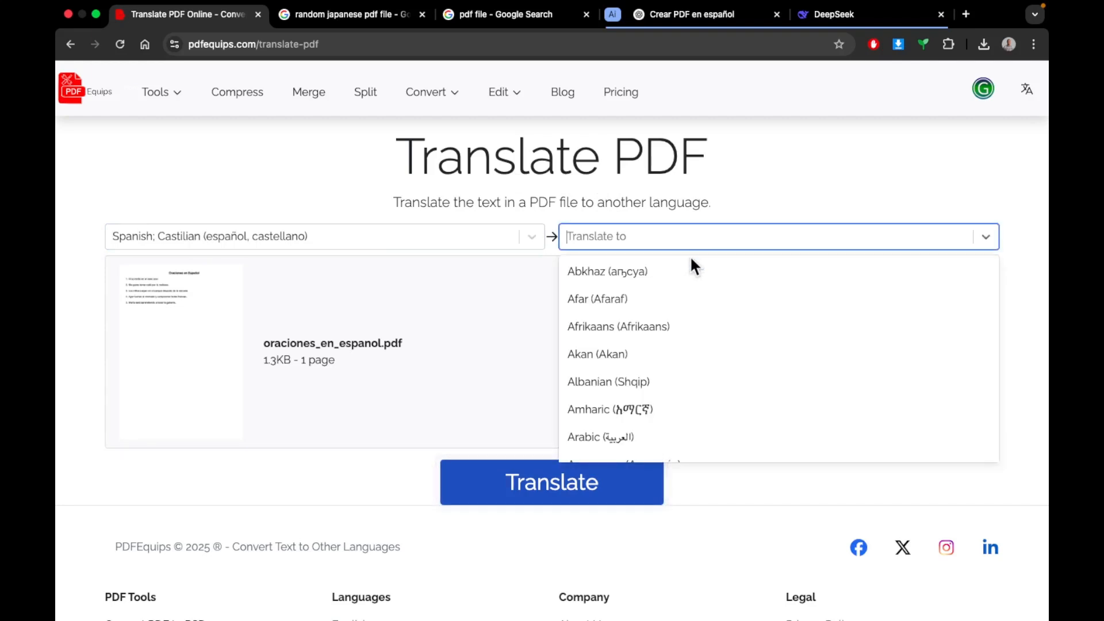
text(en)
text(f)
key(BackSpace)
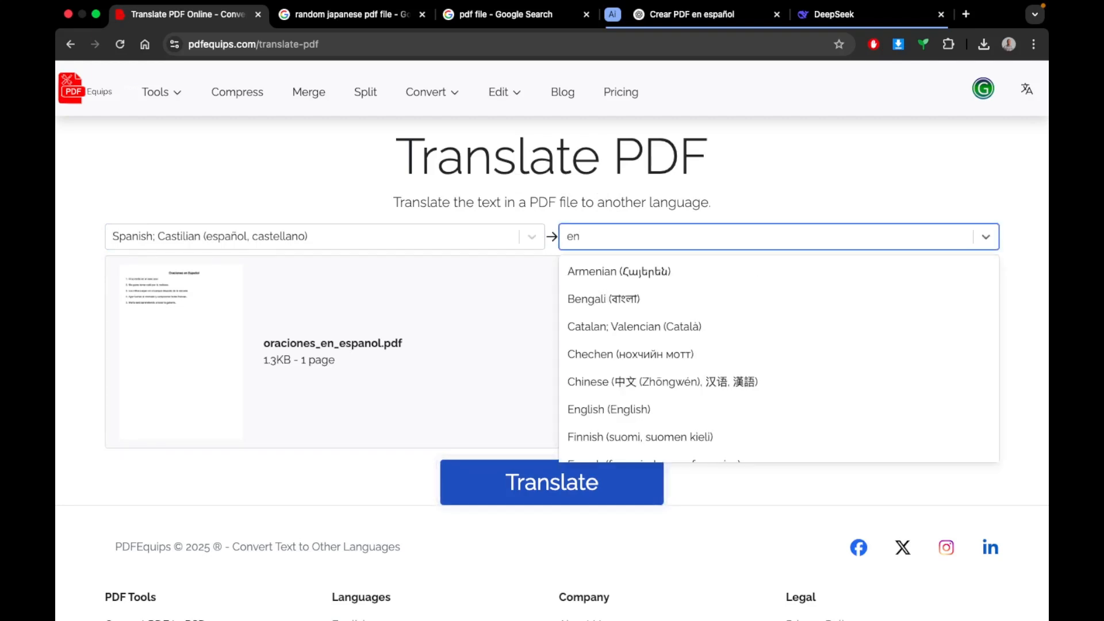
text(gl)
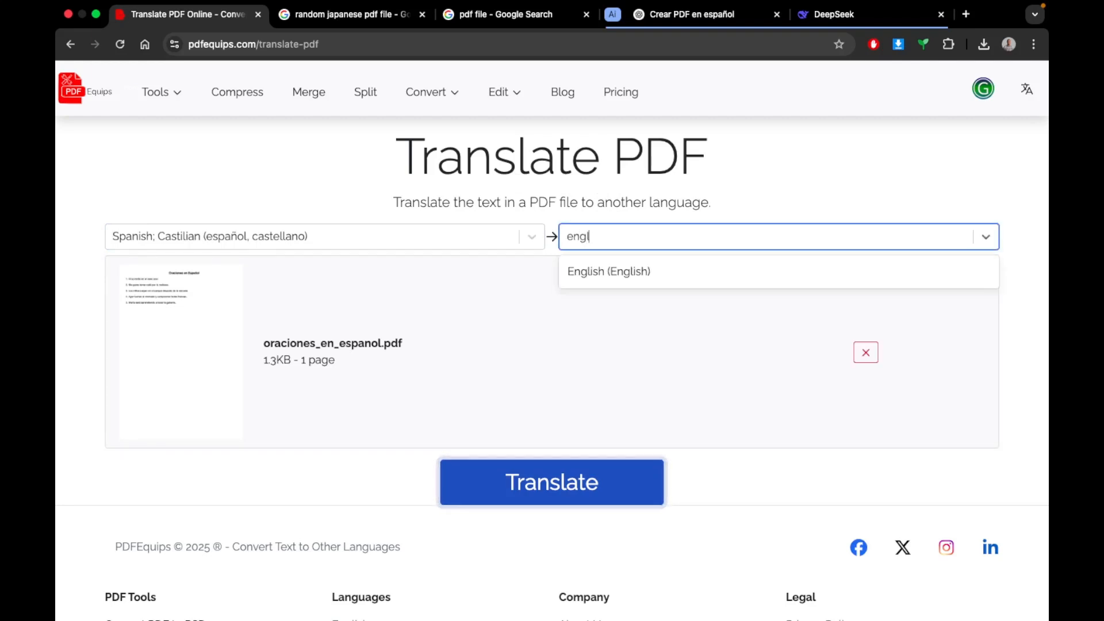
click(695, 275)
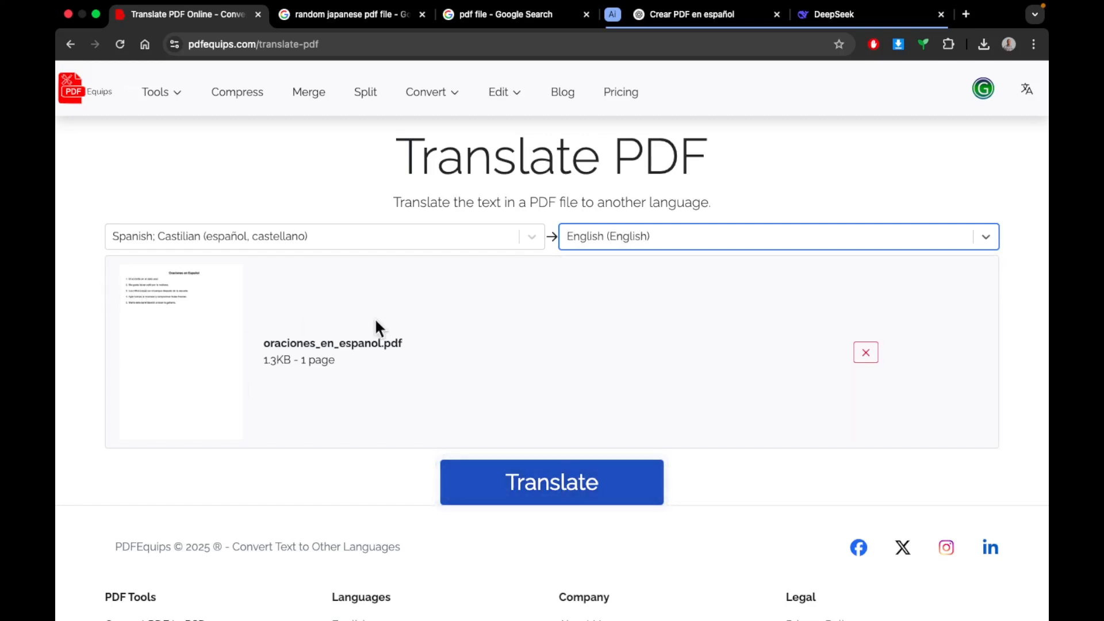
Step: Start translating oraciones_en_espanol.pdf from Spanish to English
click(560, 492)
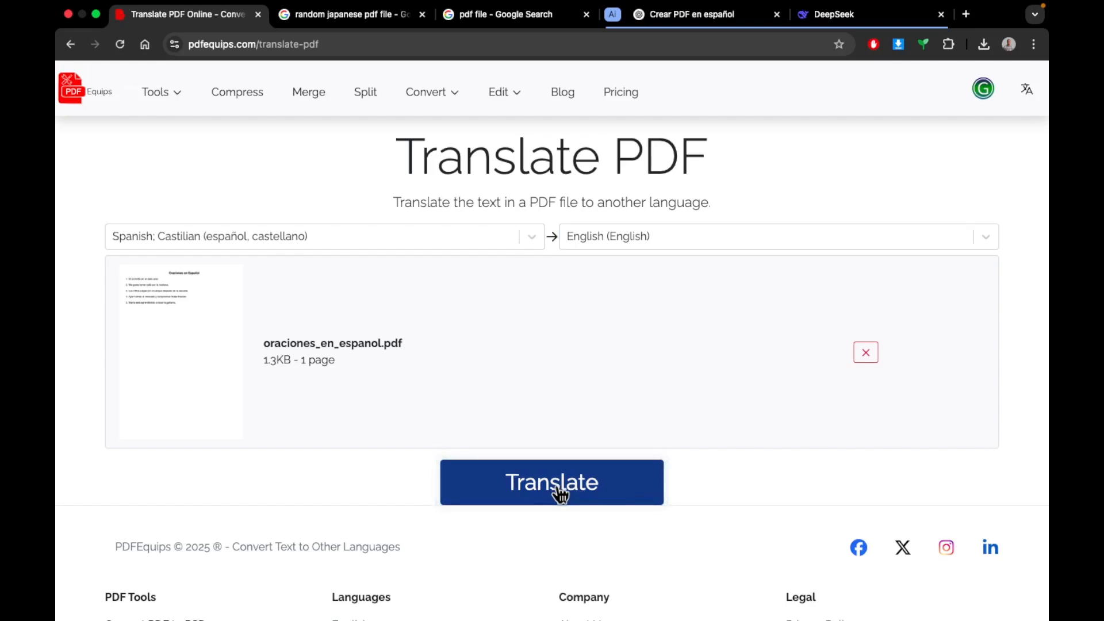
scroll(765, 459, down, 2)
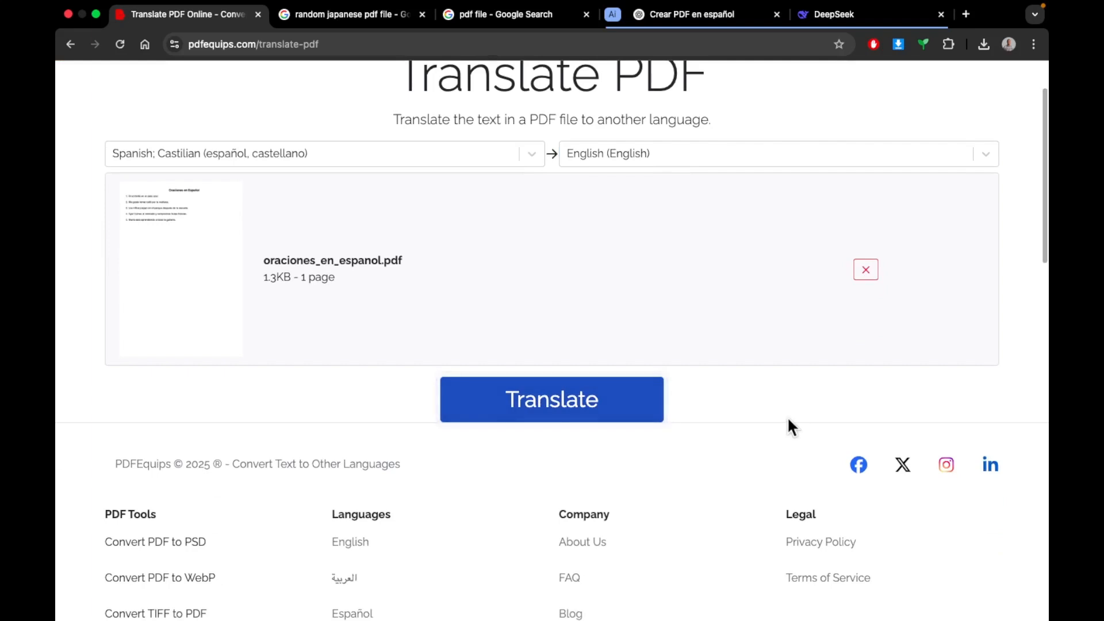
scroll(789, 424, up, 1)
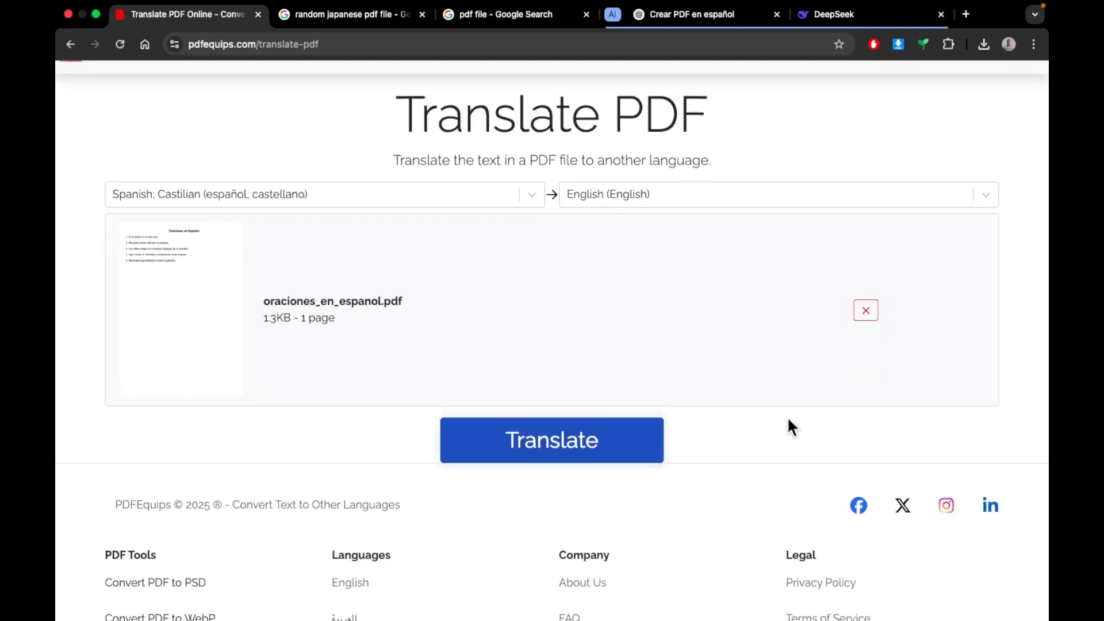
scroll(788, 419, up, 1)
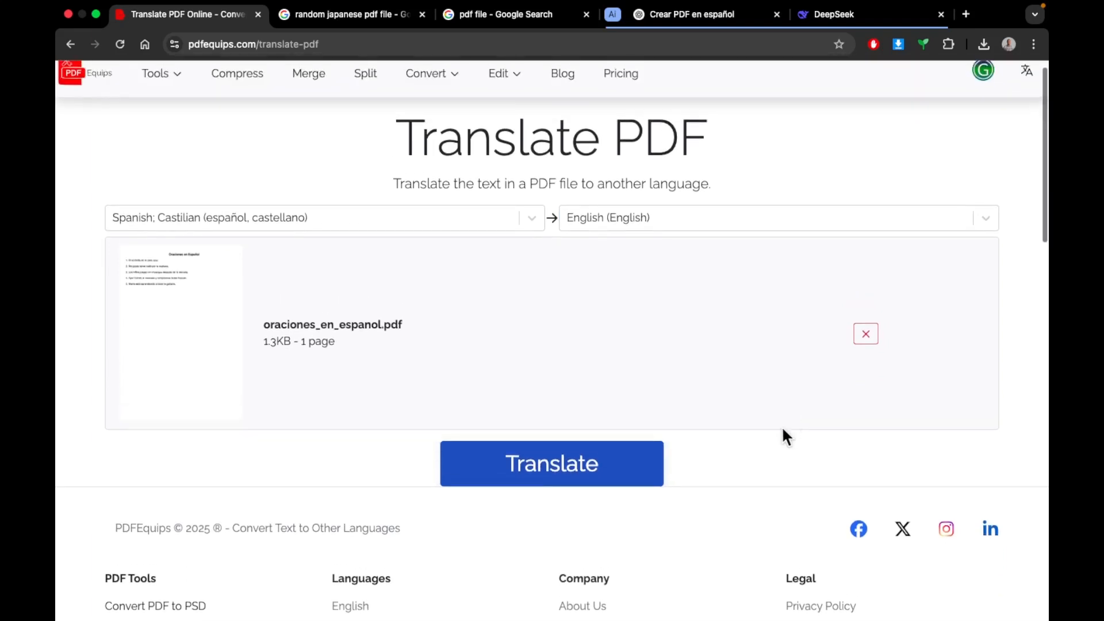
click(550, 477)
scroll(760, 464, up, 1)
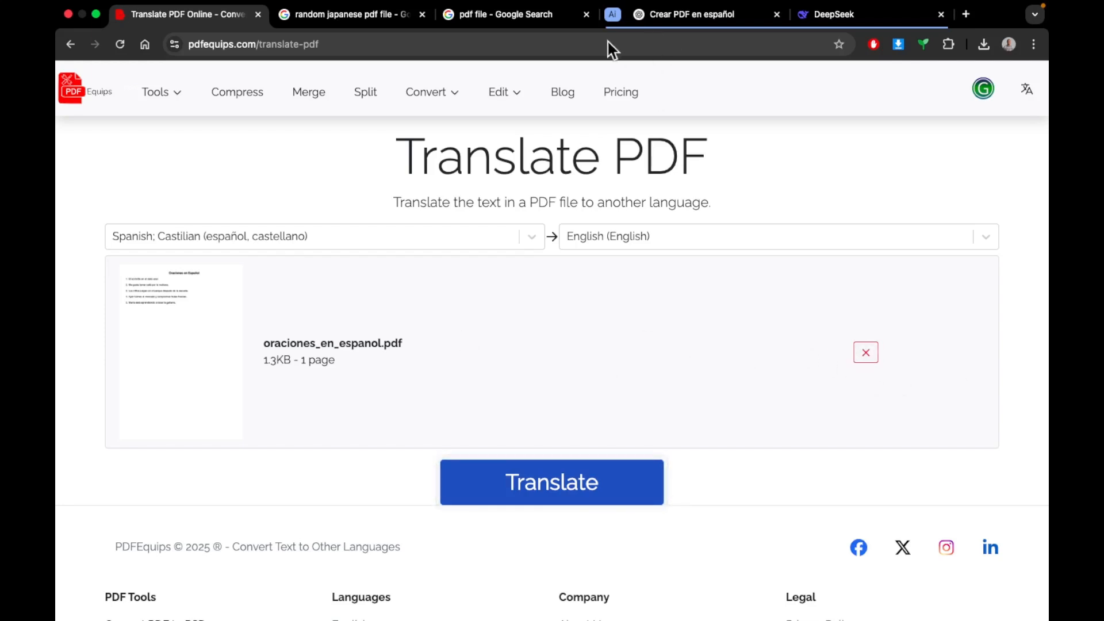
Step: Collapse the AI tab group and remove oraciones_en_espanol.pdf from the translation tool
click(612, 14)
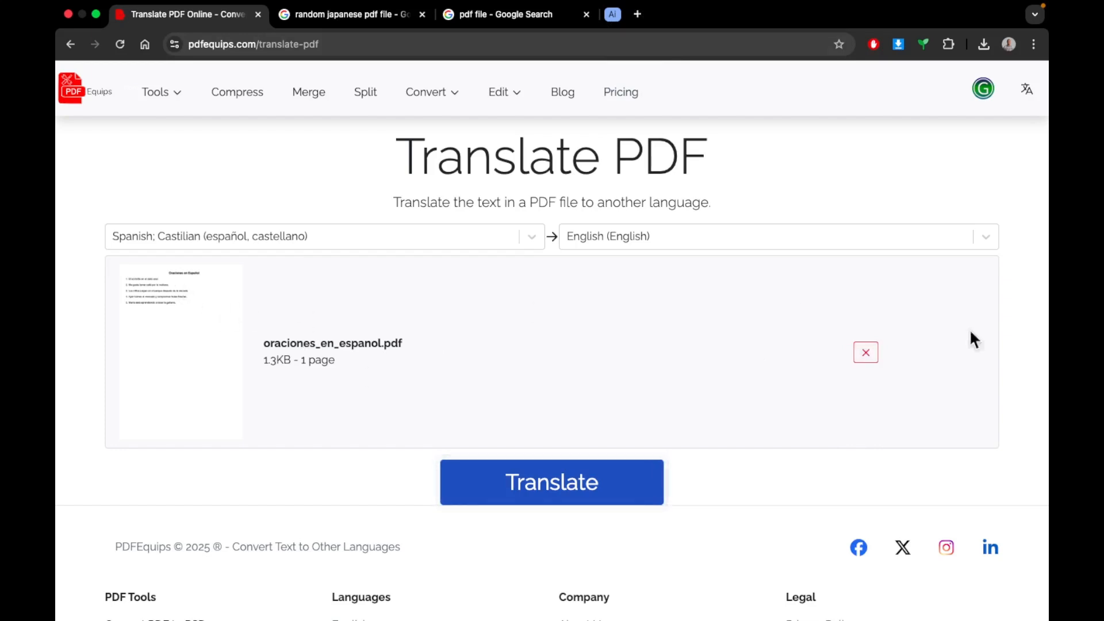
click(865, 352)
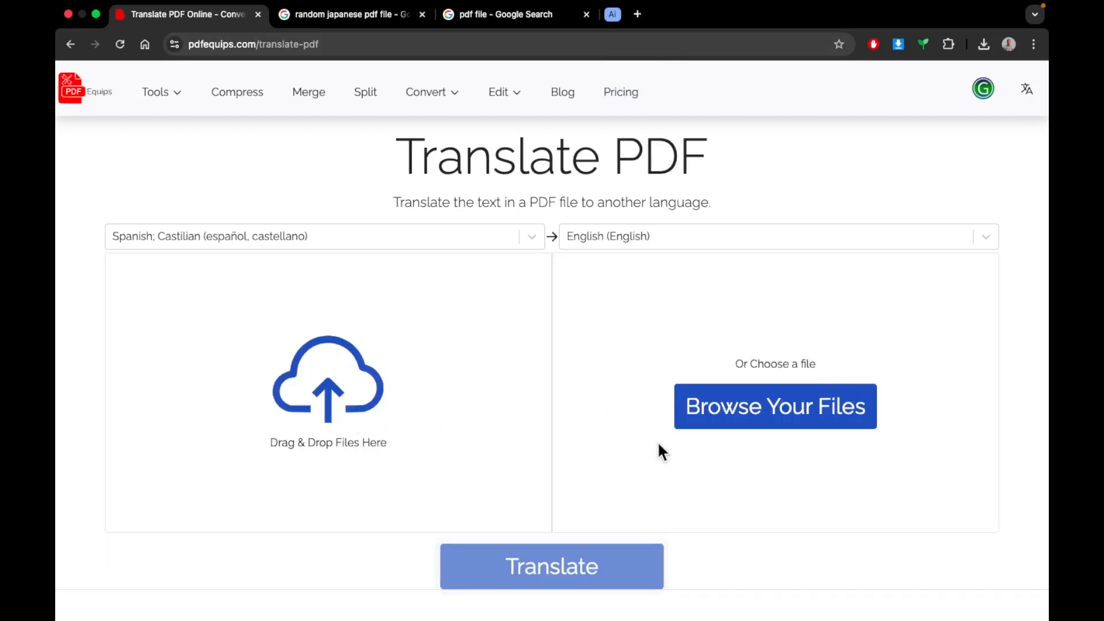
Step: Look through the available source languages, including the entries around Spanish; Castilian (español, castellano), and close the list
click(398, 245)
scroll(309, 369, down, 20)
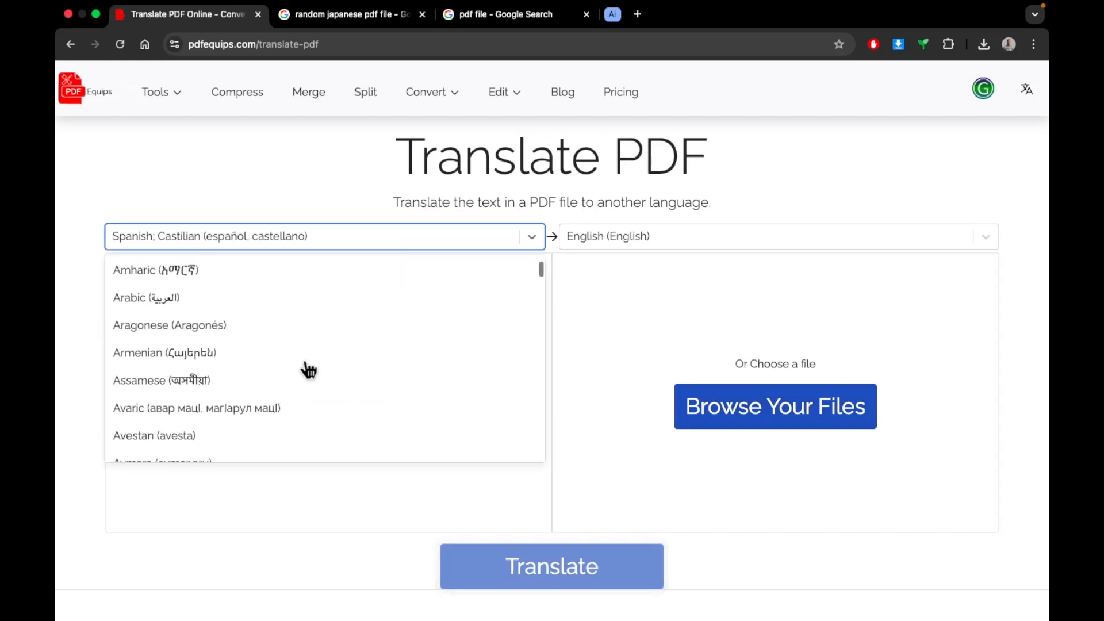
scroll(309, 370, down, 20)
scroll(309, 370, up, 5)
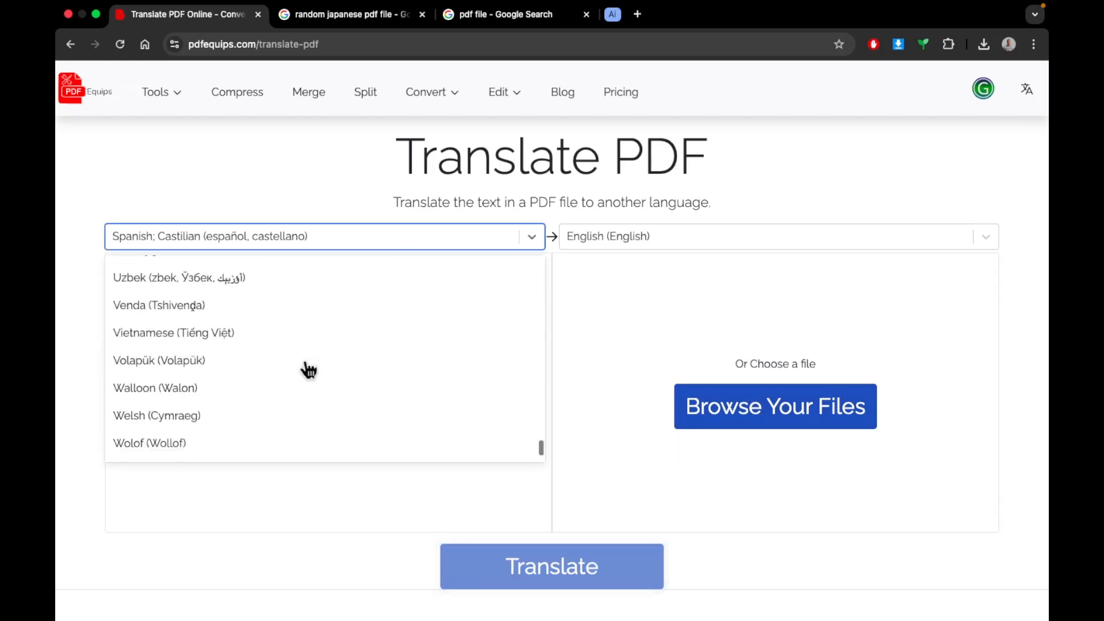
scroll(309, 370, up, 7)
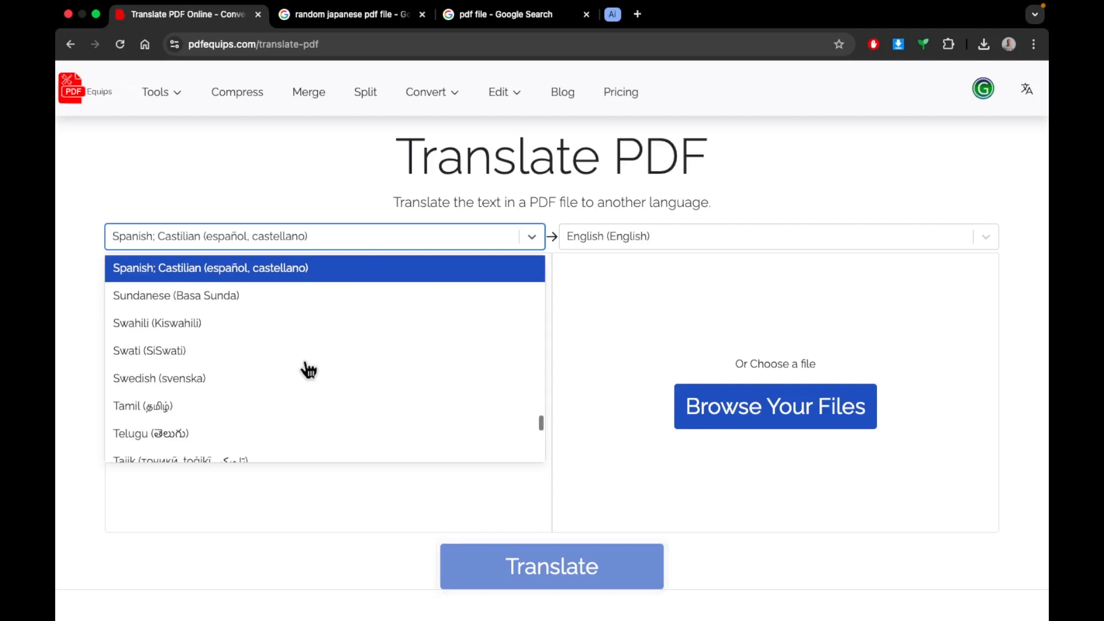
scroll(309, 370, up, 4)
scroll(202, 386, up, 1)
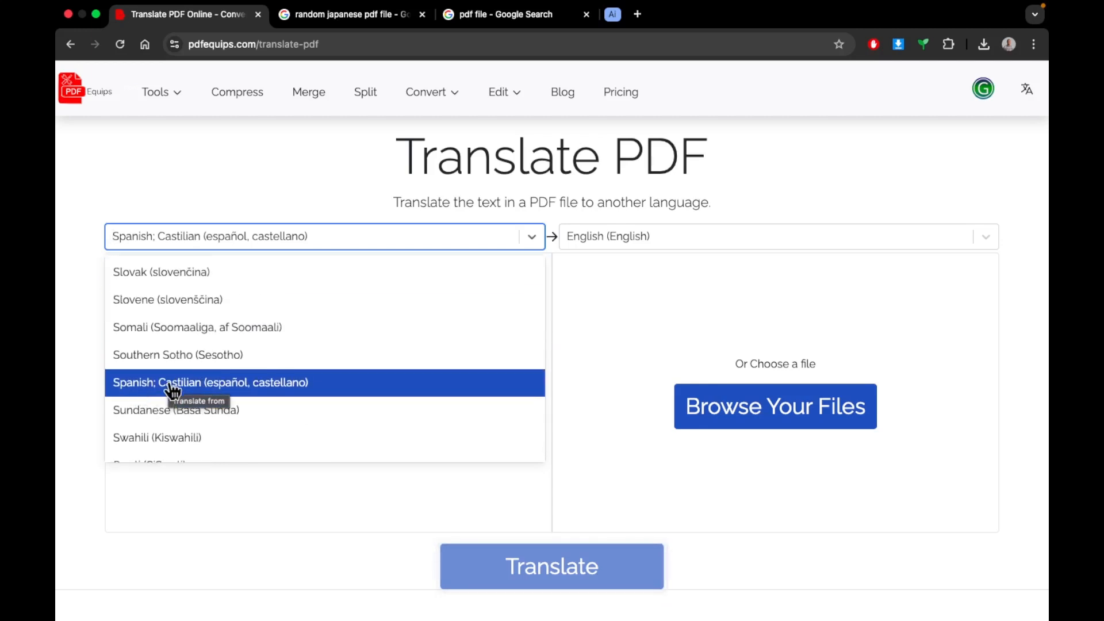
scroll(174, 393, up, 1)
scroll(173, 392, down, 1)
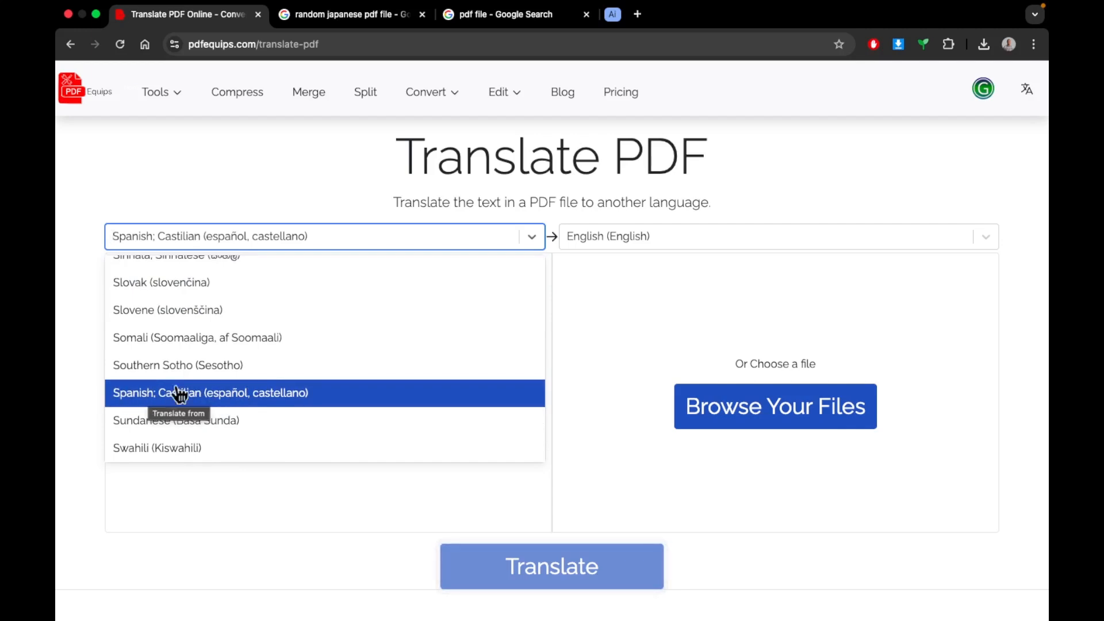
scroll(263, 330, up, 3)
scroll(262, 331, up, 4)
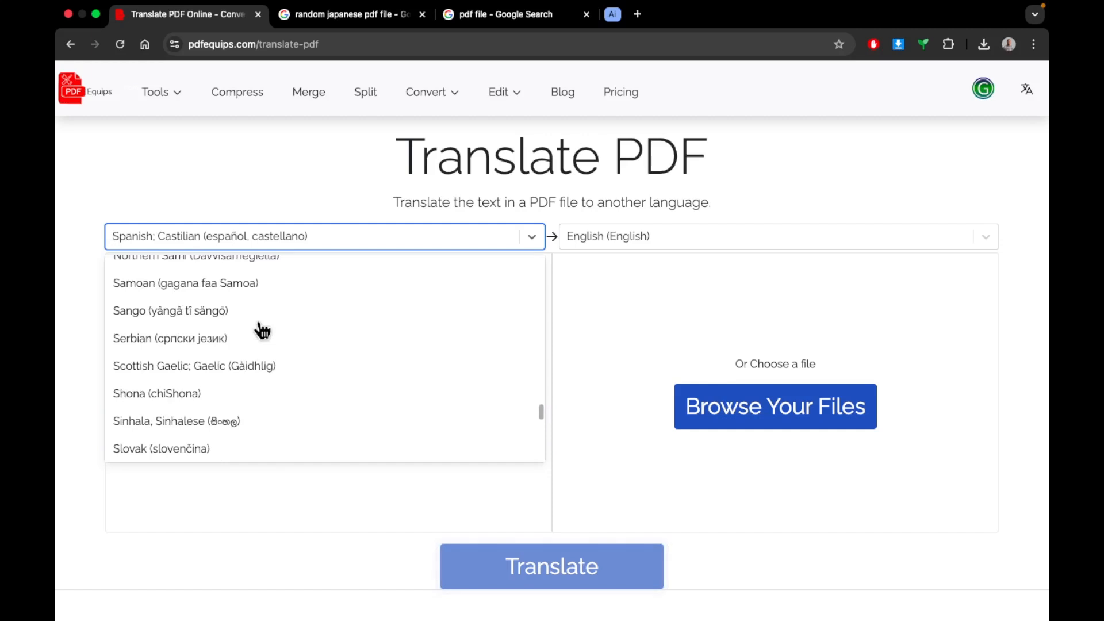
scroll(263, 330, up, 20)
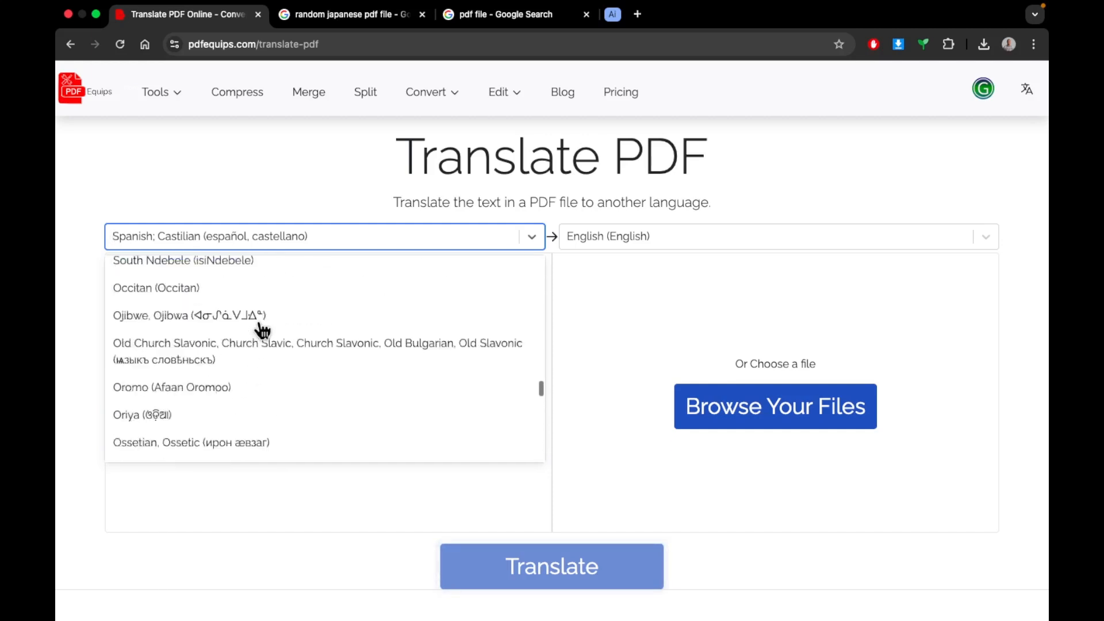
scroll(263, 331, up, 5)
scroll(259, 328, down, 20)
scroll(259, 327, up, 7)
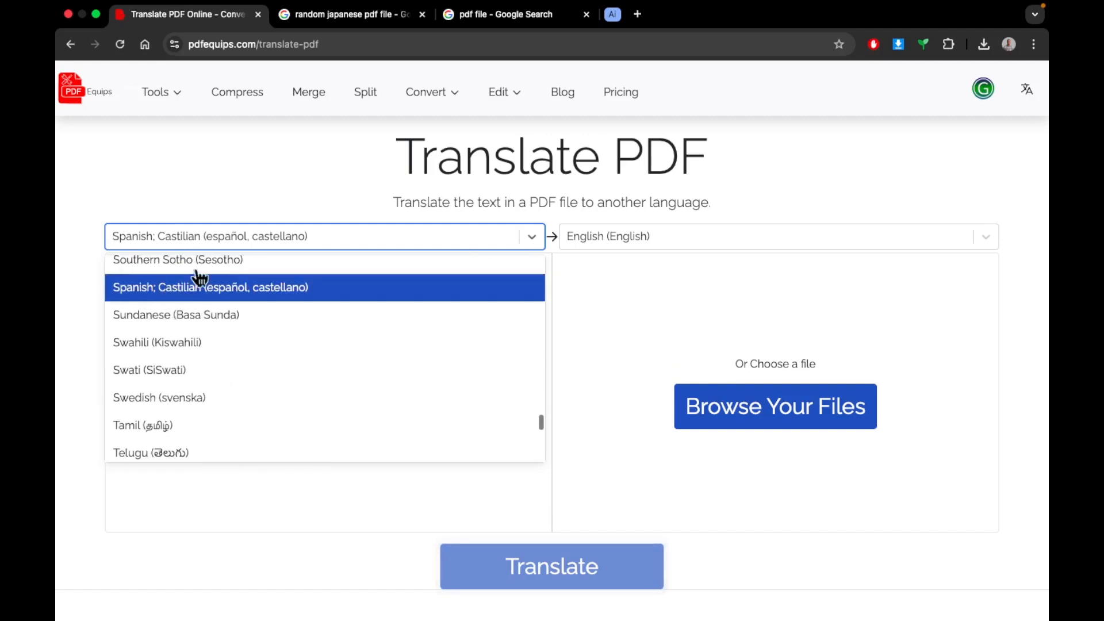
scroll(213, 419, down, 5)
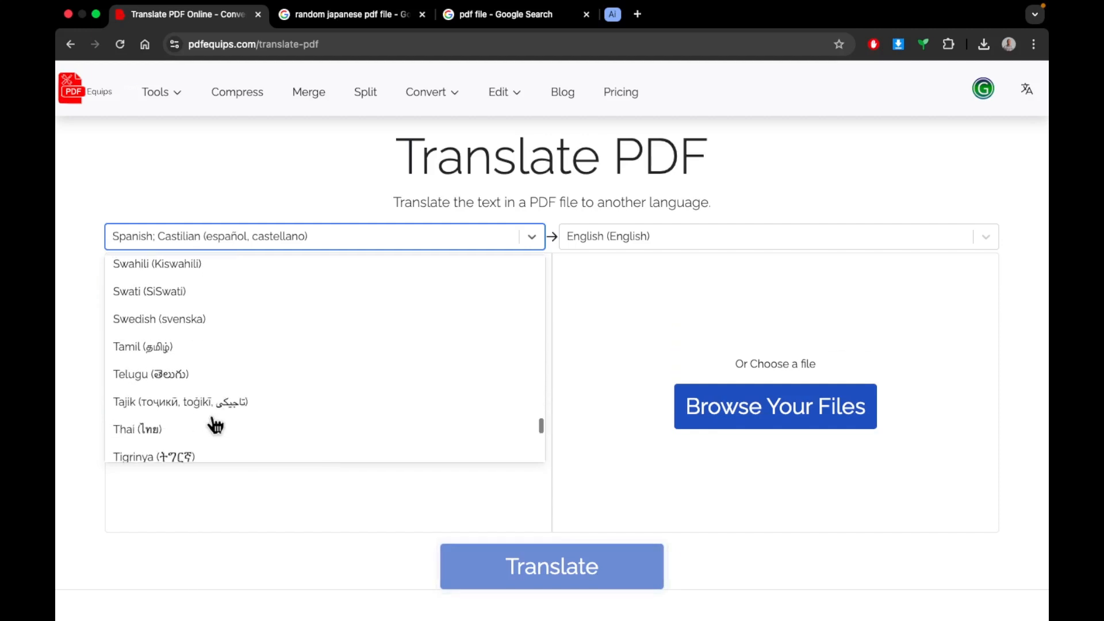
scroll(216, 425, down, 5)
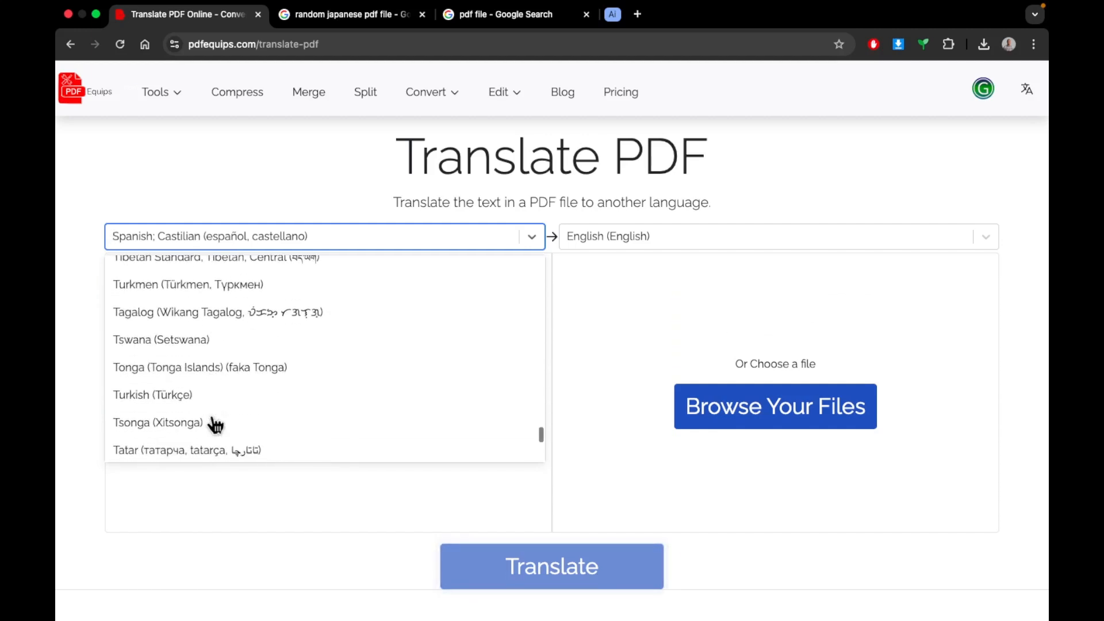
click(184, 520)
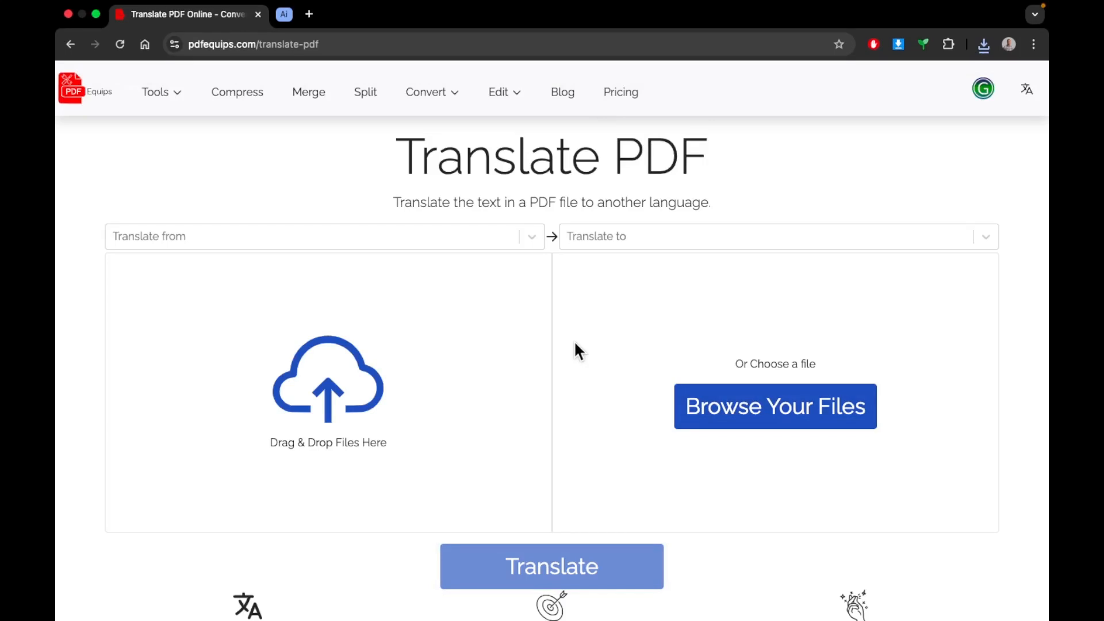
Step: Review the Translate PDF page's feature descriptions and its How to Translate PDF Documents guide
scroll(532, 345, down, 1)
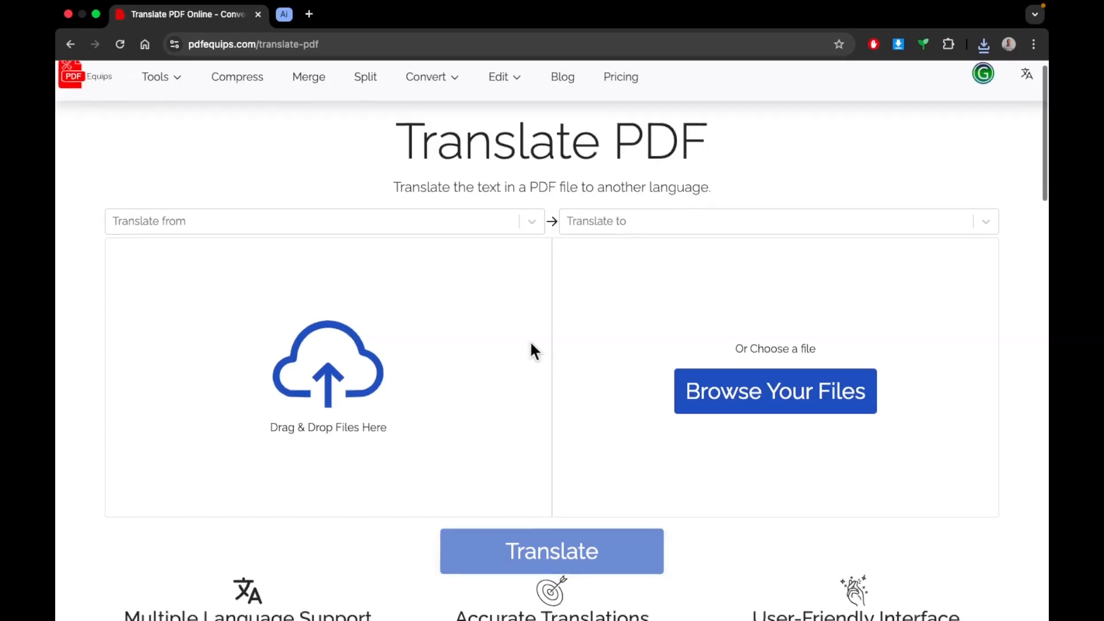
scroll(531, 344, down, 5)
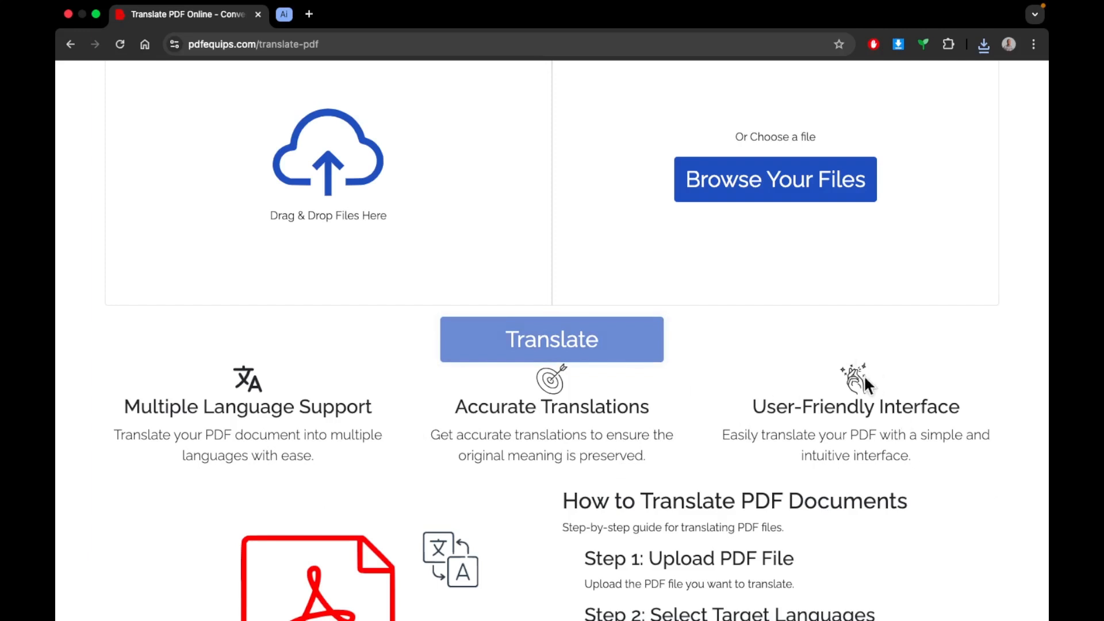
scroll(825, 402, down, 2)
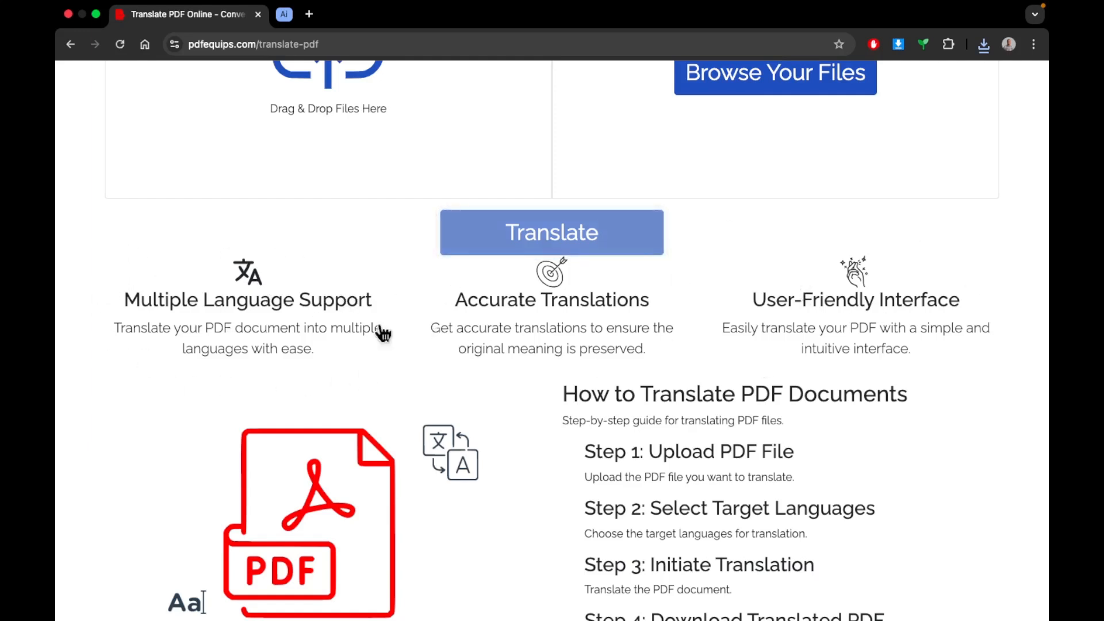
scroll(495, 313, down, 3)
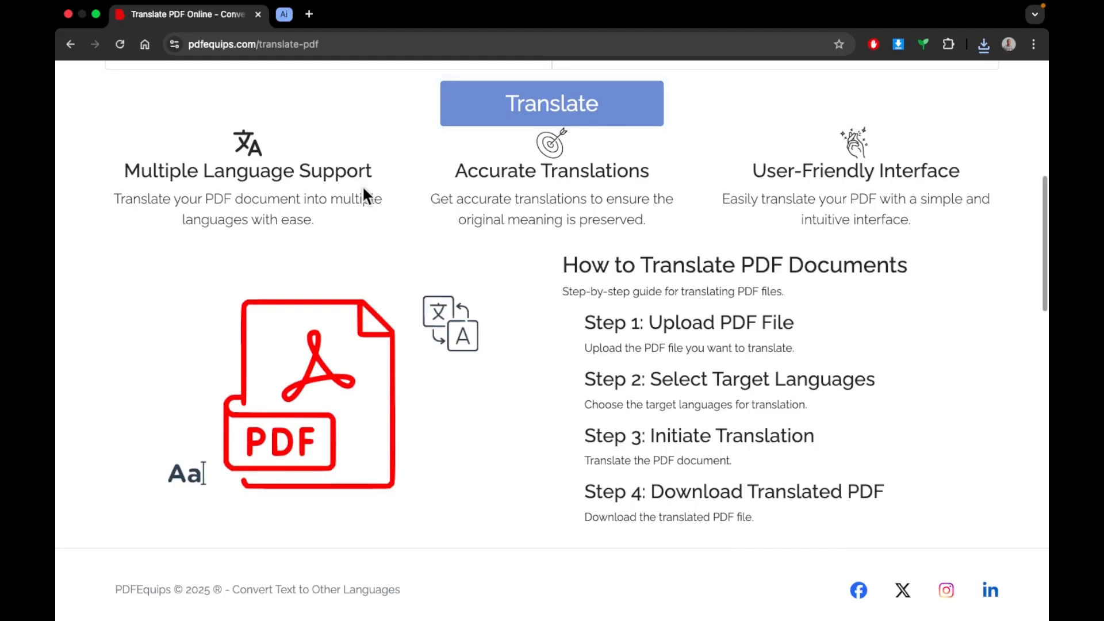
scroll(362, 185, up, 1)
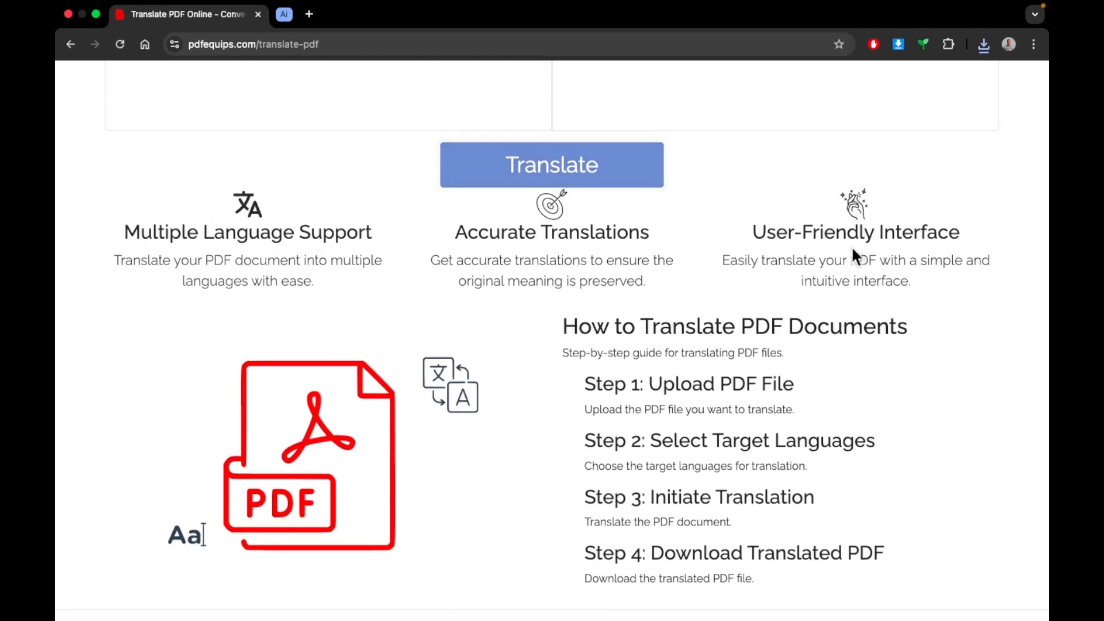
scroll(855, 256, up, 1)
scroll(673, 247, up, 2)
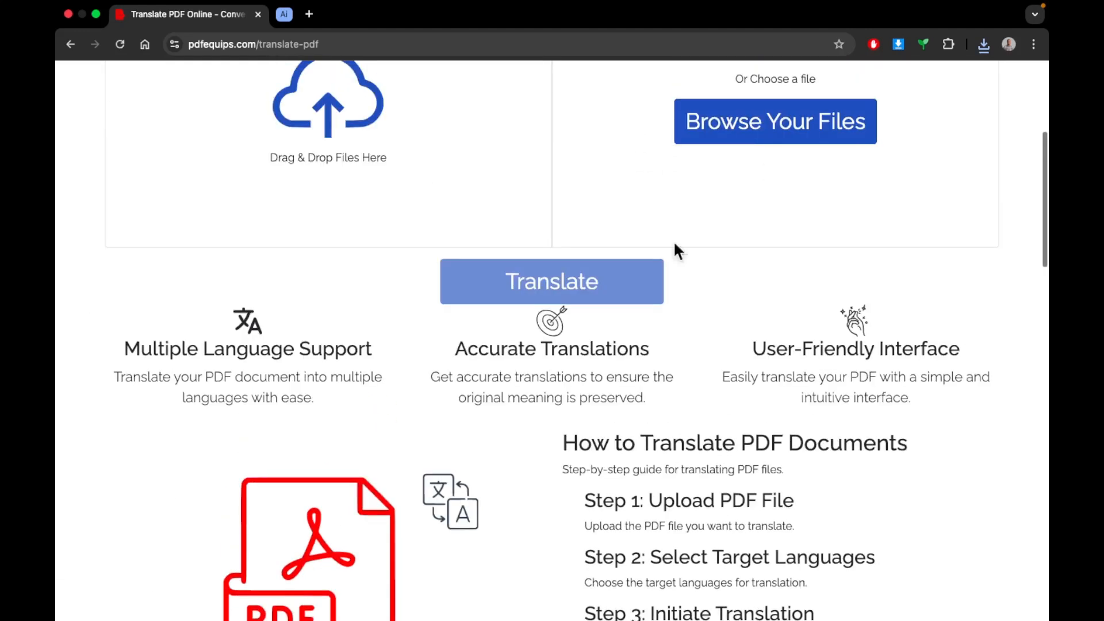
scroll(525, 288, up, 3)
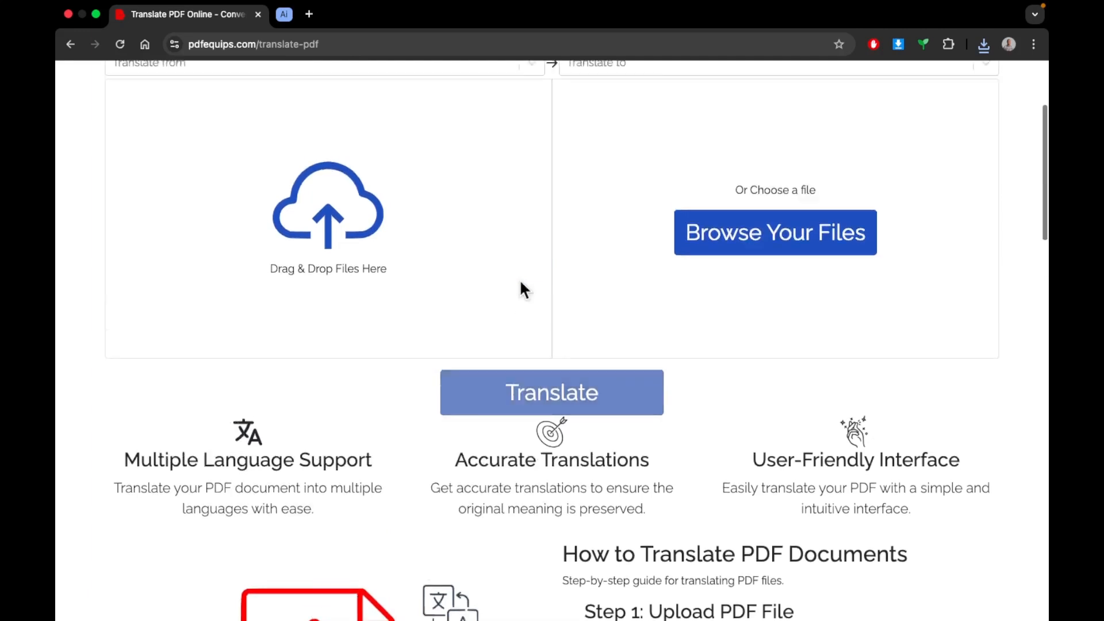
scroll(521, 283, up, 5)
scroll(521, 283, down, 7)
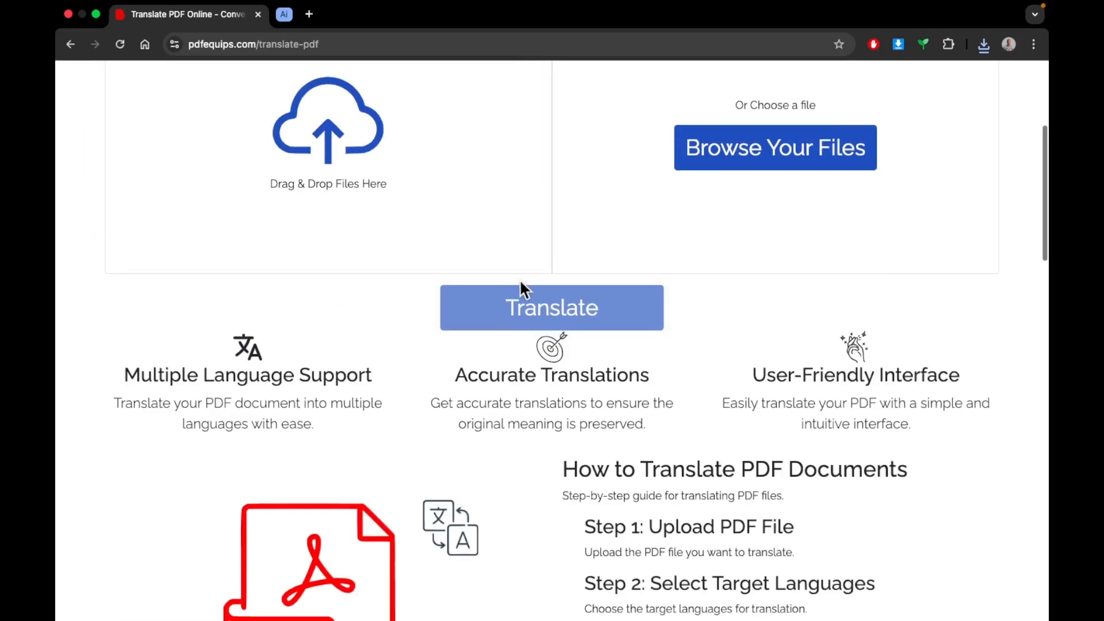
Step: Read the Multiple Language Support, Accurate Translations and User-Friendly Interface descriptions along with the four translation guide steps
scroll(520, 286, down, 3)
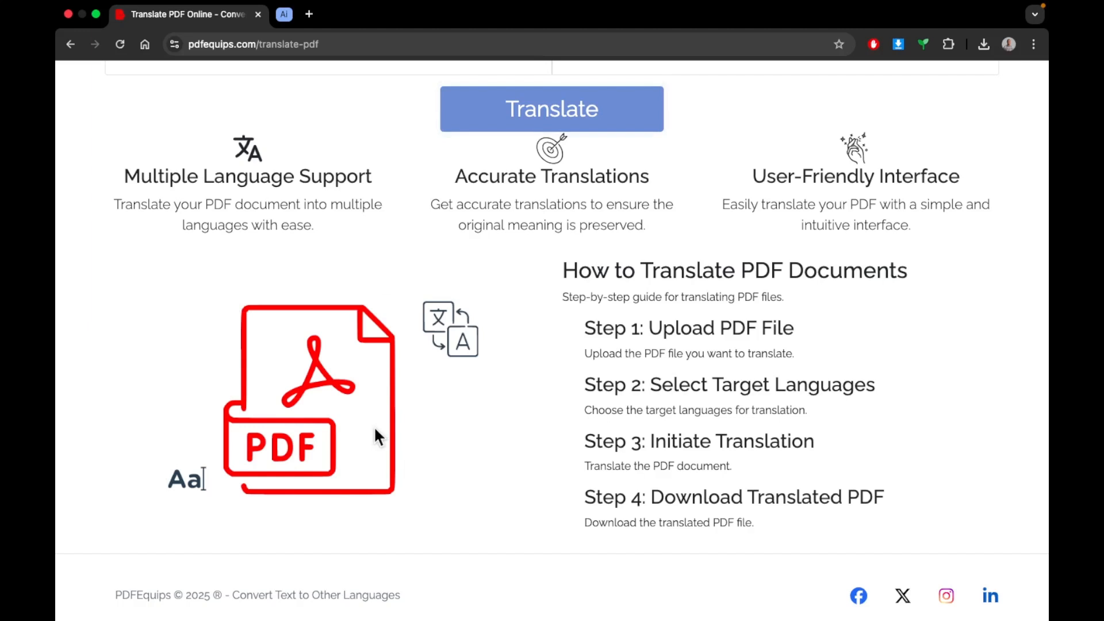
scroll(539, 344, up, 3)
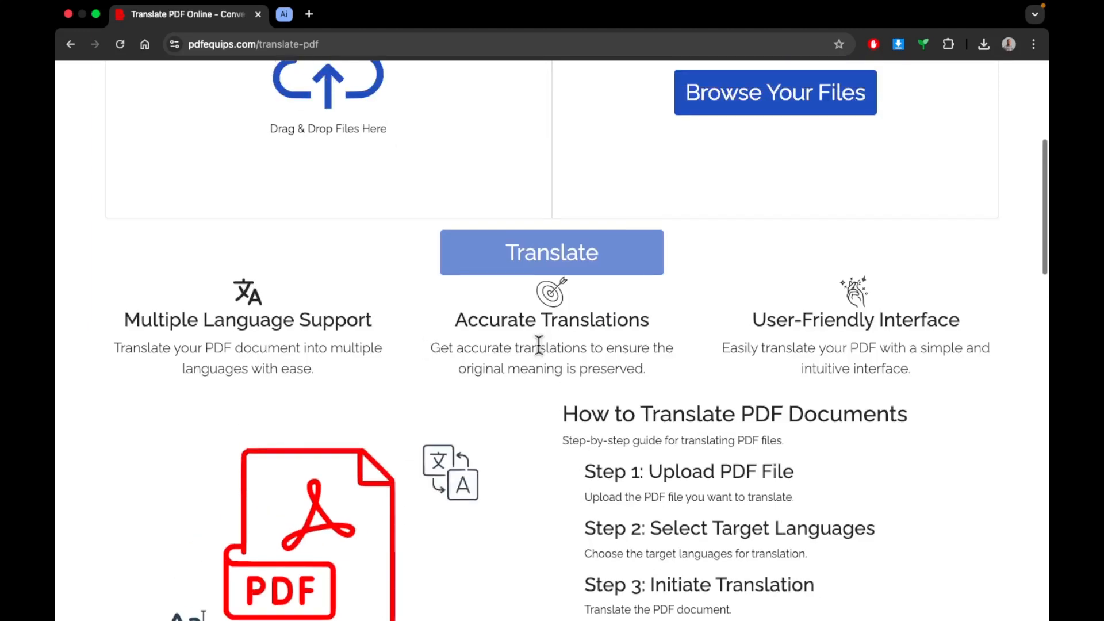
scroll(538, 344, down, 3)
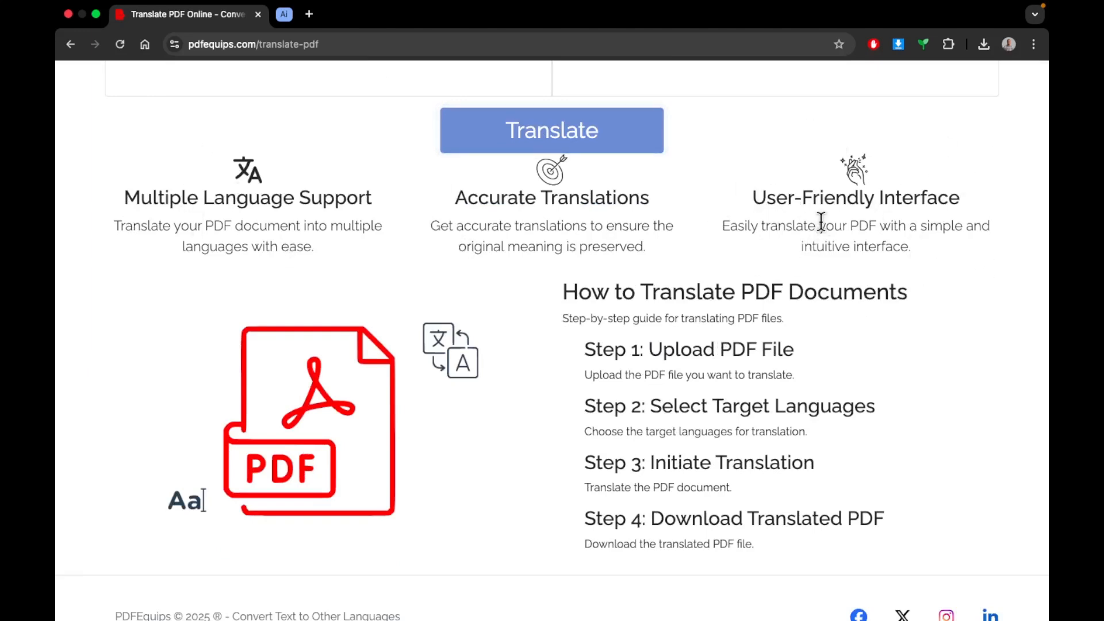
scroll(821, 223, up, 5)
scroll(684, 361, down, 6)
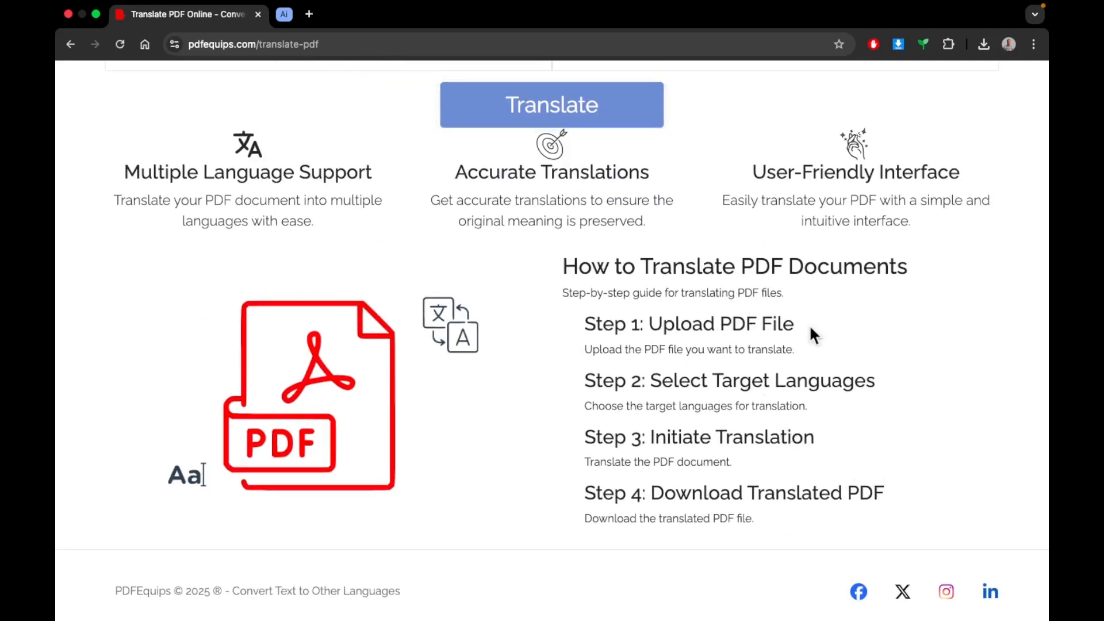
scroll(724, 305, up, 1)
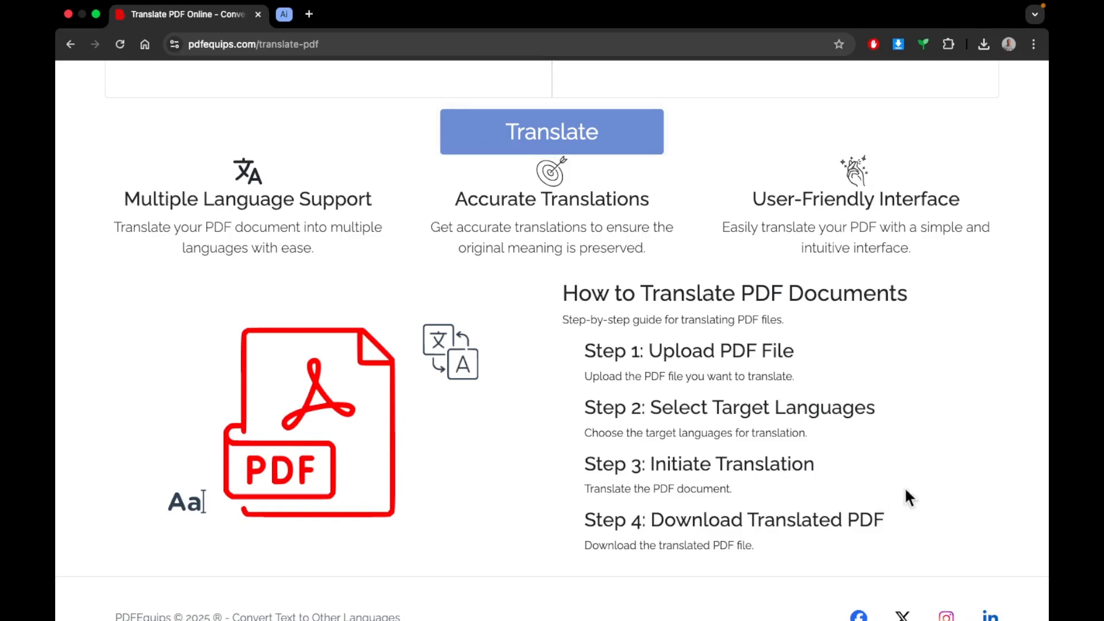
scroll(907, 498, up, 5)
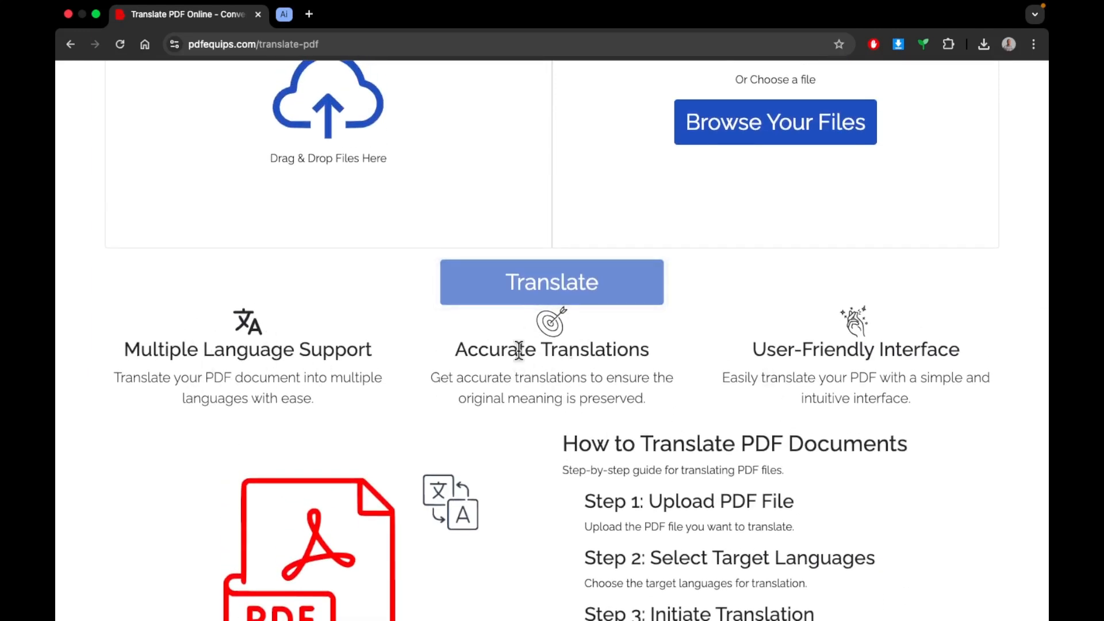
scroll(519, 349, up, 5)
scroll(510, 258, up, 4)
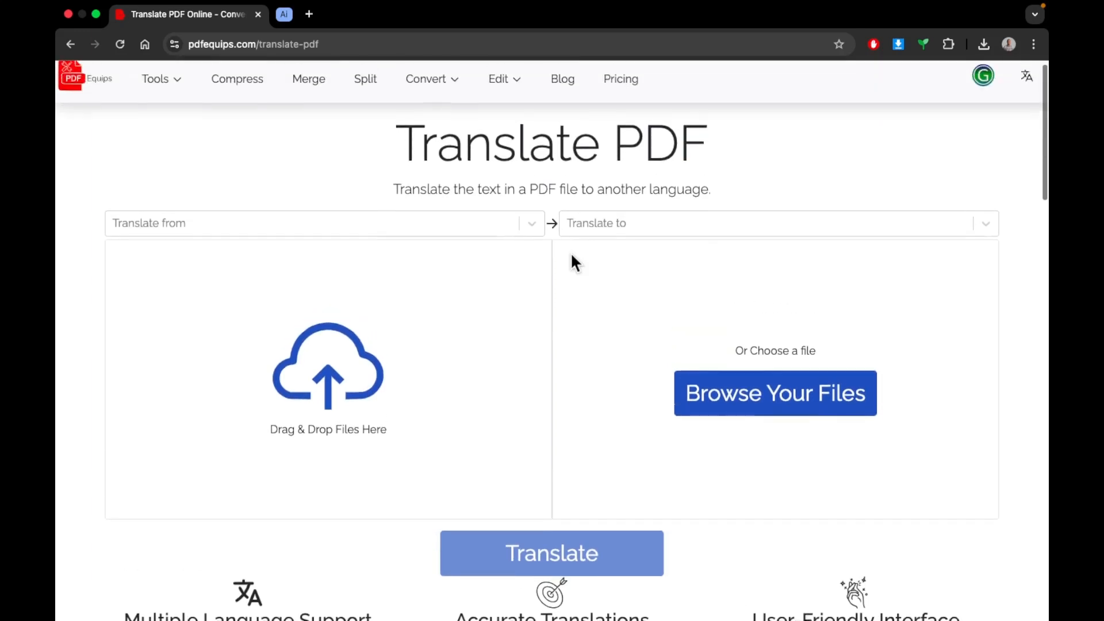
Step: View the beginning of the source language list and close it without choosing a language
click(562, 224)
click(533, 224)
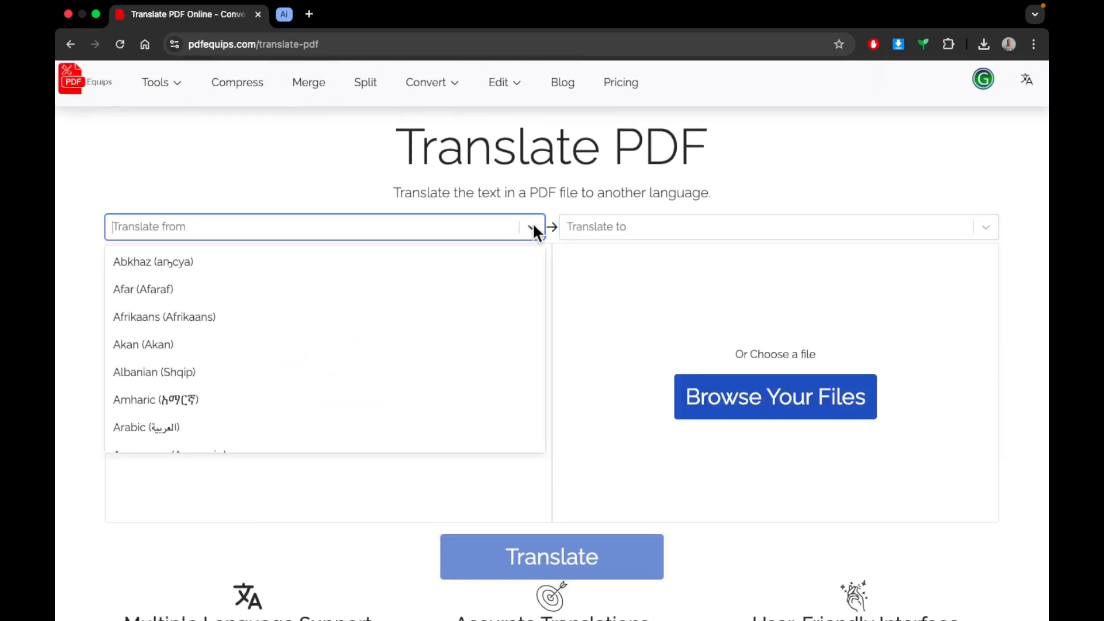
click(608, 172)
scroll(701, 389, down, 1)
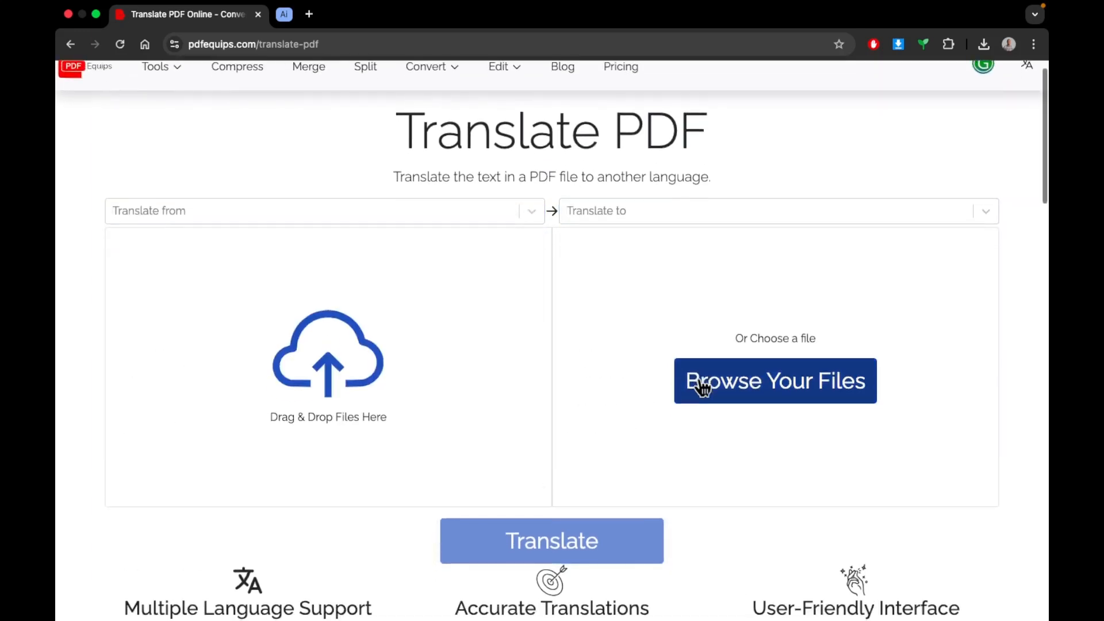
Step: Look over the Translate PDF page again, from the upload area through the feature descriptions and guide to the start of the footer
scroll(703, 388, down, 7)
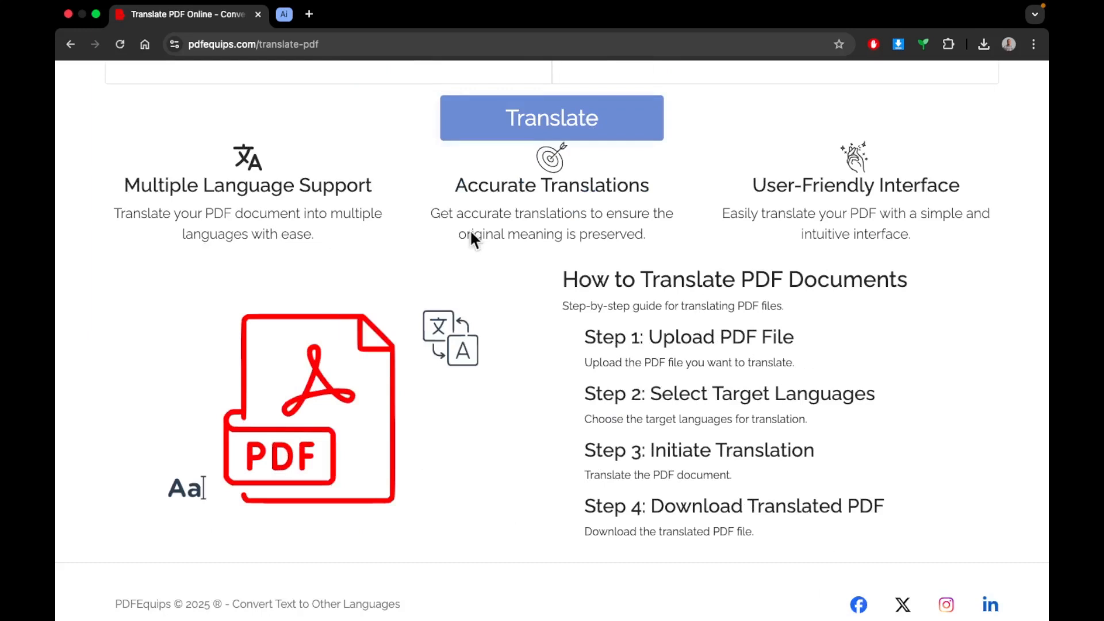
scroll(592, 479, up, 1)
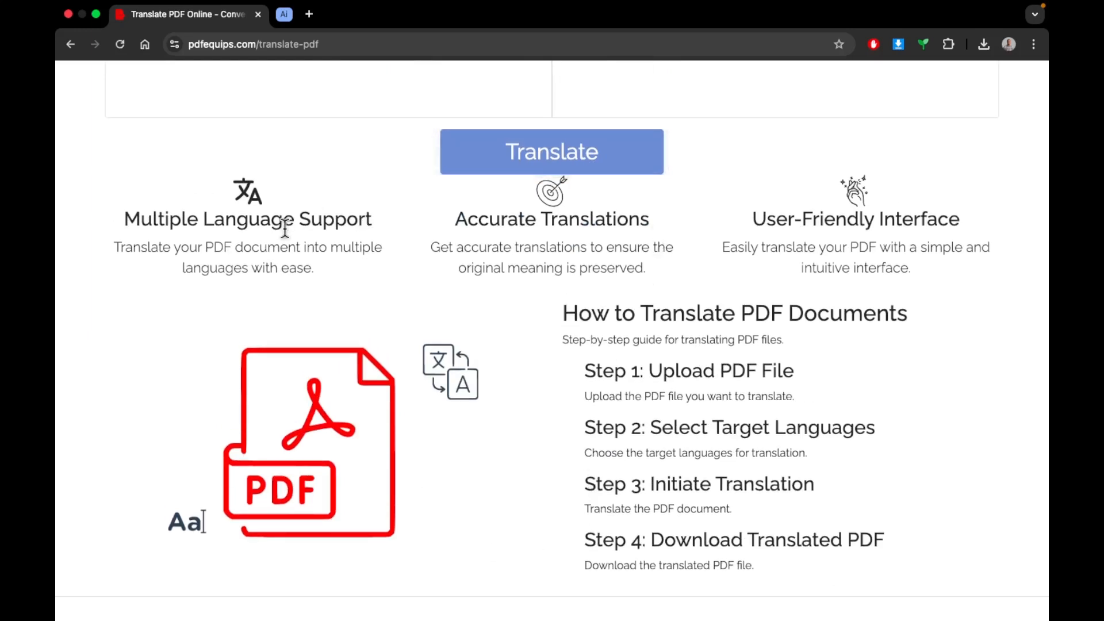
scroll(1006, 419, down, 3)
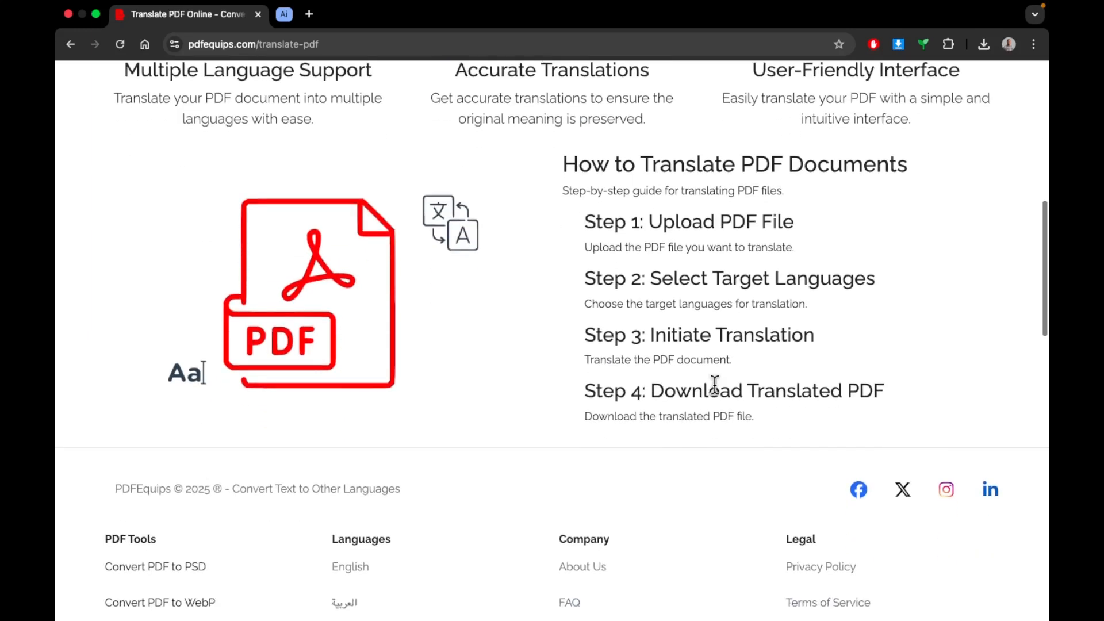
scroll(715, 386, up, 3)
scroll(715, 385, up, 6)
scroll(715, 391, down, 3)
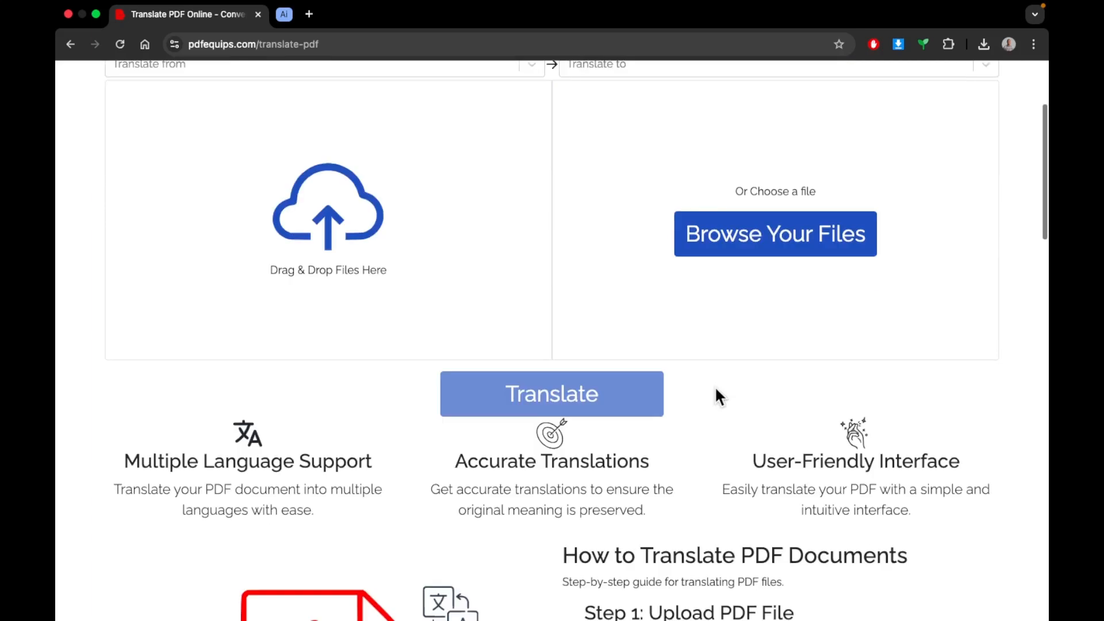
scroll(402, 466, up, 3)
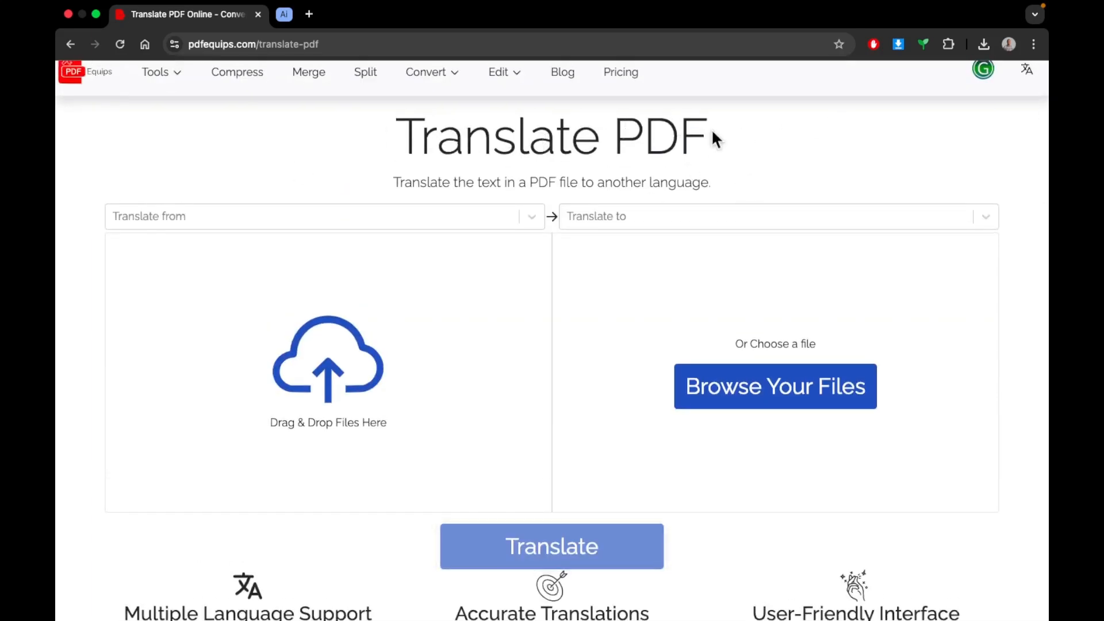
mouse_move(712, 132)
mouse_down()
mouse_move(408, 148)
mouse_move(710, 138)
mouse_up()
scroll(563, 178, down, 5)
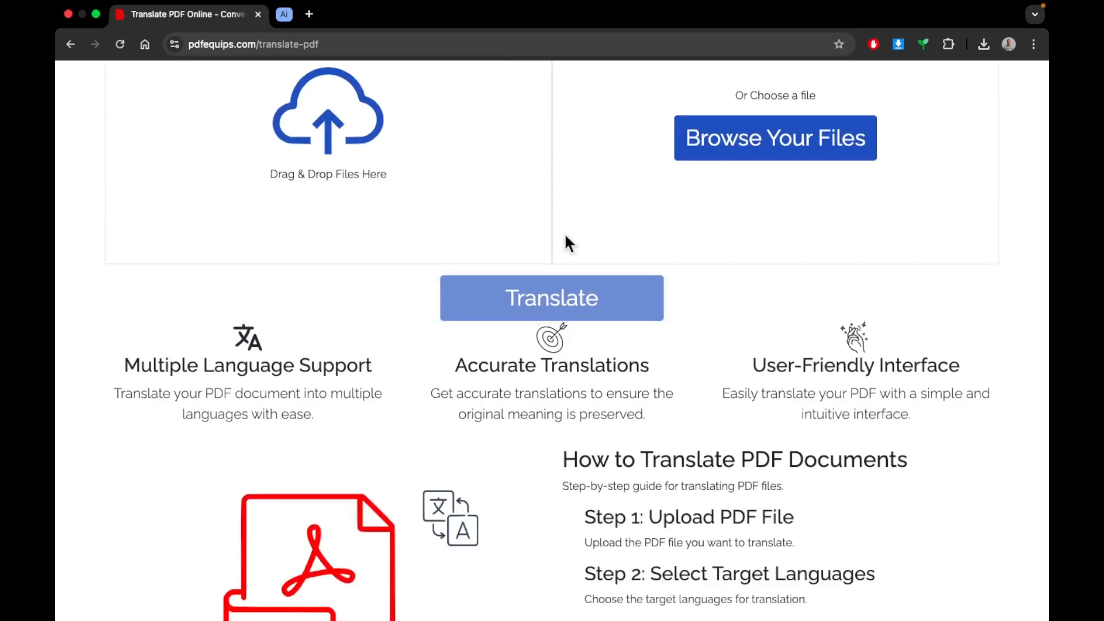
scroll(565, 236, up, 5)
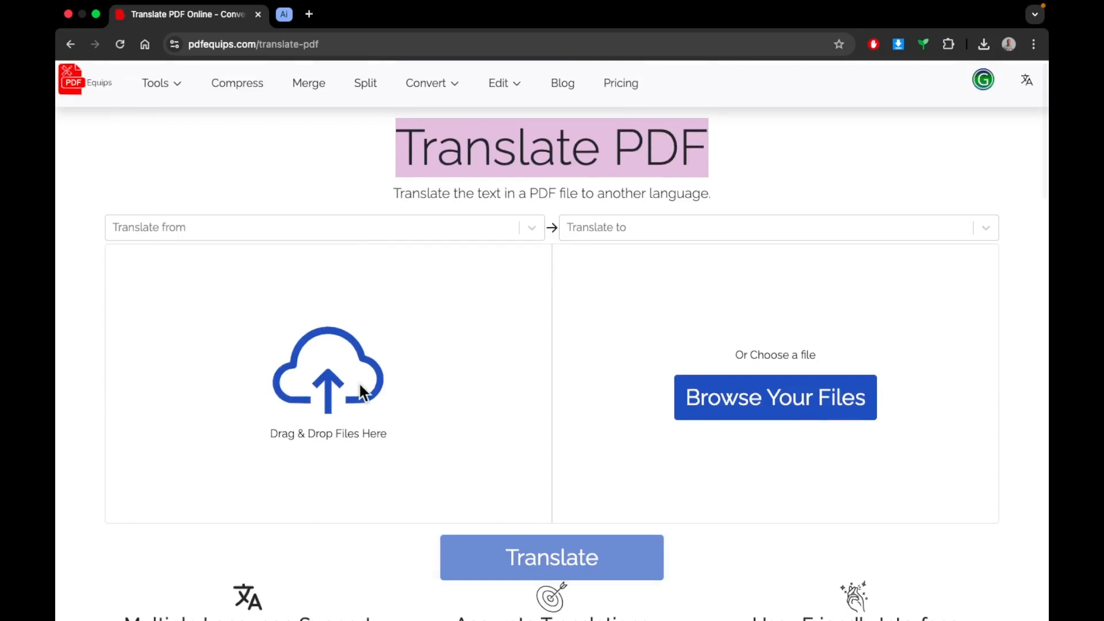
click(361, 393)
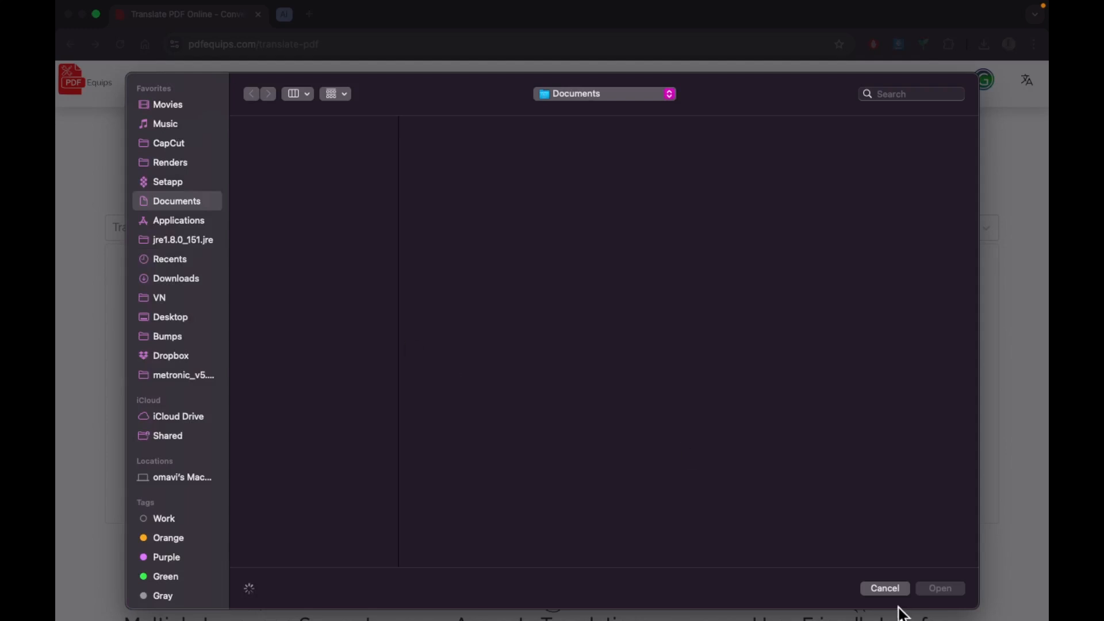
click(888, 589)
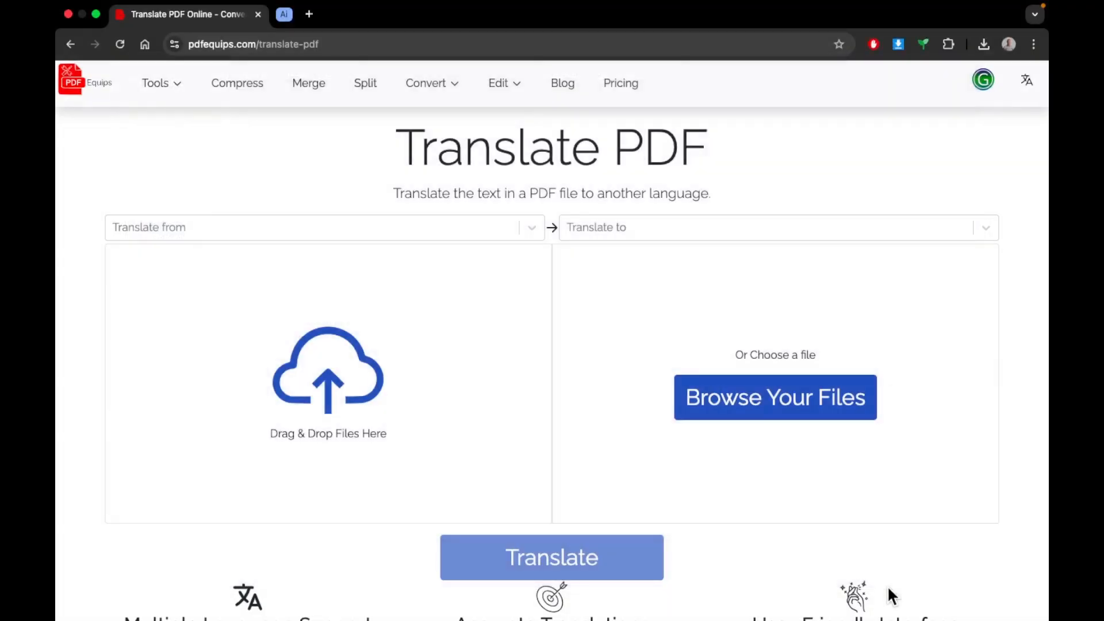
scroll(594, 412, down, 1)
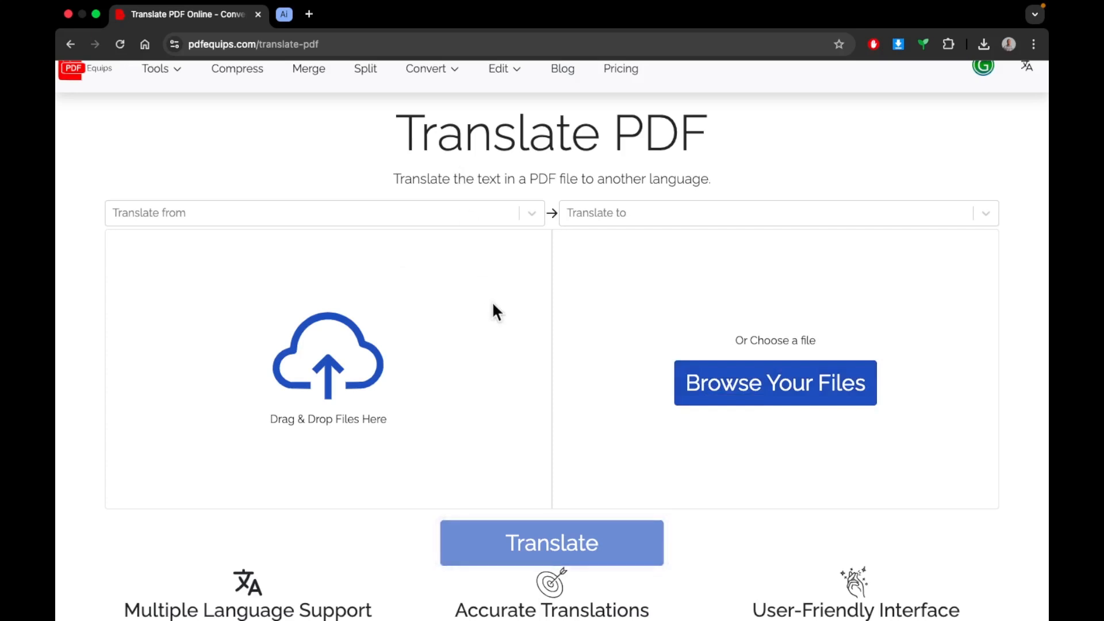
Step: Upload japan sent.pdf from the Downloads folder to the translation tool
click(433, 272)
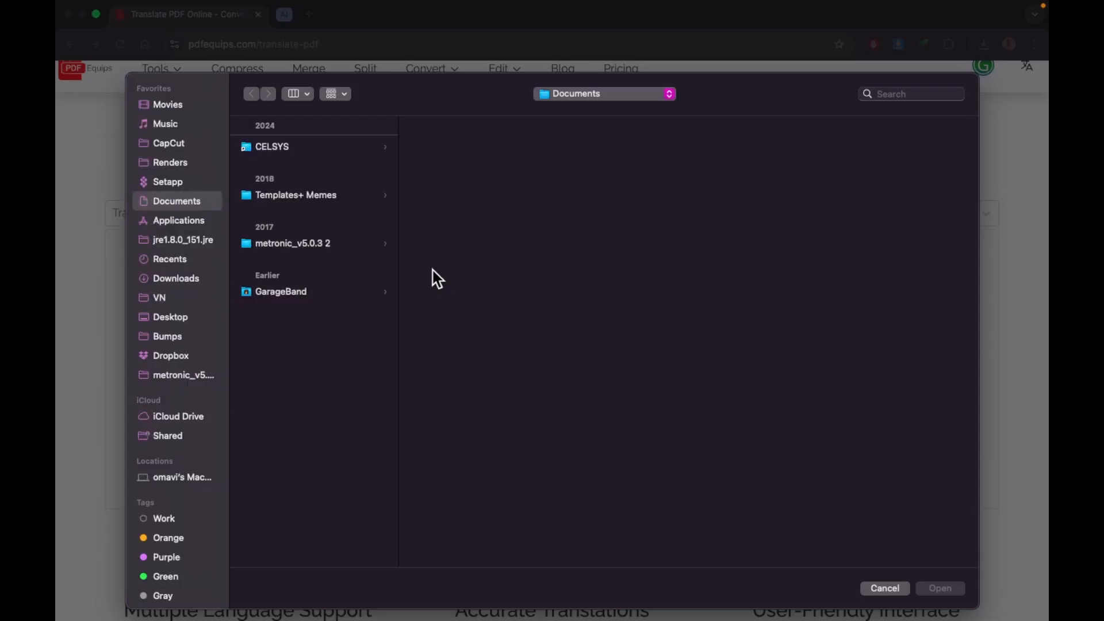
click(163, 277)
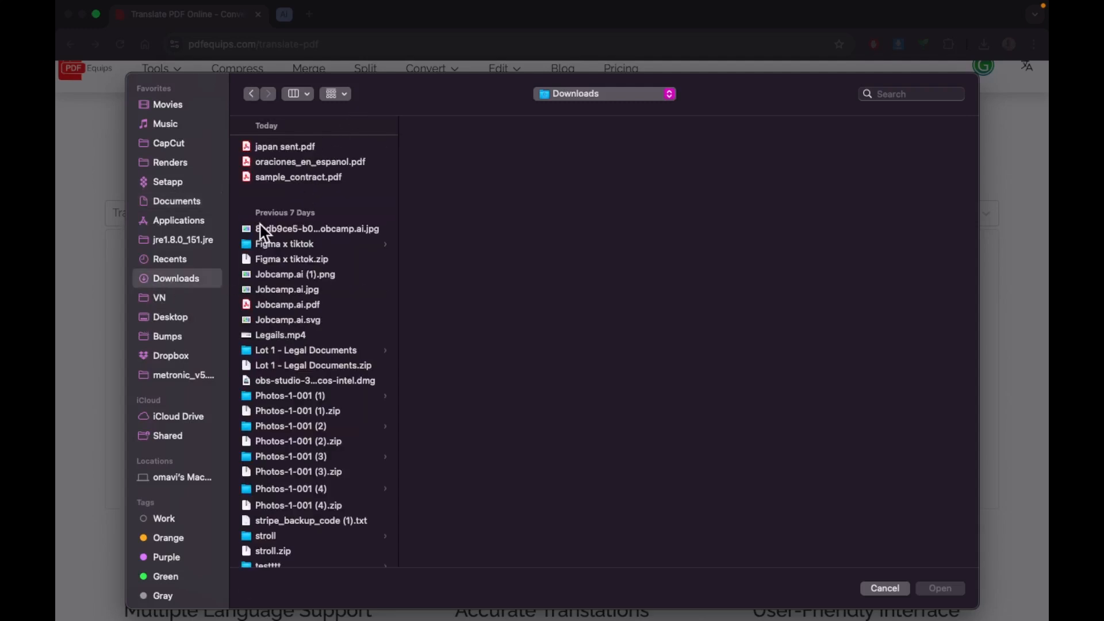
click(338, 150)
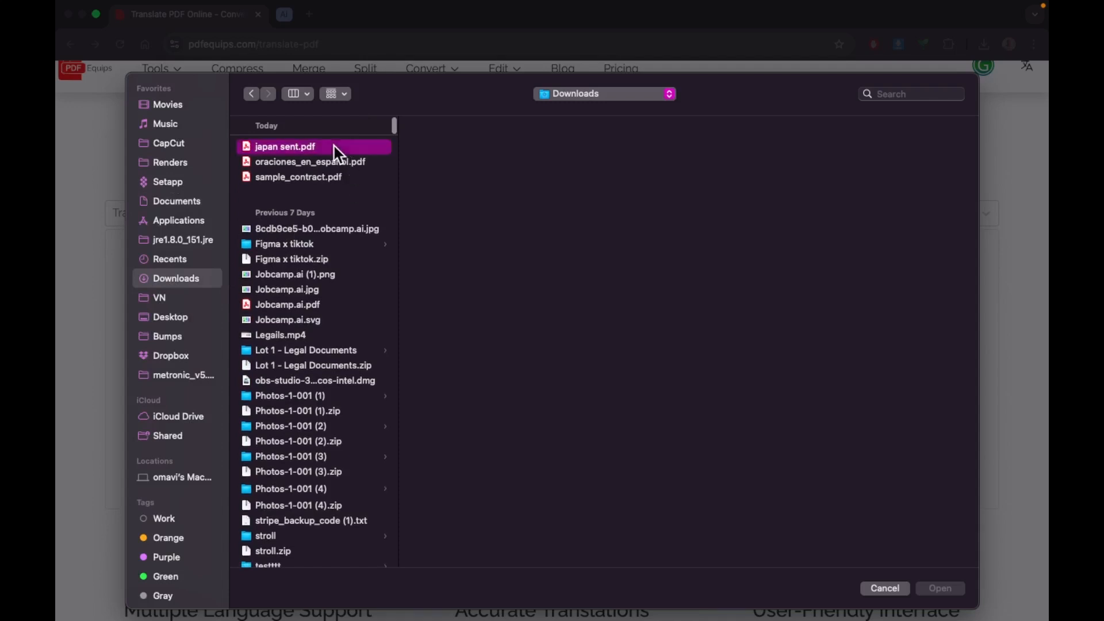
double_click(334, 146)
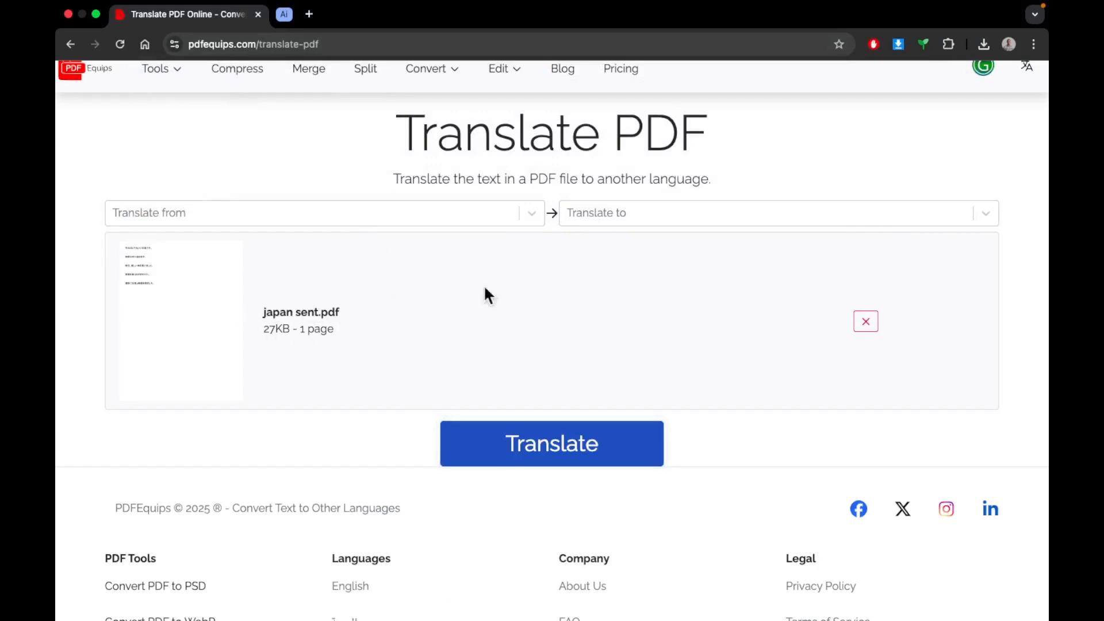
Step: Set the source language to Japanese
click(527, 222)
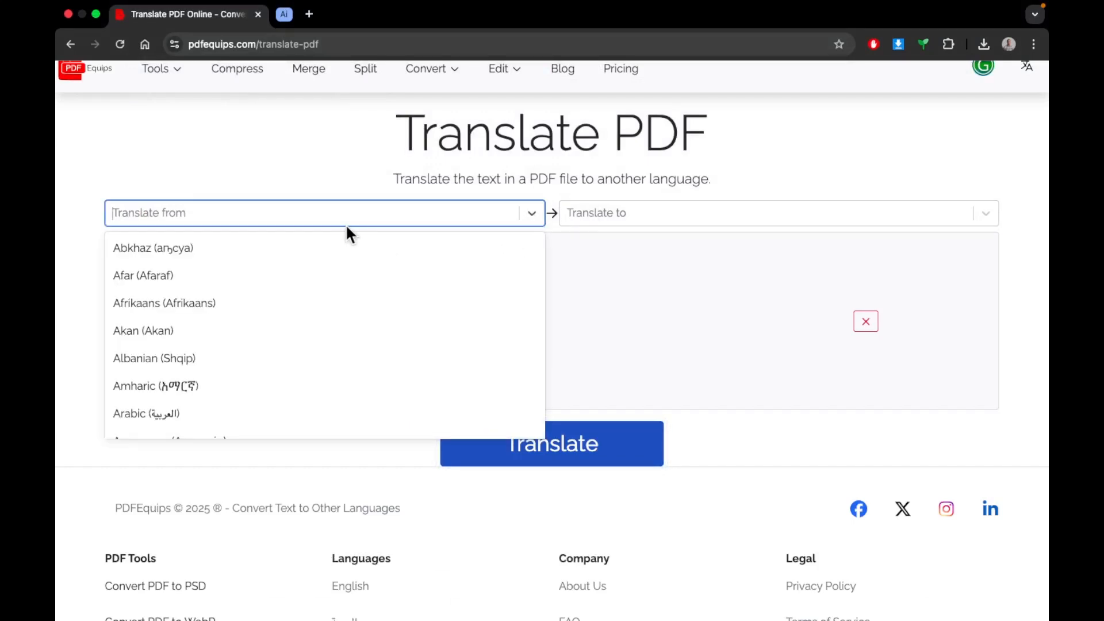
text(jap)
click(253, 260)
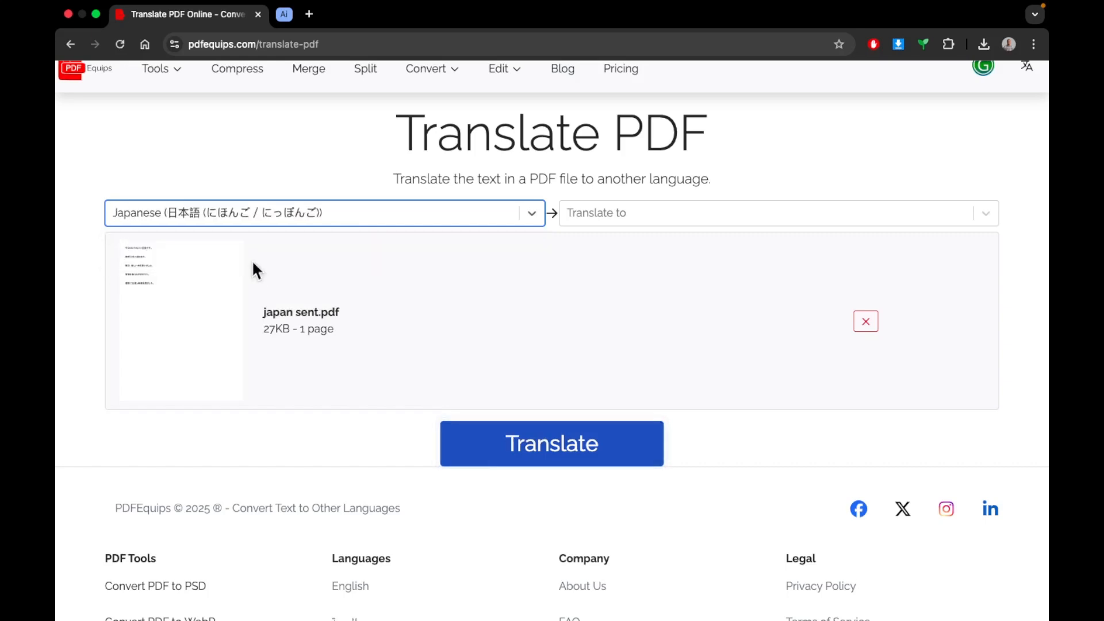
Step: Set the target language to English (English)
click(597, 195)
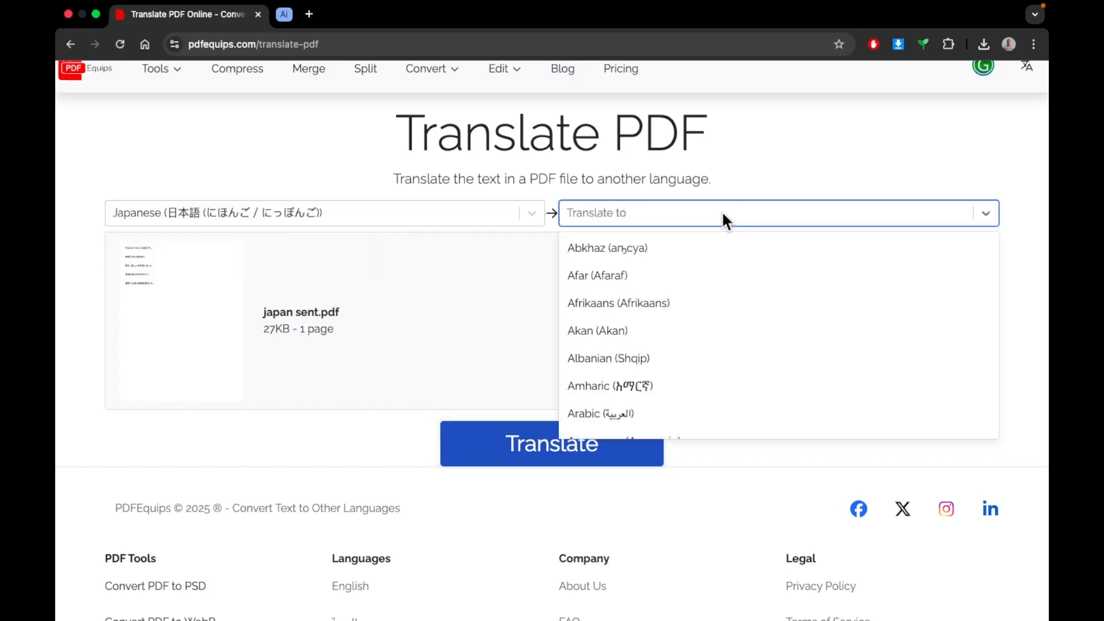
text(de)
key(BackSpace)
key(BackSpace)
text(en)
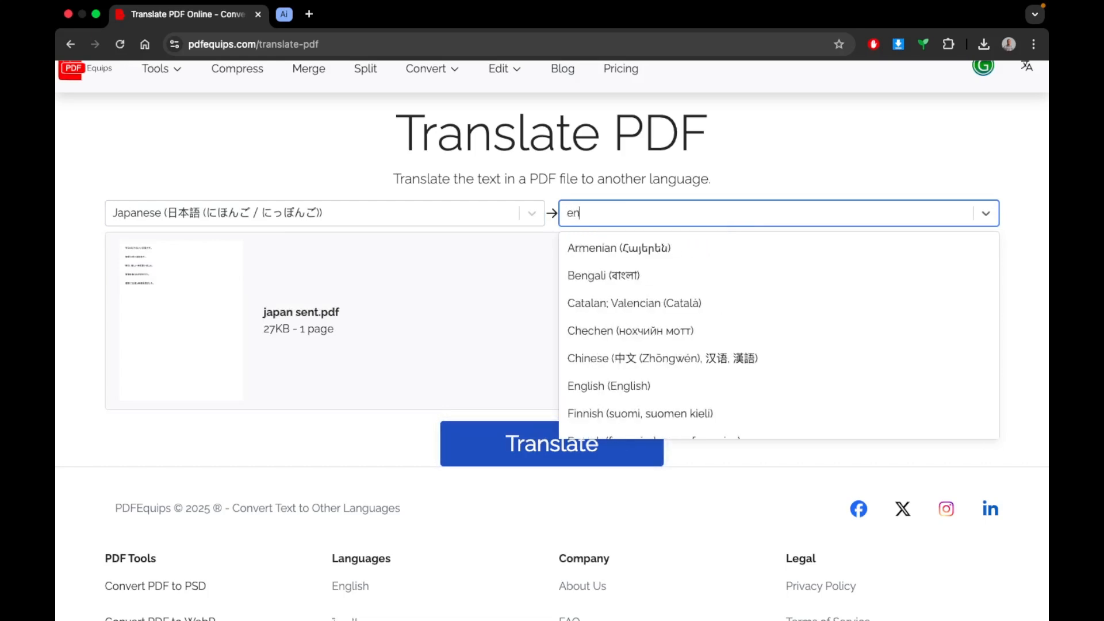
text(gli)
click(728, 247)
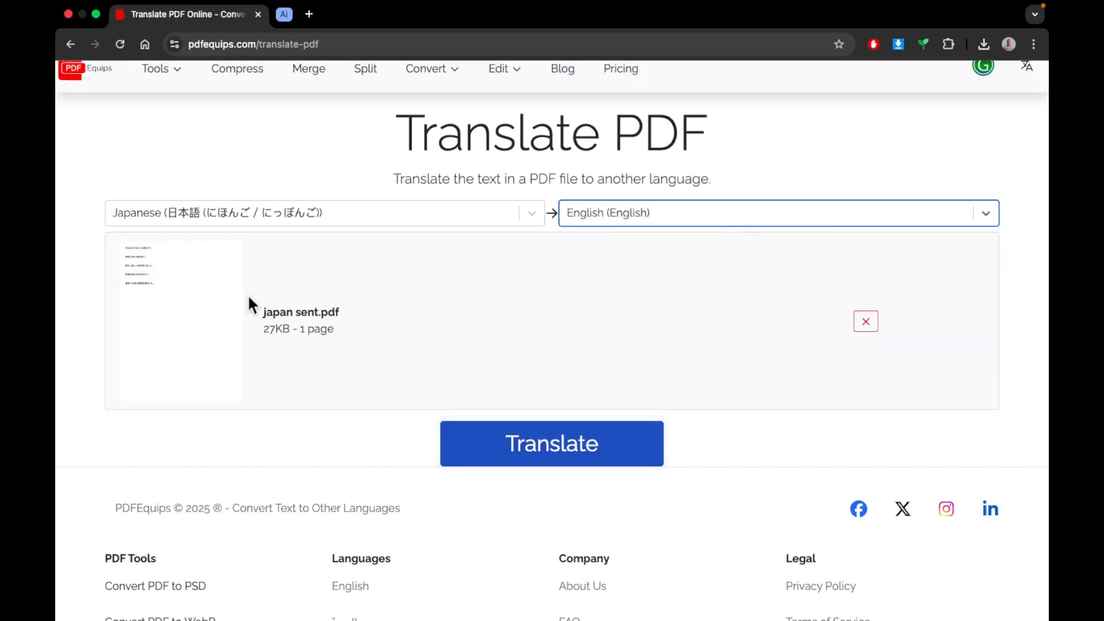
Step: Start translating japan sent.pdf from Japanese to English
scroll(515, 419, down, 1)
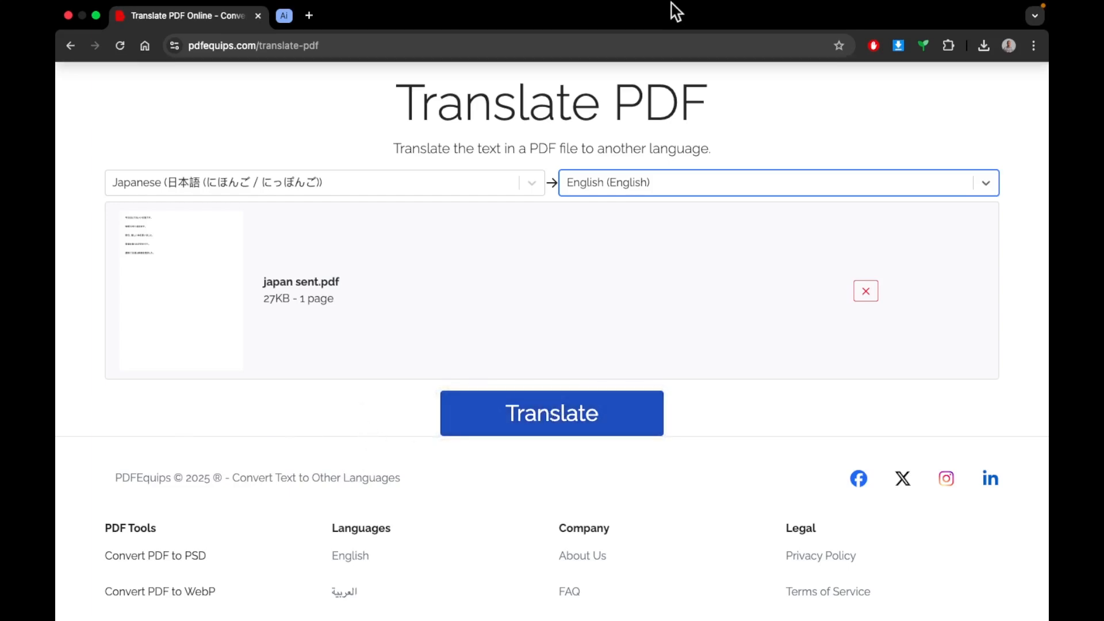
click(592, 425)
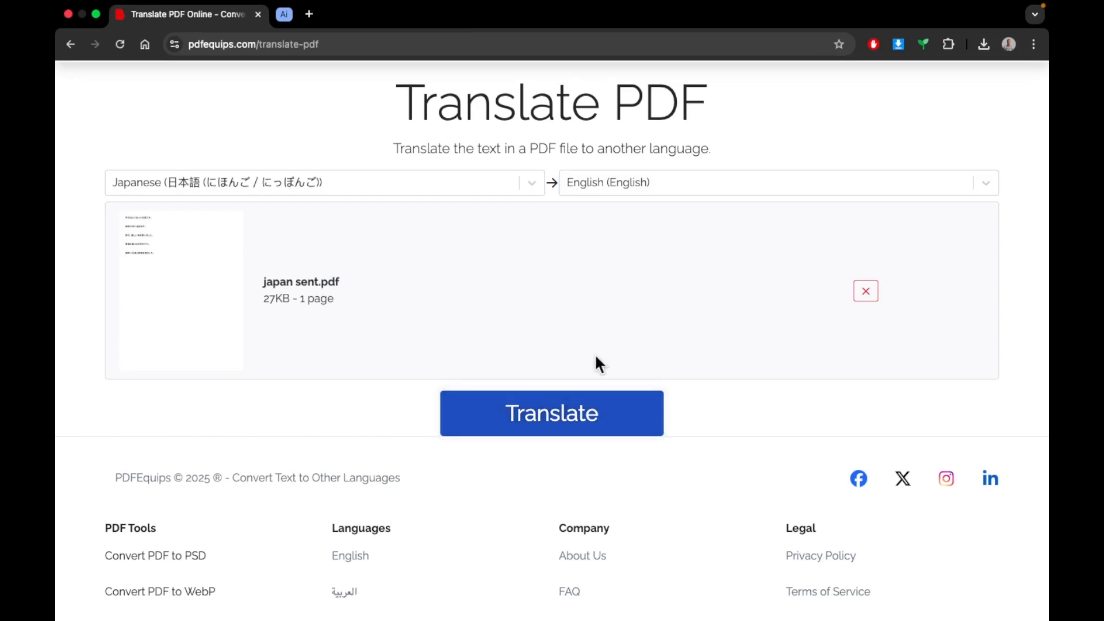
click(542, 422)
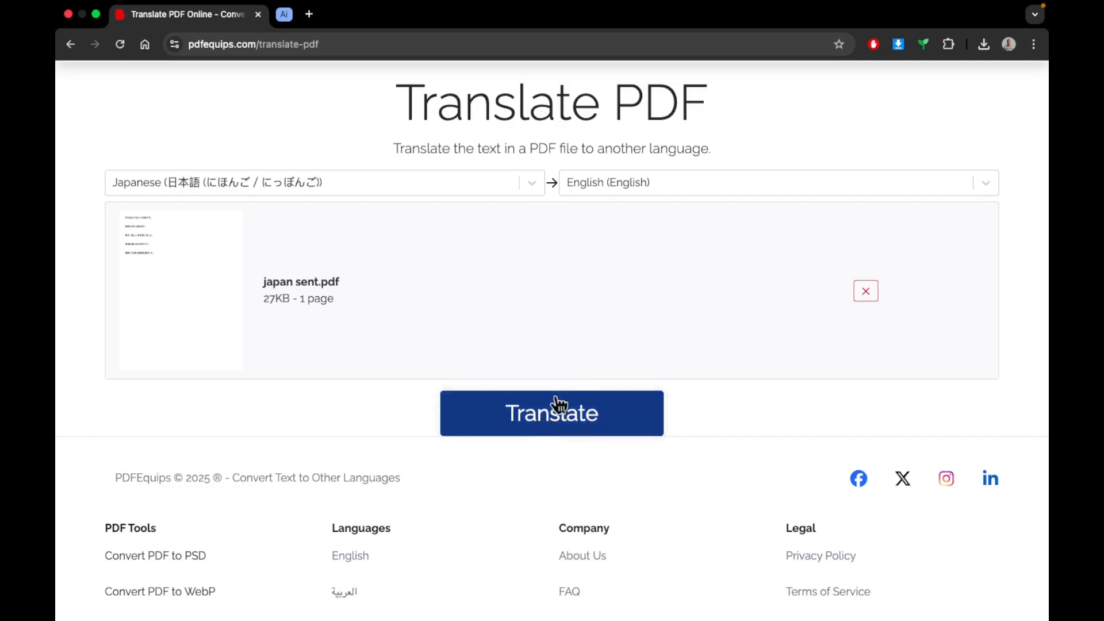
scroll(566, 391, up, 1)
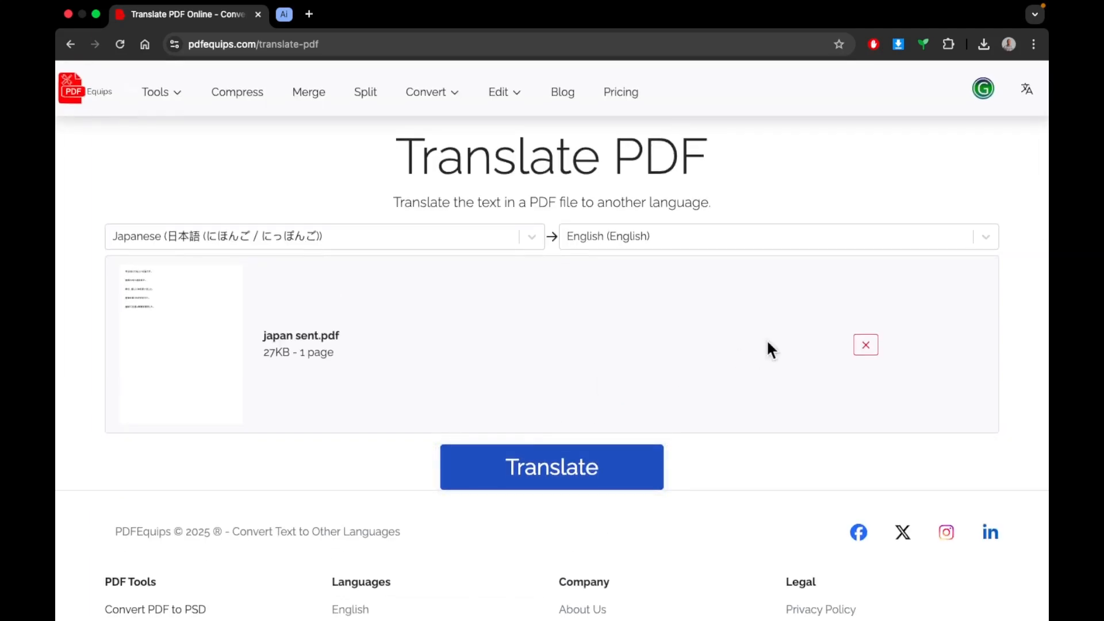
click(726, 236)
click(707, 206)
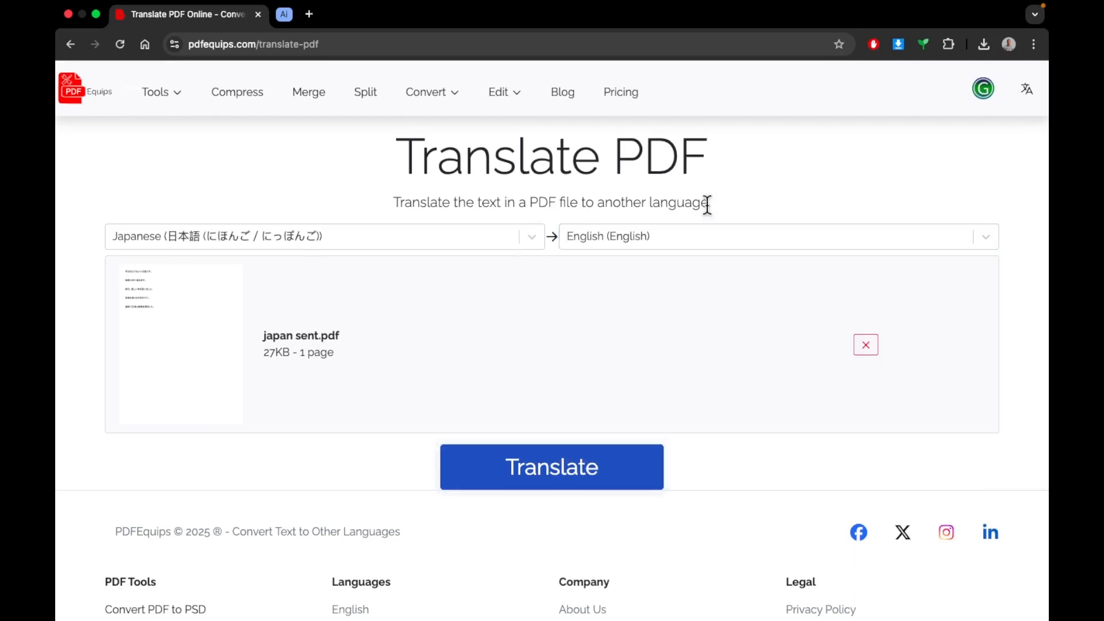
click(571, 490)
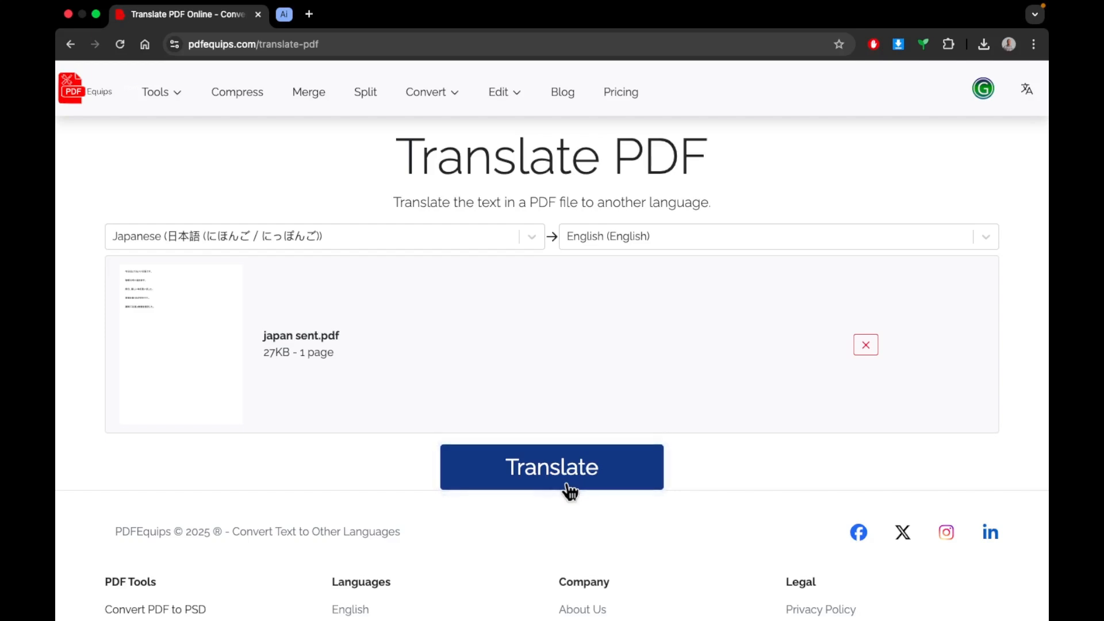
click(568, 486)
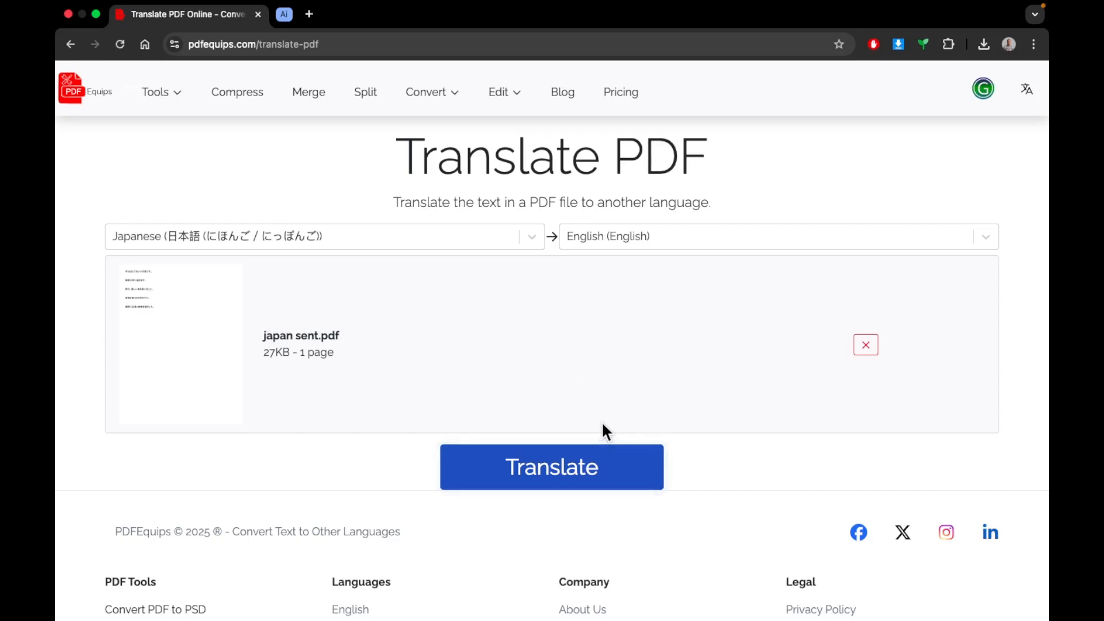
Step: Run the Japanese-to-English translation of the uploaded PDF again
click(570, 486)
click(564, 483)
click(598, 466)
Step: Switch to the Edit PDF tool and load sample_contract.pdf from the Downloads folder
click(163, 104)
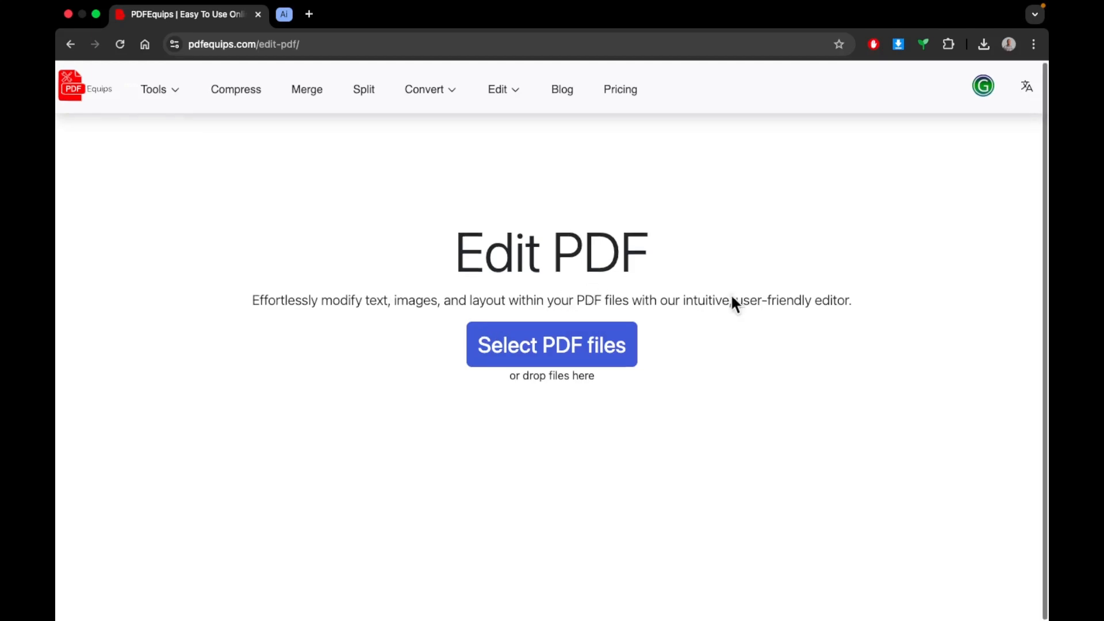
click(519, 364)
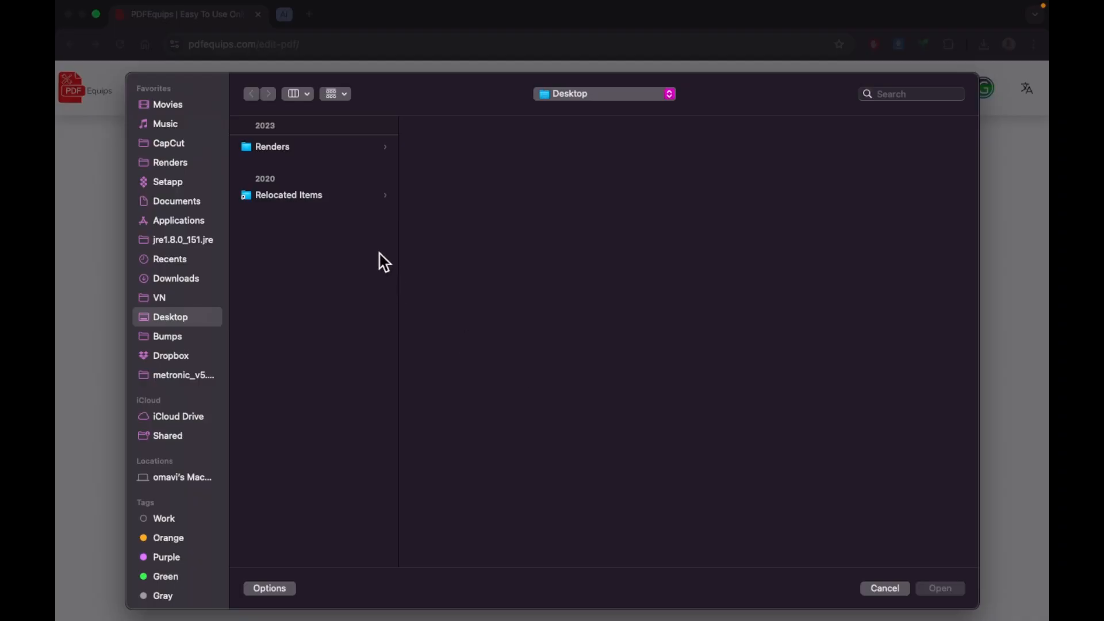
click(162, 284)
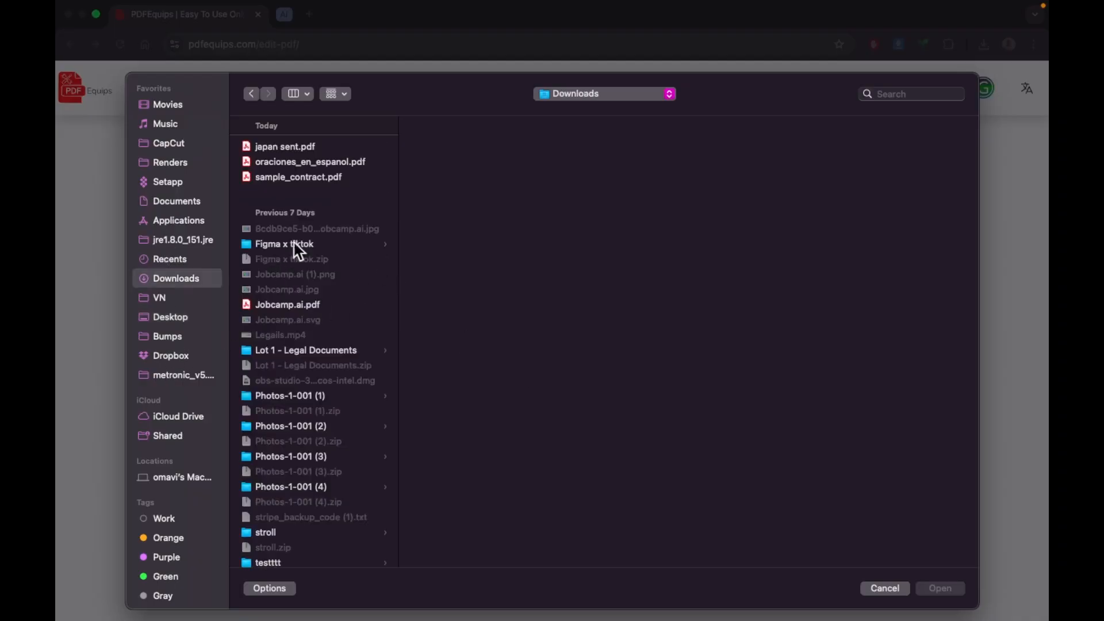
click(324, 181)
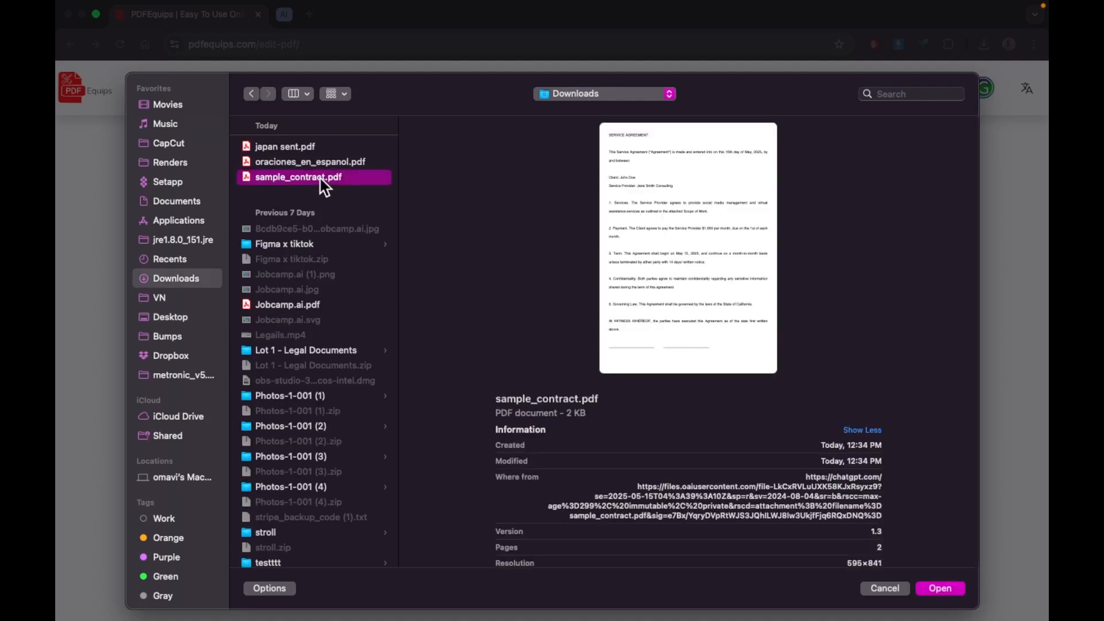
double_click(324, 180)
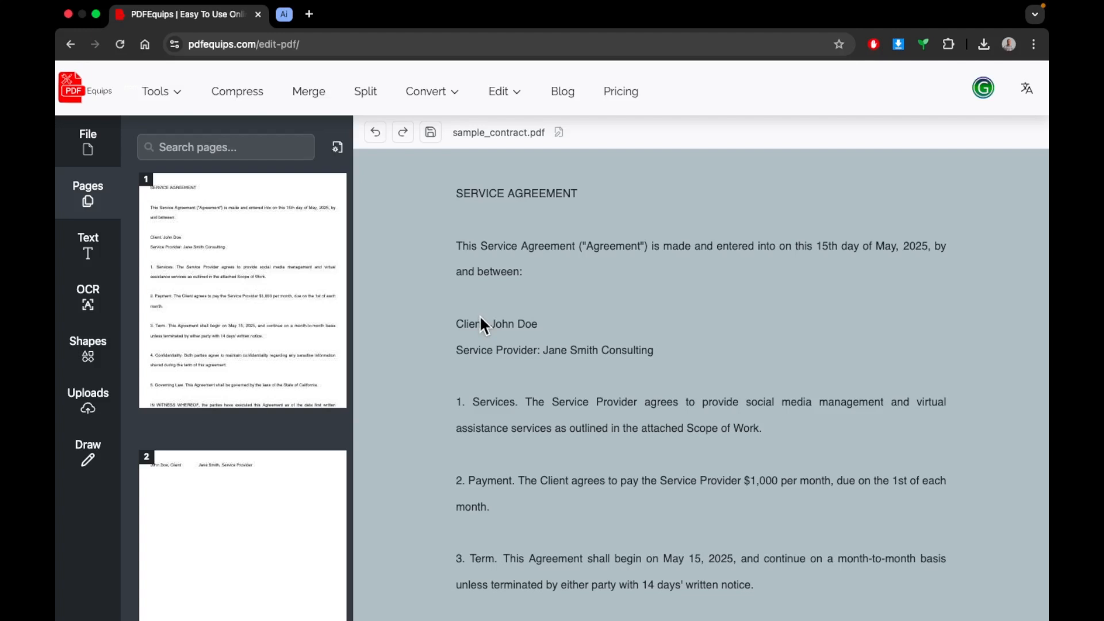
Step: Replace the colon after "between" with a row of dashes and append "Agen" after "Consulting" in the service provider line
click(497, 275)
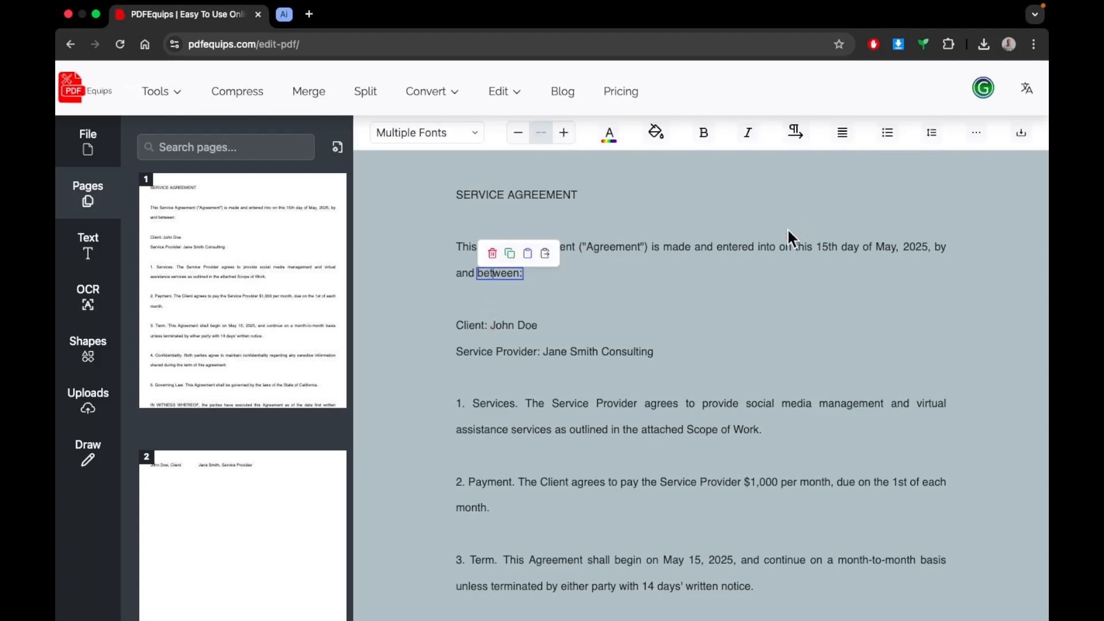
click(767, 246)
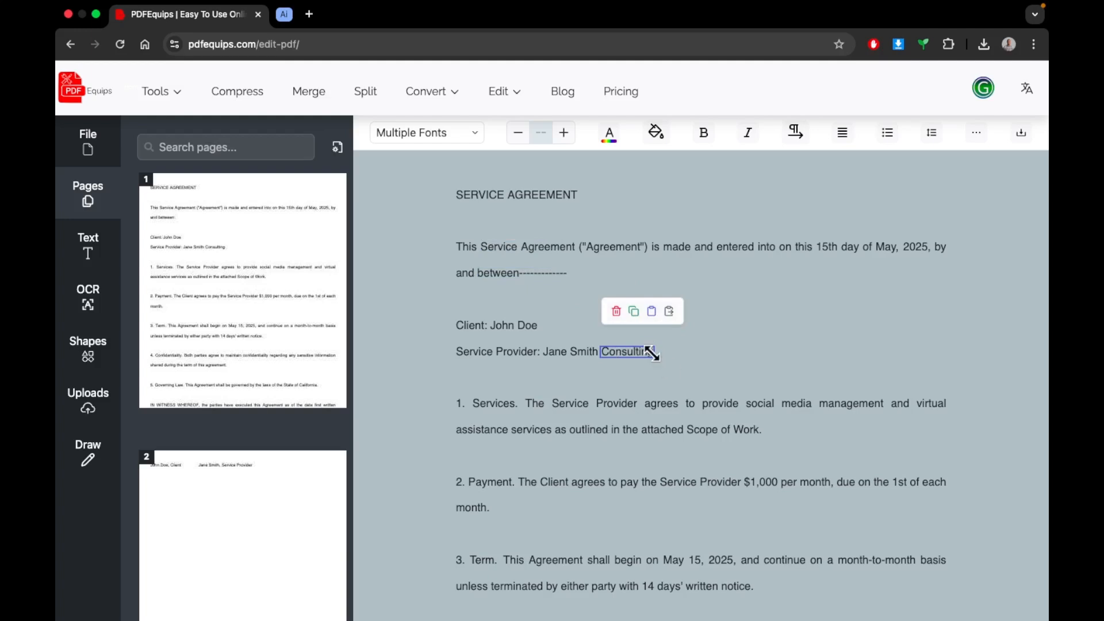
mouse_move(653, 355)
mouse_down()
mouse_move(697, 376)
mouse_move(671, 354)
mouse_up()
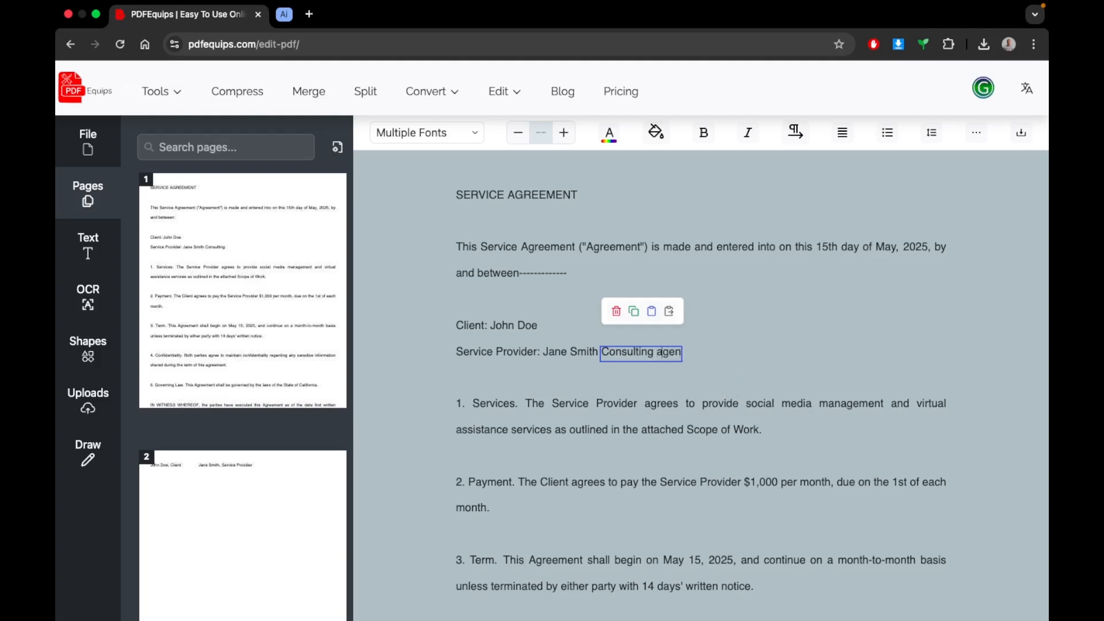
text(A)
Step: Examine the contract's signature area and the editor's drawing tools, image upload area and shape library
scroll(690, 451, down, 8)
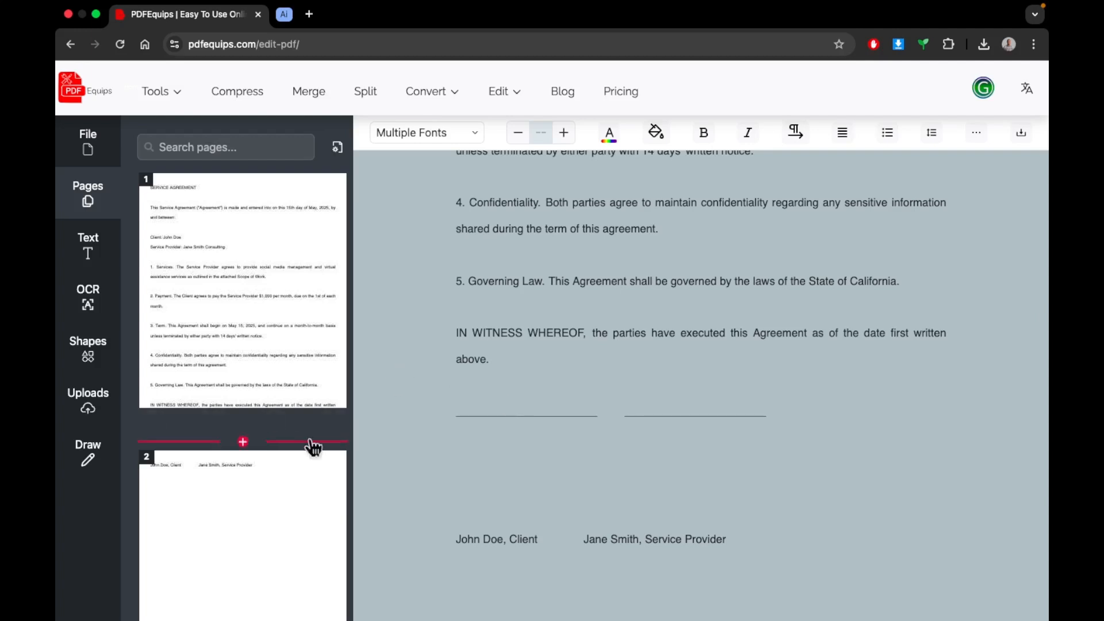
scroll(507, 410, up, 1)
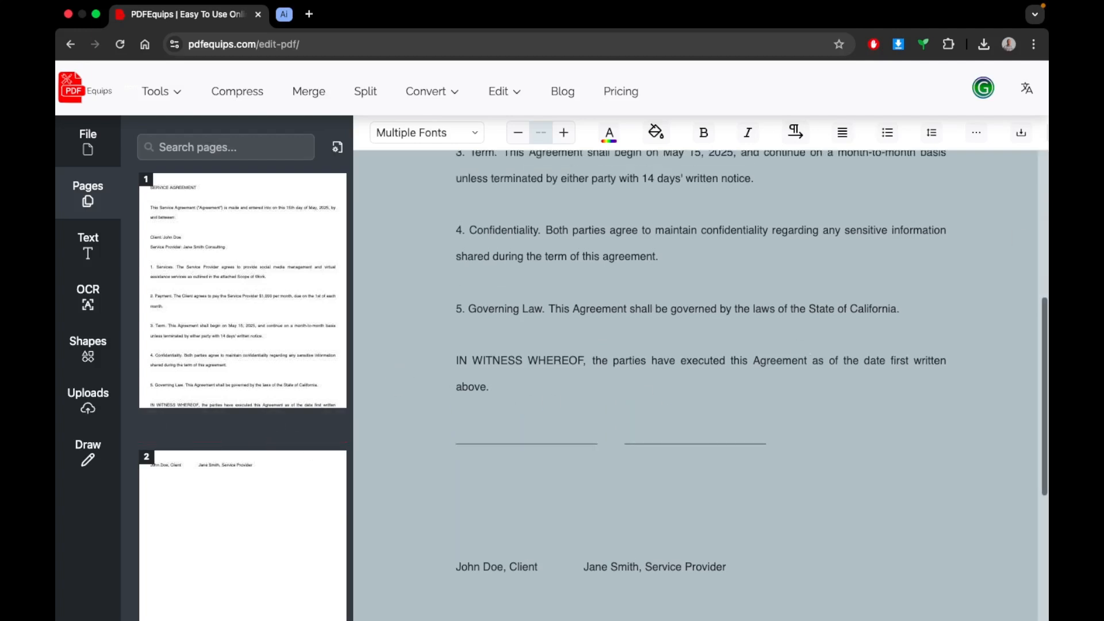
click(989, 148)
click(831, 230)
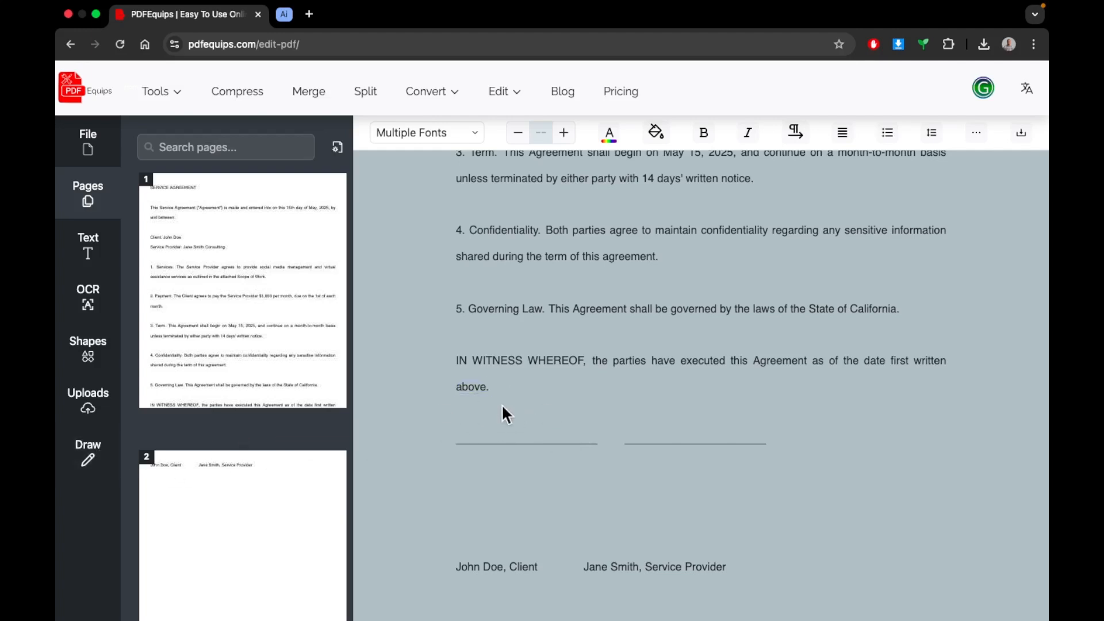
click(88, 451)
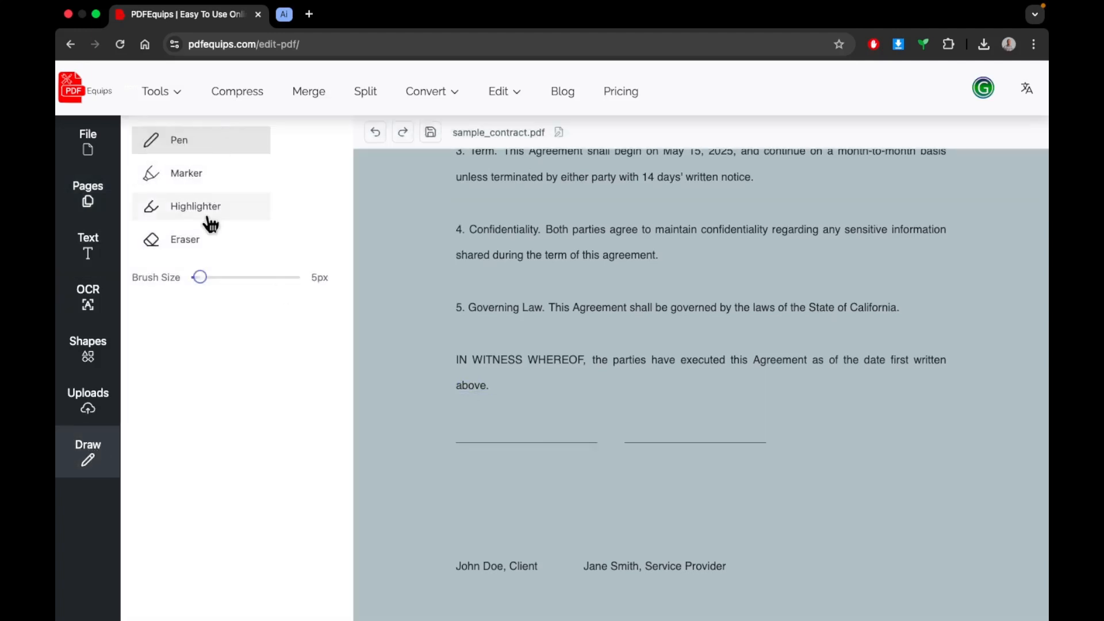
click(102, 425)
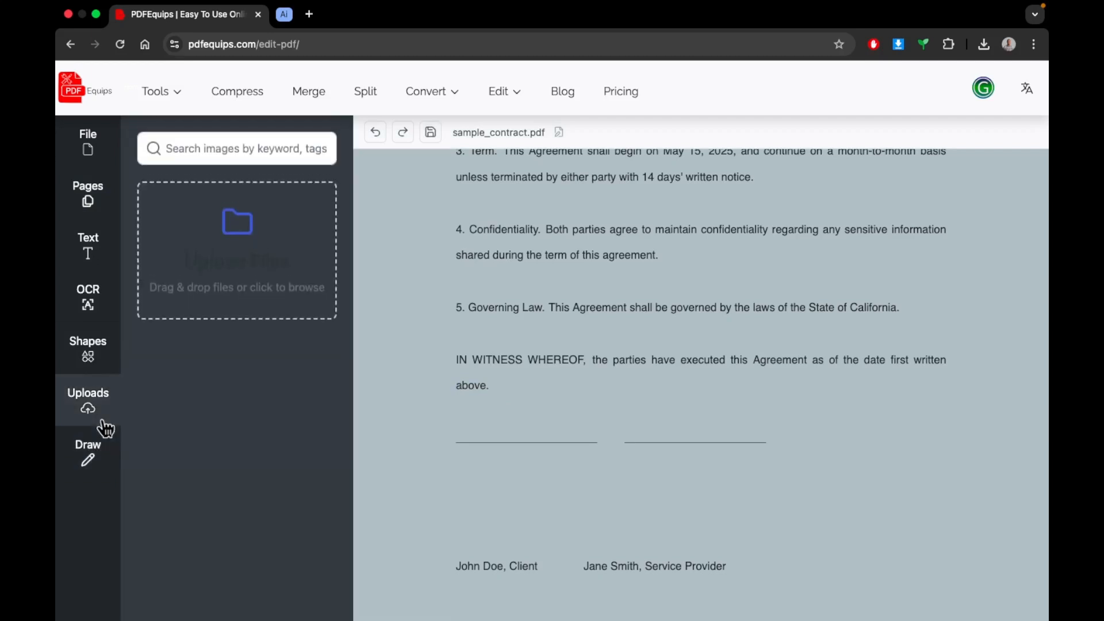
click(87, 372)
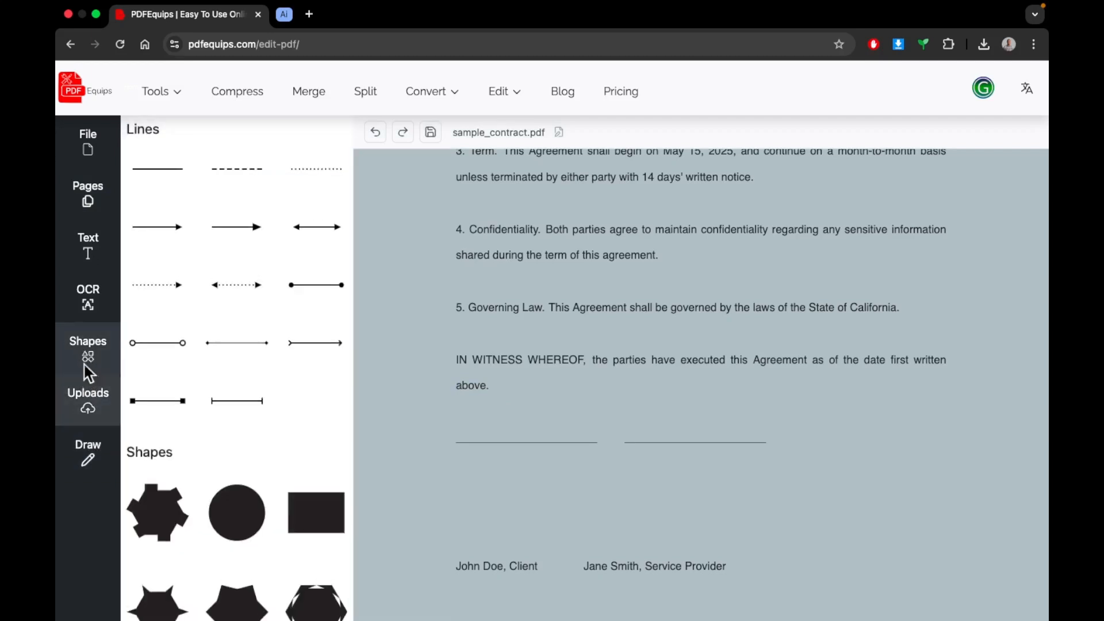
scroll(240, 359, down, 10)
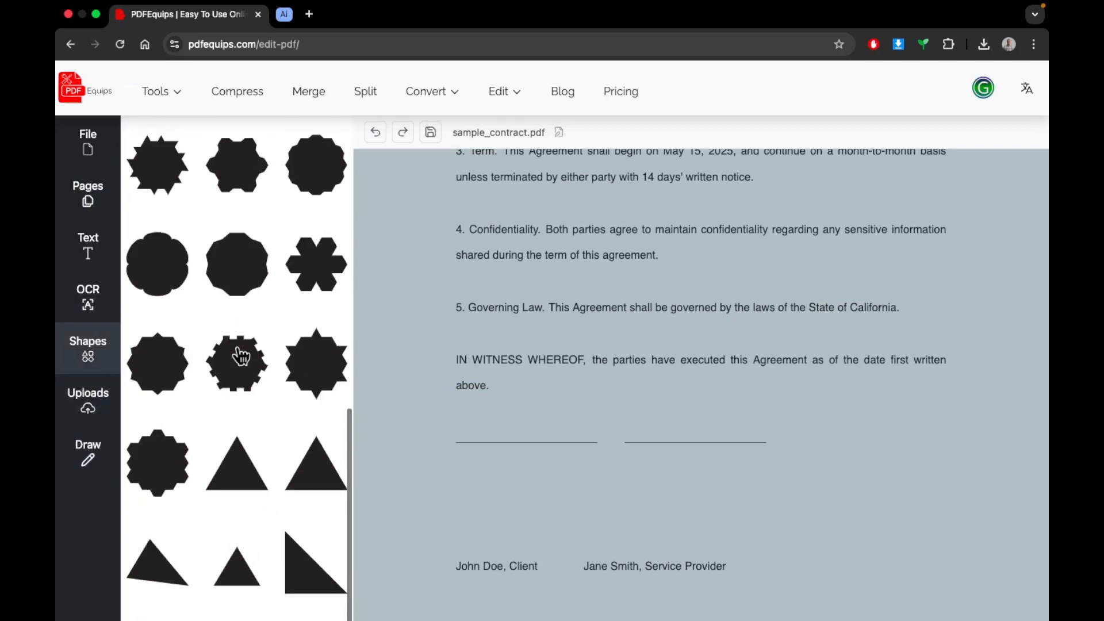
scroll(240, 357, up, 10)
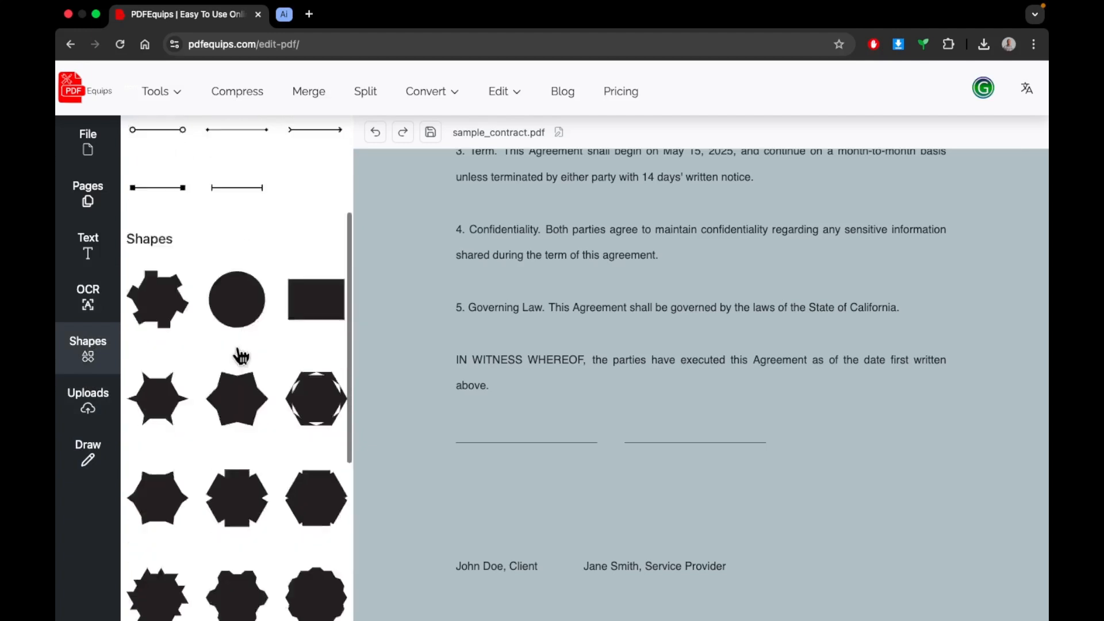
Step: Choose English (English) as the document language and perform OCR on the contract
click(99, 307)
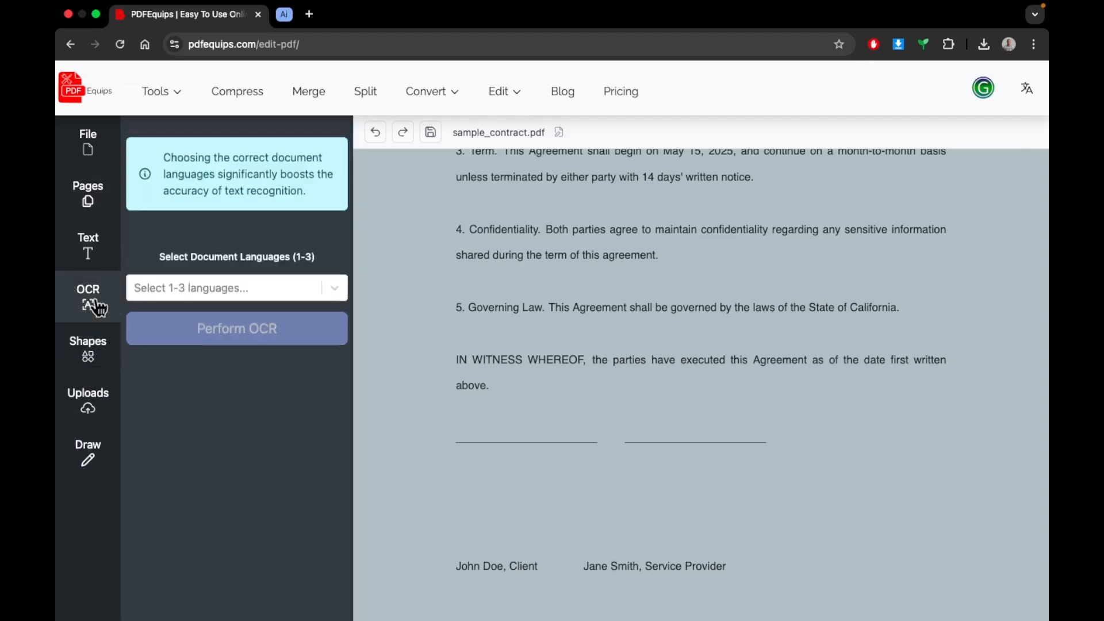
click(337, 288)
click(282, 264)
click(334, 286)
click(266, 295)
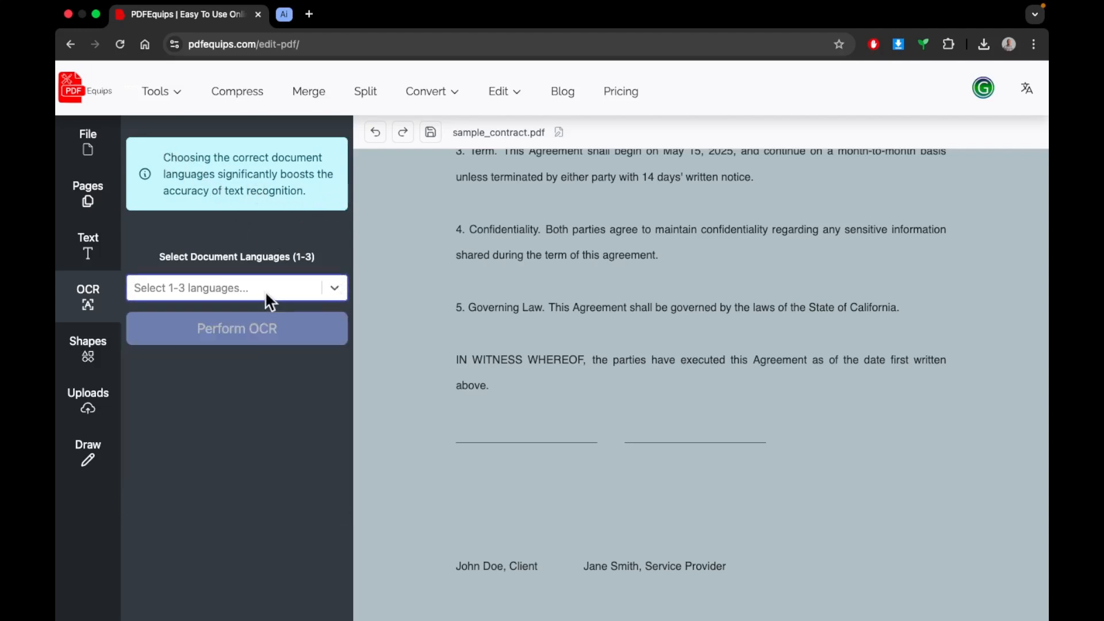
click(257, 293)
text(enc)
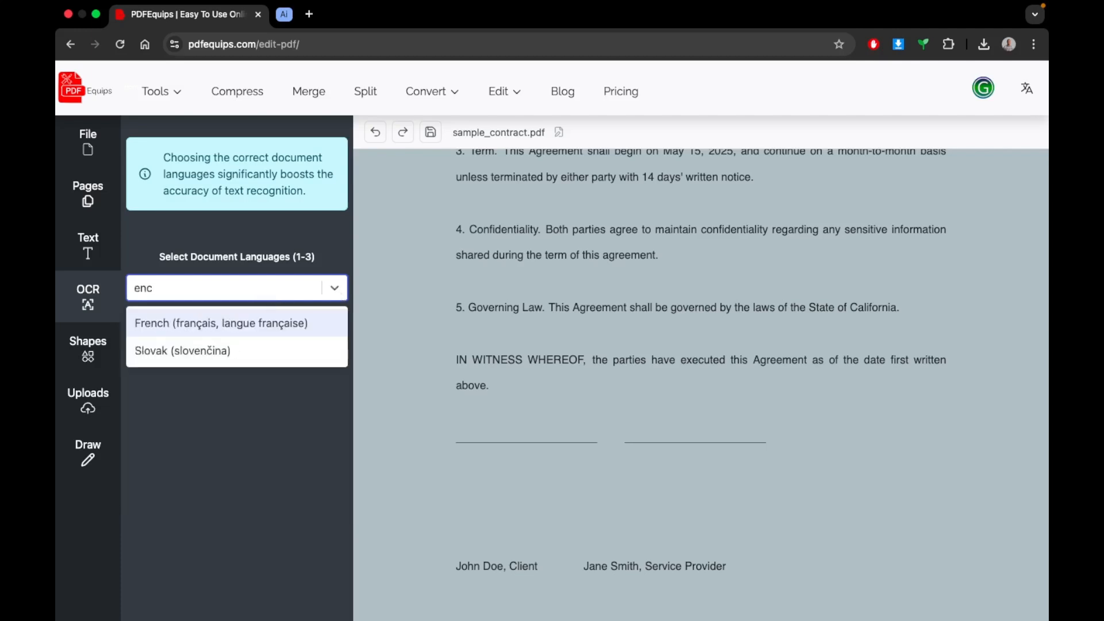
key(BackSpace)
text(gl)
click(251, 323)
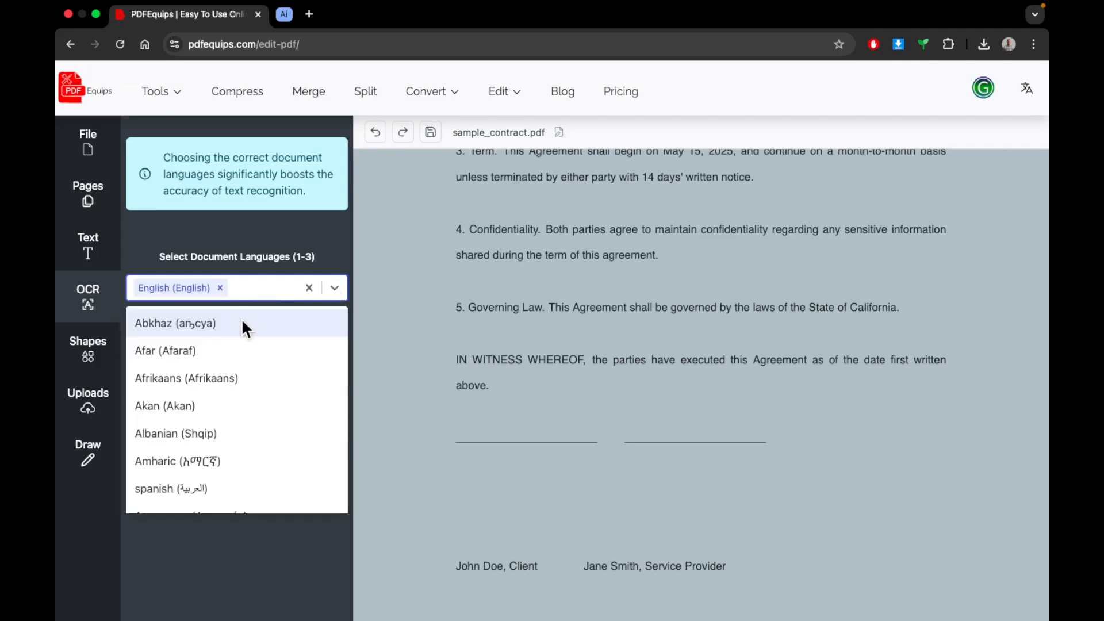
key(Escape)
click(218, 336)
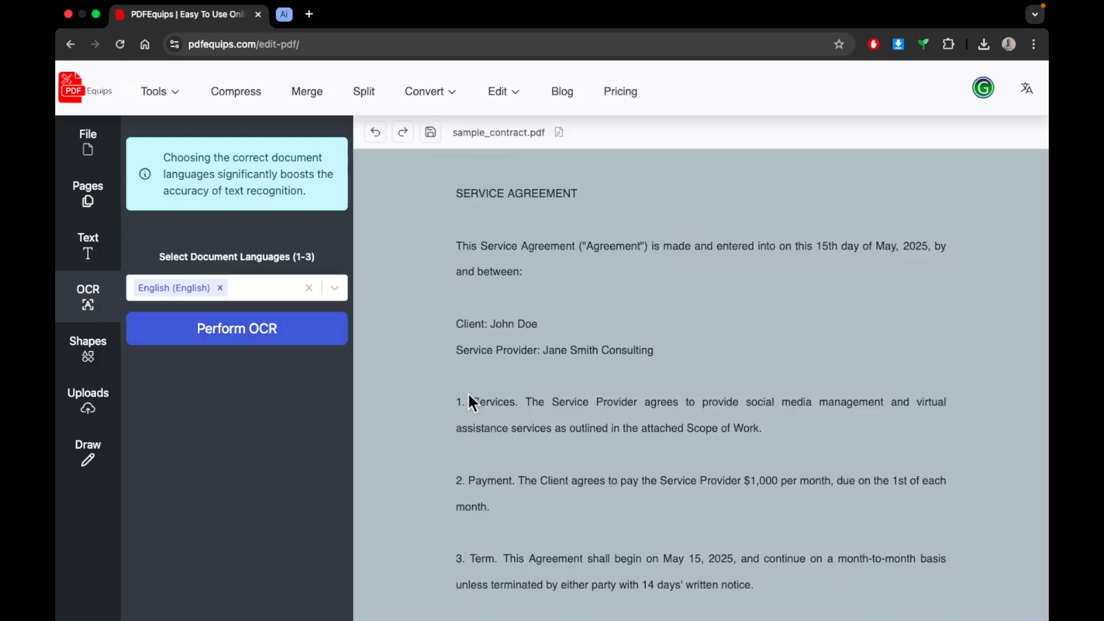
Step: Review the editor's page thumbnails, file options, uploads area and available lines and shapes
click(468, 396)
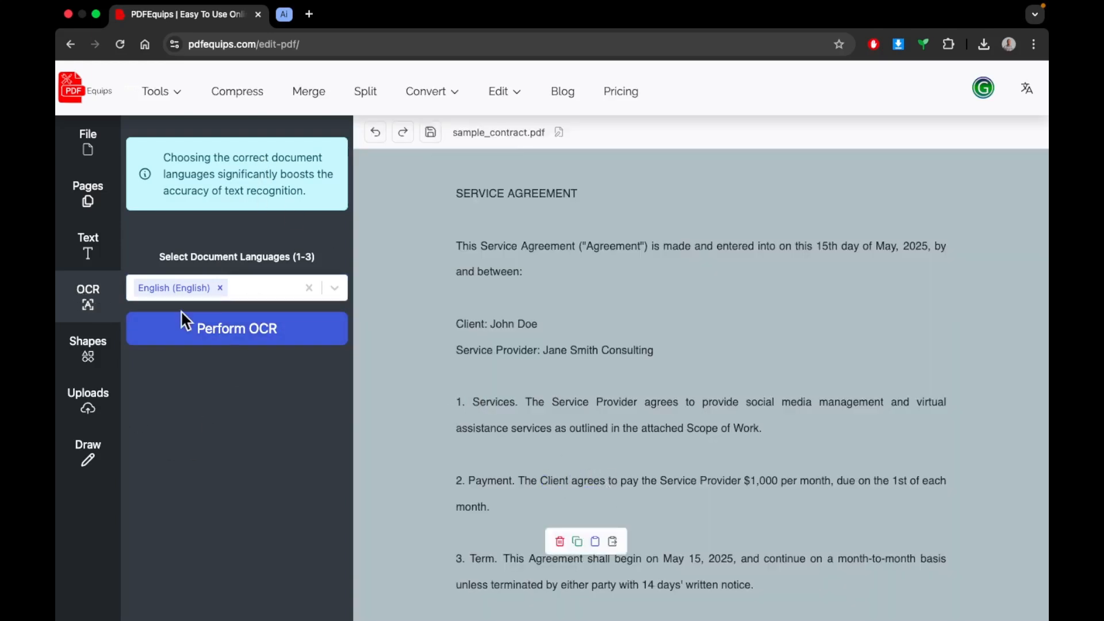
click(107, 212)
scroll(179, 276, down, 1)
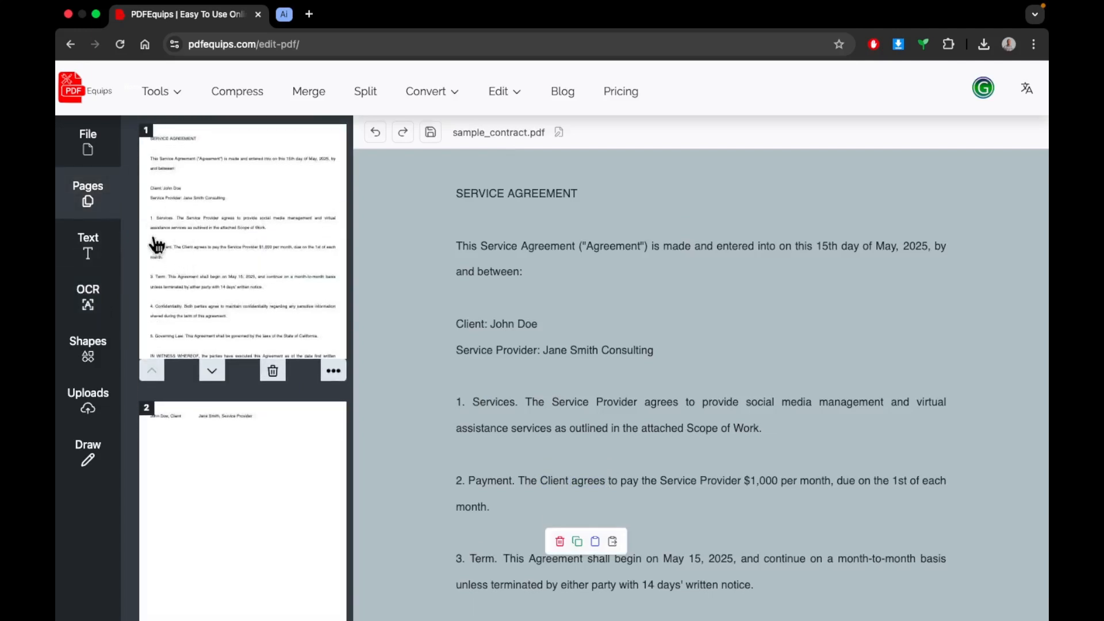
click(89, 150)
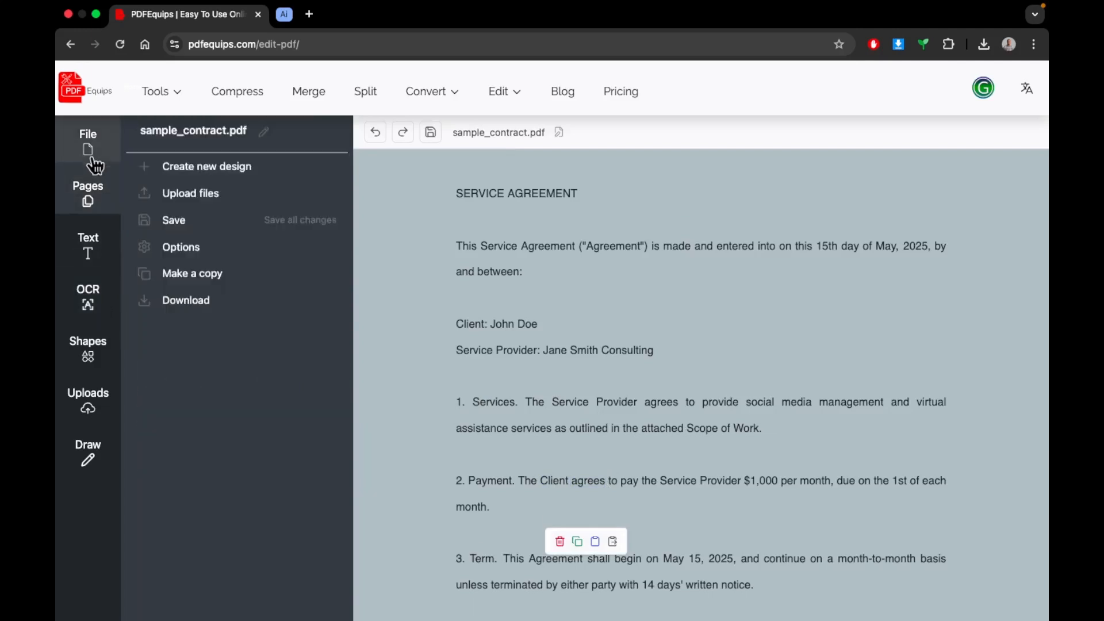
click(90, 199)
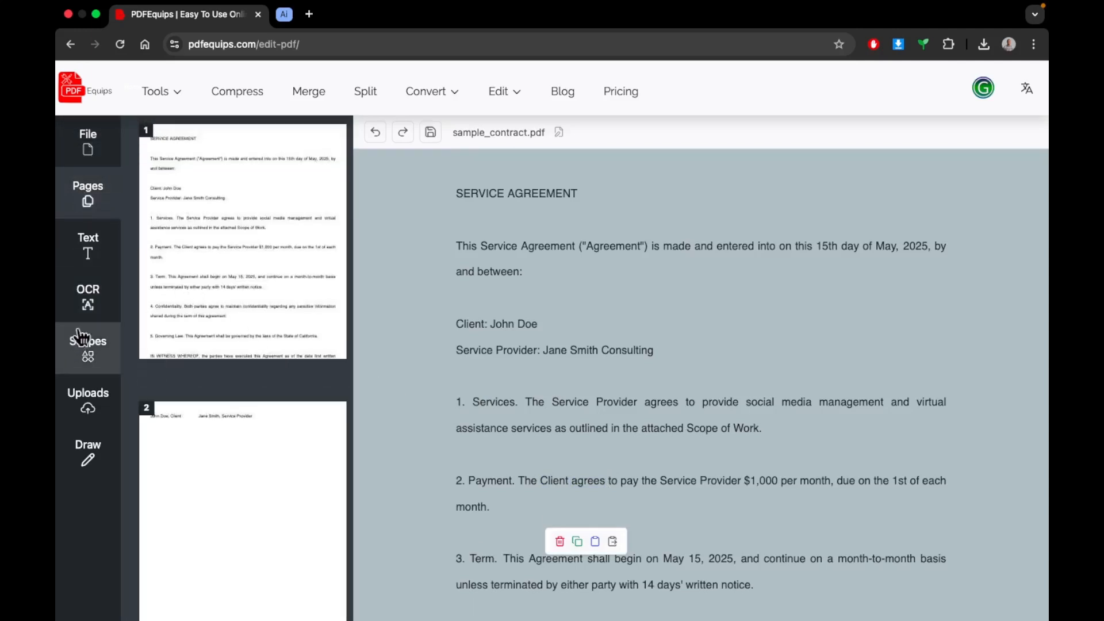
click(102, 418)
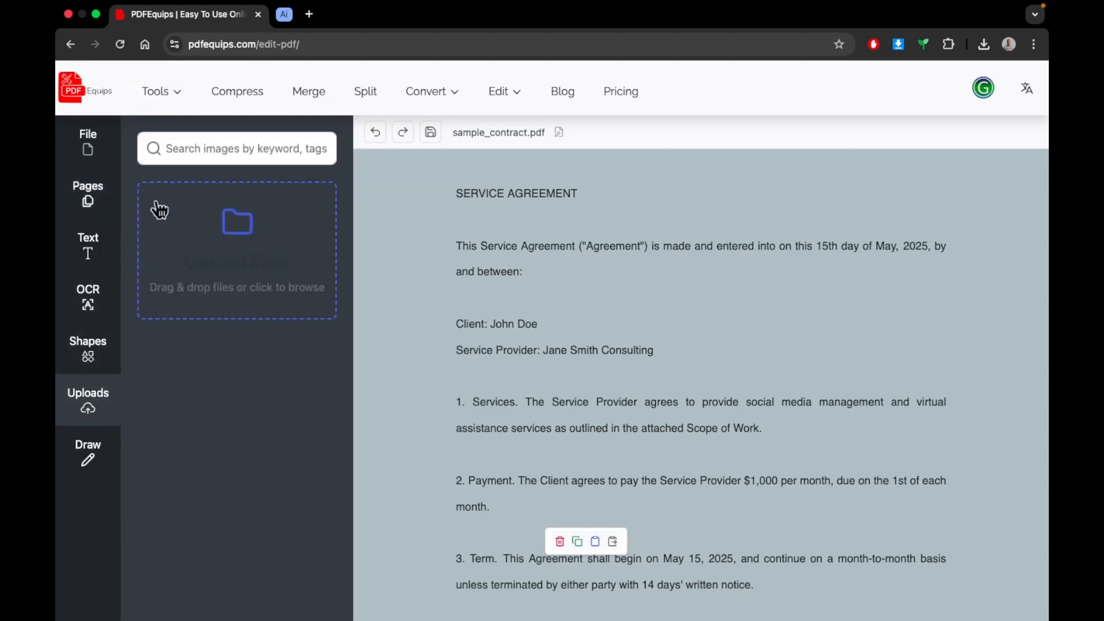
click(97, 344)
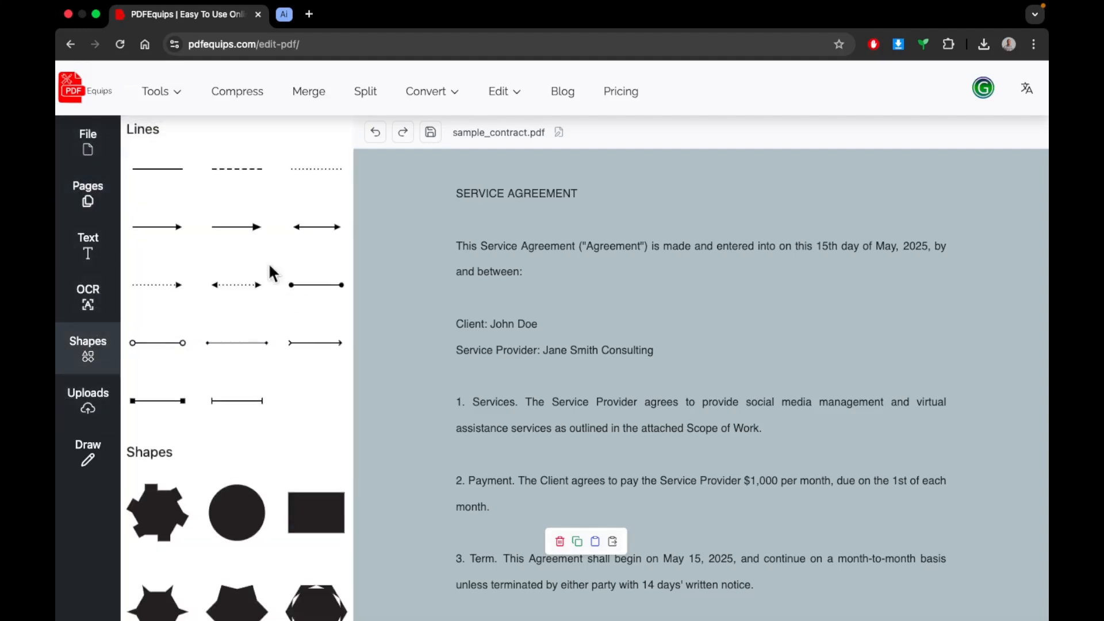
scroll(236, 385, down, 10)
scroll(236, 386, up, 10)
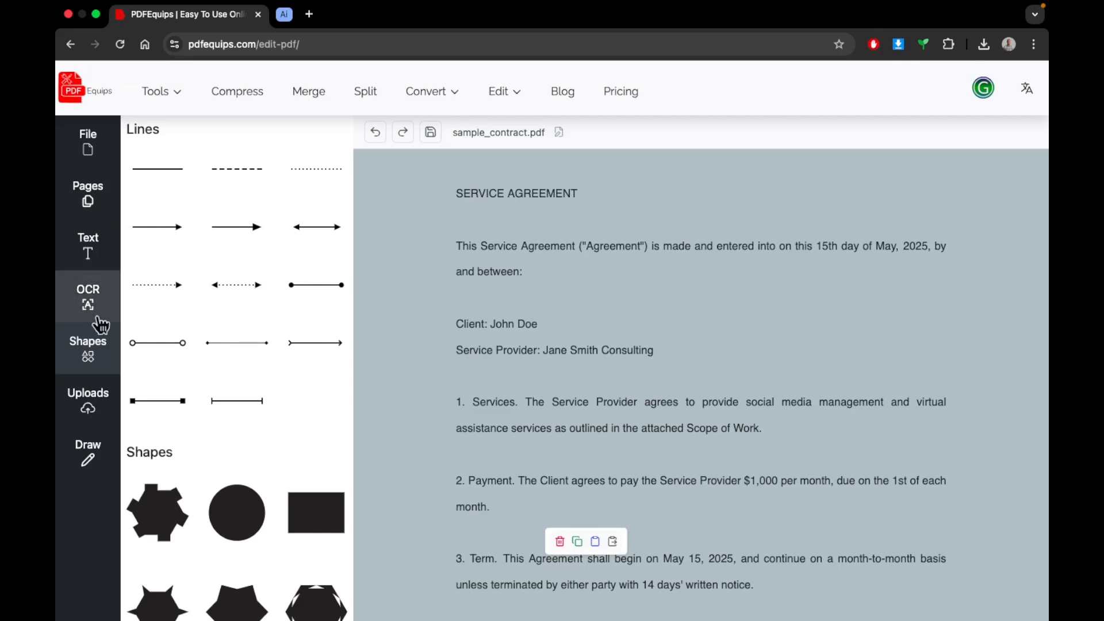
scroll(683, 426, down, 10)
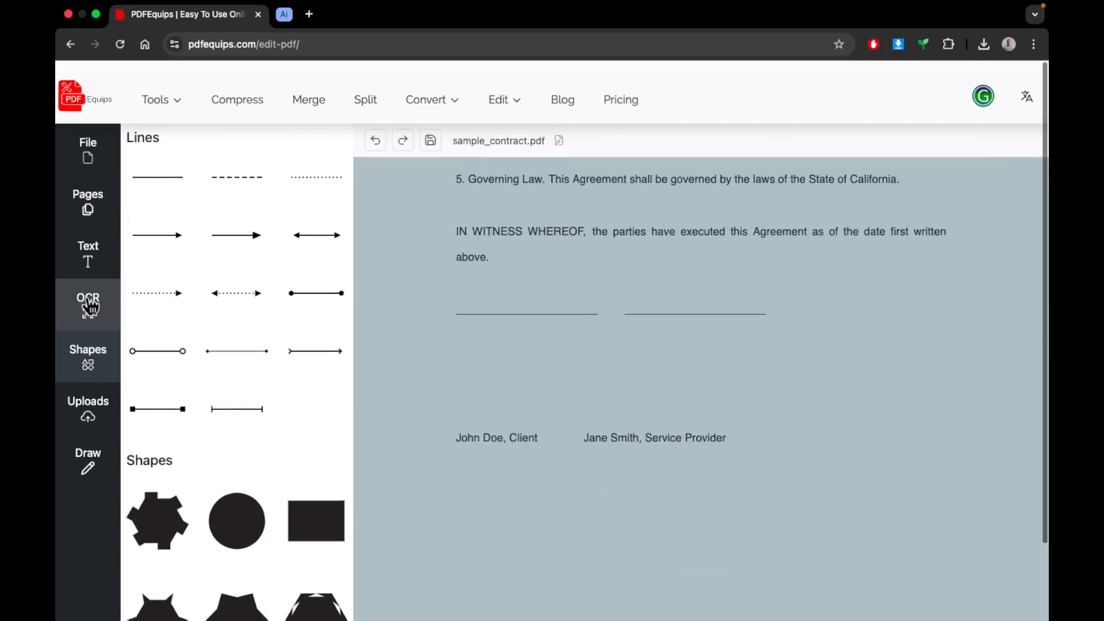
click(88, 157)
click(86, 175)
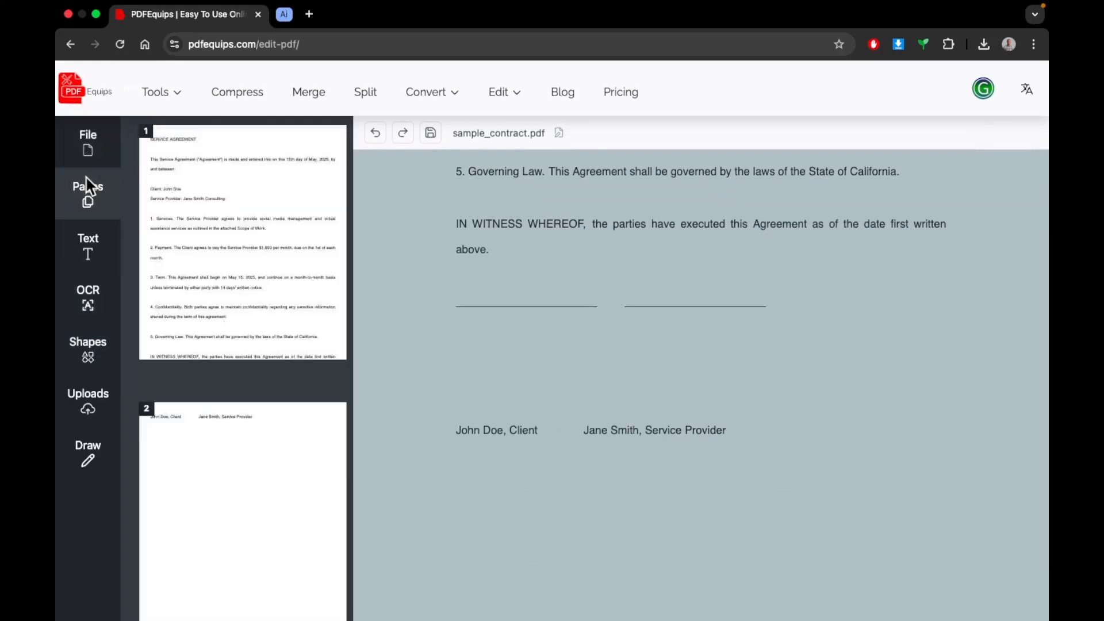
click(89, 165)
Step: Add a default heading and sub-heading to the contract's first page and move the heading above and beside the sub-heading
click(100, 260)
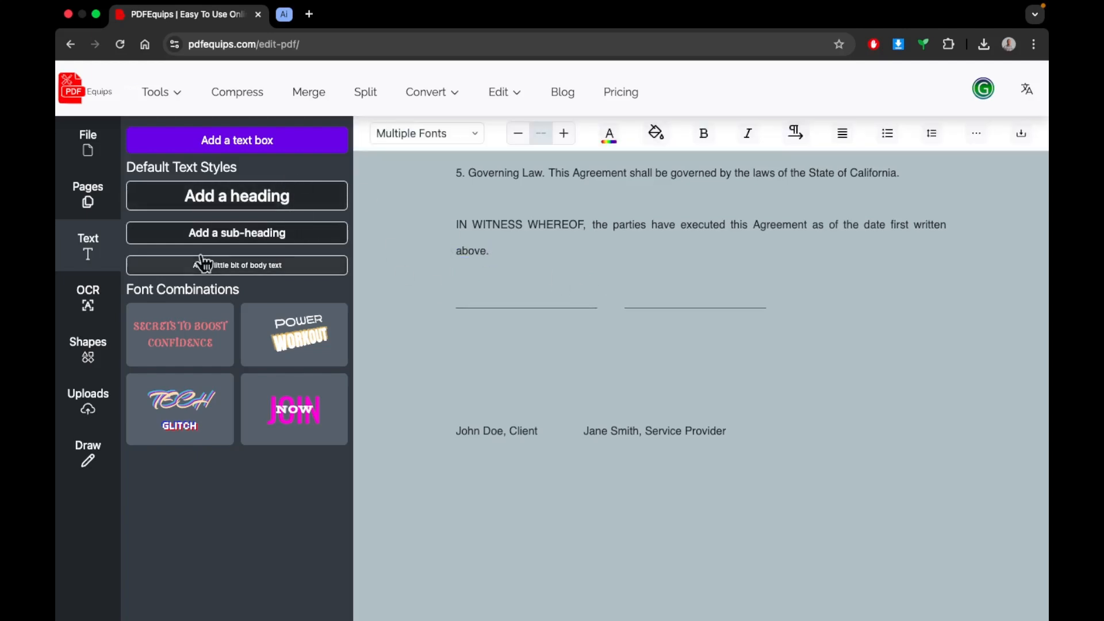
scroll(510, 328, up, 10)
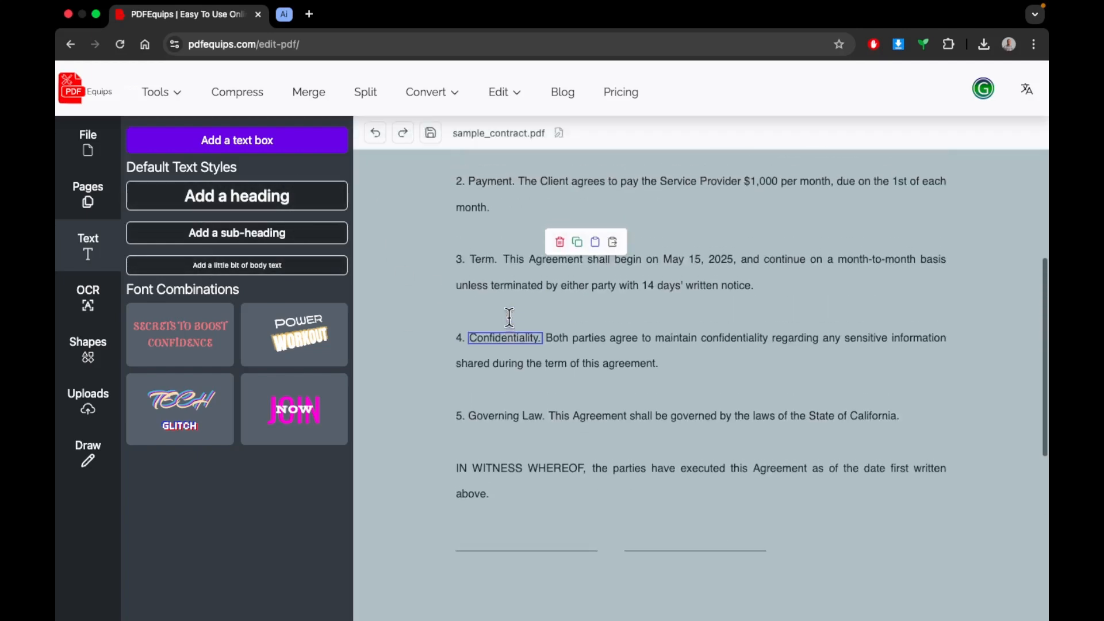
scroll(510, 323, down, 2)
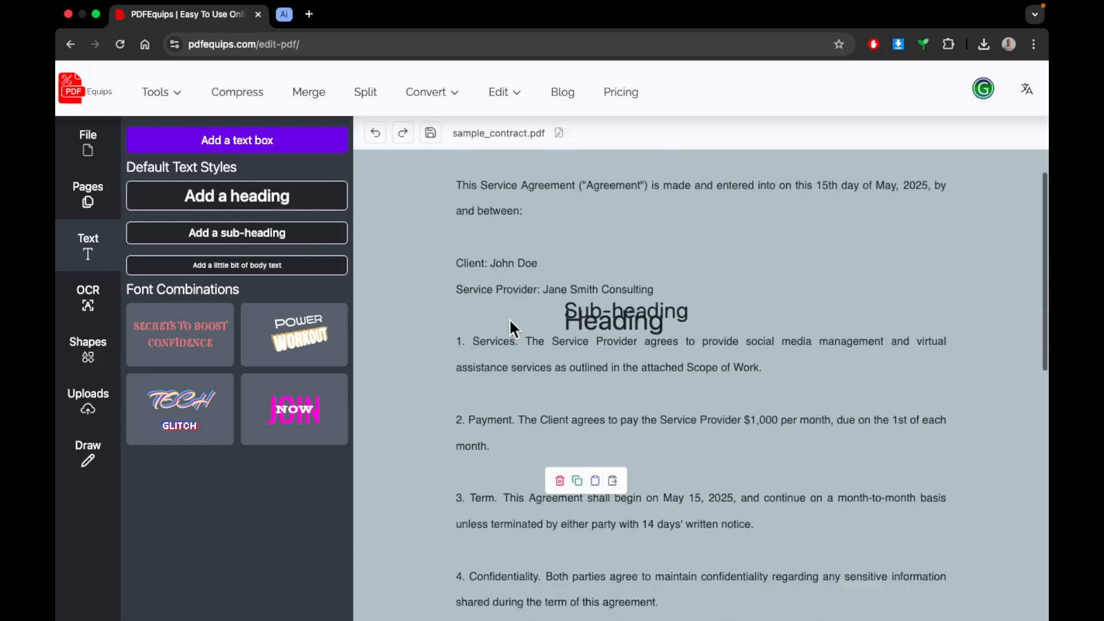
drag(619, 282, 745, 390)
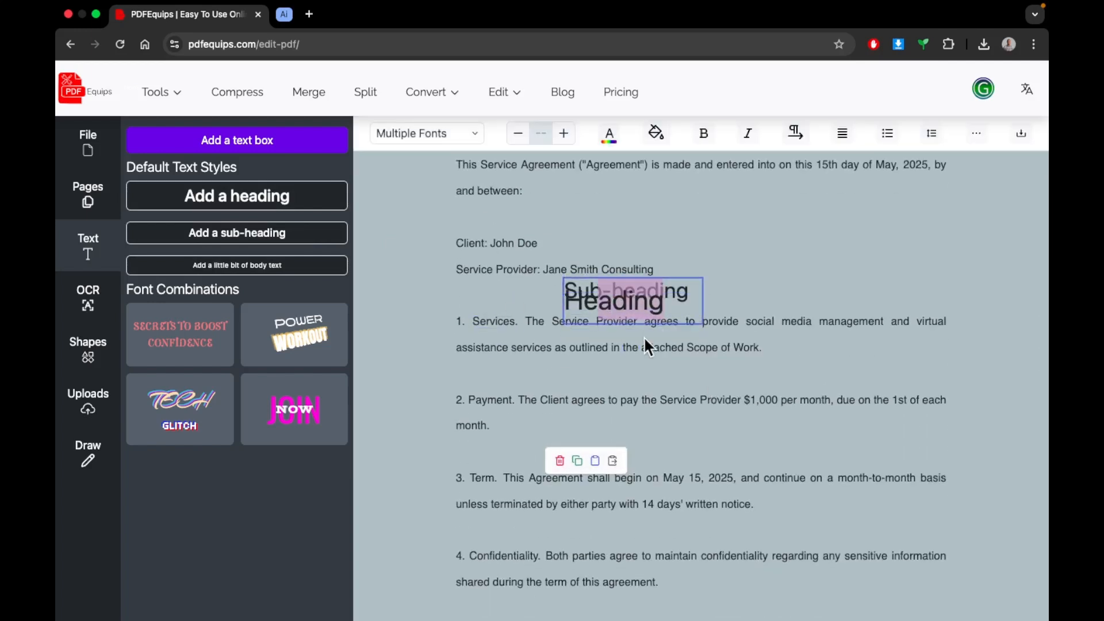
mouse_move(667, 287)
mouse_down()
mouse_move(741, 280)
mouse_move(774, 233)
mouse_up()
scroll(669, 358, down, 10)
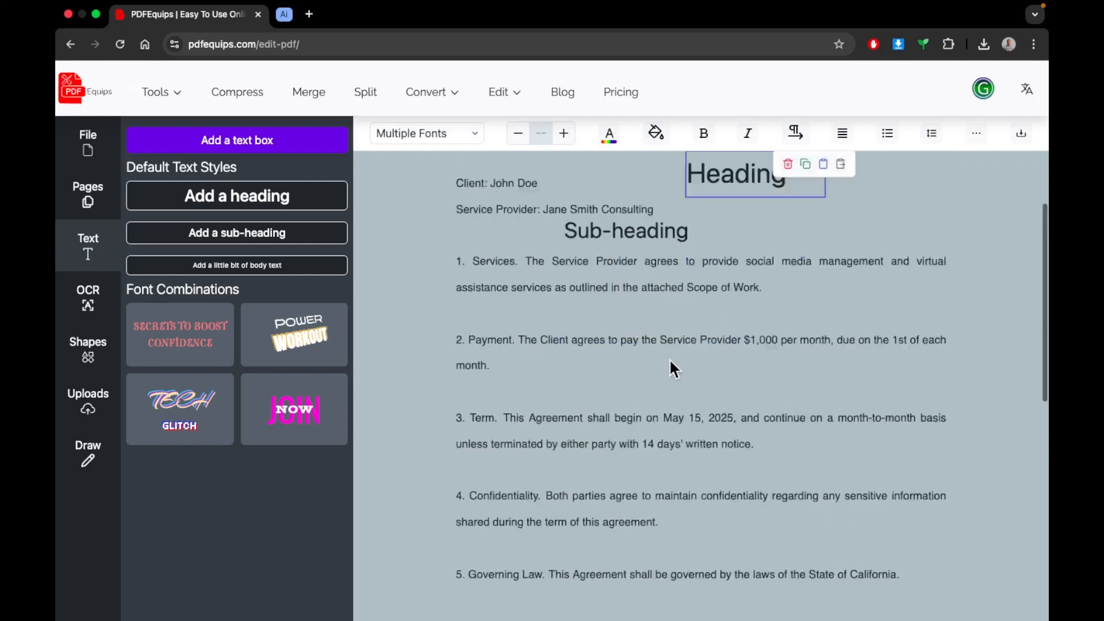
Step: Delete the stray sub-heading below the contract's signature names
click(248, 241)
scroll(641, 192, up, 3)
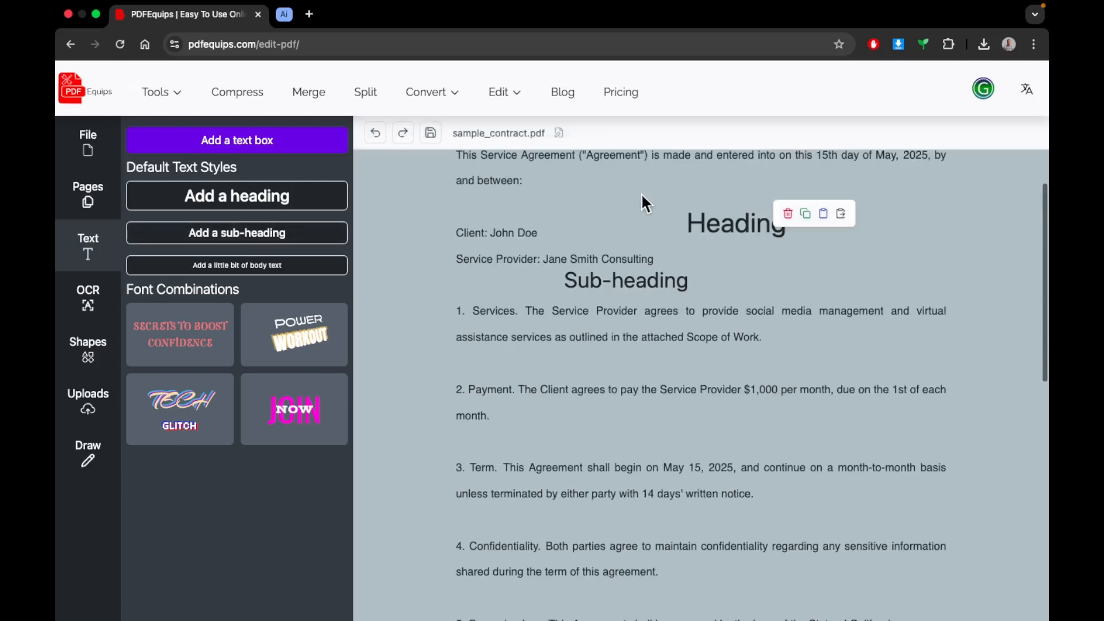
scroll(641, 192, down, 10)
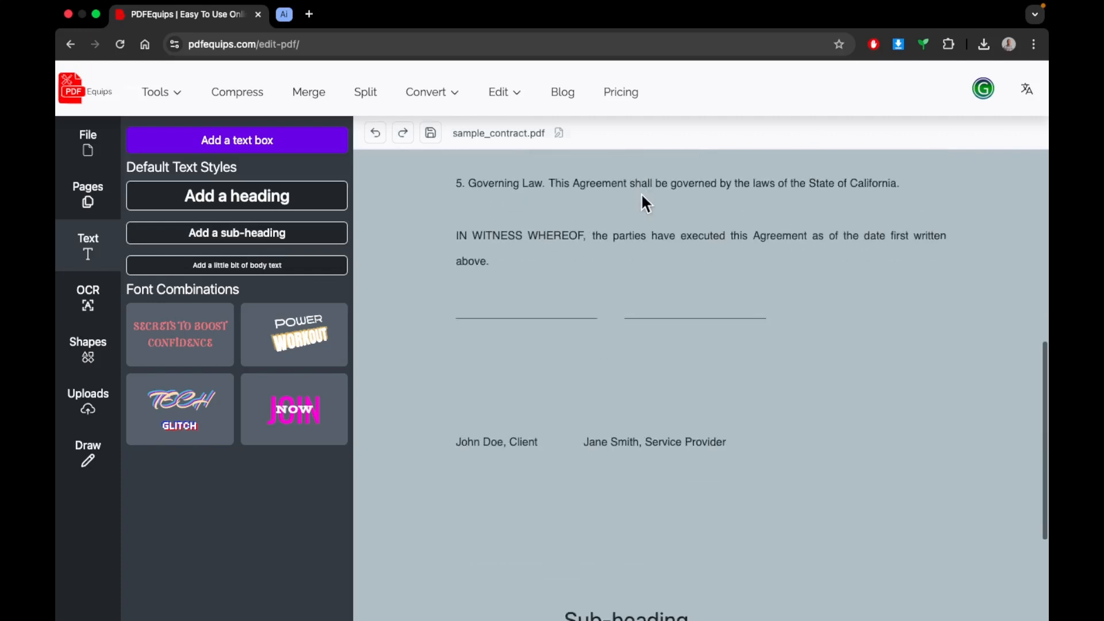
scroll(653, 258, down, 4)
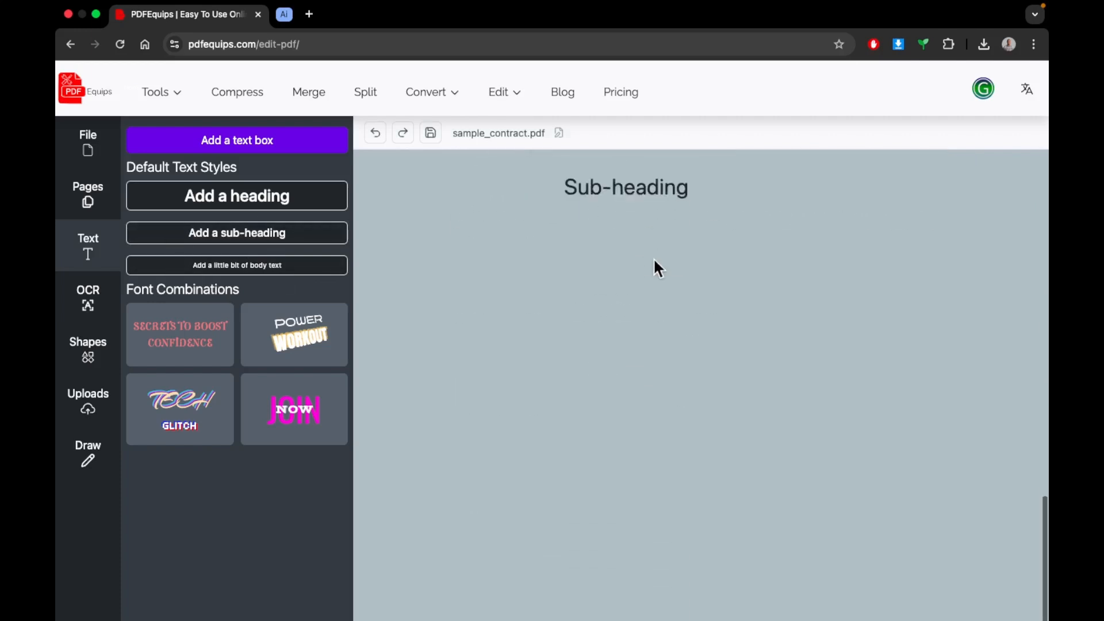
scroll(653, 258, up, 8)
scroll(653, 257, down, 5)
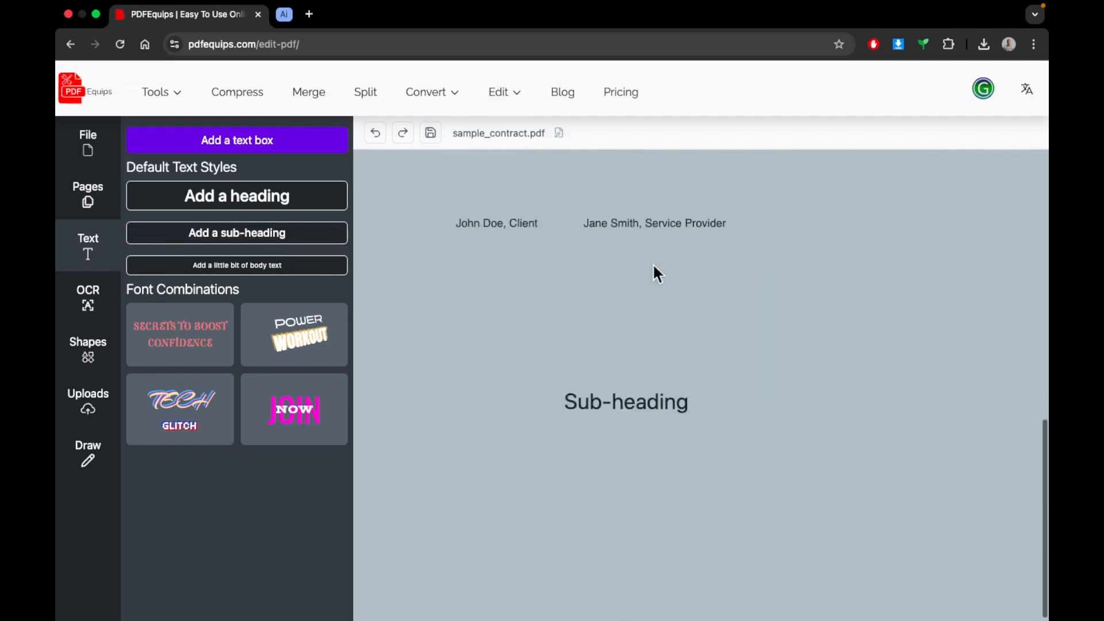
click(591, 398)
key(BackSpace)
click(624, 397)
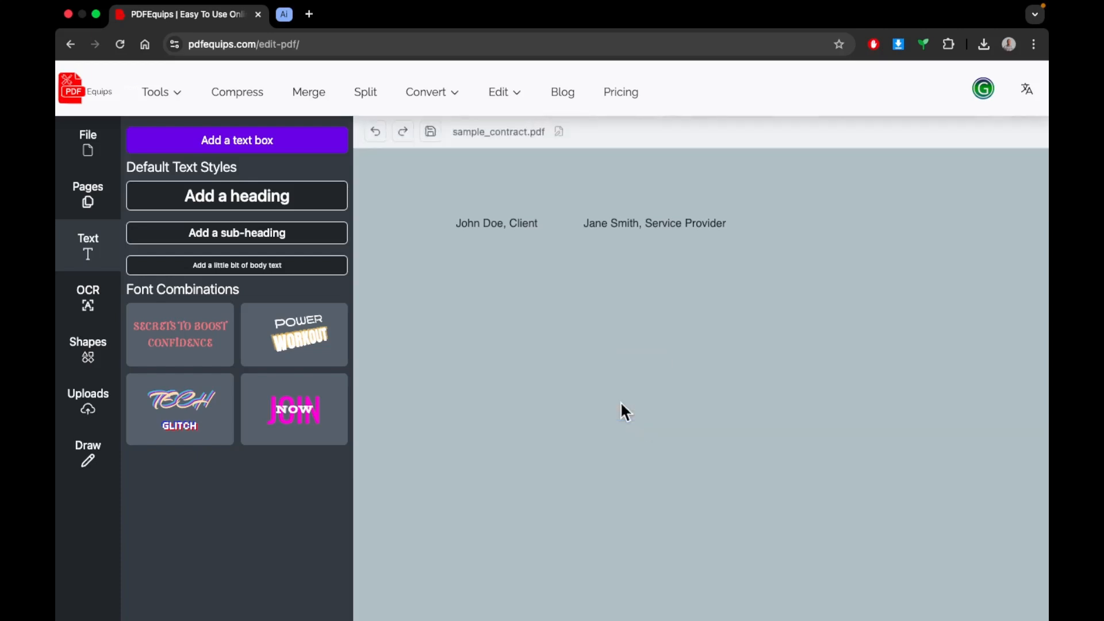
Step: Try the "Secrets to boost confidence" font combination beside the first page's sub-heading, edit its text and remove it
scroll(607, 234, up, 10)
scroll(607, 234, up, 1)
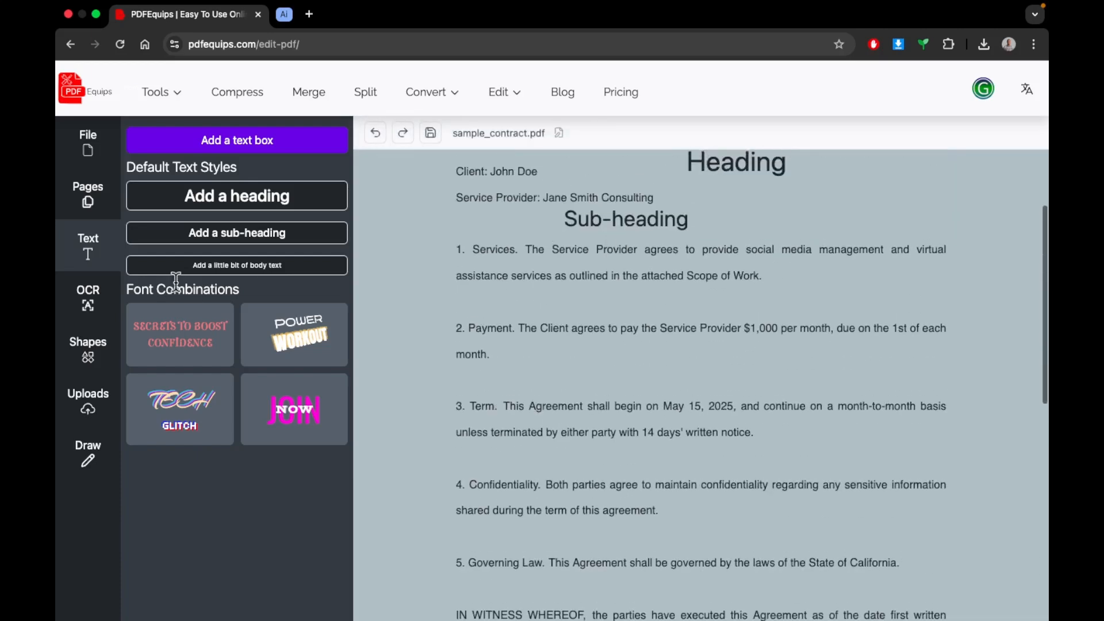
click(176, 328)
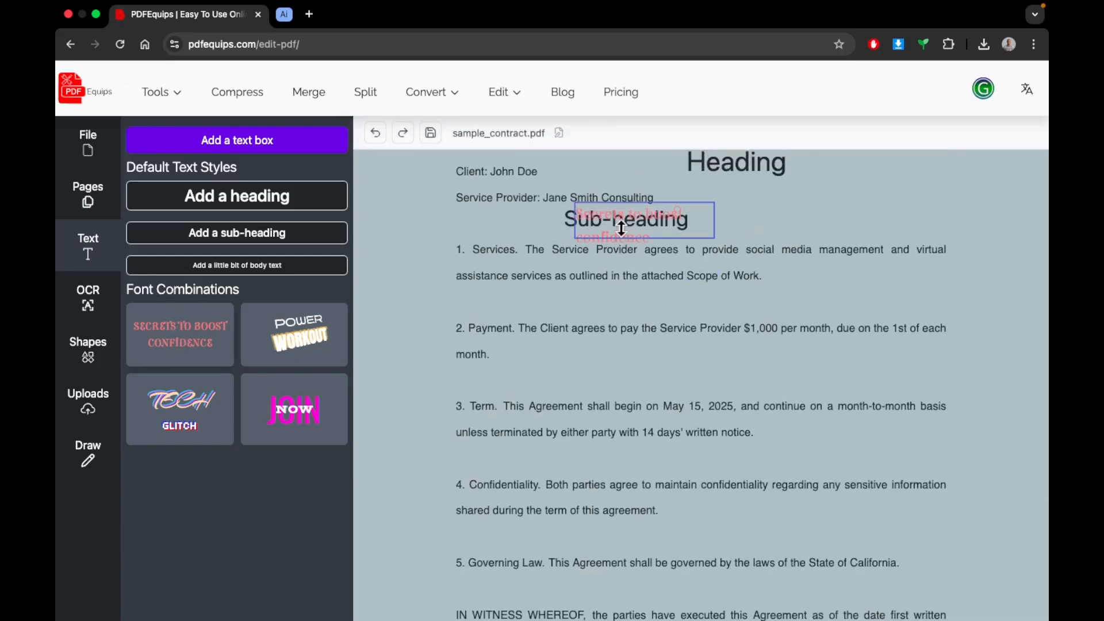
drag(617, 221, 805, 208)
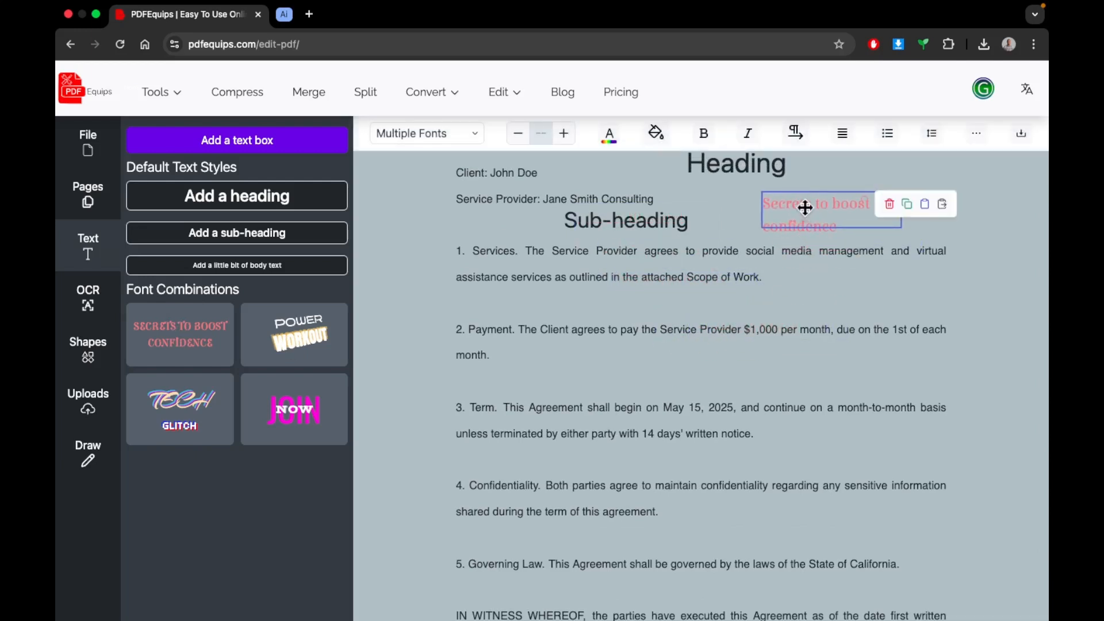
text(sowkodk)
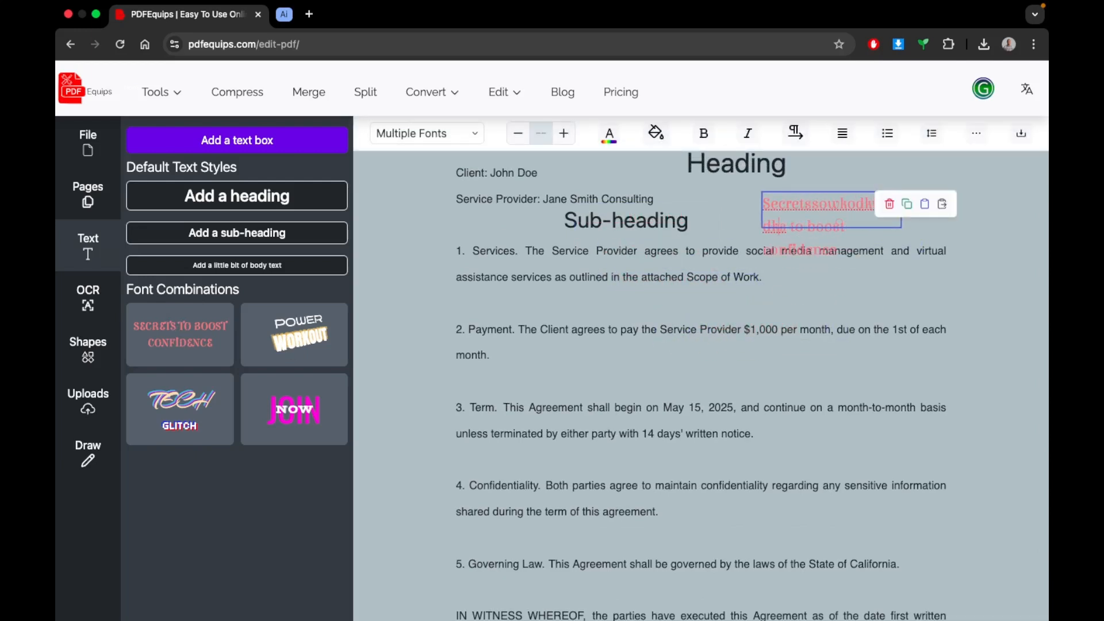
key(super+BackSpace)
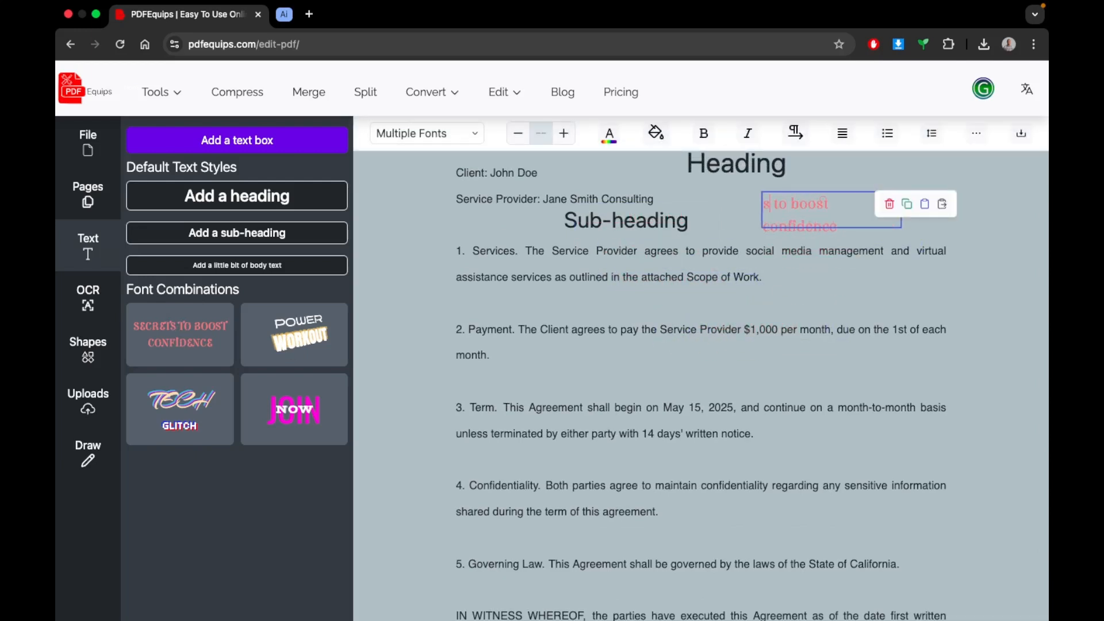
click(889, 203)
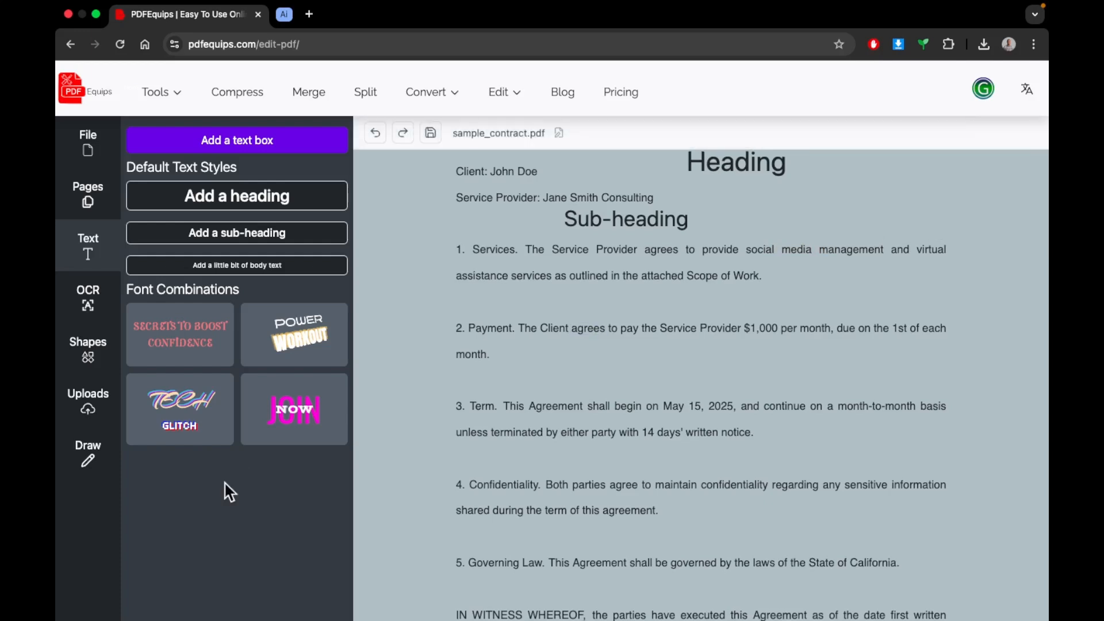
Step: Try a plain text box beside the sub-heading, clear its placeholder text and delete the box
scroll(205, 276, up, 1)
click(253, 151)
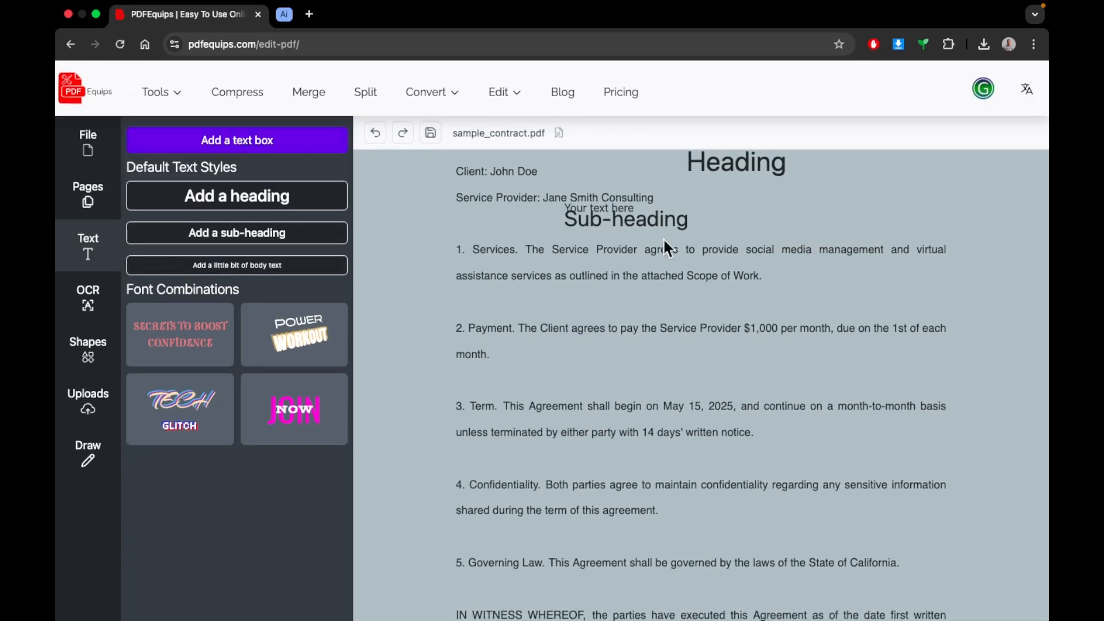
click(614, 206)
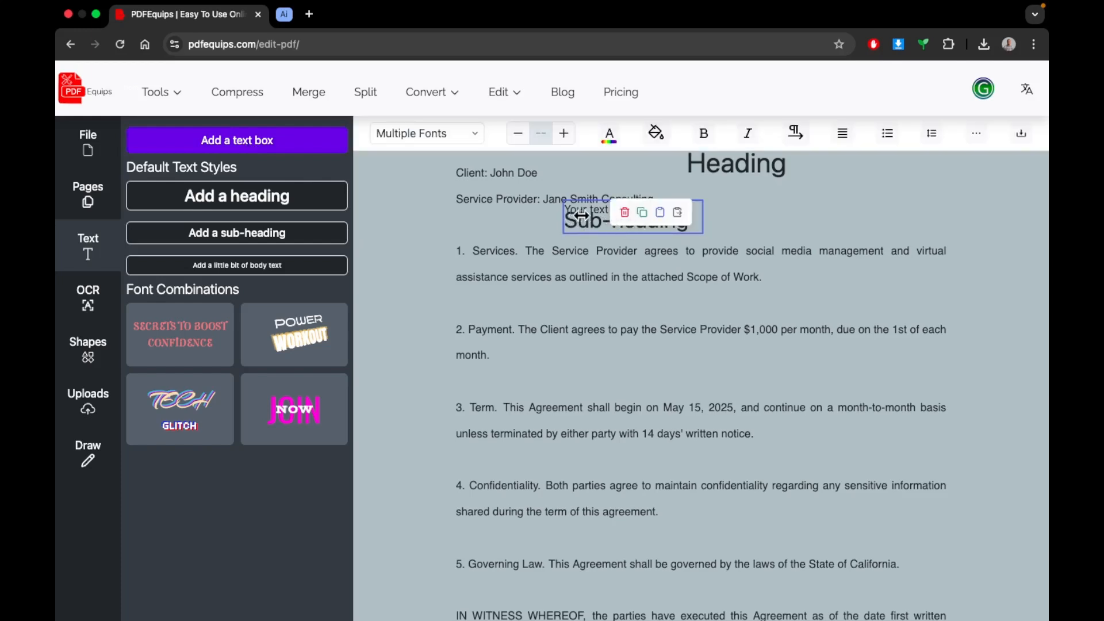
drag(582, 215, 798, 228)
key(ctrl+a)
key(BackSpace)
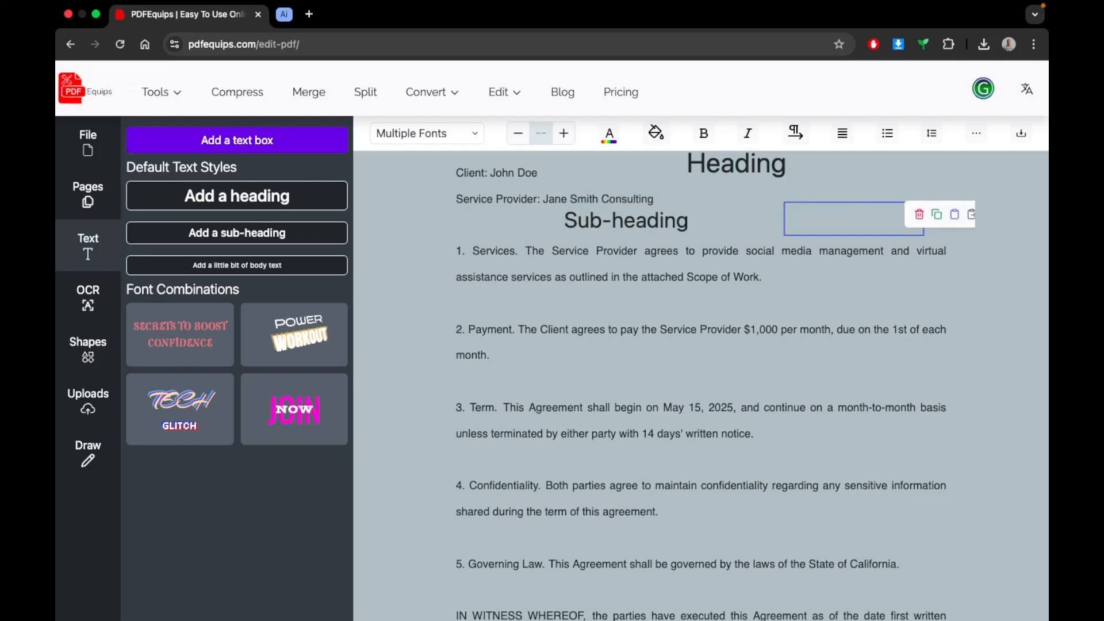
click(919, 214)
Step: Delete the added heading and sub-heading from the contract's first page
click(788, 155)
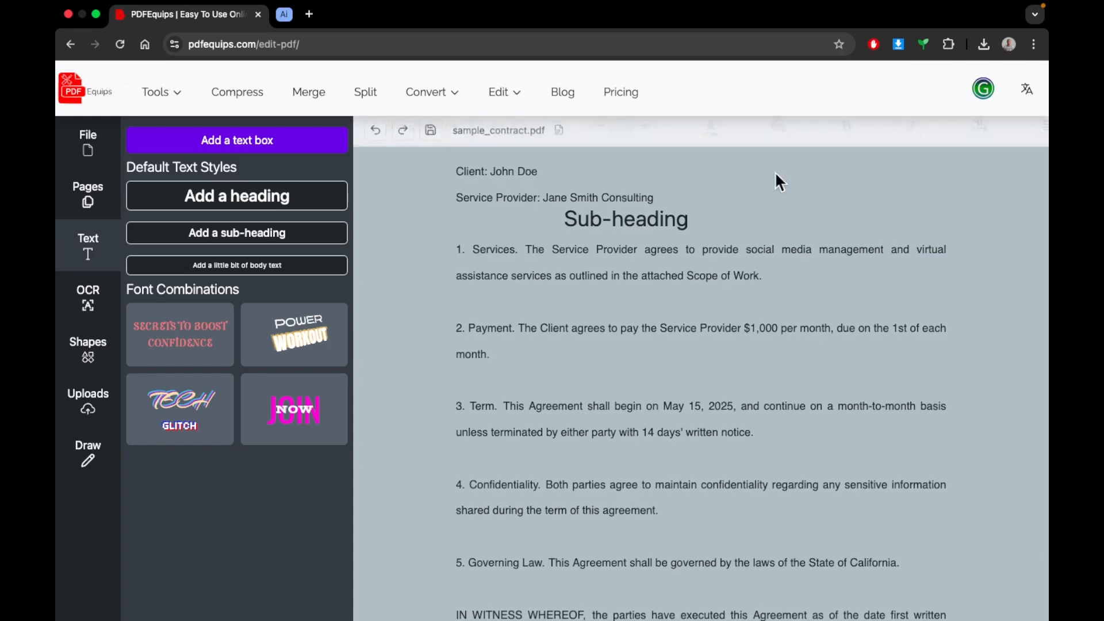
click(658, 219)
click(624, 214)
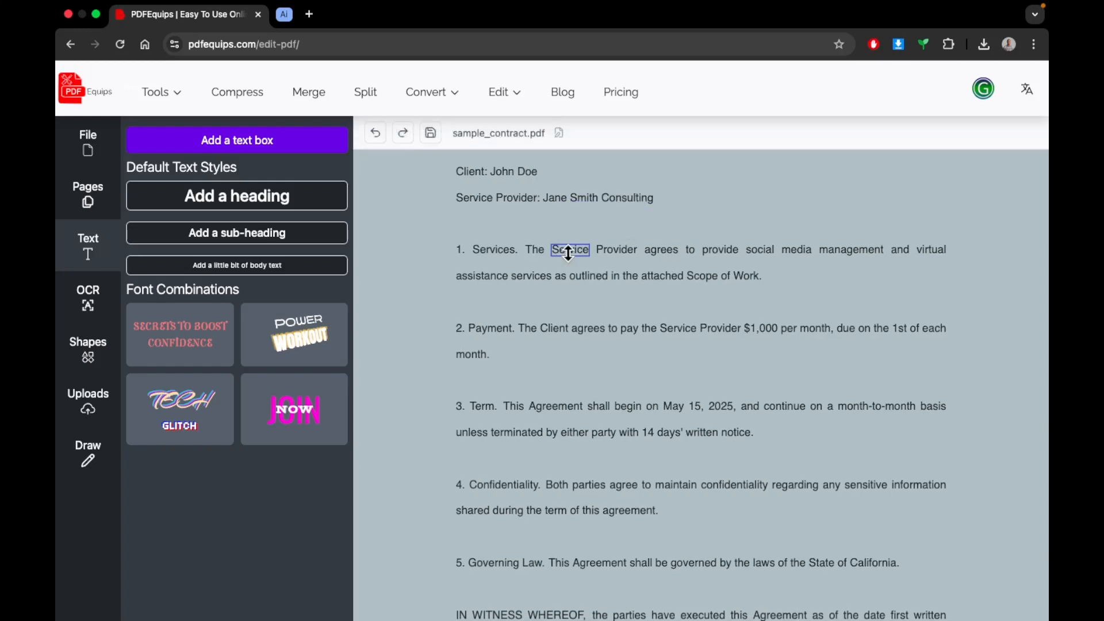
Step: Check several words of the Services clause as individual text boxes and delete the word "provide"
click(569, 251)
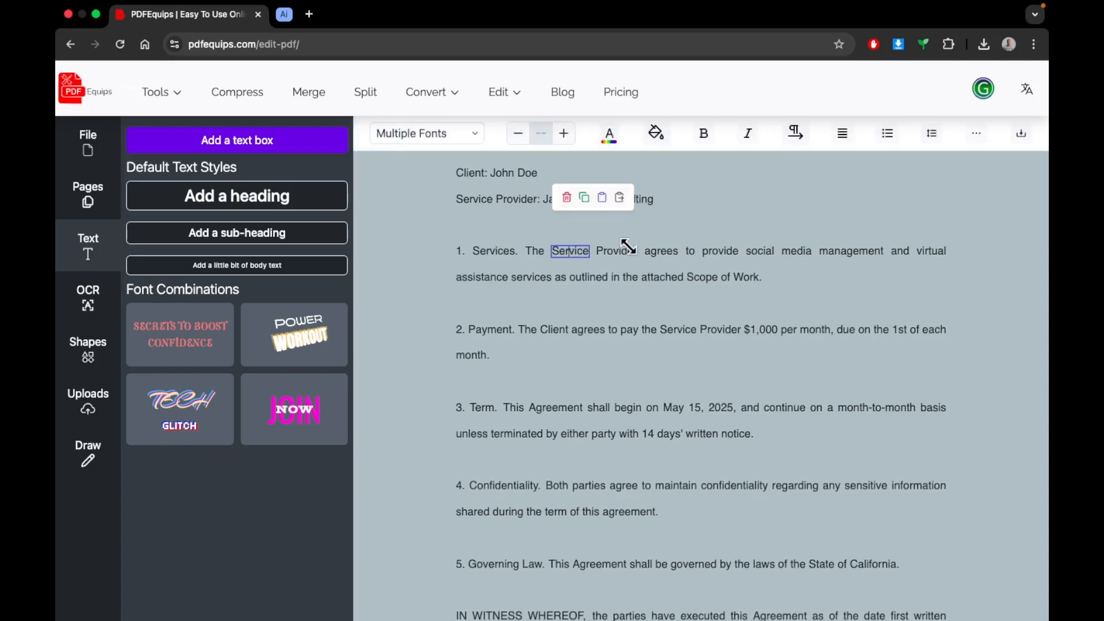
click(487, 251)
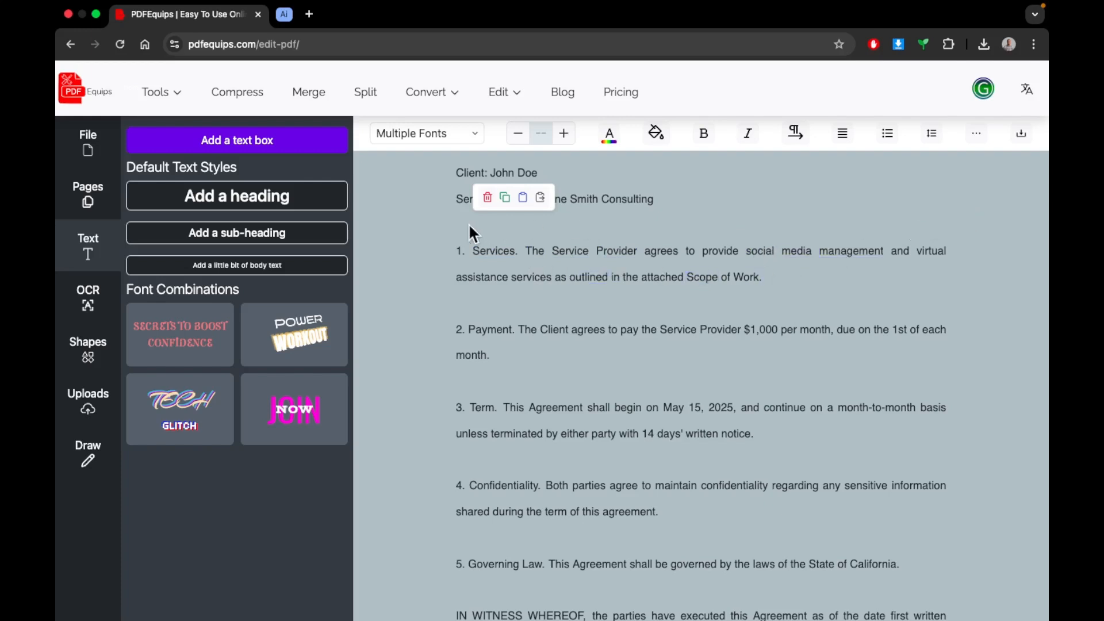
click(748, 277)
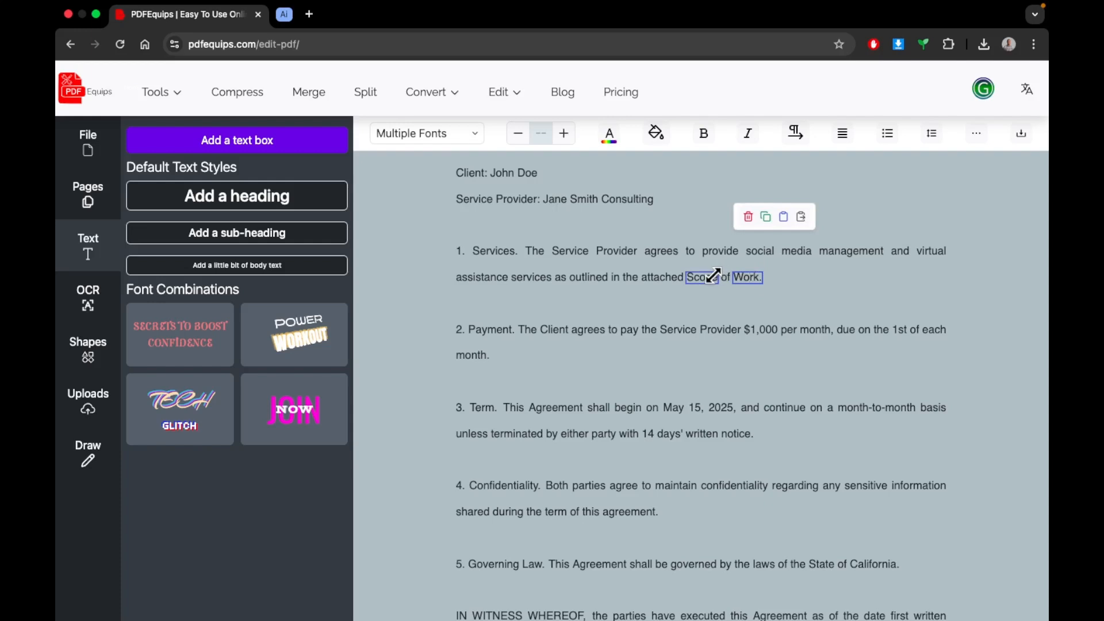
click(614, 279)
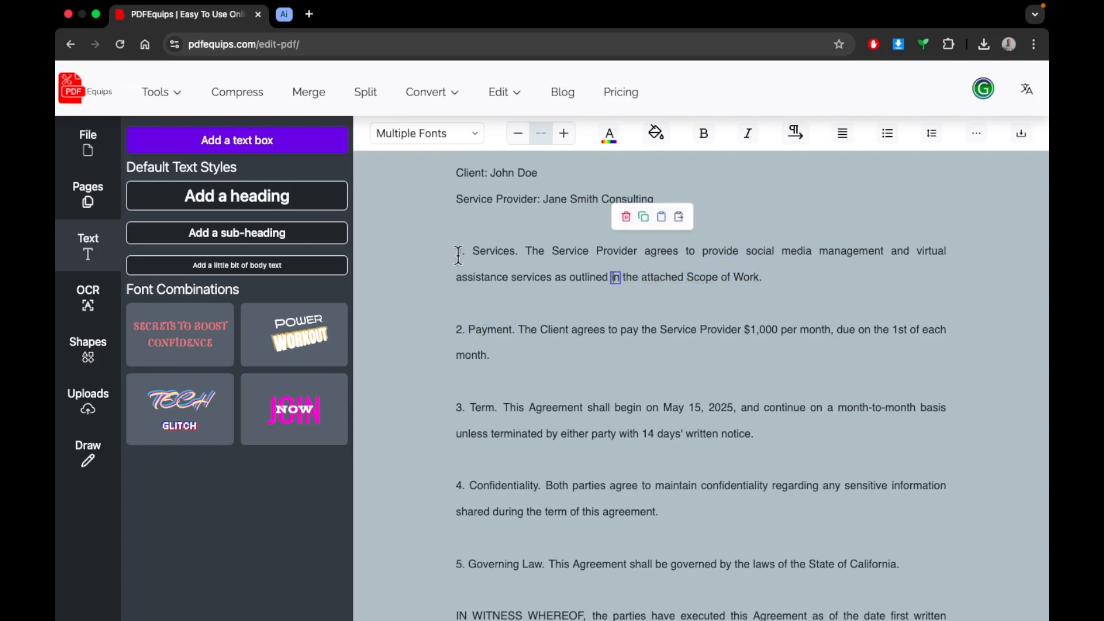
click(474, 247)
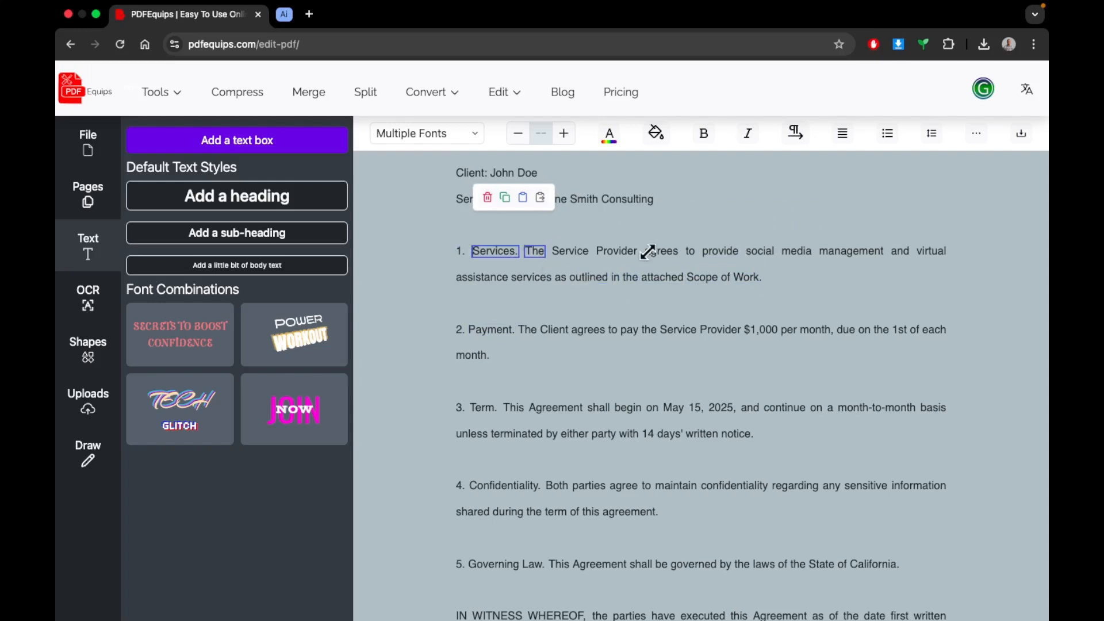
click(756, 251)
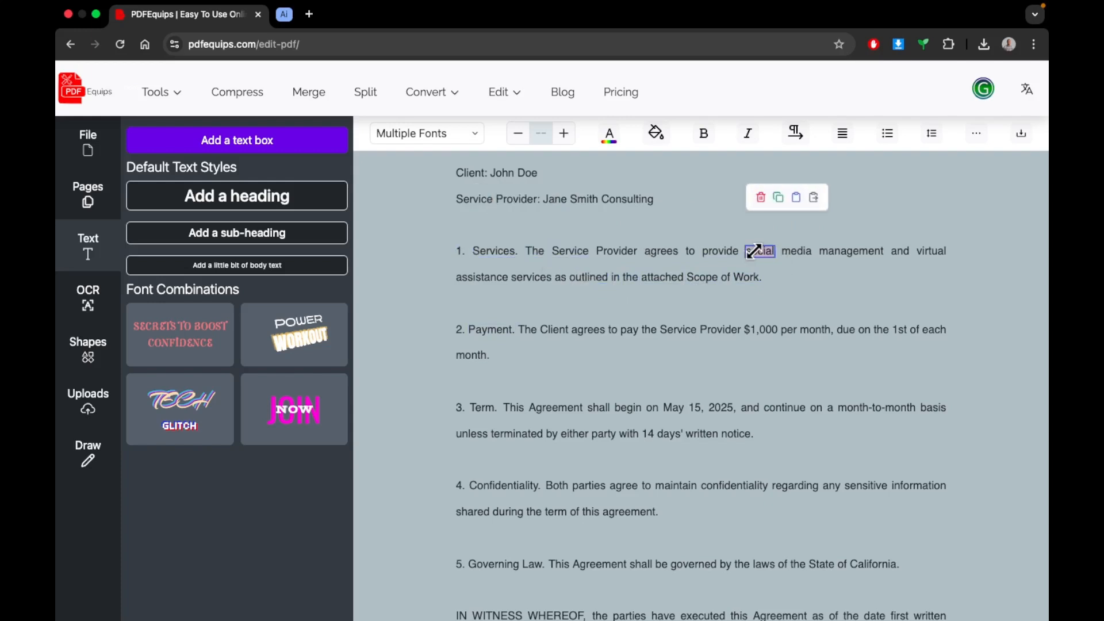
click(722, 250)
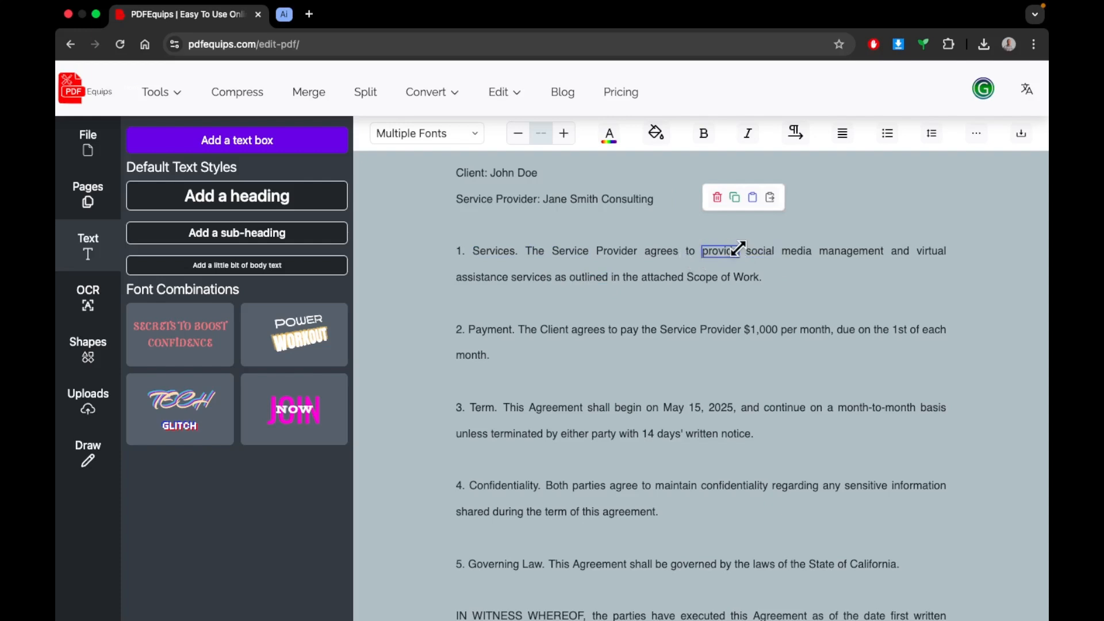
click(717, 197)
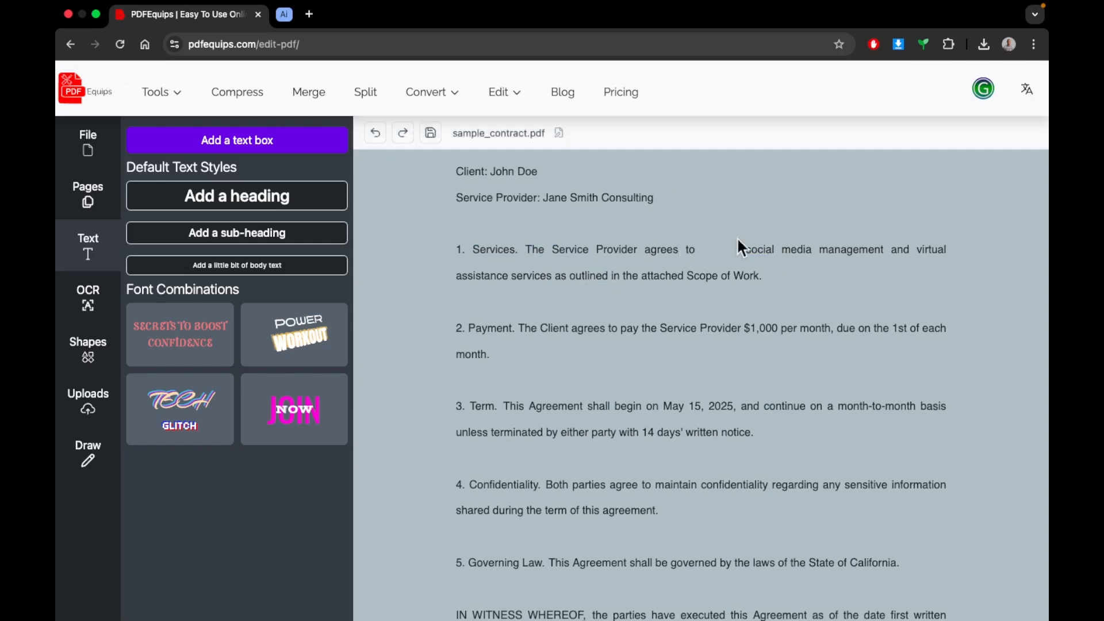
Step: Move the word "social" into the gap after "agrees to" in the Services clause and fit its box to the word
click(744, 253)
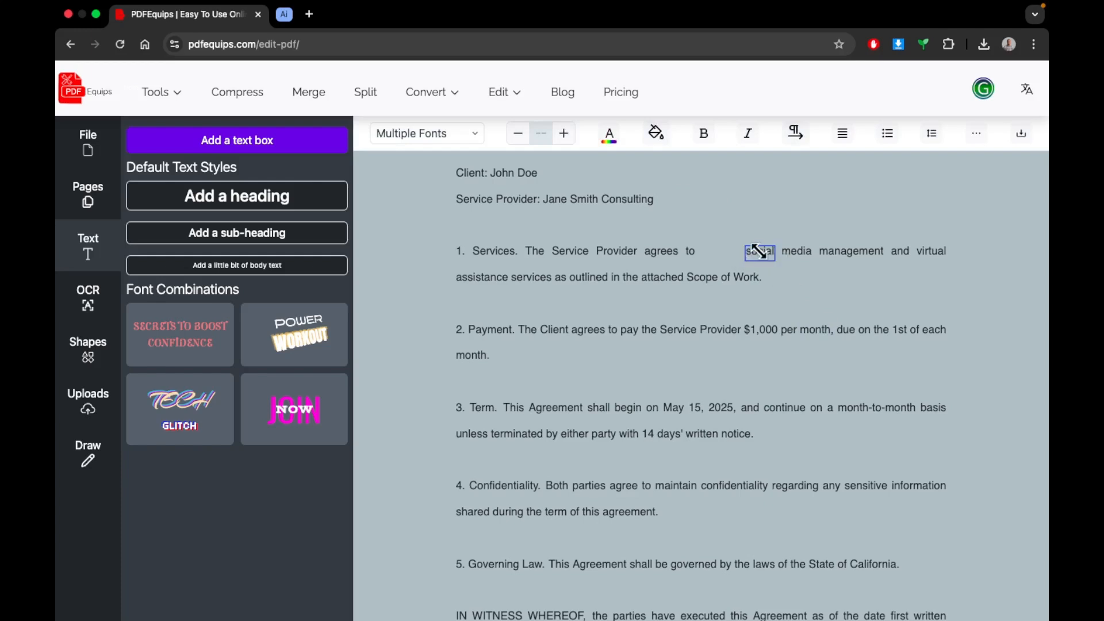
click(766, 251)
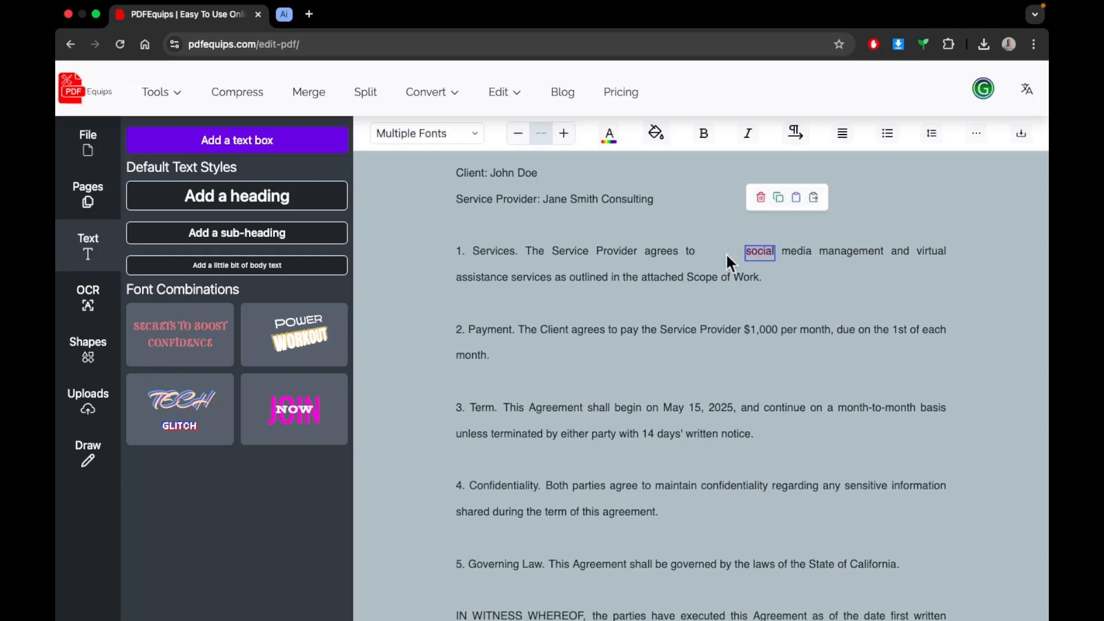
scroll(756, 253, up, 5)
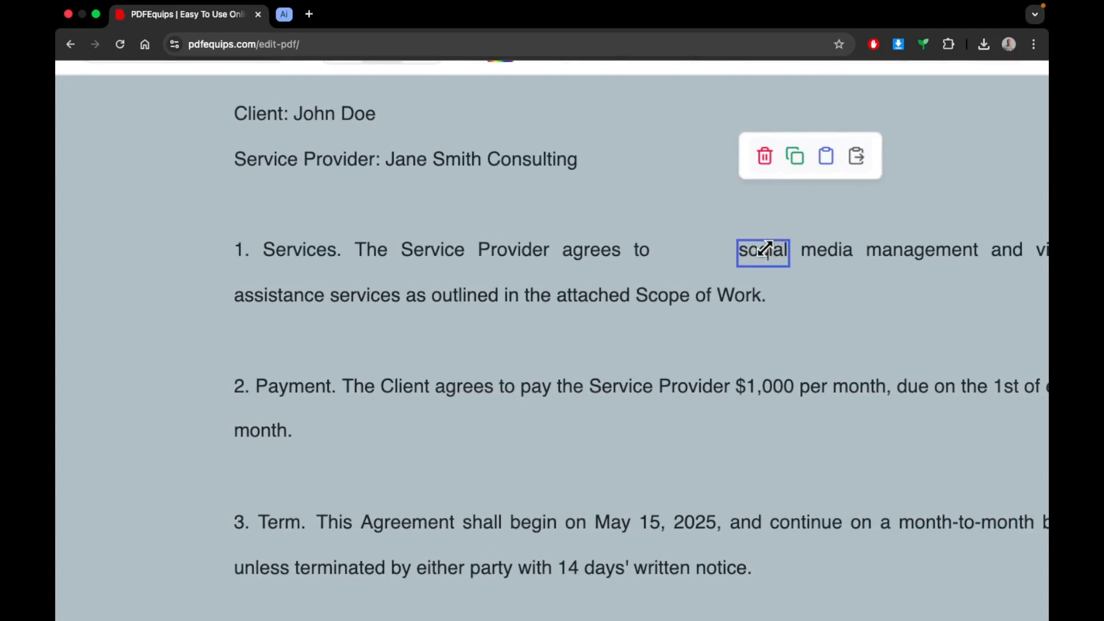
drag(760, 250, 766, 266)
scroll(786, 263, down, 5)
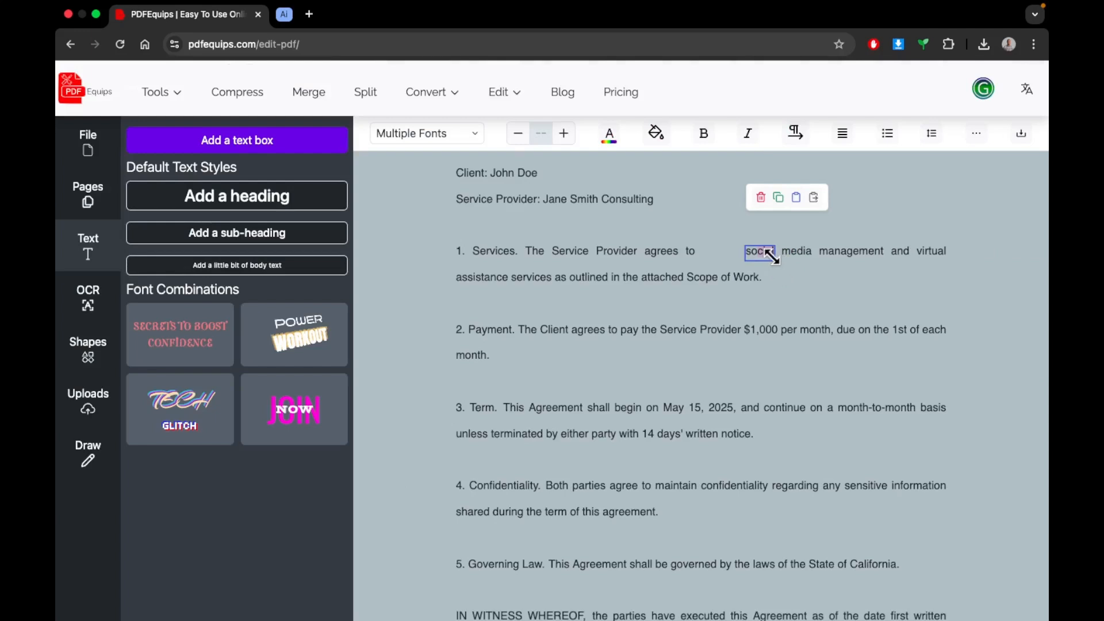
drag(770, 255, 732, 263)
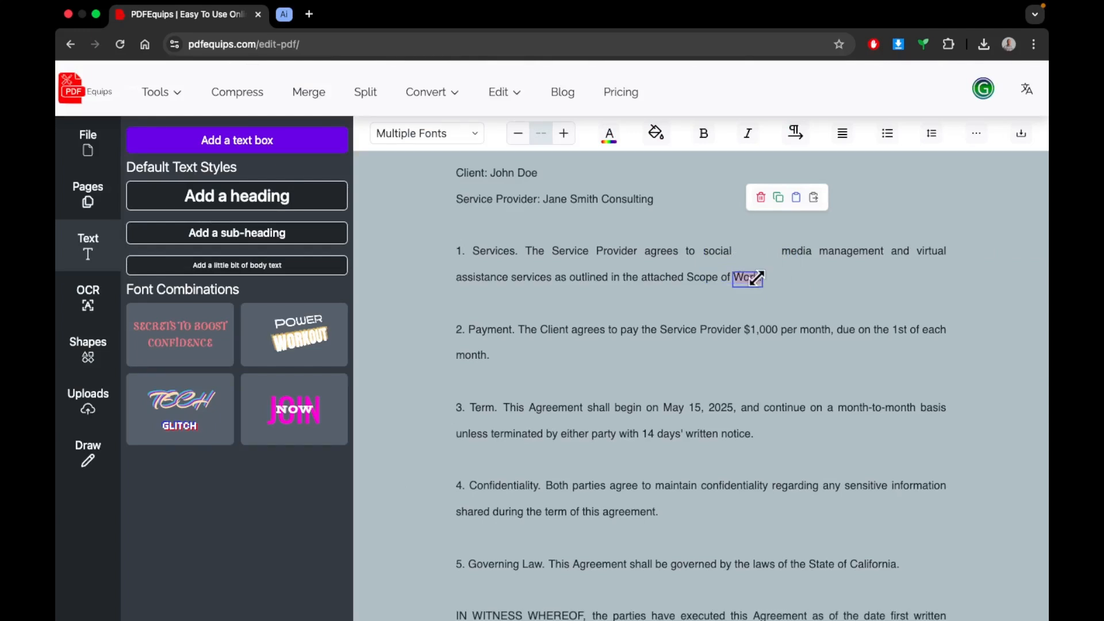
drag(732, 260, 761, 282)
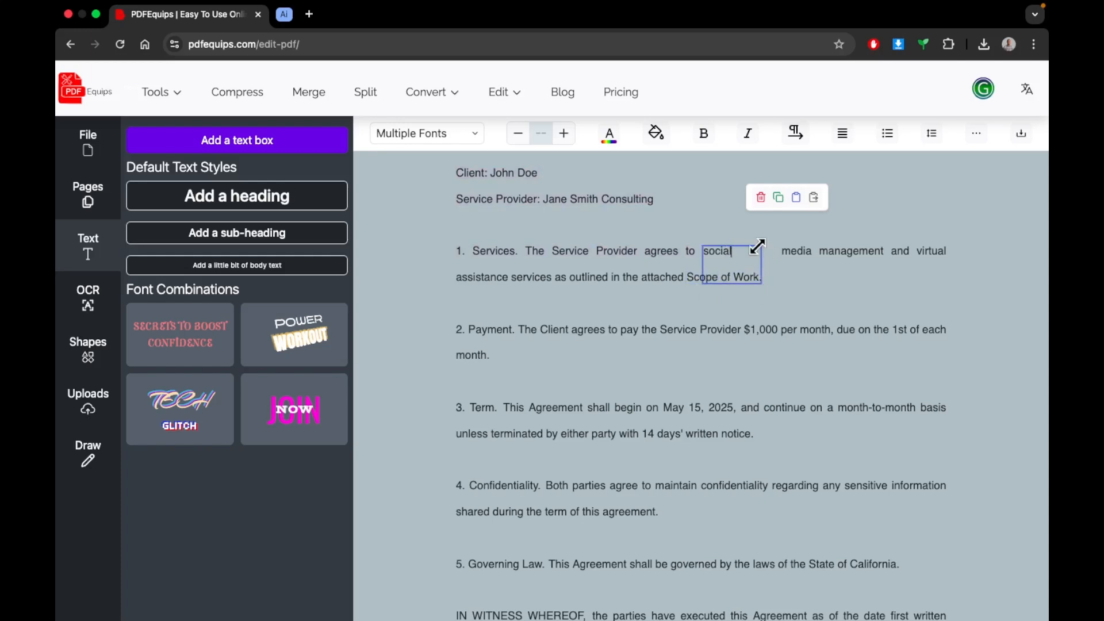
drag(758, 247, 712, 260)
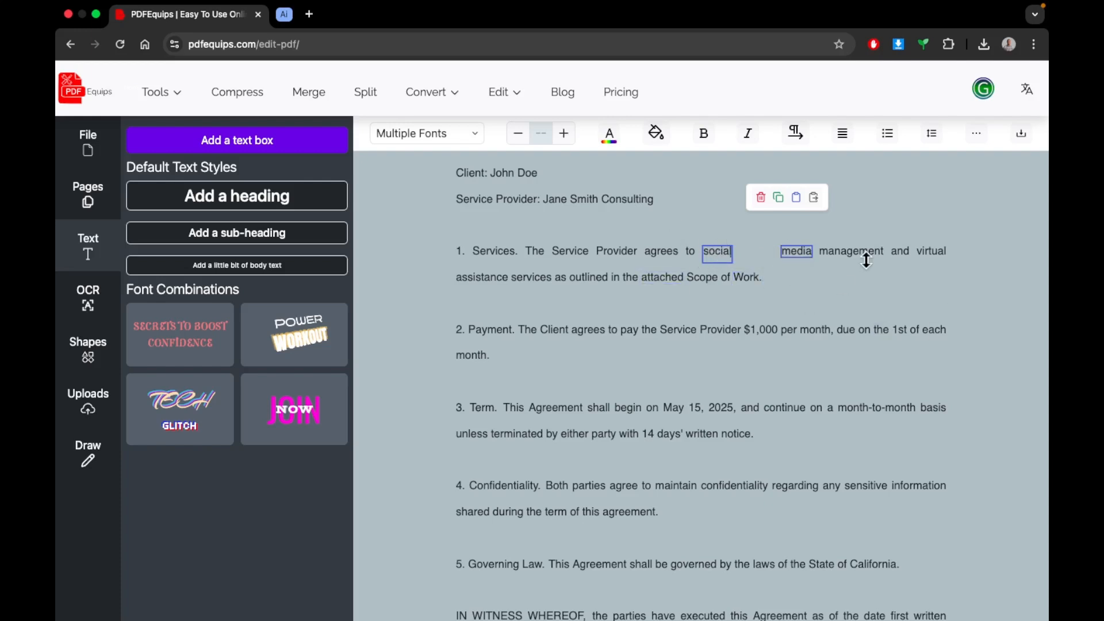
Step: Move the word "media" next to "social" in the Services clause
click(796, 251)
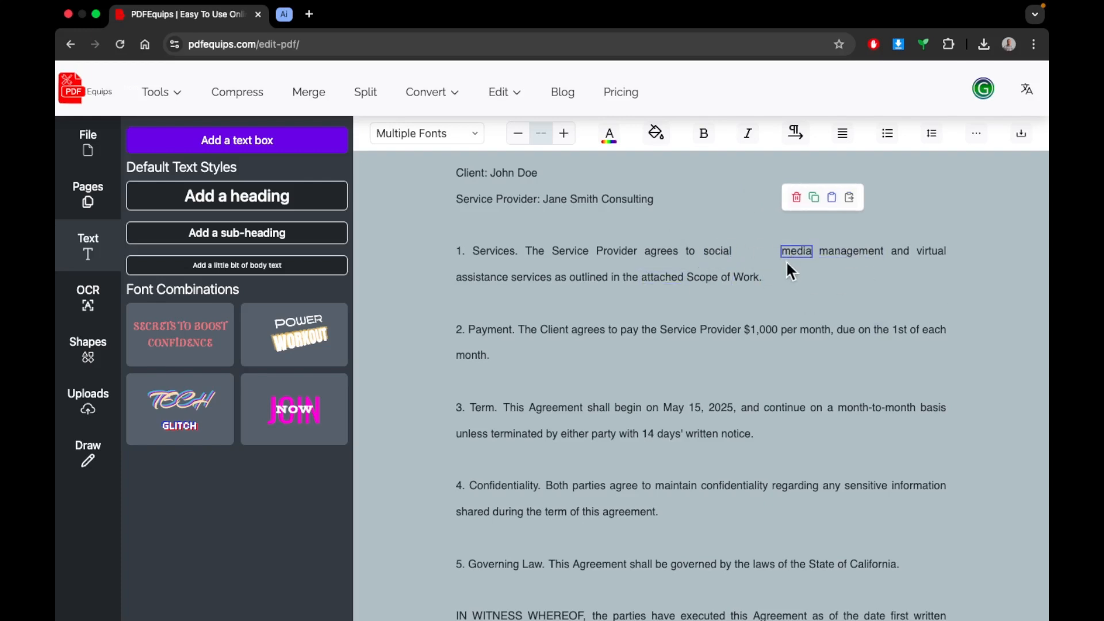
drag(781, 258, 763, 276)
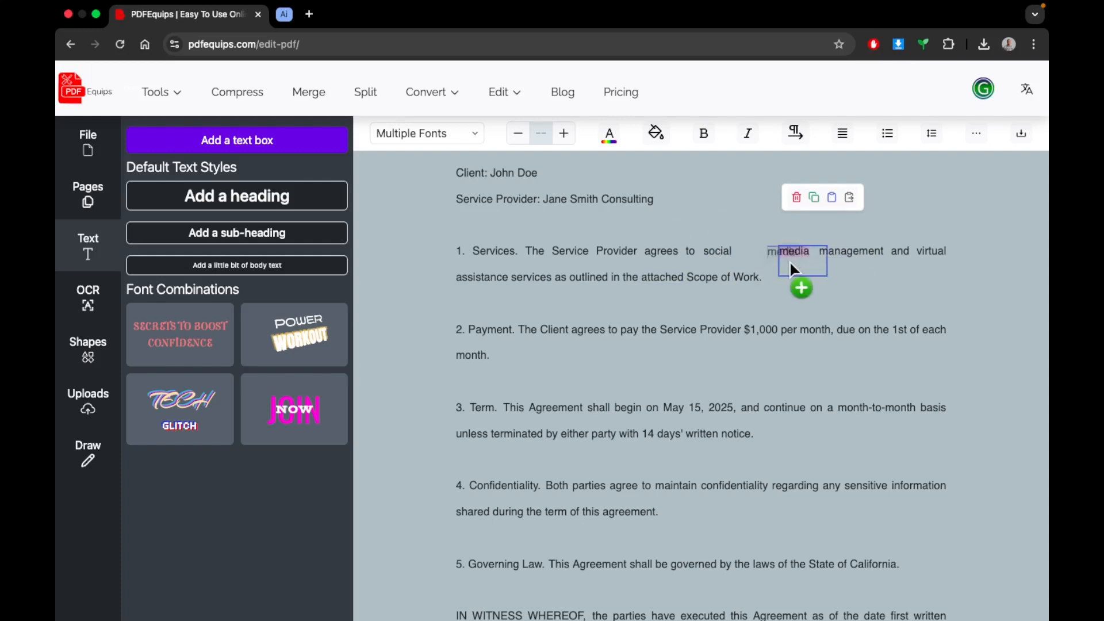
drag(763, 260, 775, 263)
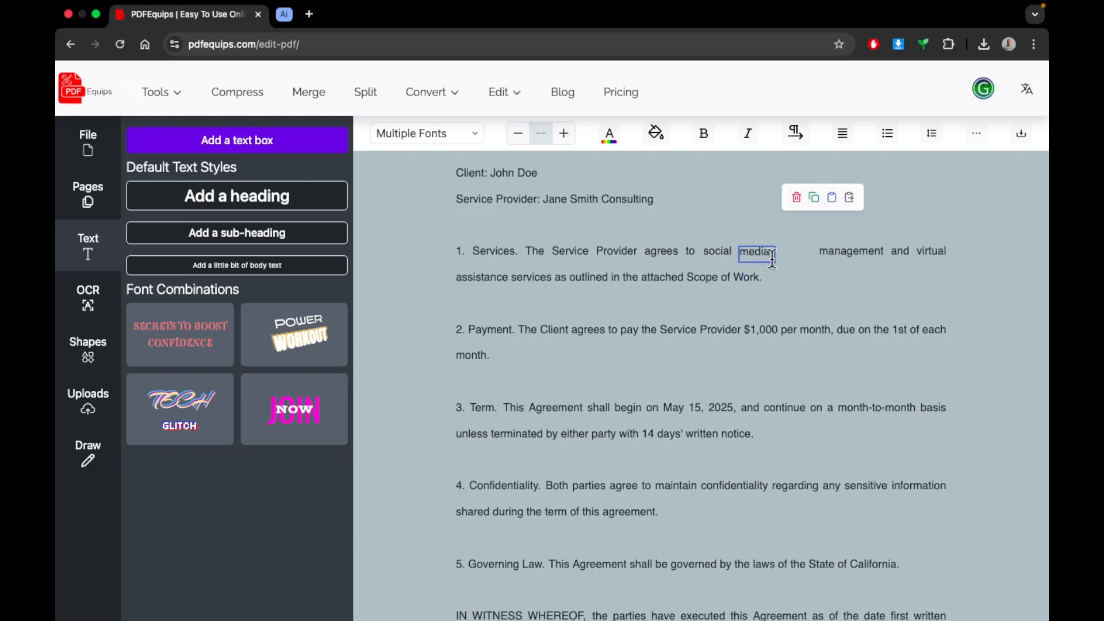
Step: Move the word "management" next to "media" in the Services clause
click(844, 253)
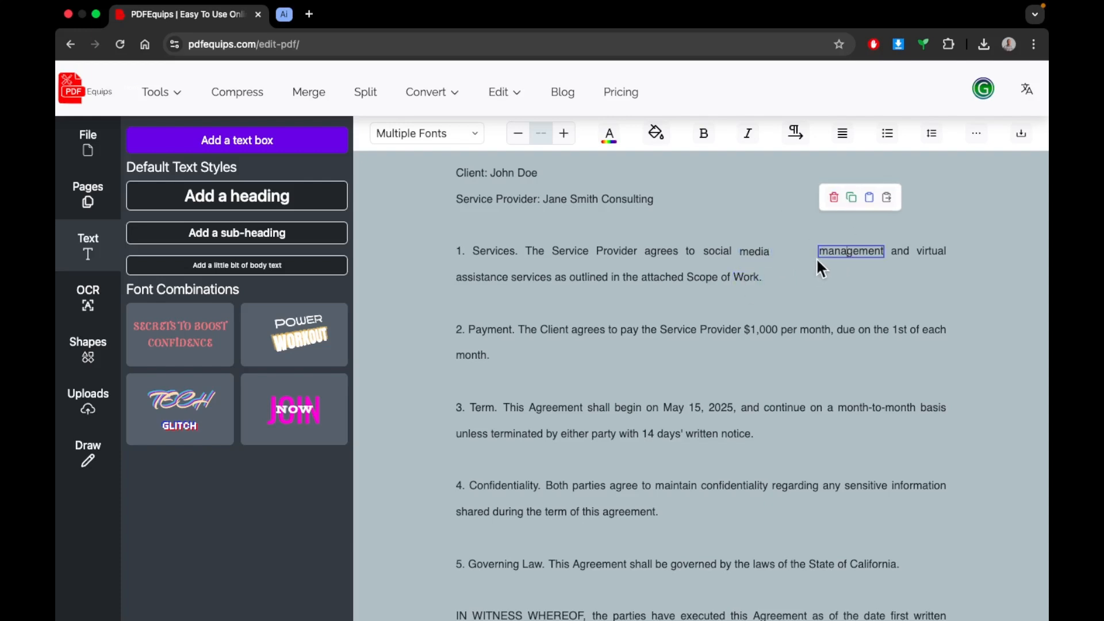
drag(817, 256, 798, 283)
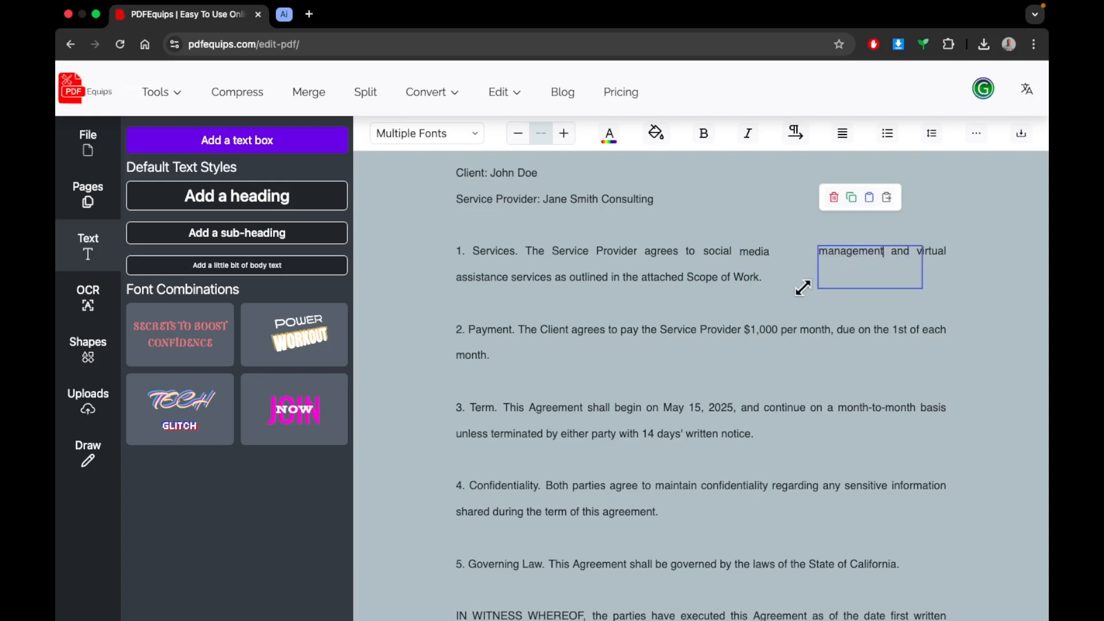
drag(873, 269, 832, 268)
click(813, 328)
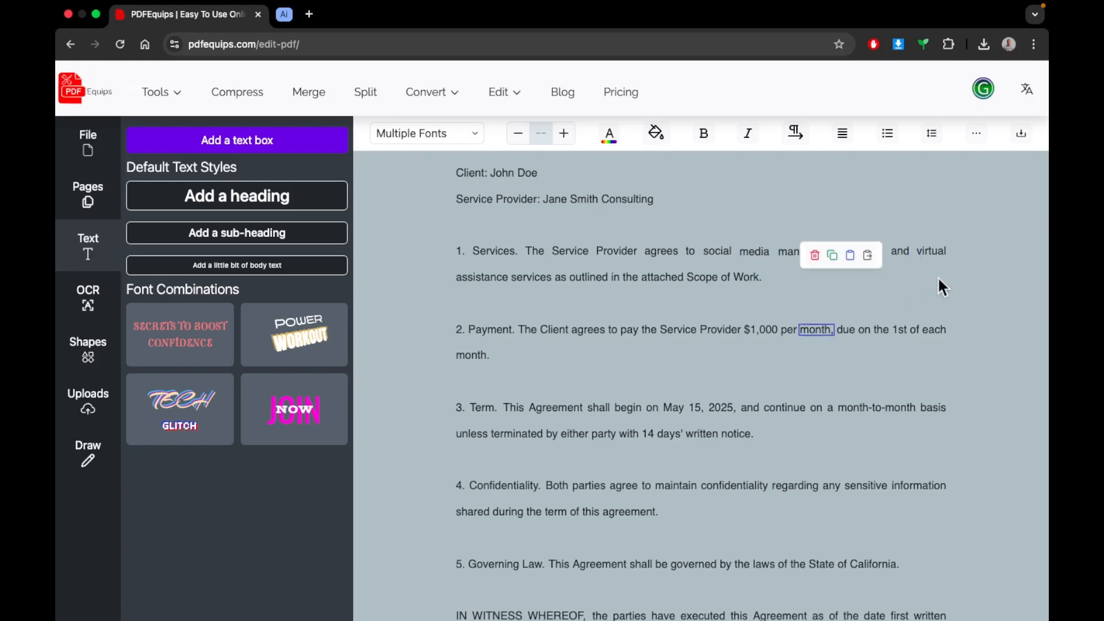
Step: Check the text boxes of "and", "management" and the client's first name, and look through the contract down to the signature lines
scroll(926, 236, up, 2)
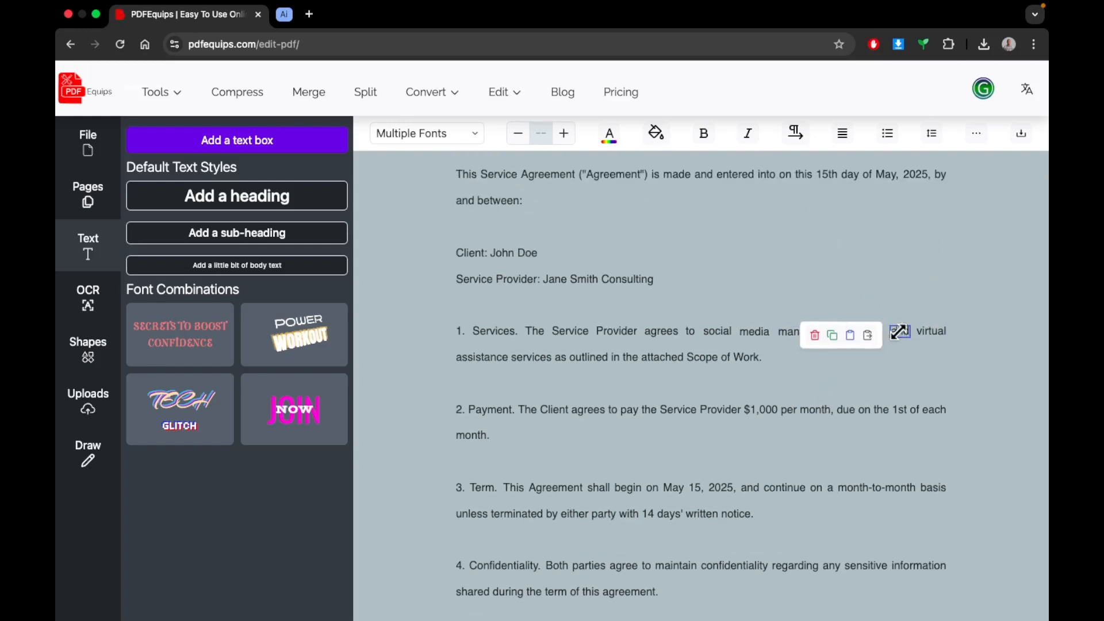
click(899, 331)
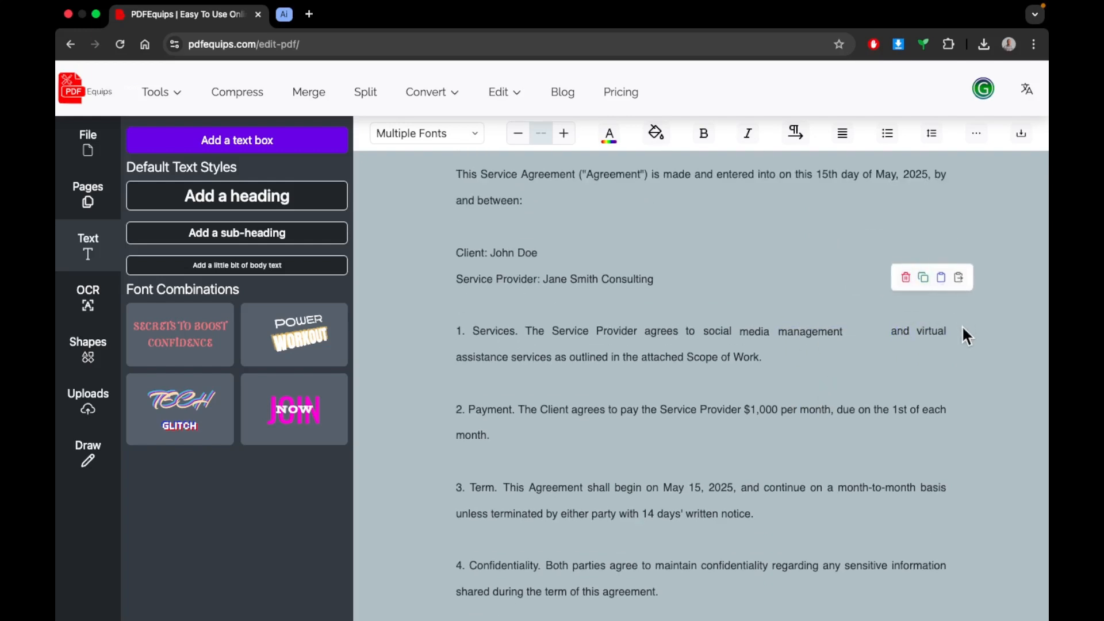
click(808, 333)
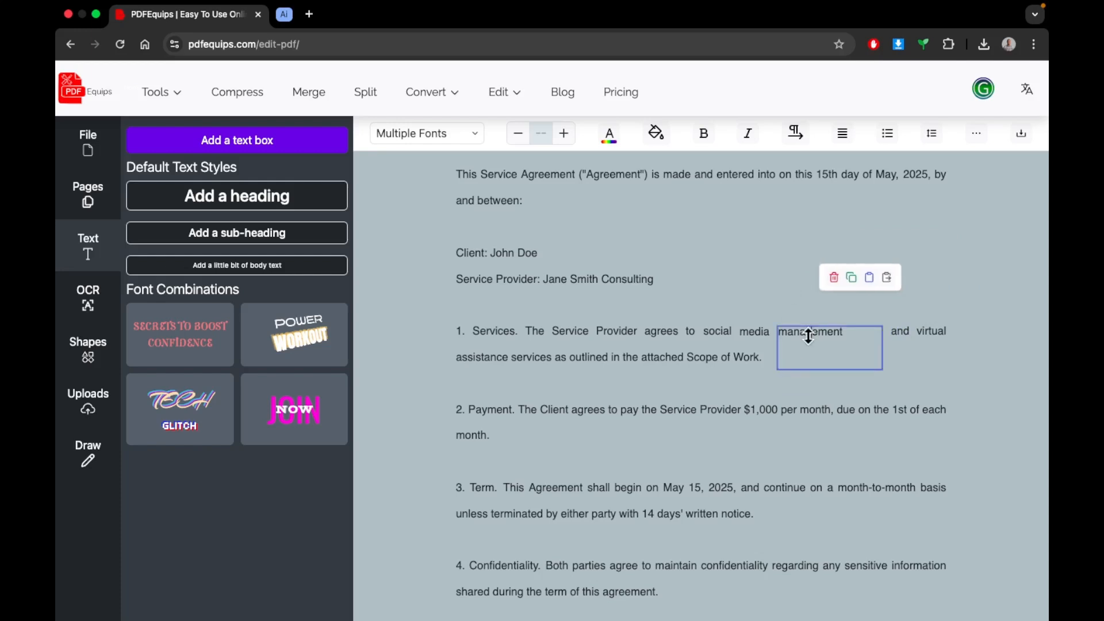
click(654, 217)
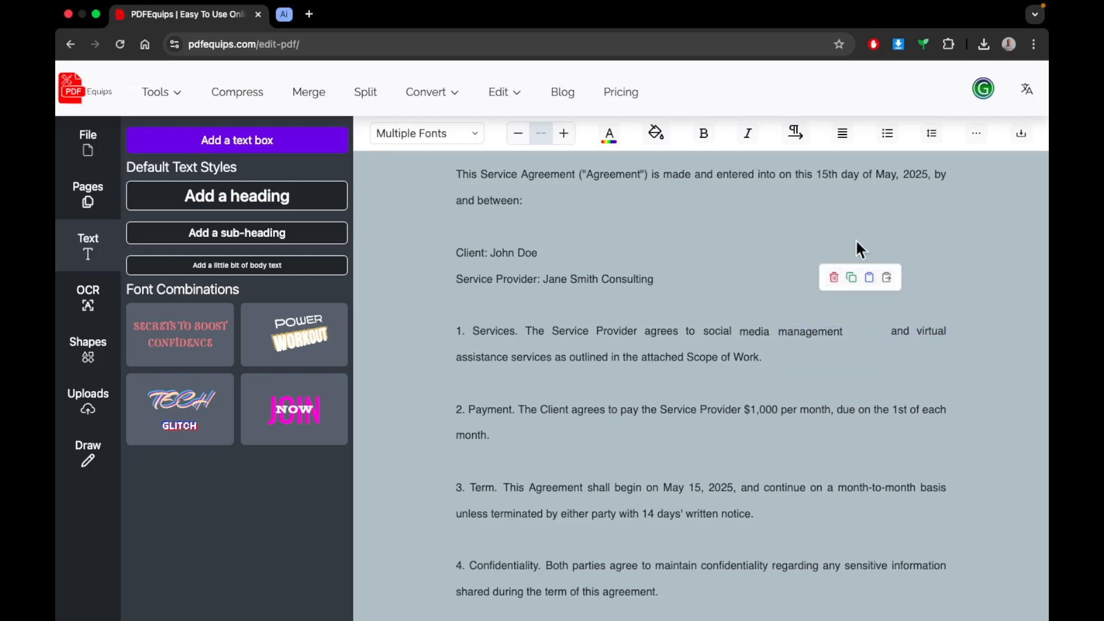
click(501, 250)
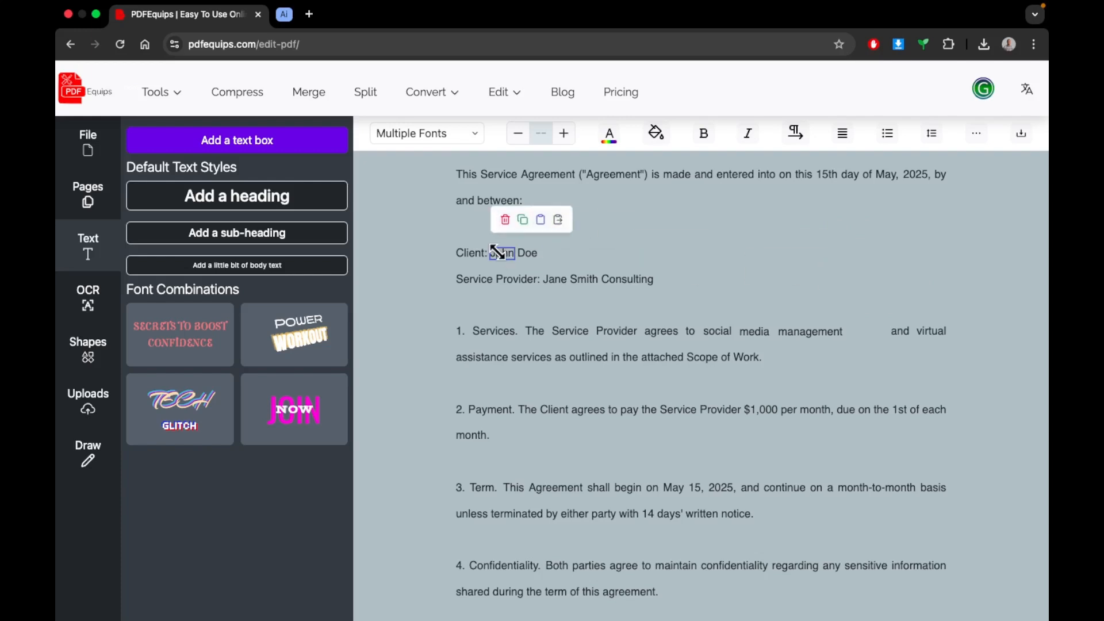
scroll(579, 287, down, 7)
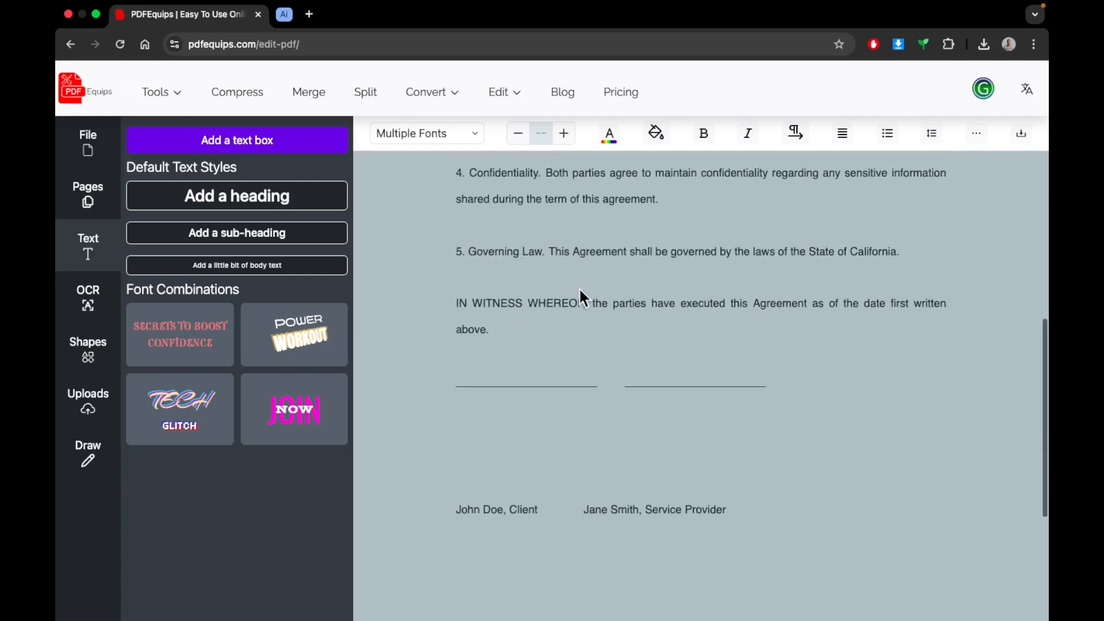
scroll(578, 287, up, 7)
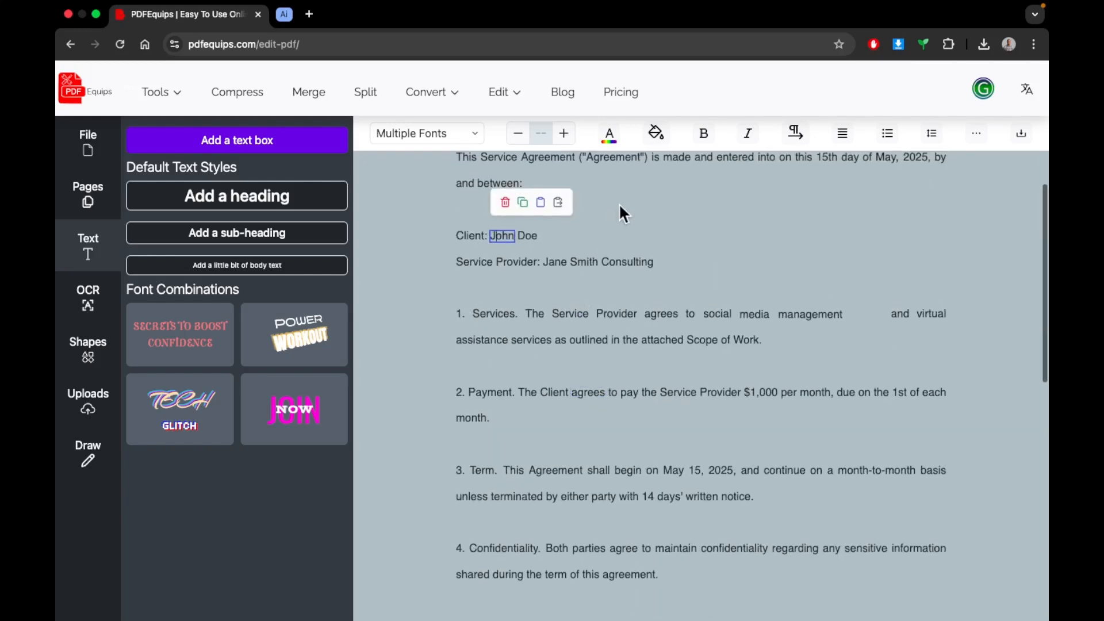
Step: Show the page thumbnails and inspect individual word boxes in the client and service provider lines and the contract's opening paragraph
click(384, 401)
click(106, 217)
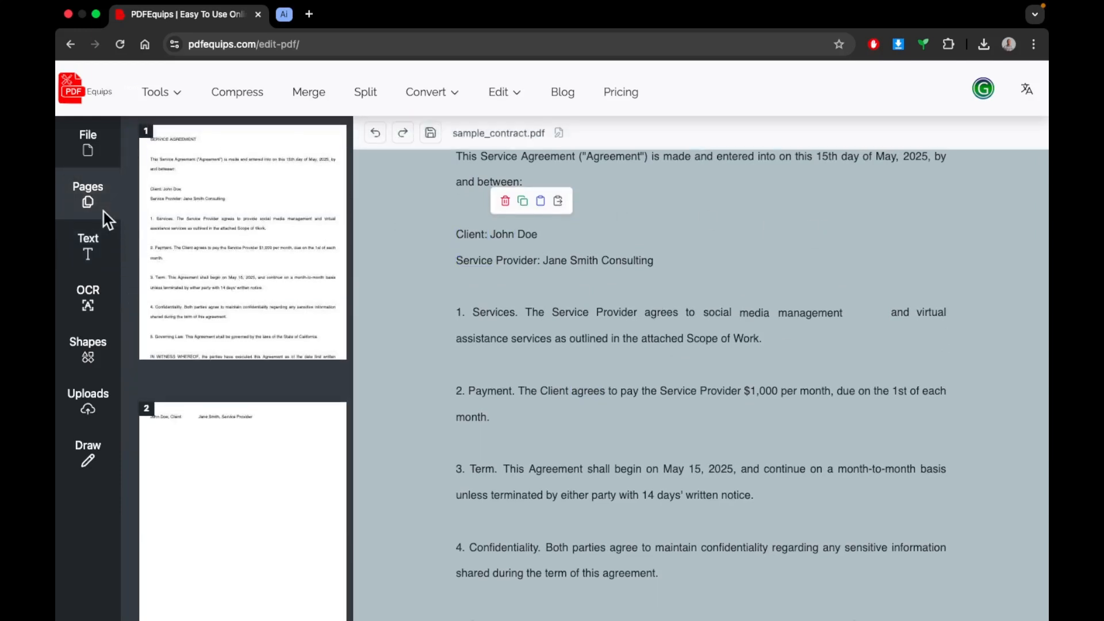
click(659, 219)
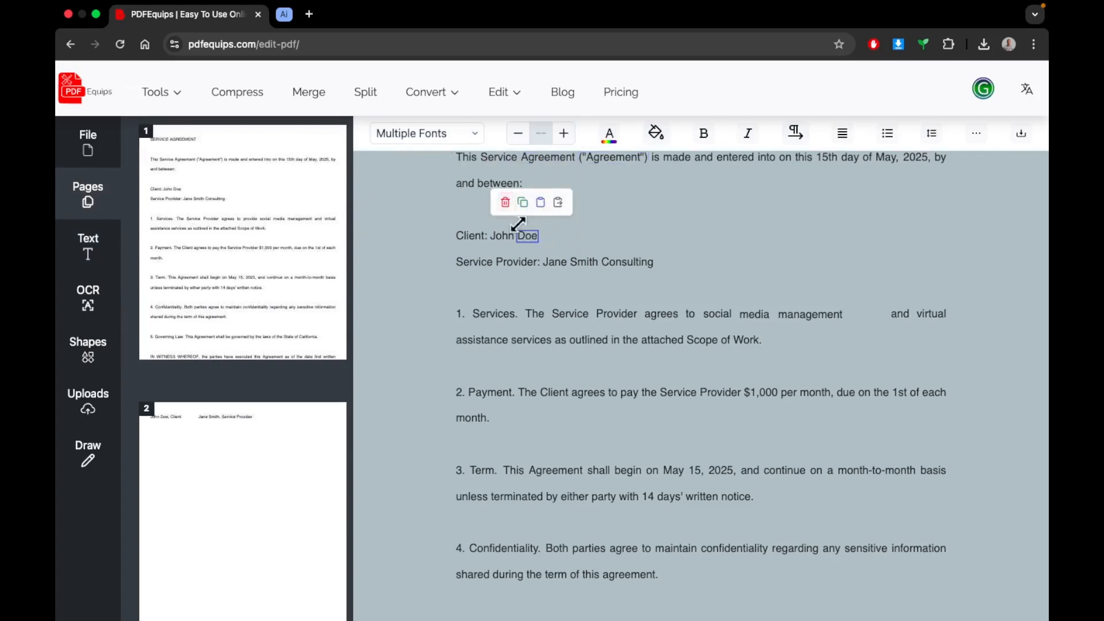
click(638, 260)
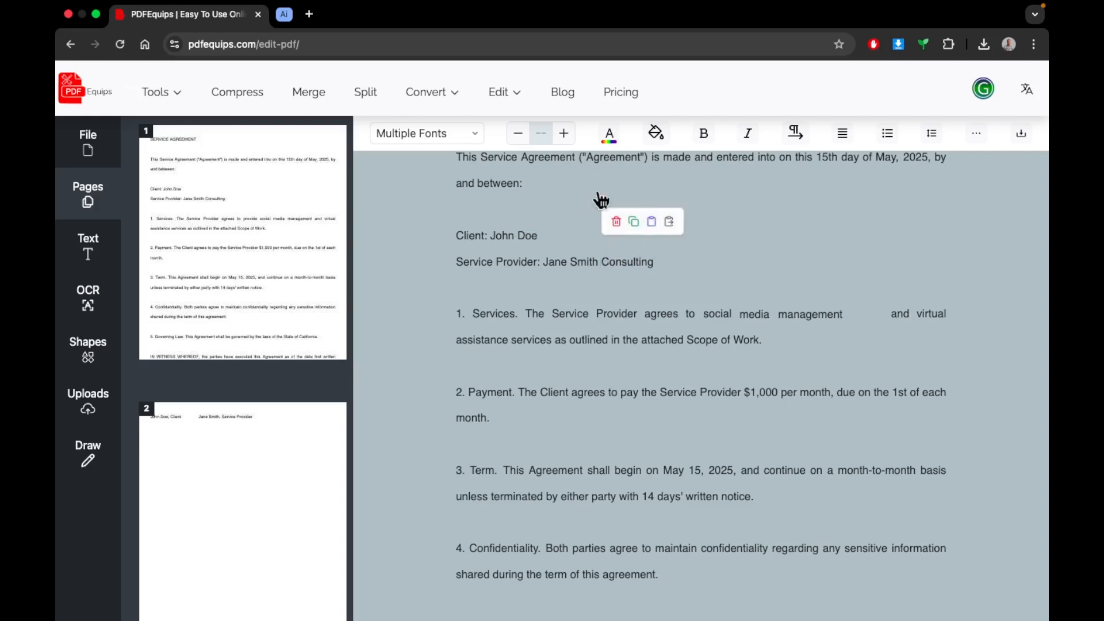
click(574, 161)
scroll(621, 184, up, 2)
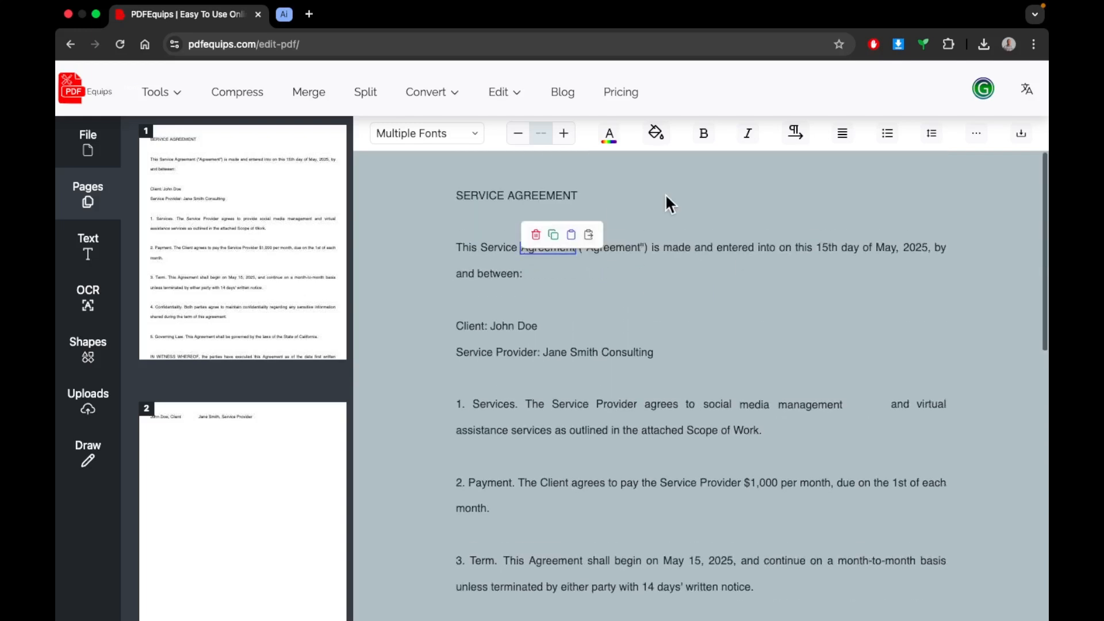
click(807, 249)
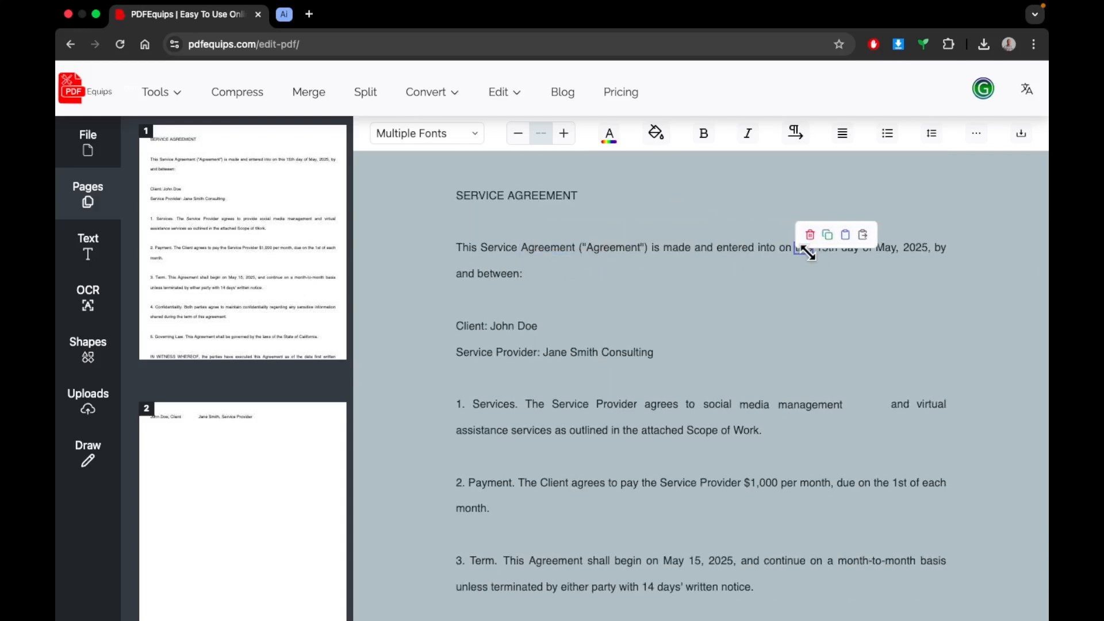
click(553, 354)
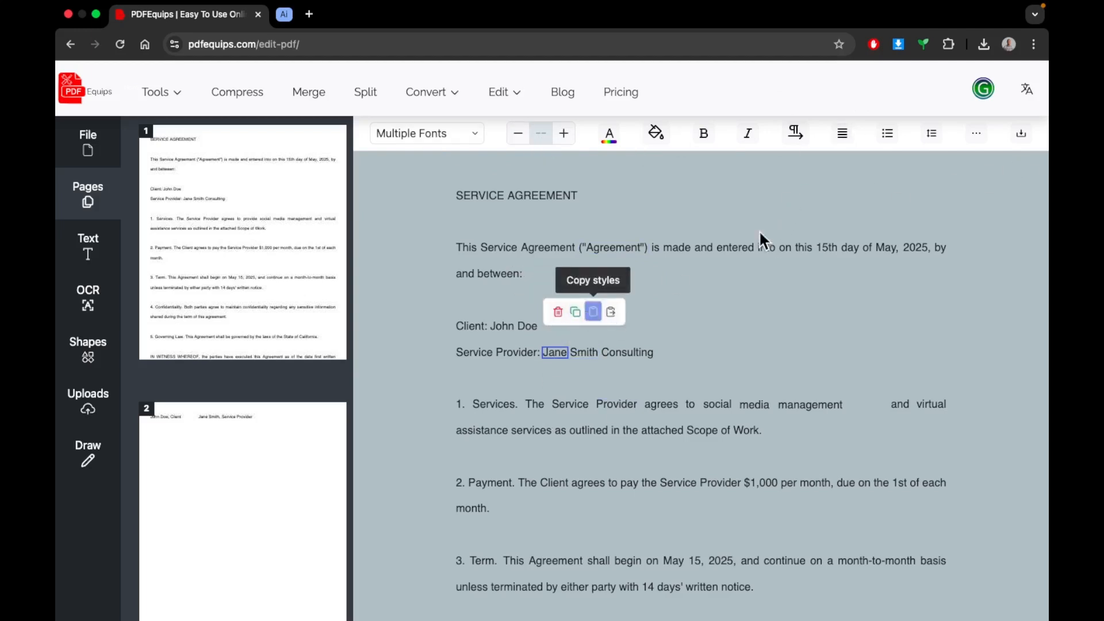
right_click(550, 360)
click(530, 360)
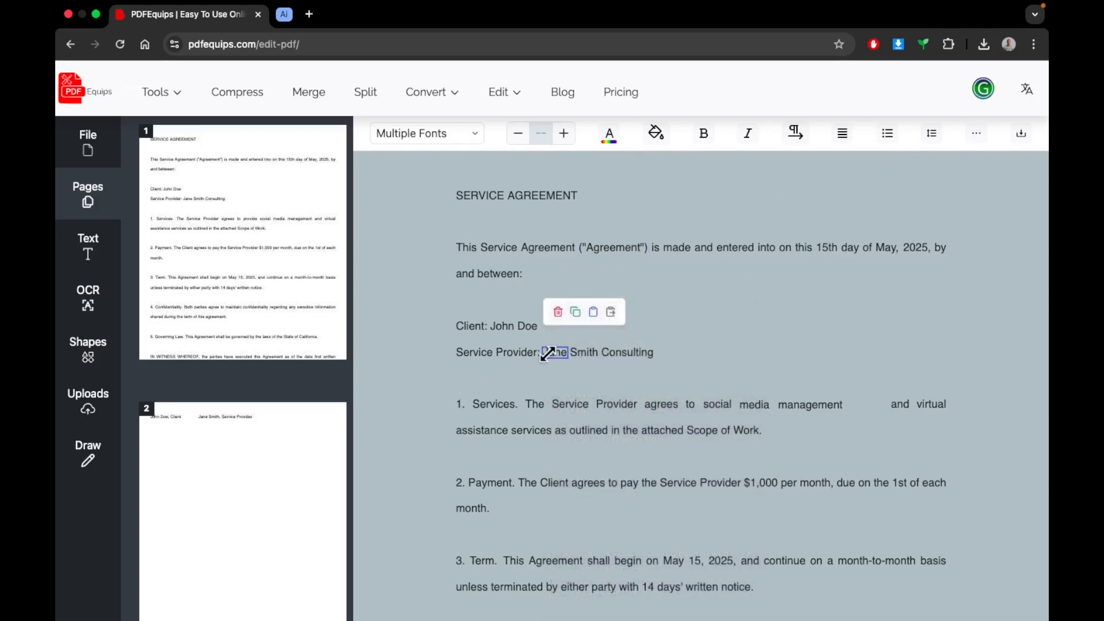
Step: View the editor's file options, return to the page thumbnails and review the edited contract's clauses
click(90, 154)
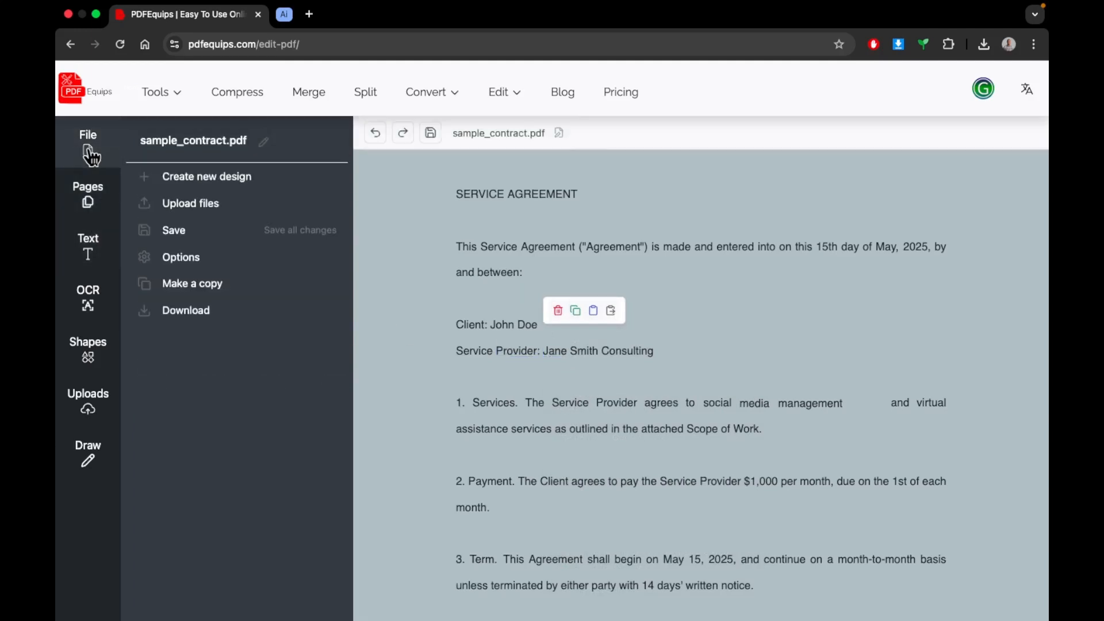
click(82, 217)
scroll(761, 396, down, 2)
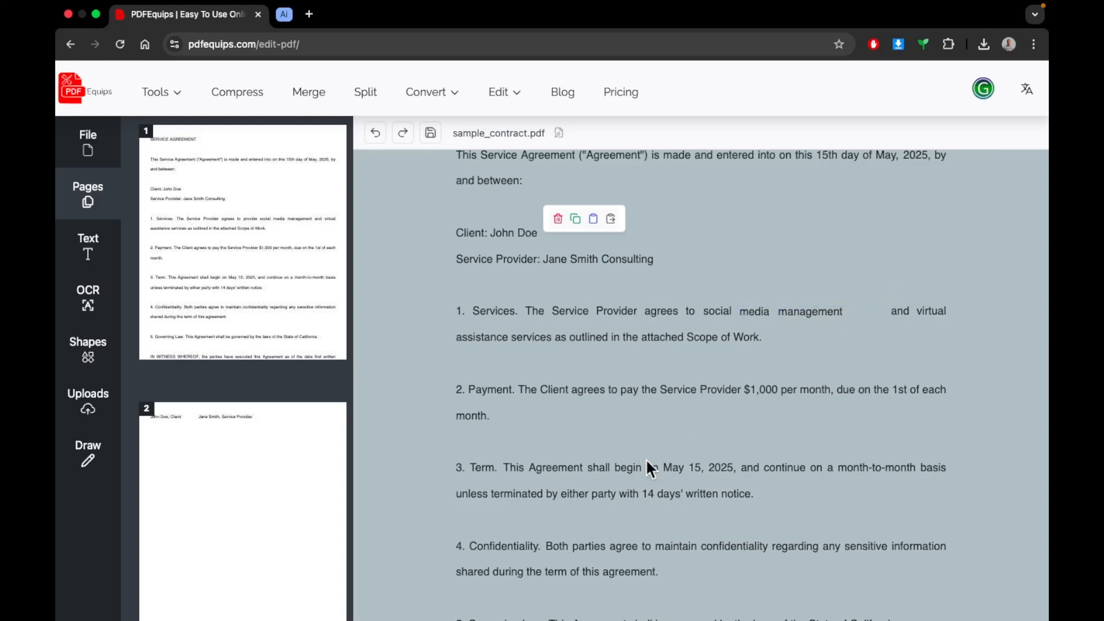
scroll(646, 458, down, 1)
scroll(589, 339, down, 4)
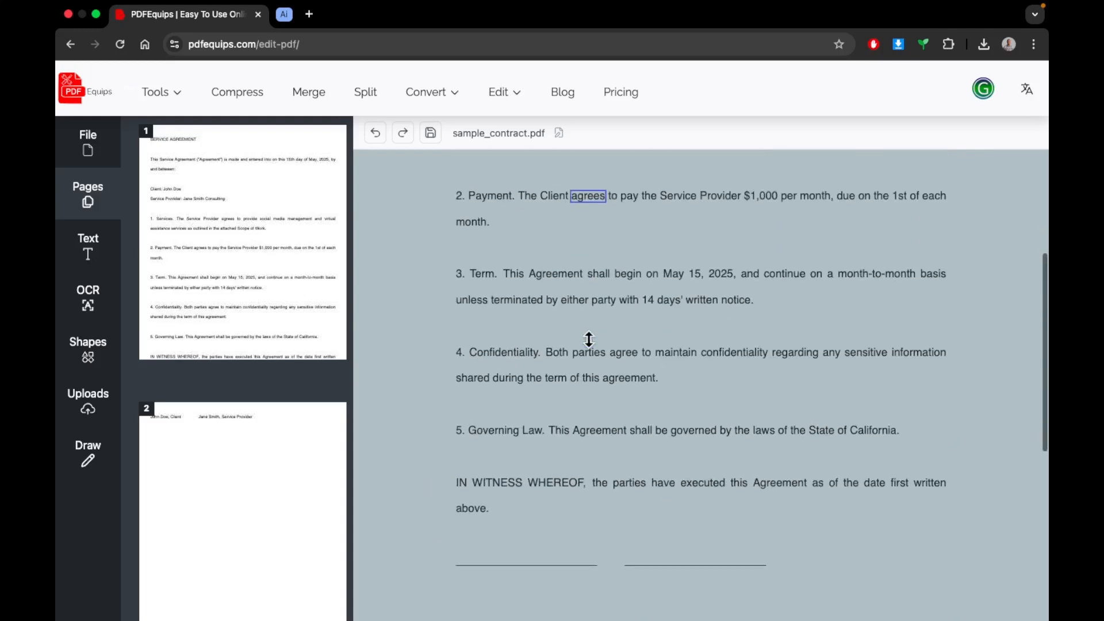
scroll(589, 339, up, 6)
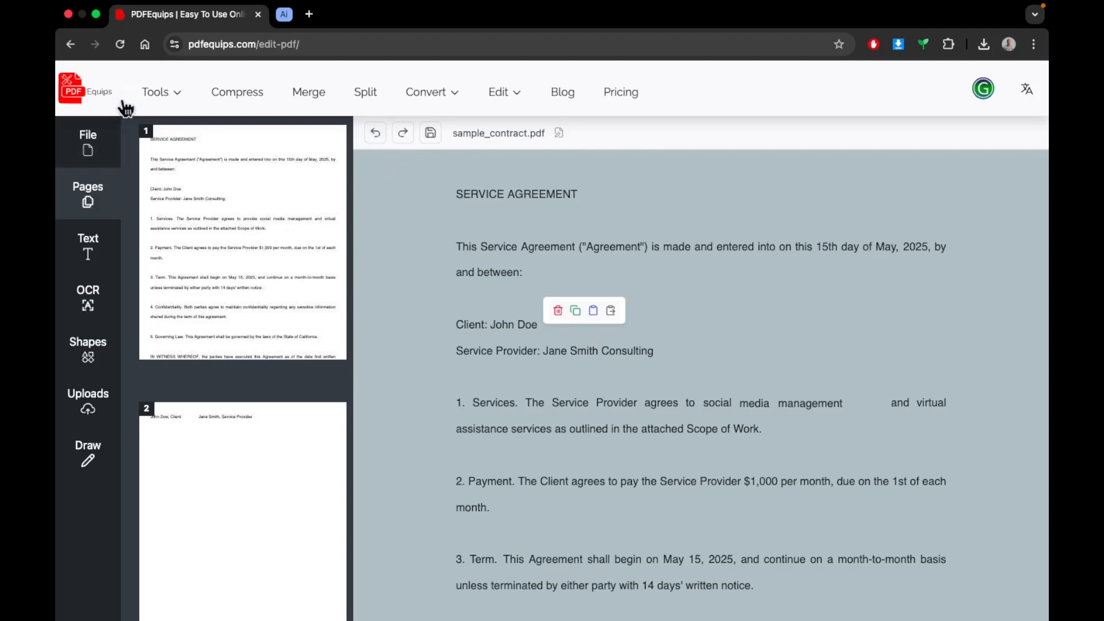
Step: Open the AI Assistant tool from the website's list of PDF tools
click(155, 95)
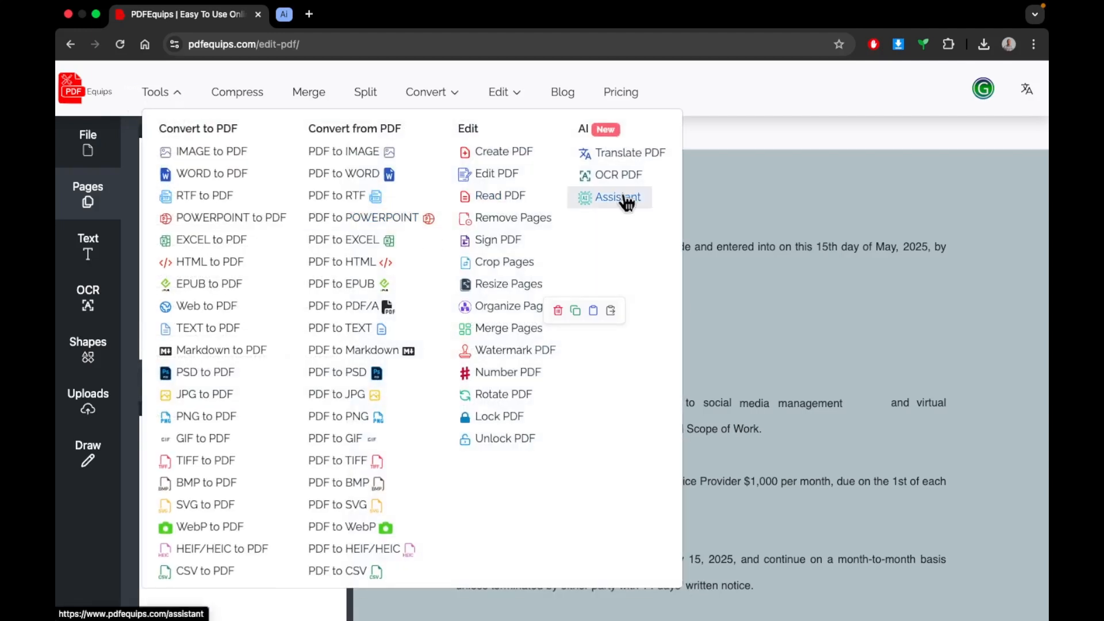
click(626, 201)
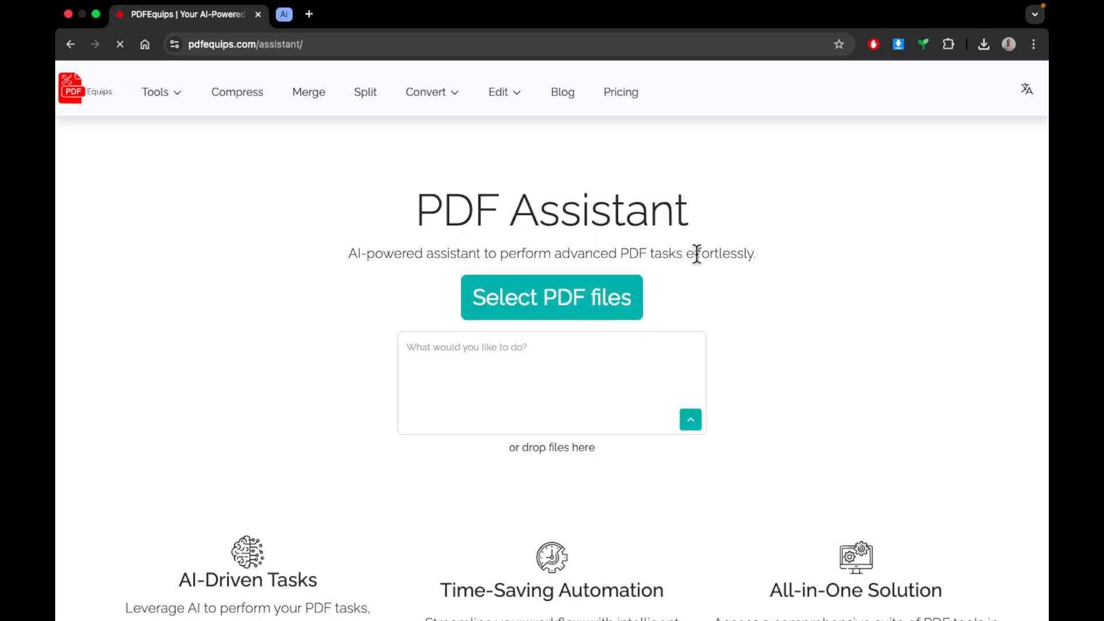
Step: Examine the PDF Assistant page's feature descriptions, example prompts and five usage steps
scroll(696, 254, down, 1)
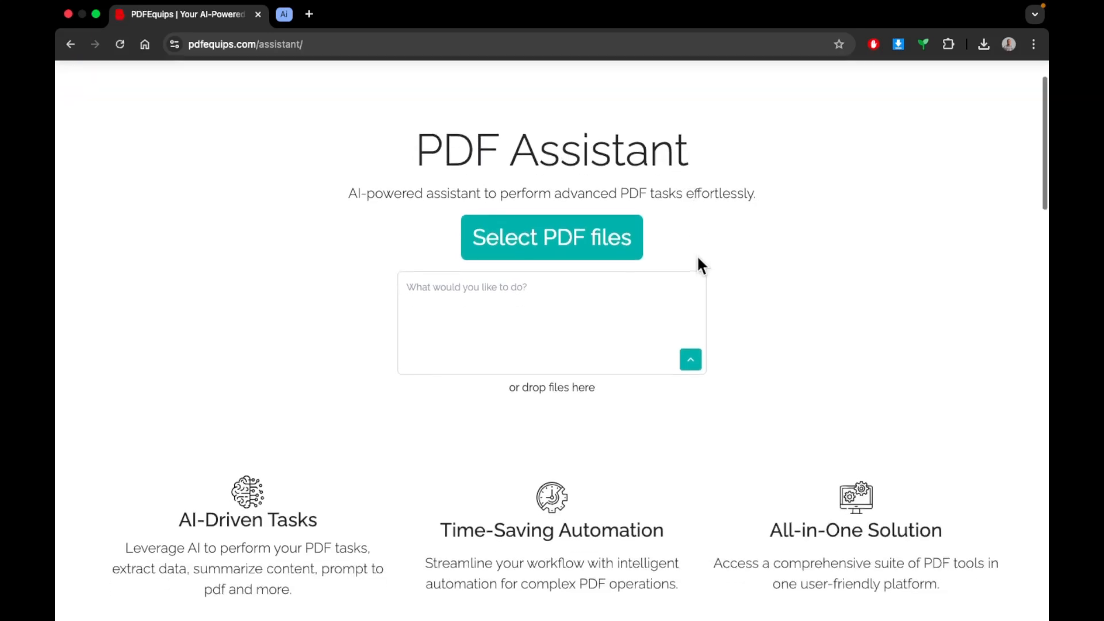
scroll(512, 408, down, 2)
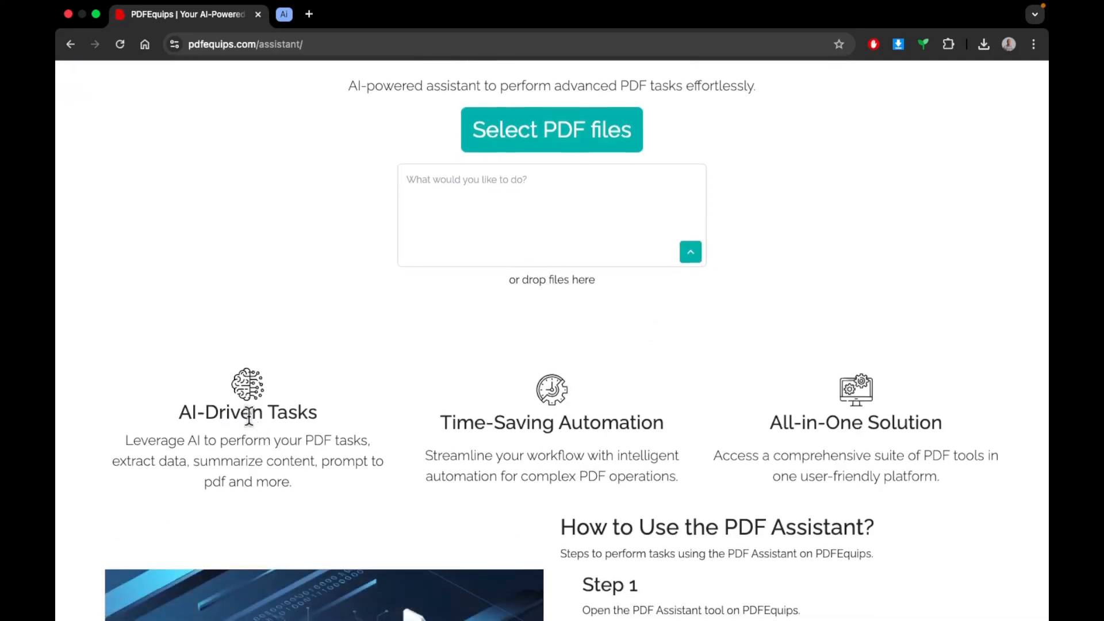
scroll(345, 443, down, 1)
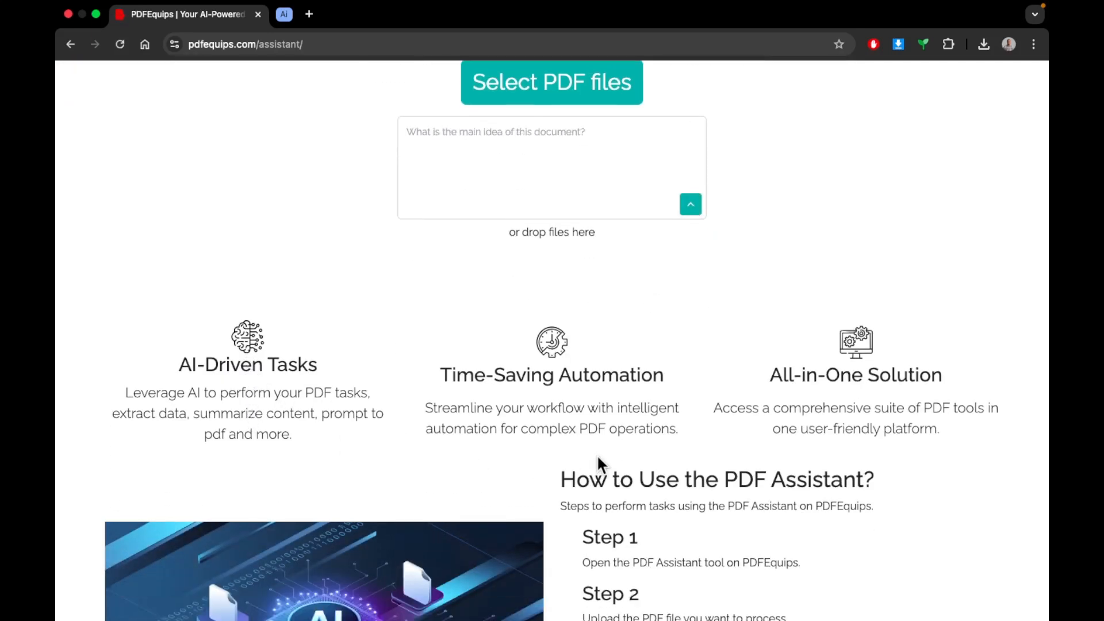
scroll(876, 356, down, 1)
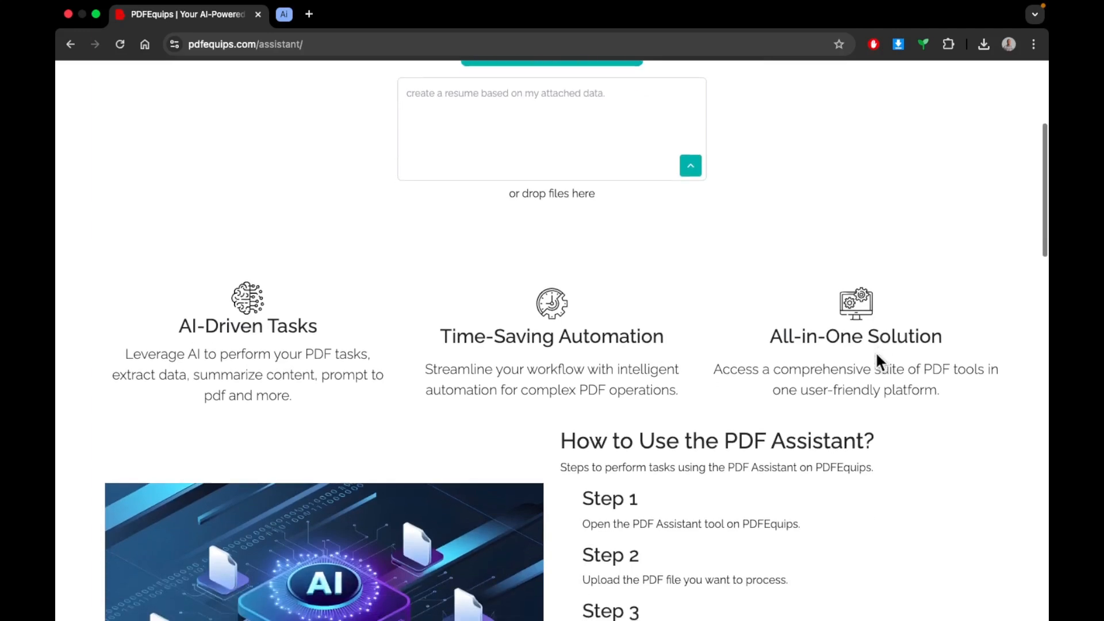
scroll(876, 356, down, 3)
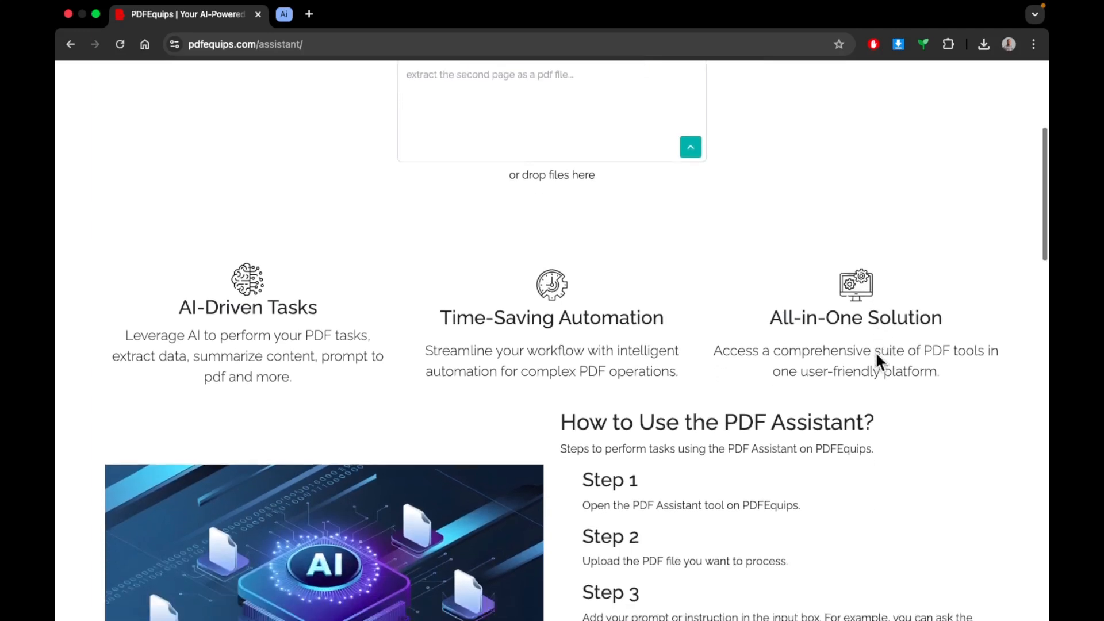
scroll(875, 356, down, 2)
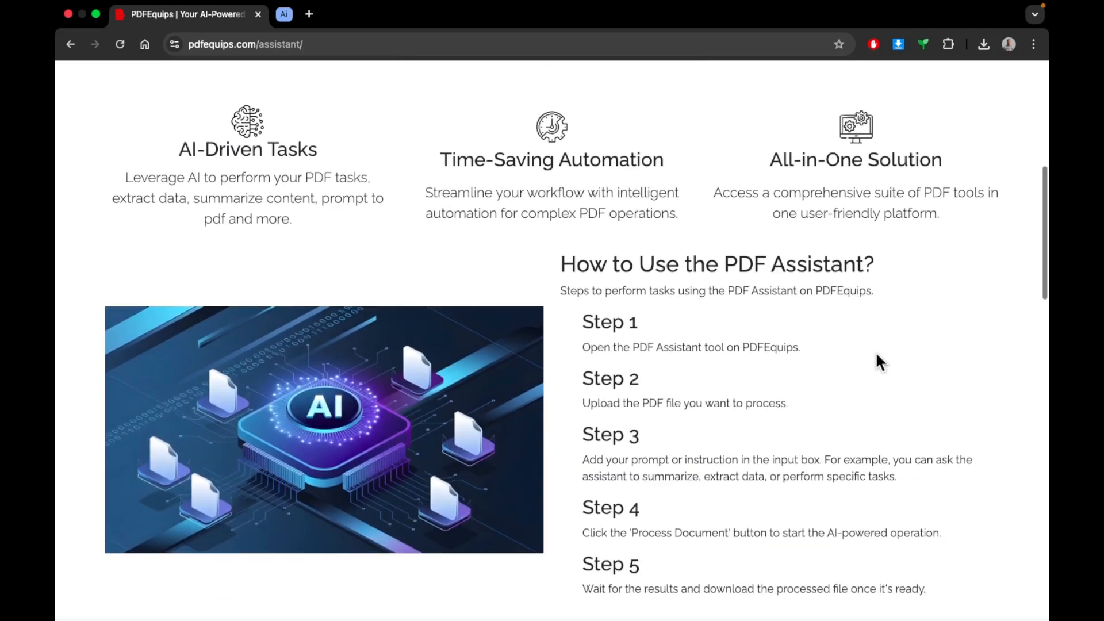
scroll(460, 422, up, 3)
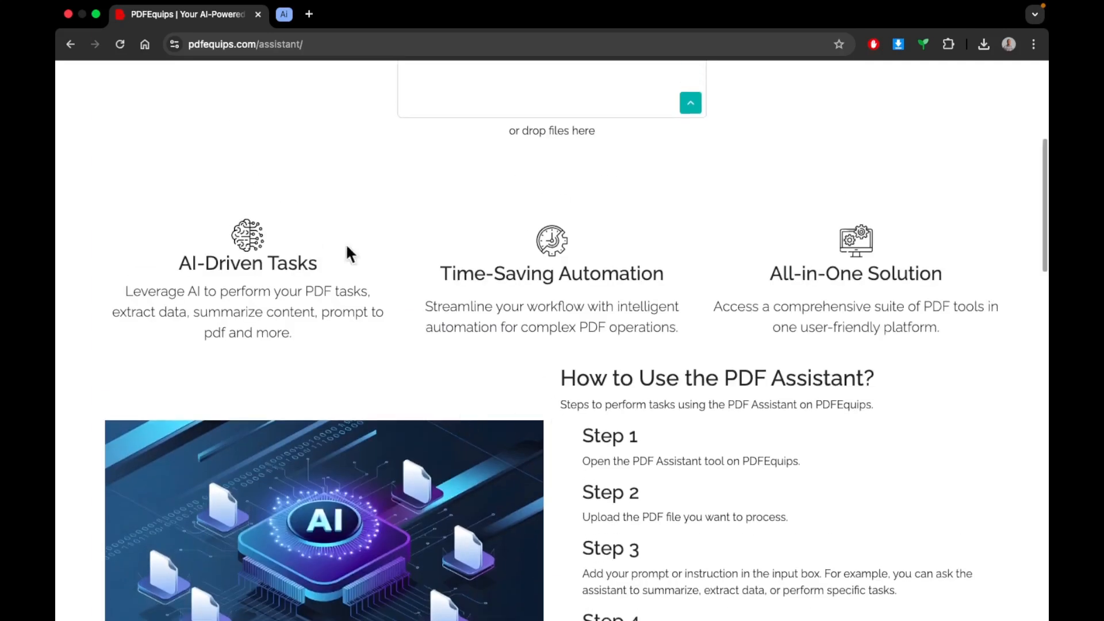
scroll(616, 247, up, 7)
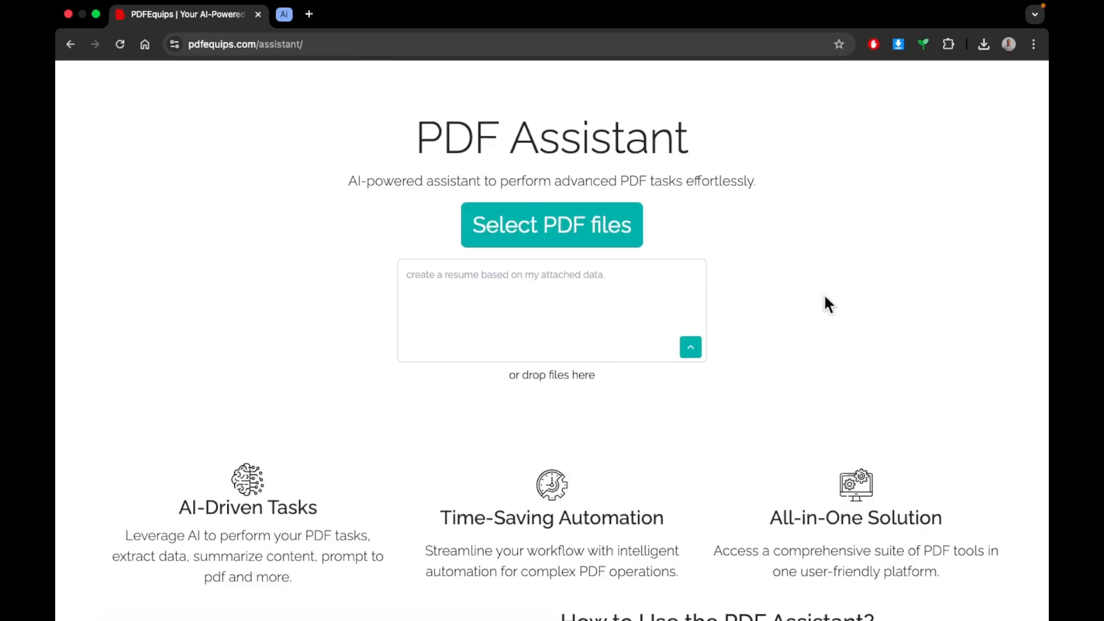
scroll(823, 293, up, 2)
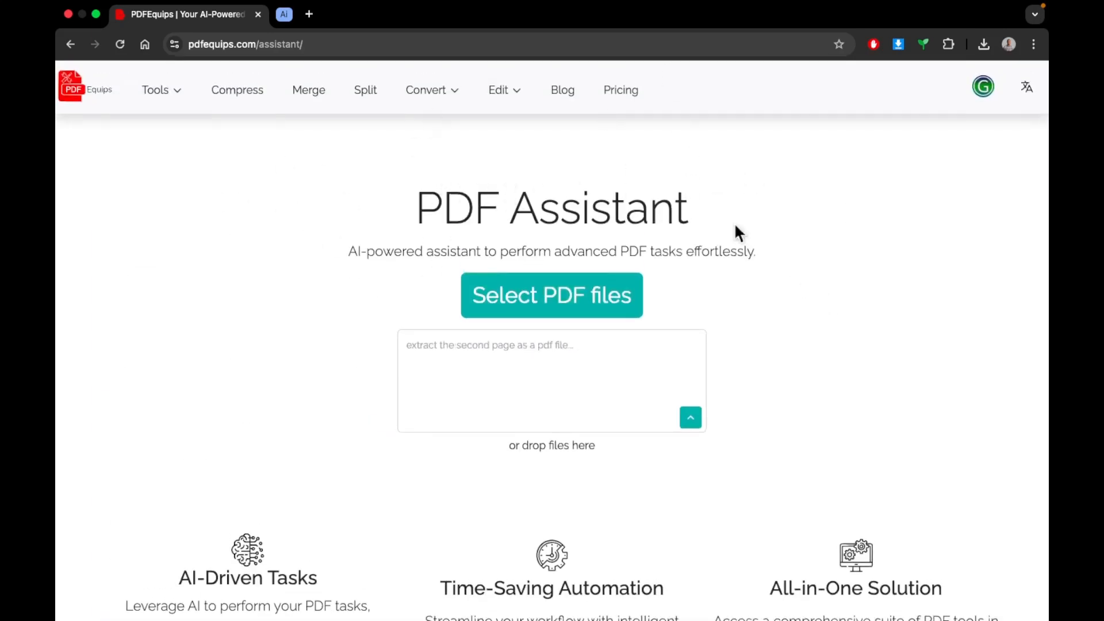
scroll(505, 389, down, 8)
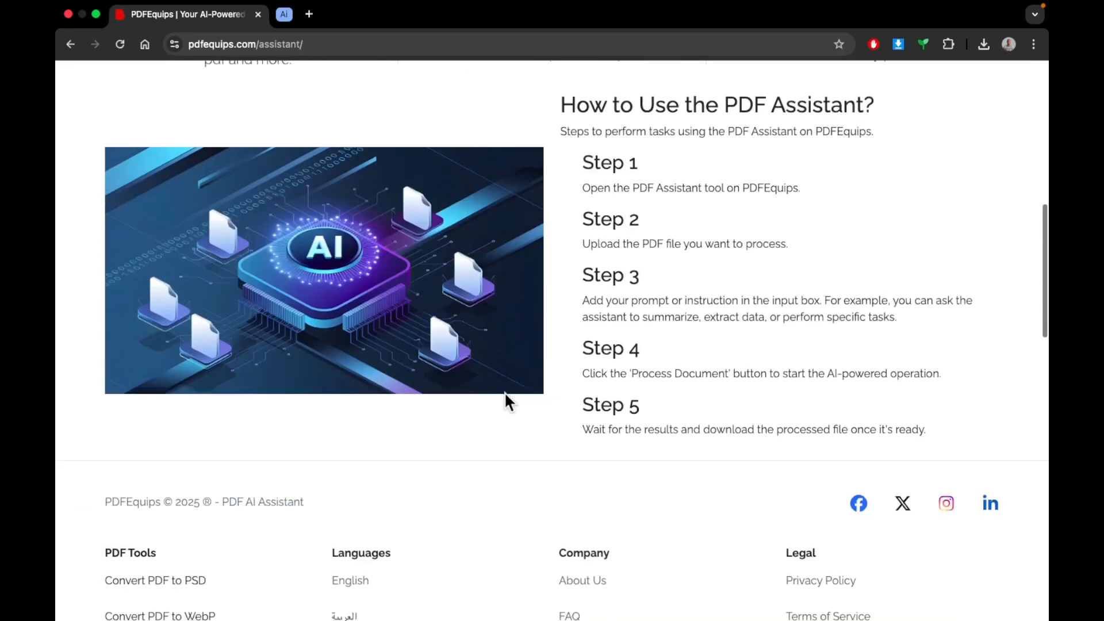
scroll(598, 438, up, 3)
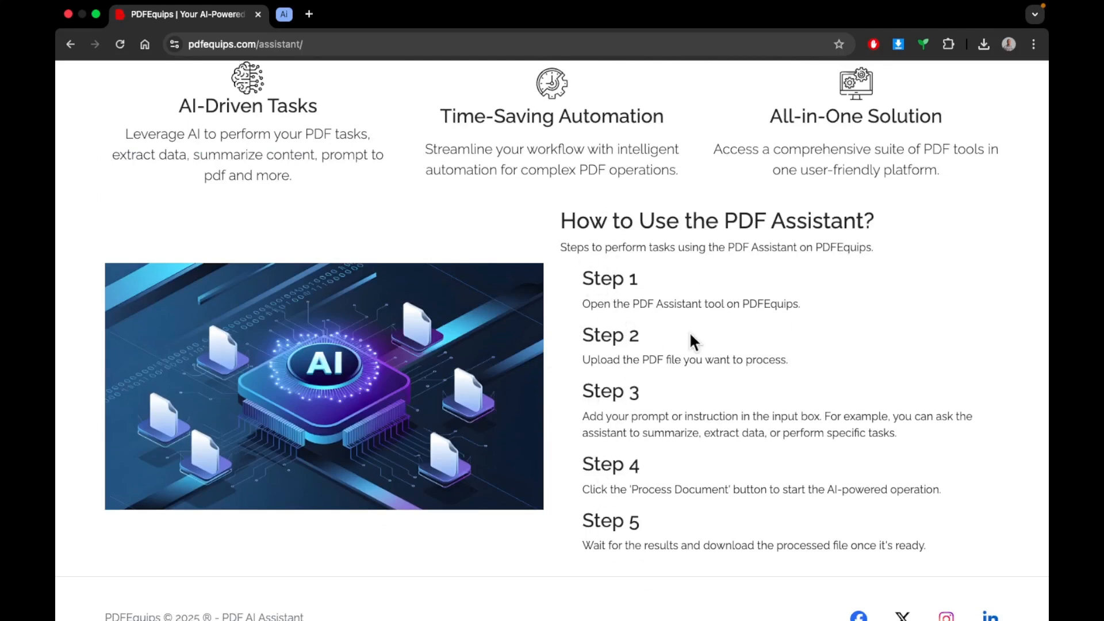
scroll(690, 339, up, 5)
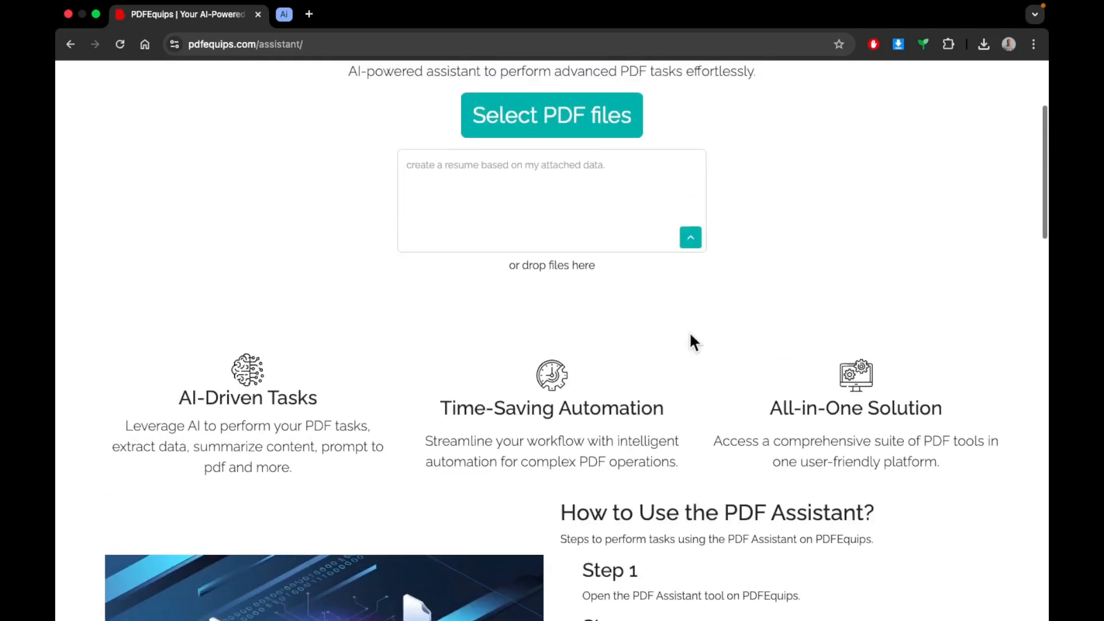
Step: Upload sample_contract.pdf from the Downloads folder to the PDF Assistant
scroll(692, 341, down, 2)
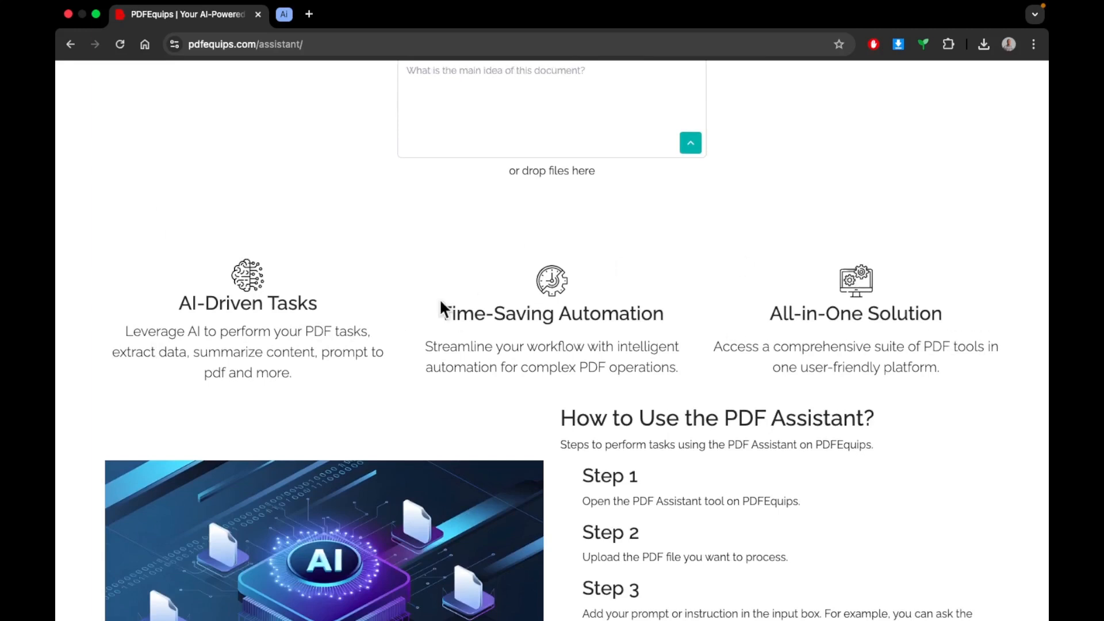
scroll(329, 423, down, 3)
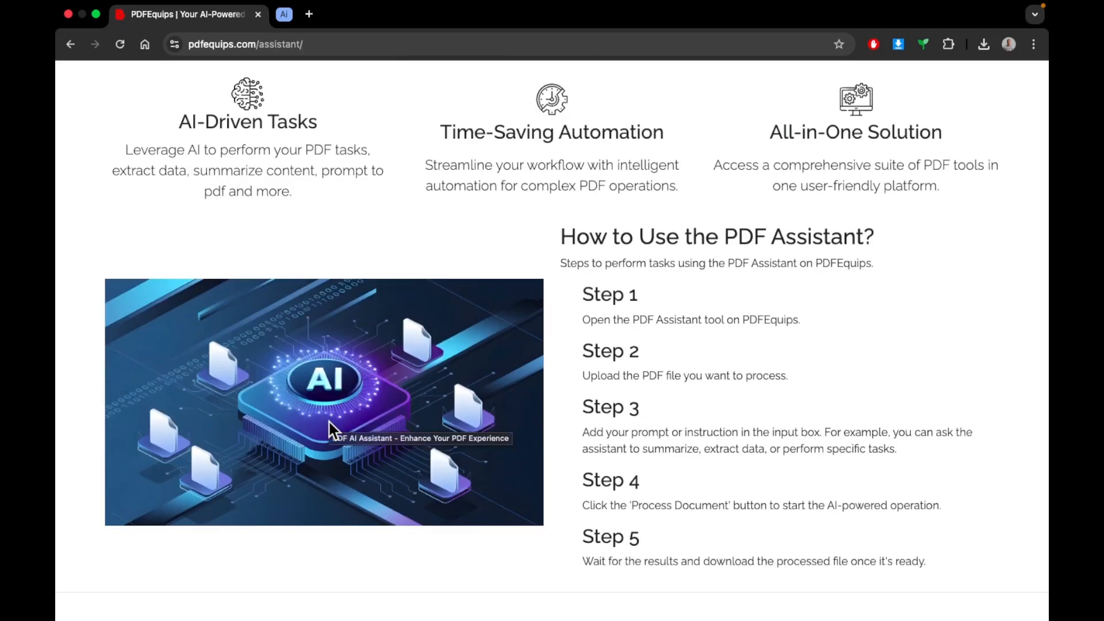
scroll(599, 271, up, 7)
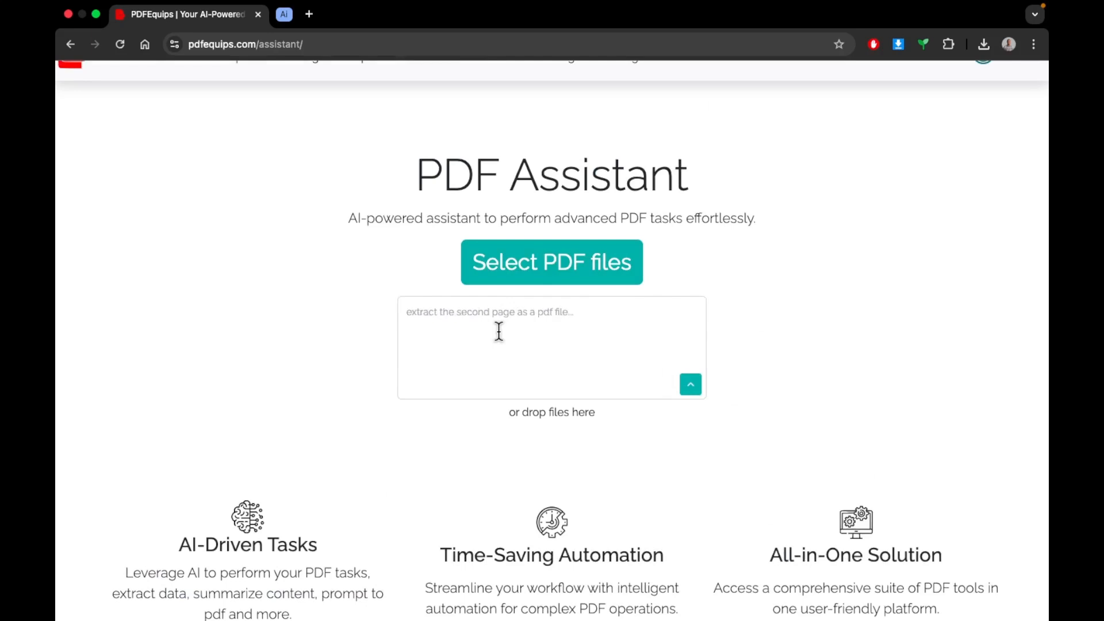
click(525, 279)
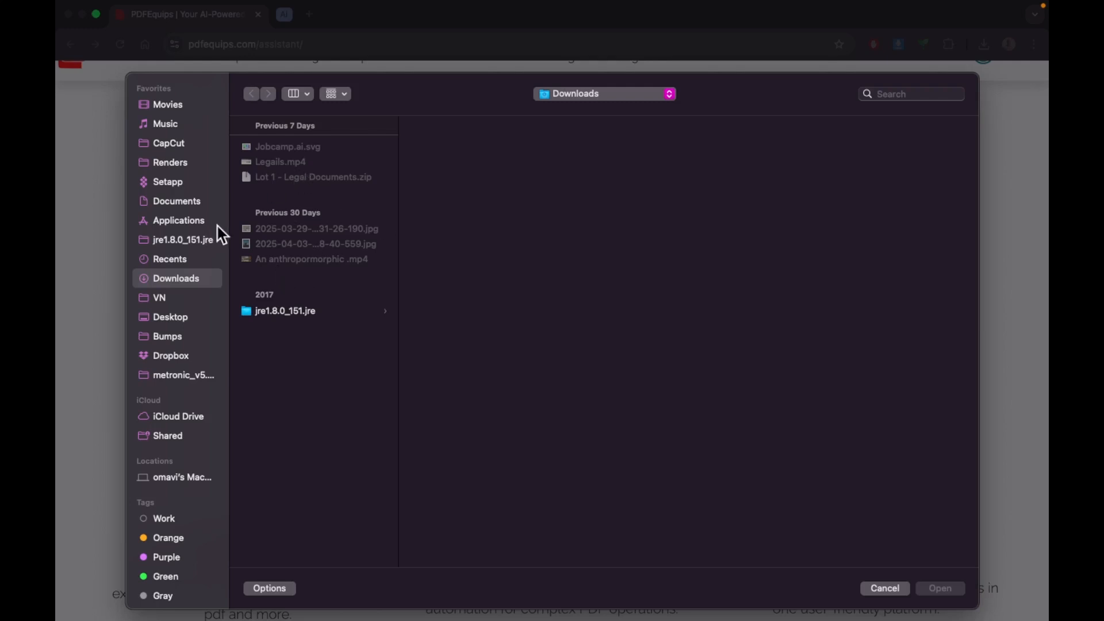
click(190, 275)
click(290, 177)
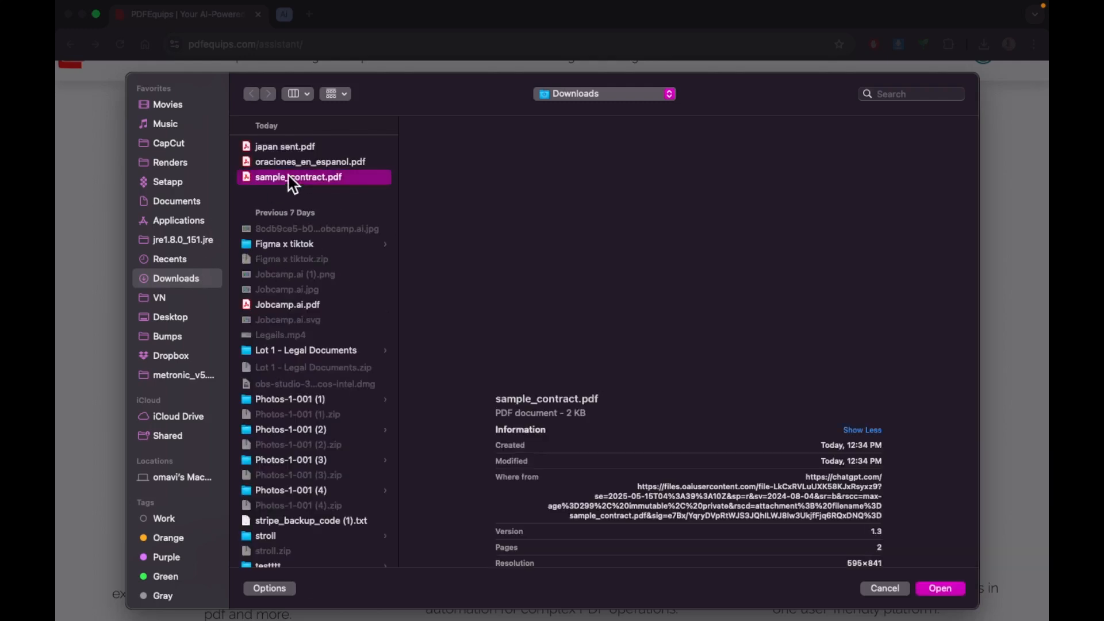
double_click(293, 179)
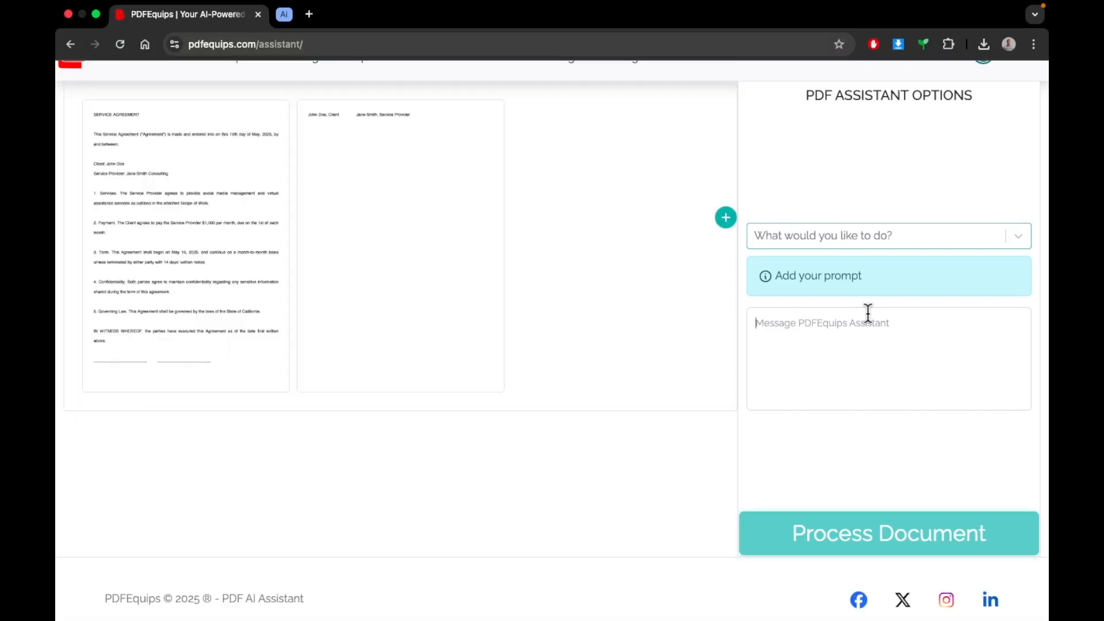
Step: Set the assistant's action for the uploaded contract to Ask about your document
click(868, 313)
click(1016, 235)
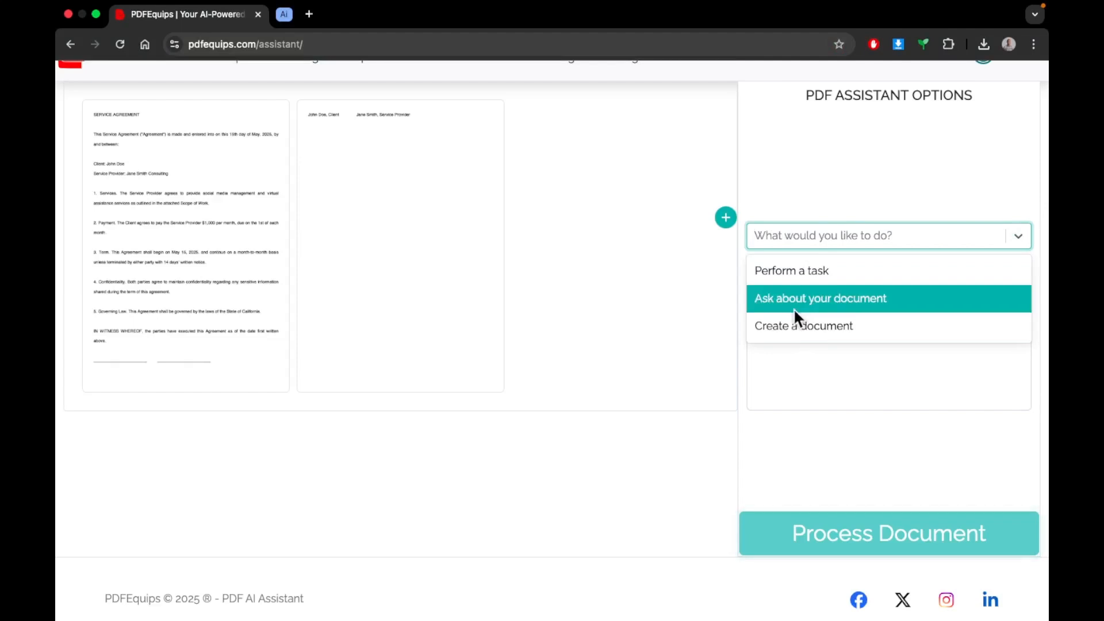
click(786, 296)
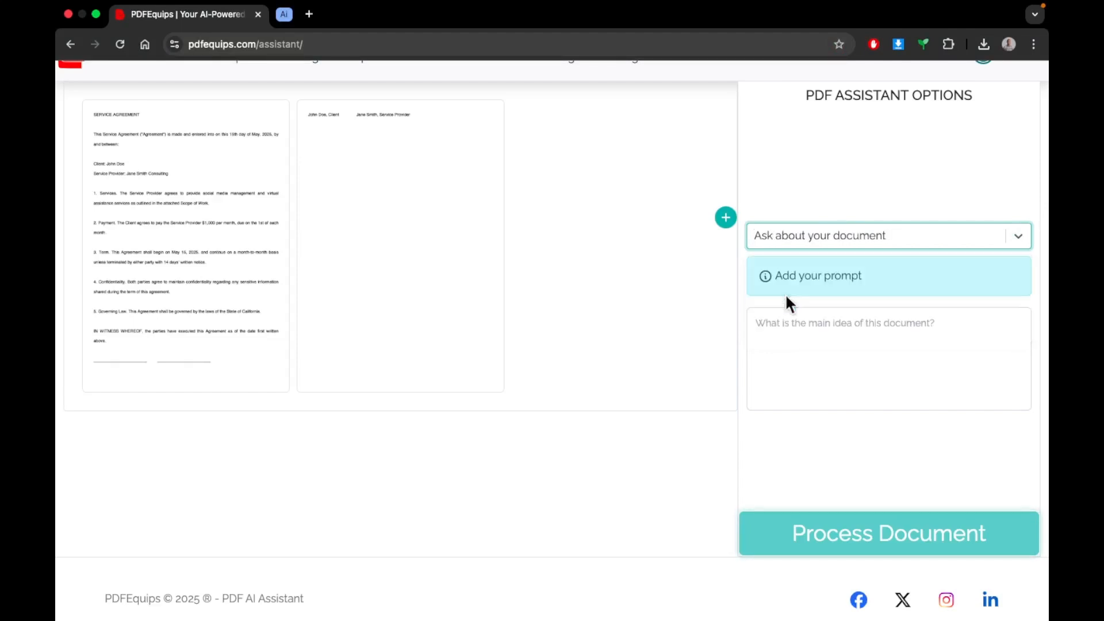
Step: Enter the prompt "Who are the concerned parties in this contract?" and process the document
click(803, 335)
text(H)
key(BackSpace)
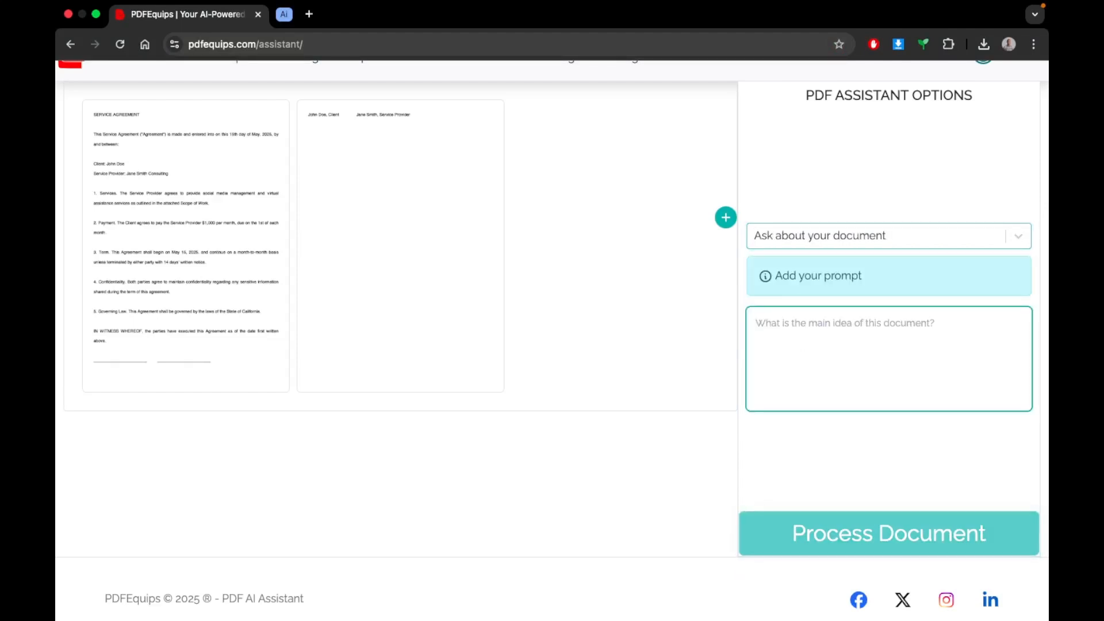
text(H)
key(BackSpace)
text(Who are t)
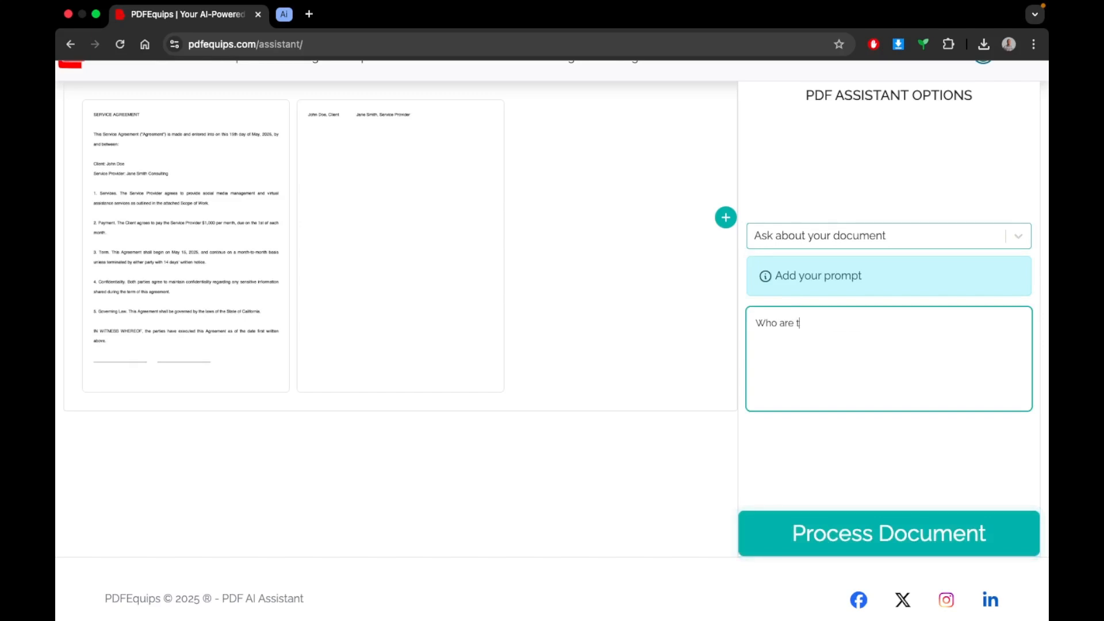
text(he concered )
text(erned )
text(parties )
text(in this contract?)
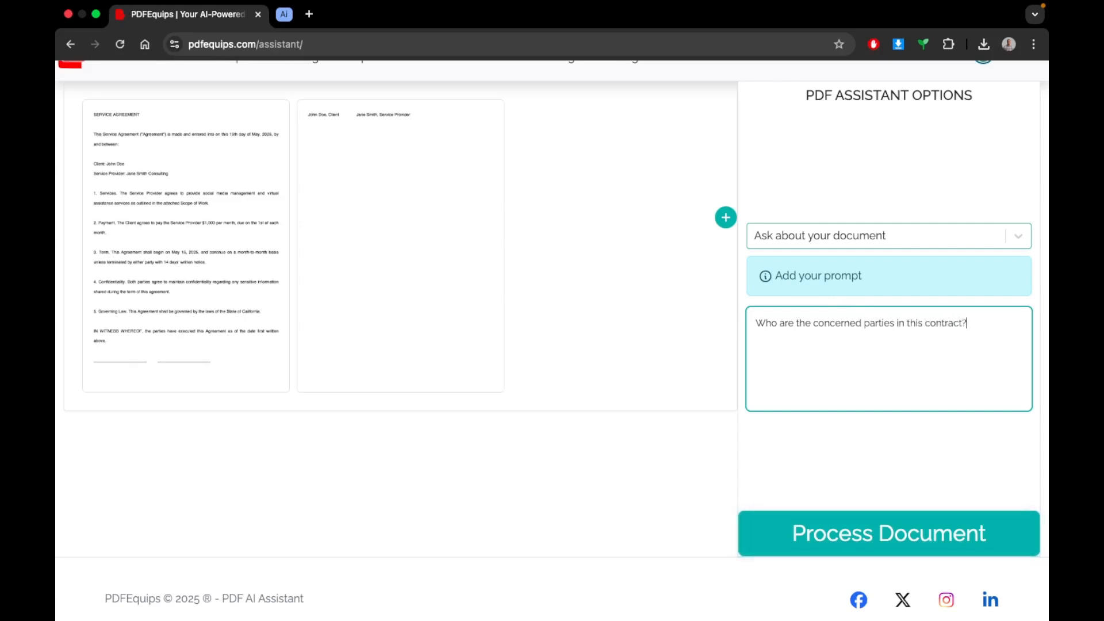
click(825, 552)
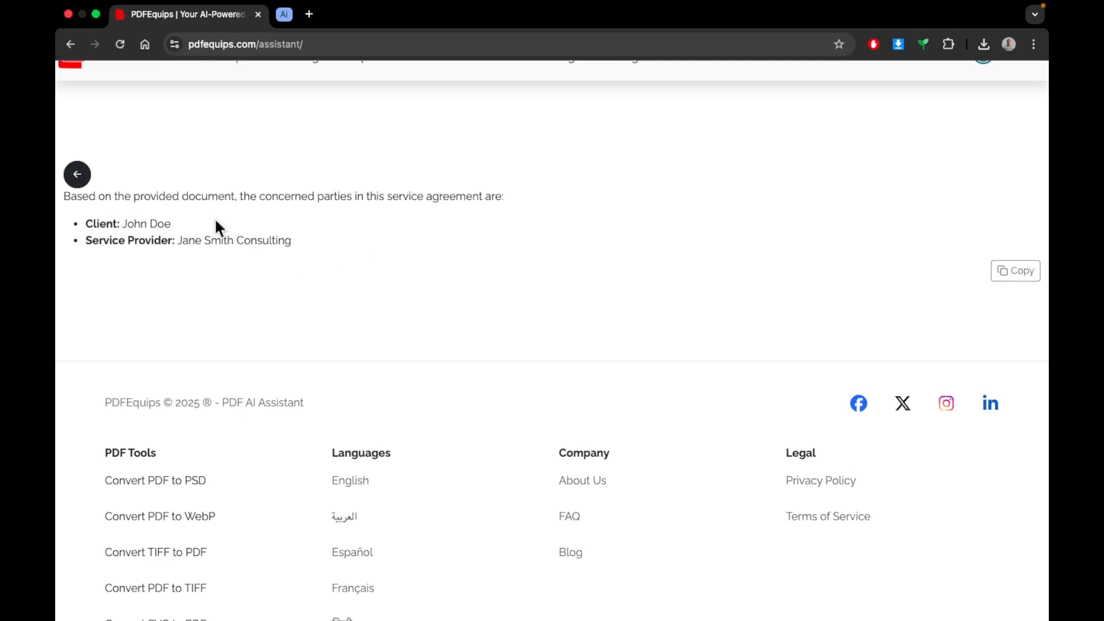
Step: Copy the assistant's answer about the contract parties and return to the assistant options
click(1015, 271)
click(70, 175)
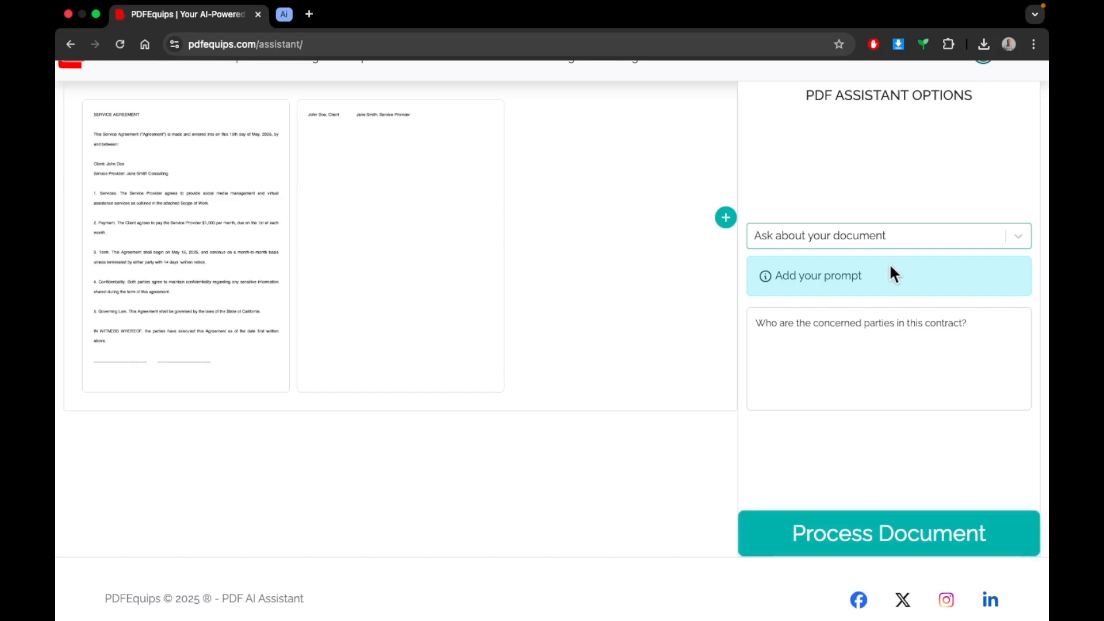
Step: Switch the assistant's action to Perform a task and view the available actions again
scroll(810, 395, up, 1)
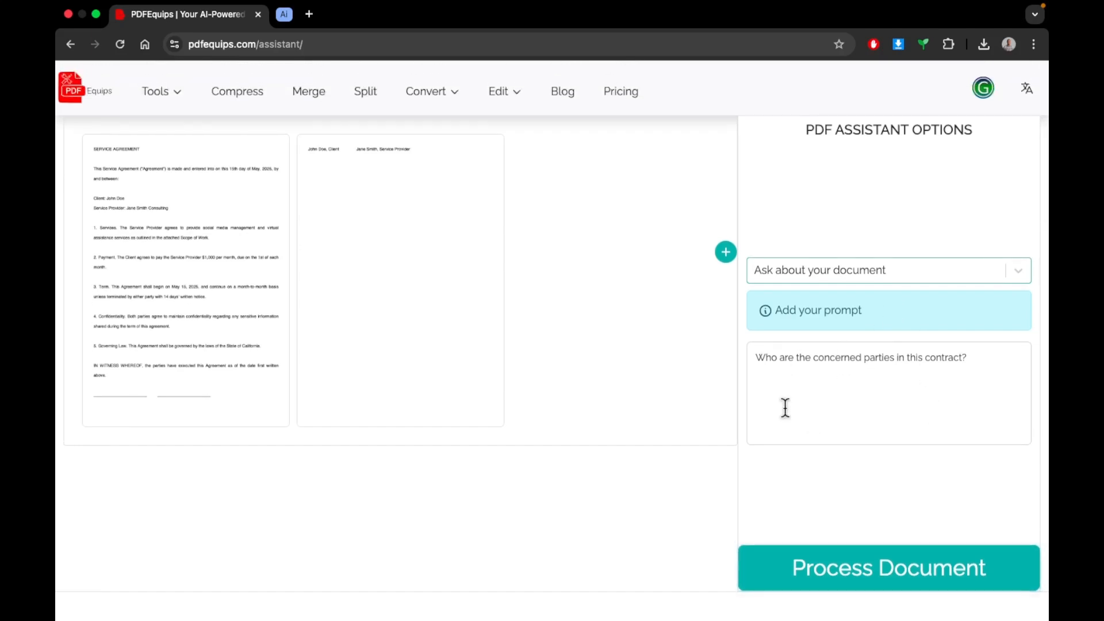
click(1014, 270)
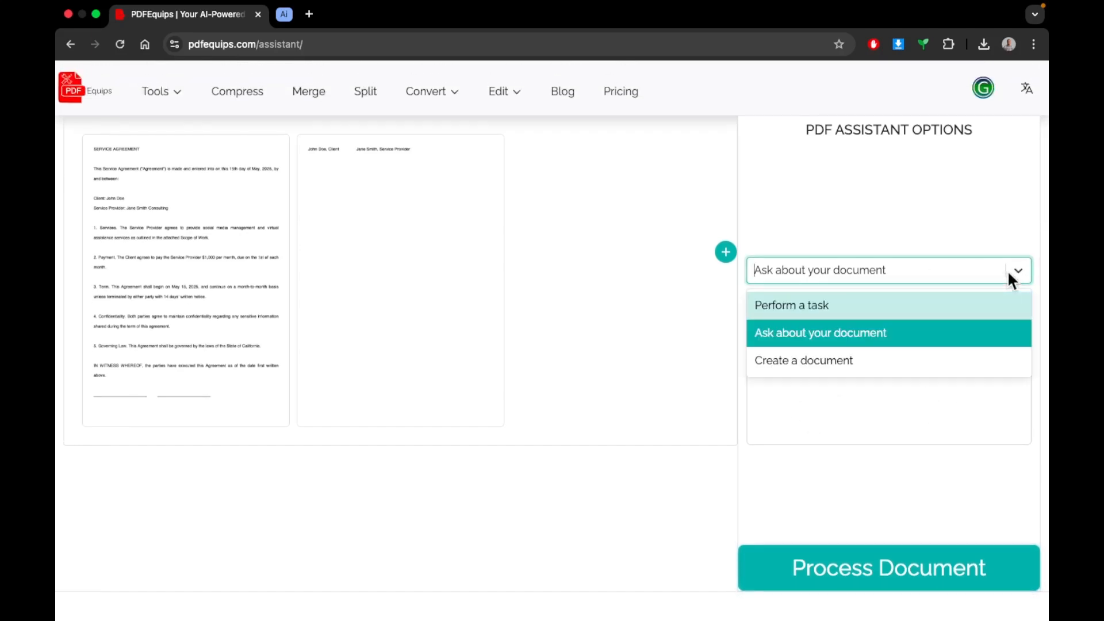
click(823, 308)
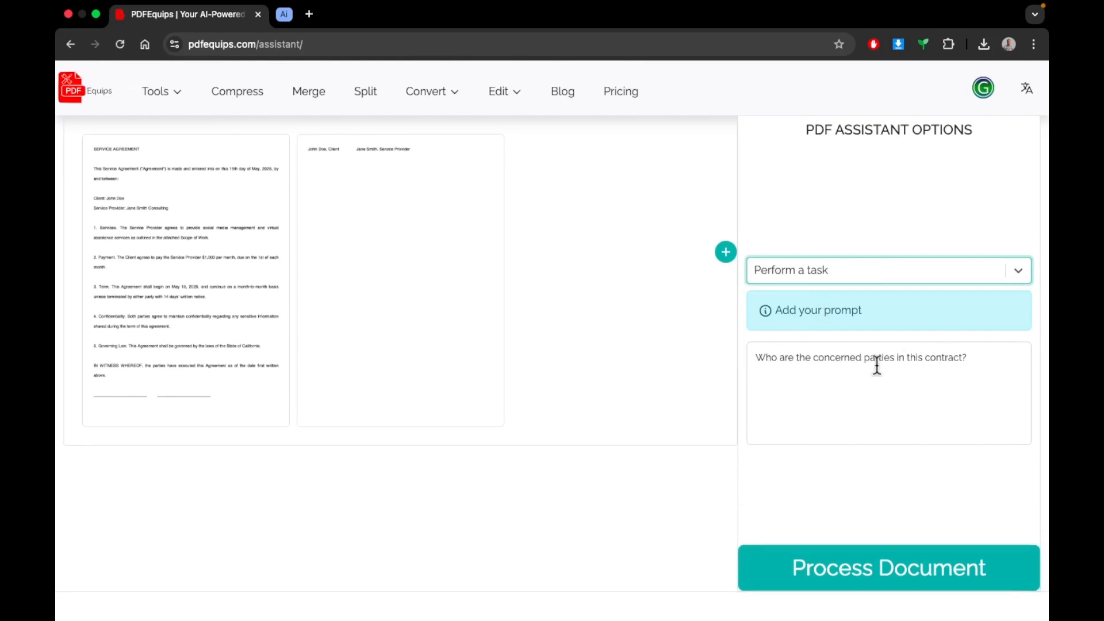
click(1017, 270)
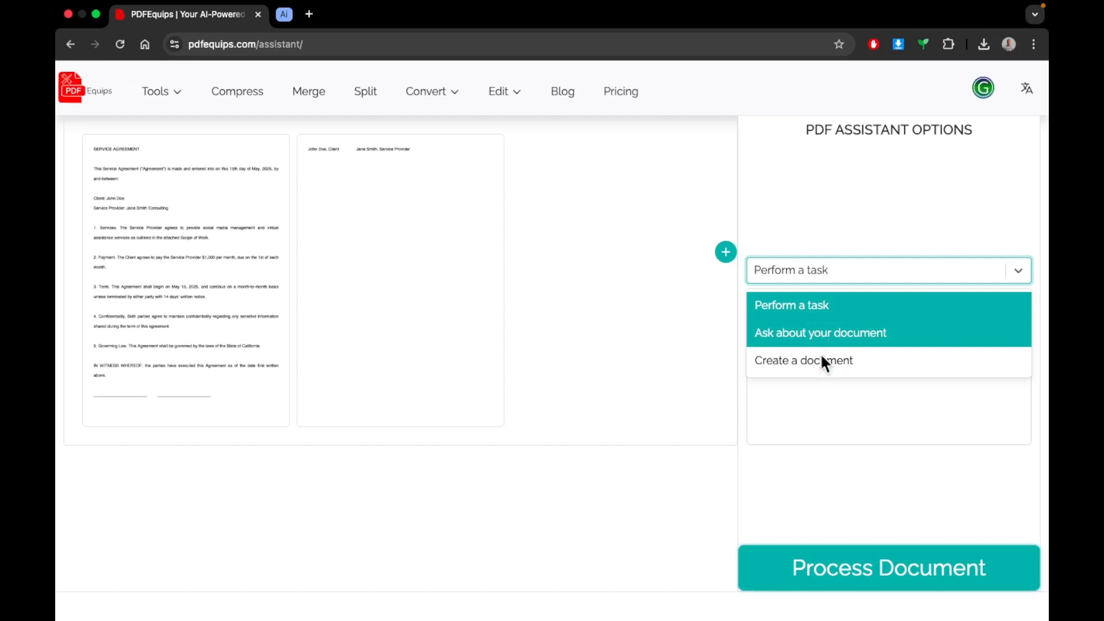
Step: Replace the prompt with "Please give me a two sentence summary of this contract?" and process the document
click(828, 402)
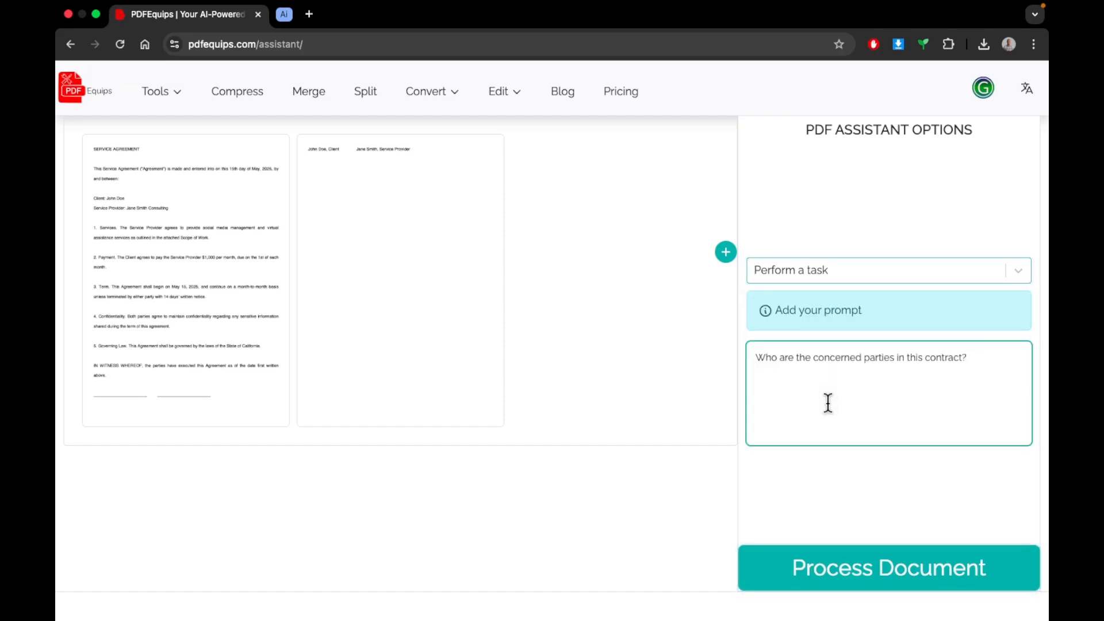
key(super+BackSpace)
text(C)
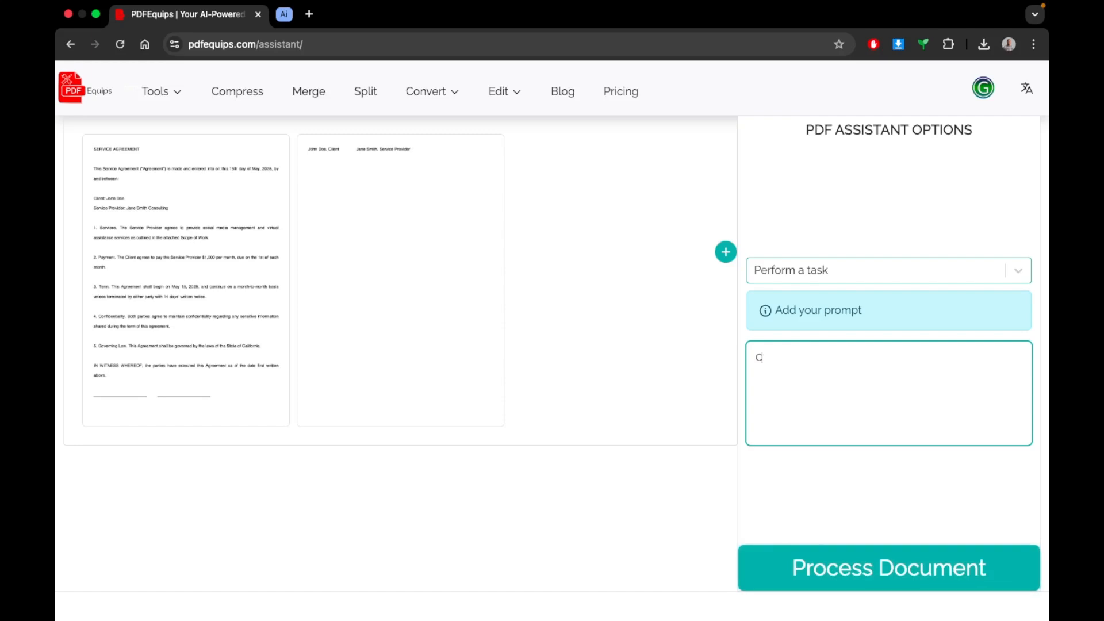
key(BackSpace)
text(Ca)
key(BackSpace)
key(BackSpace)
text(Please give me a two sentence summary)
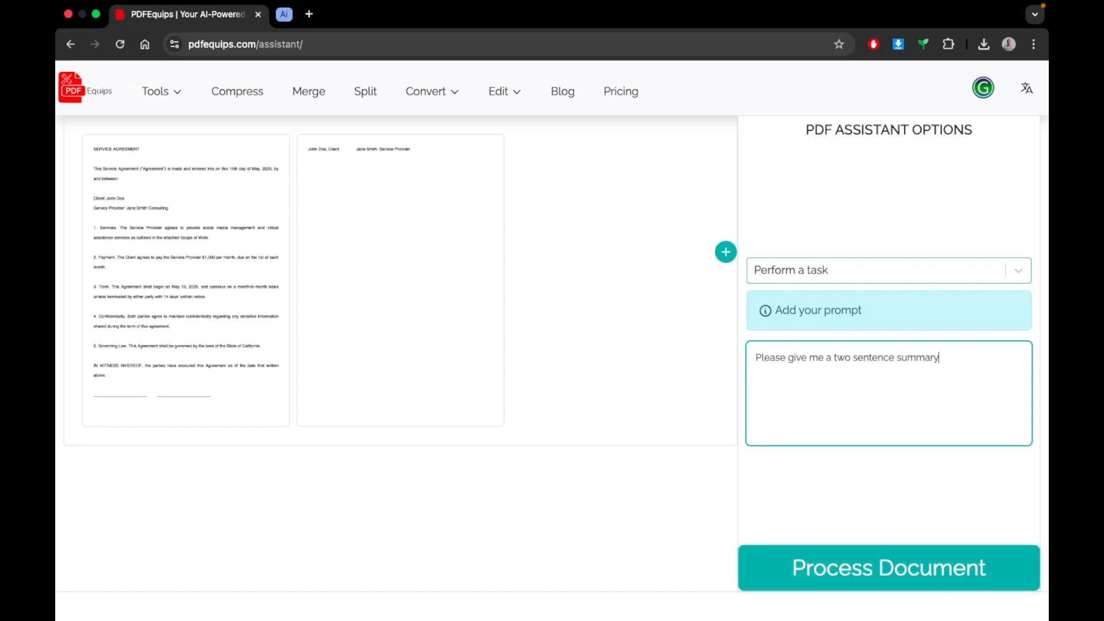
text( fo ths contract?)
click(915, 572)
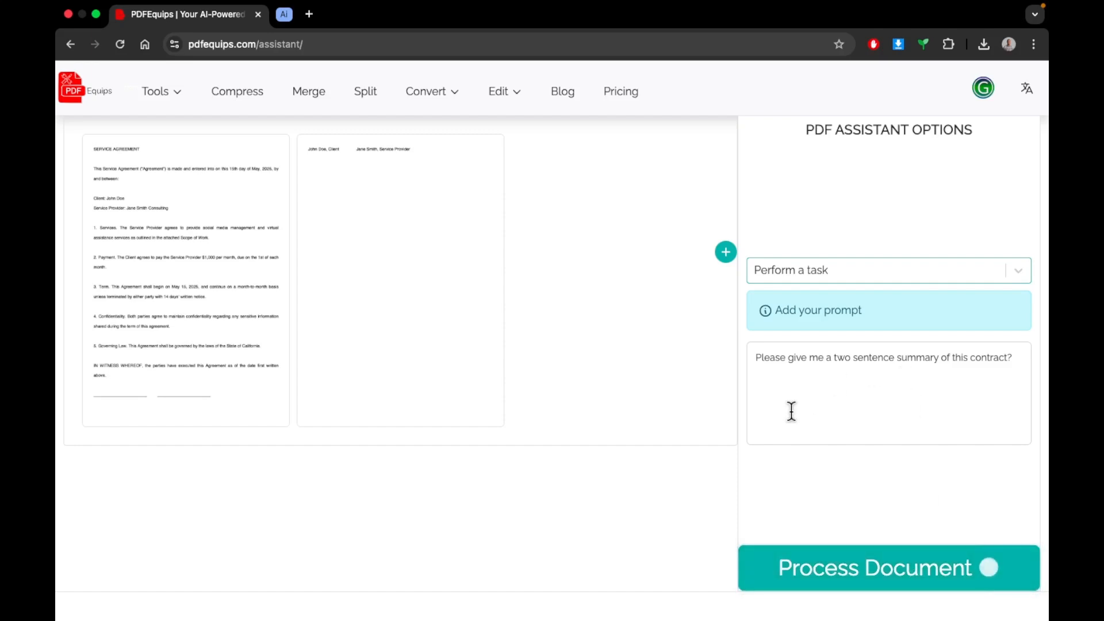
Step: Examine the assistant's response to the summary request, highlighting its introductory line and the listed client and service provider
scroll(788, 412, down, 1)
scroll(787, 412, up, 1)
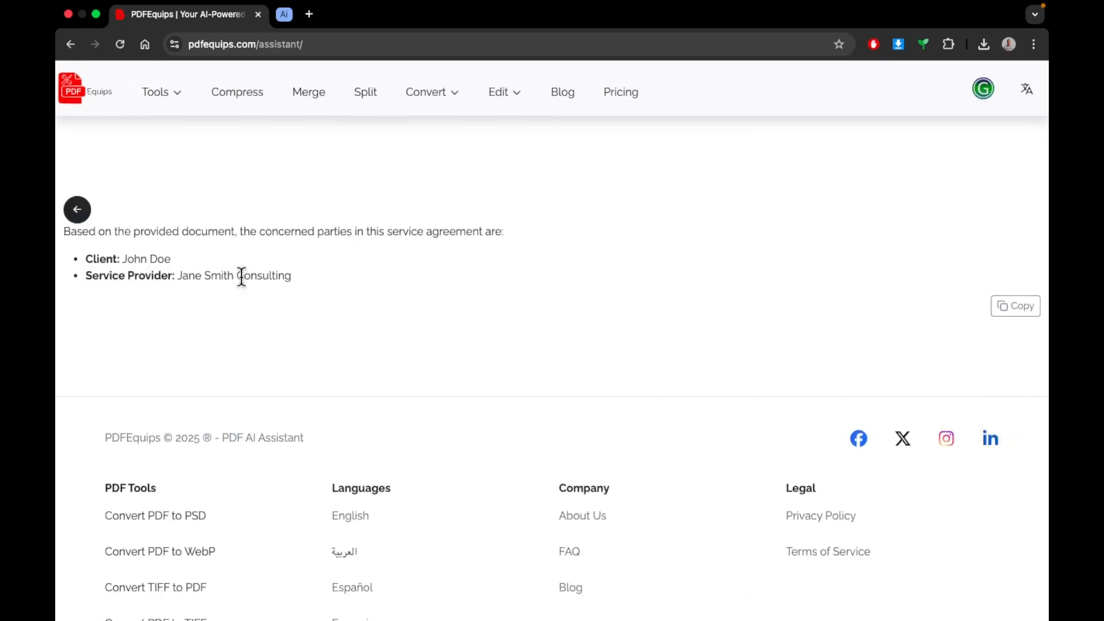
drag(85, 257, 252, 286)
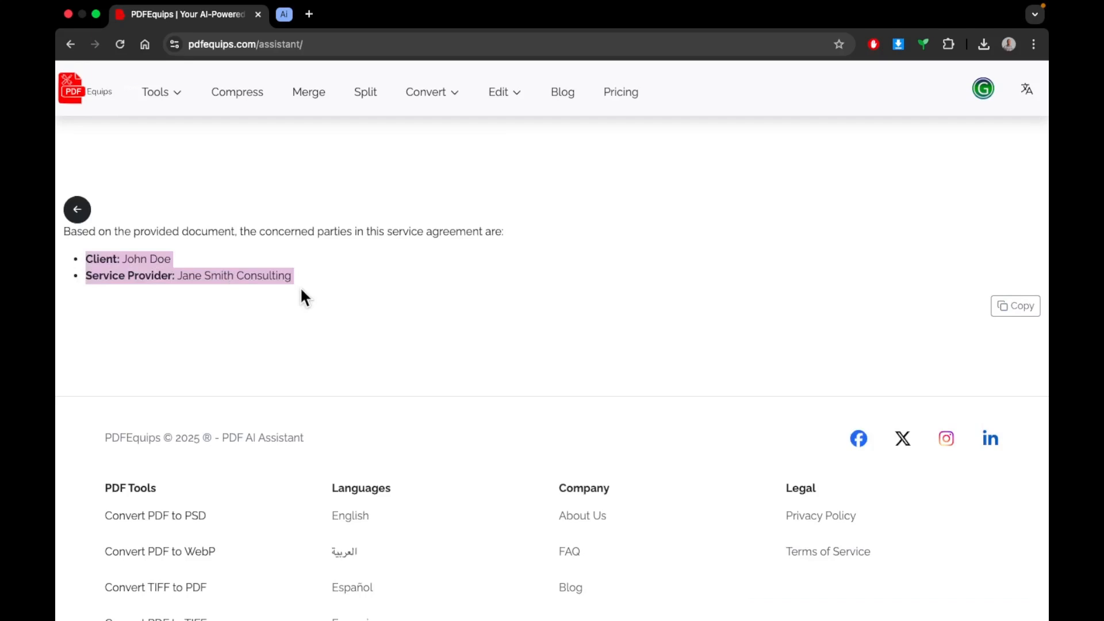
triple_click(402, 230)
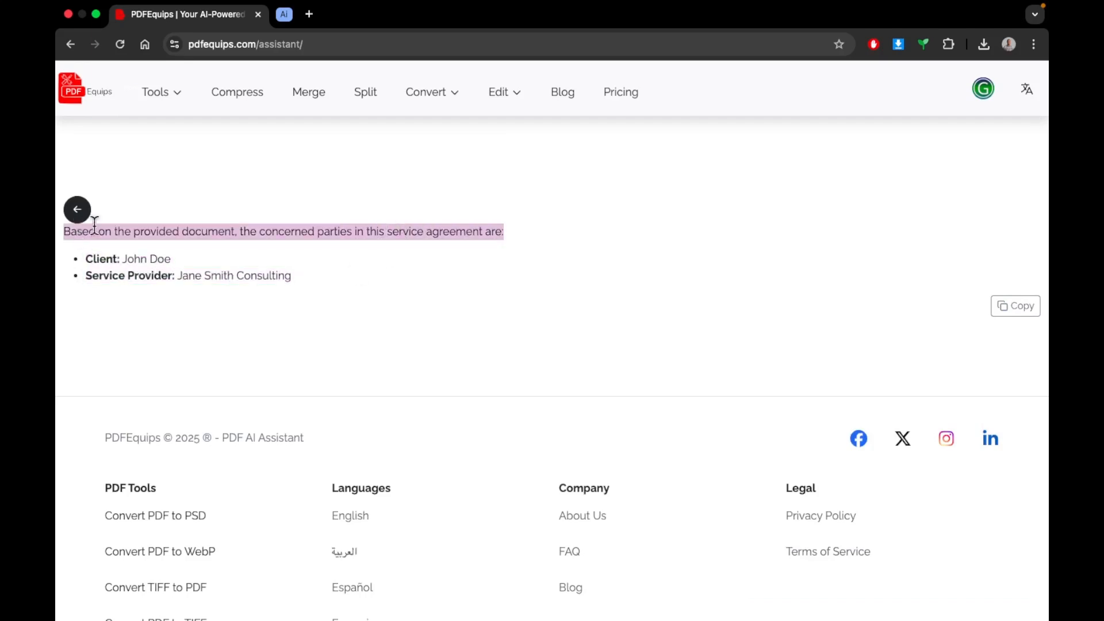
click(251, 237)
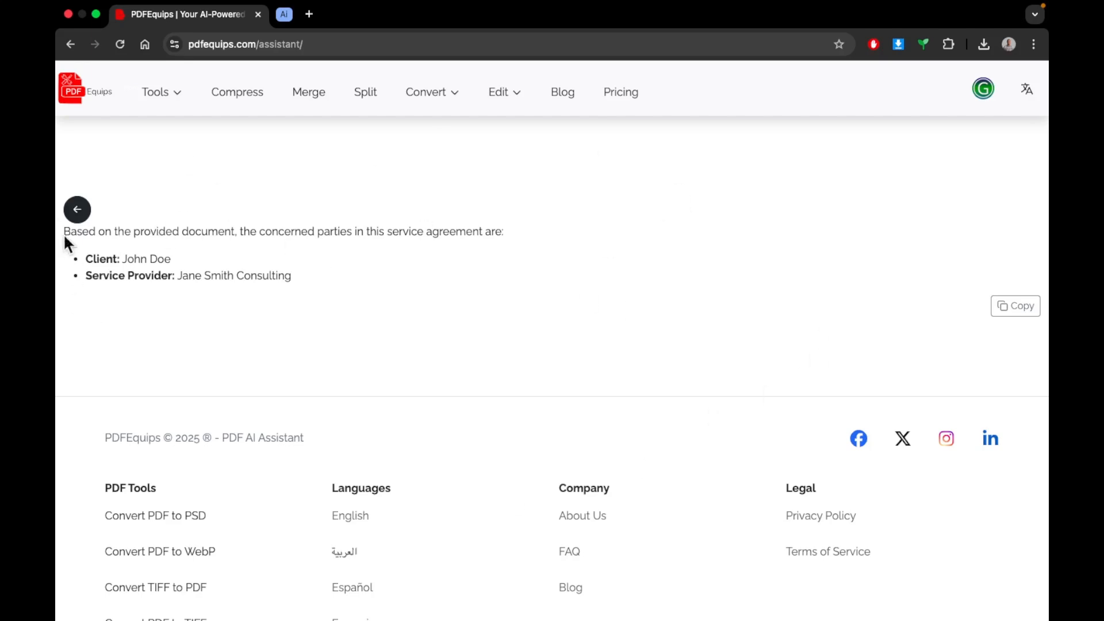
drag(64, 234, 284, 268)
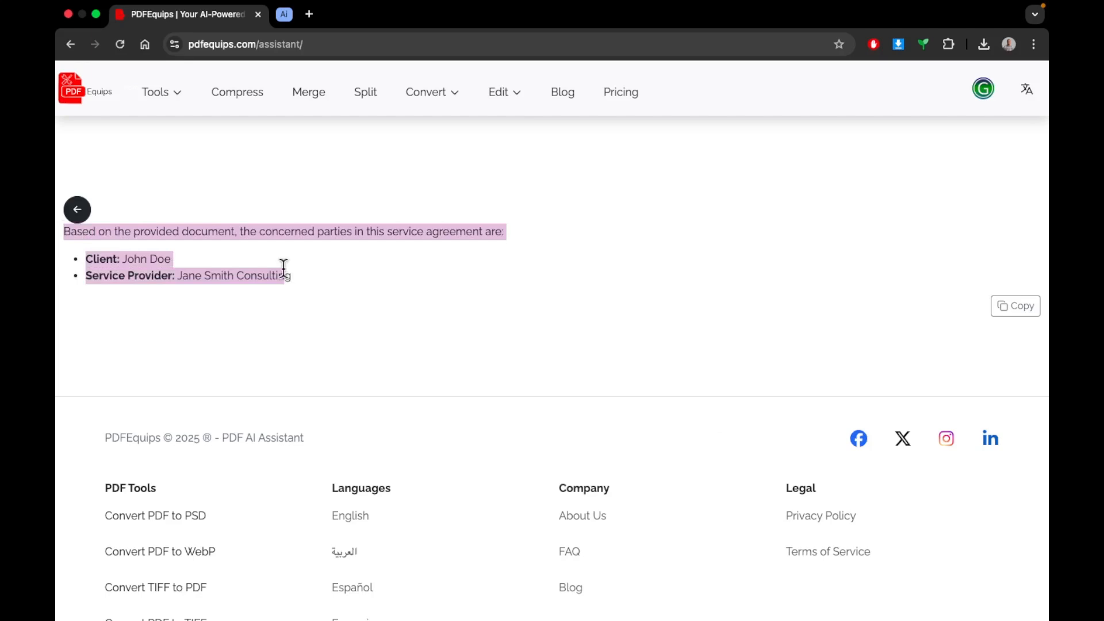
click(466, 188)
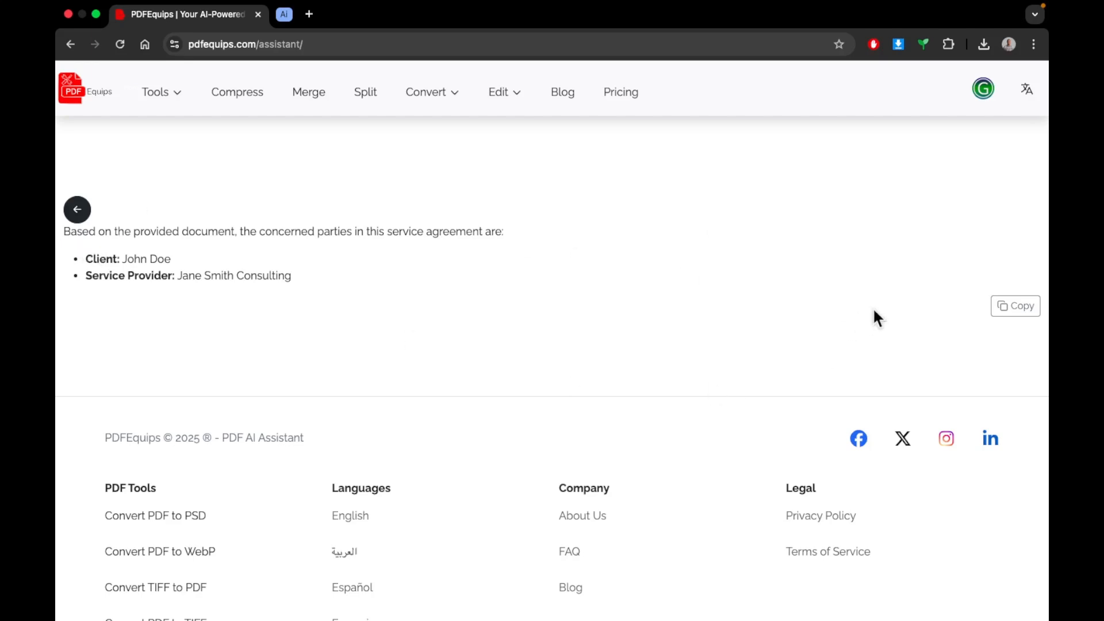
Step: Copy the response to the summary request and go back to the prompt options
click(1029, 309)
click(77, 210)
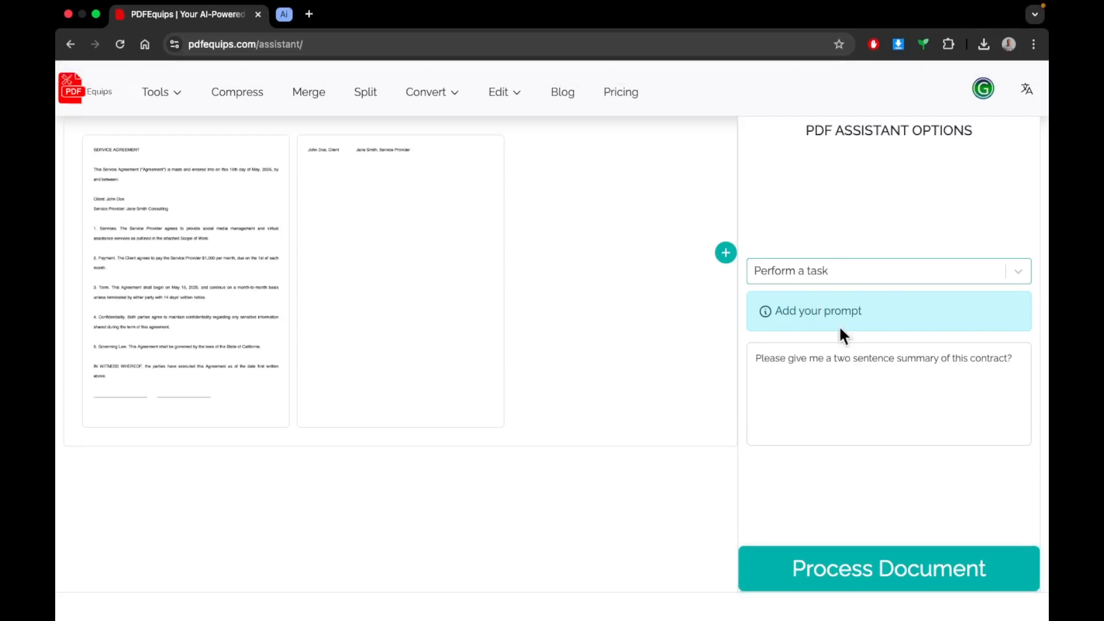
Step: Replace the summary prompt with "Tell me about item 2 of the contract." and process the document
triple_click(856, 357)
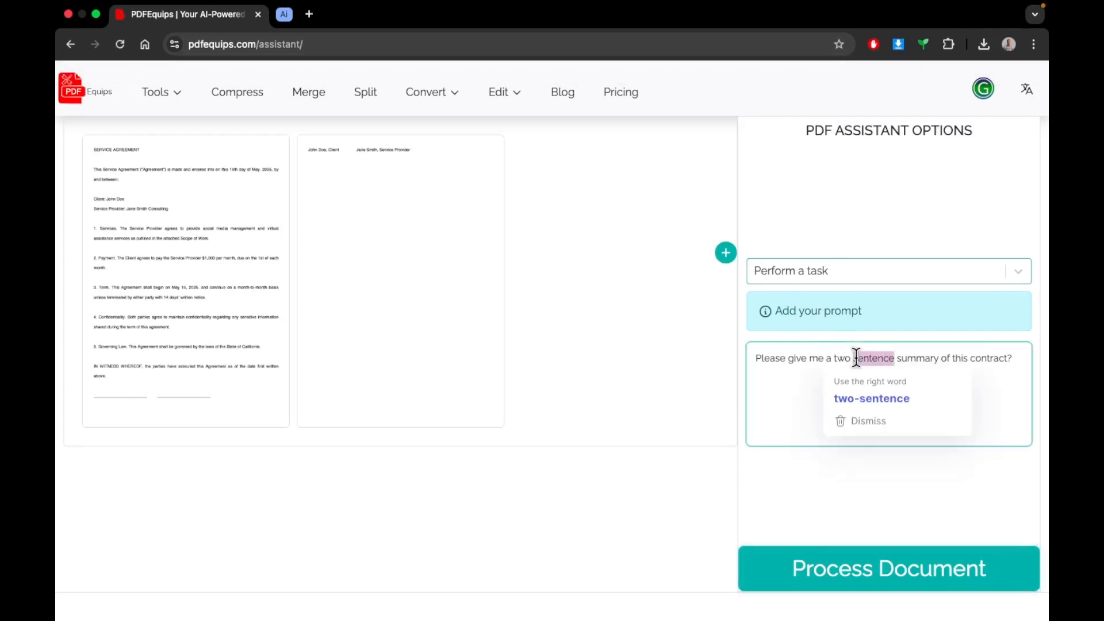
click(956, 274)
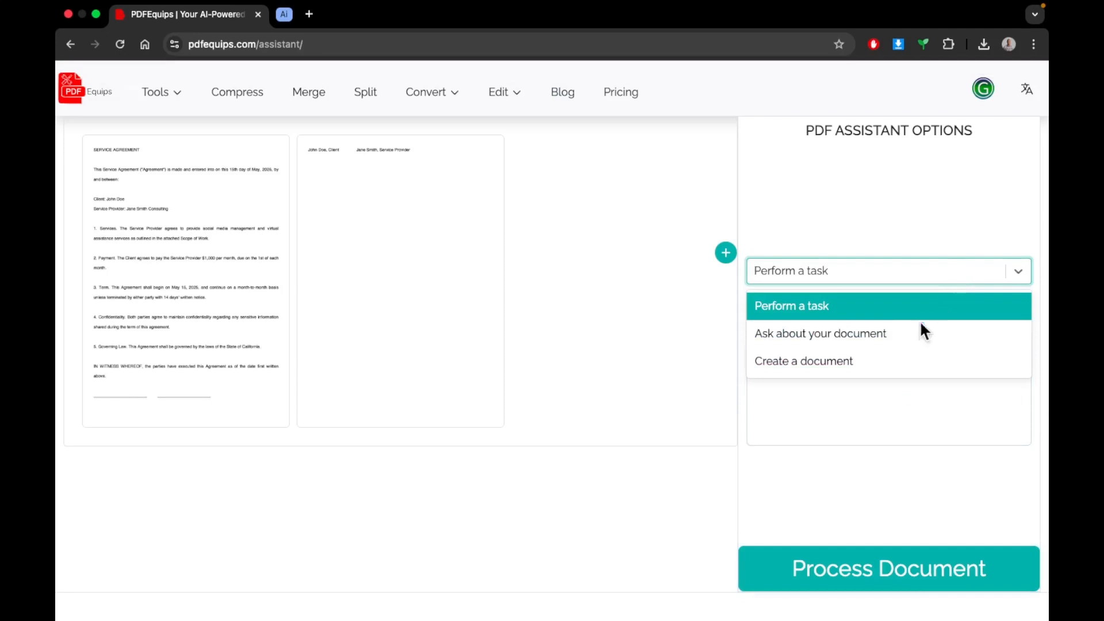
click(862, 395)
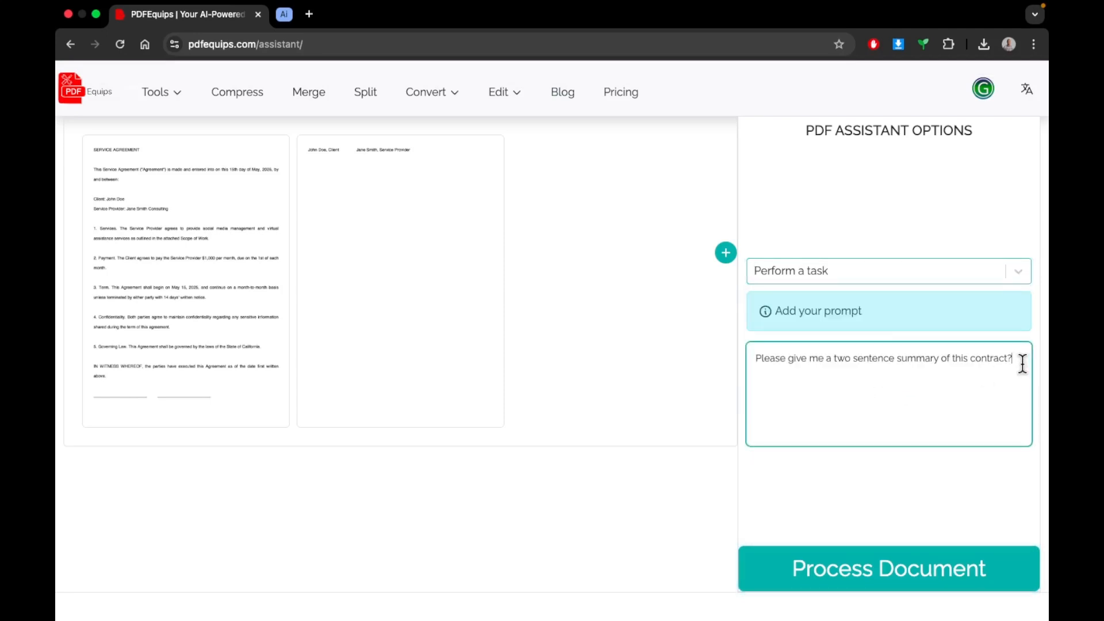
key(ctrl+a)
key(BackSpace)
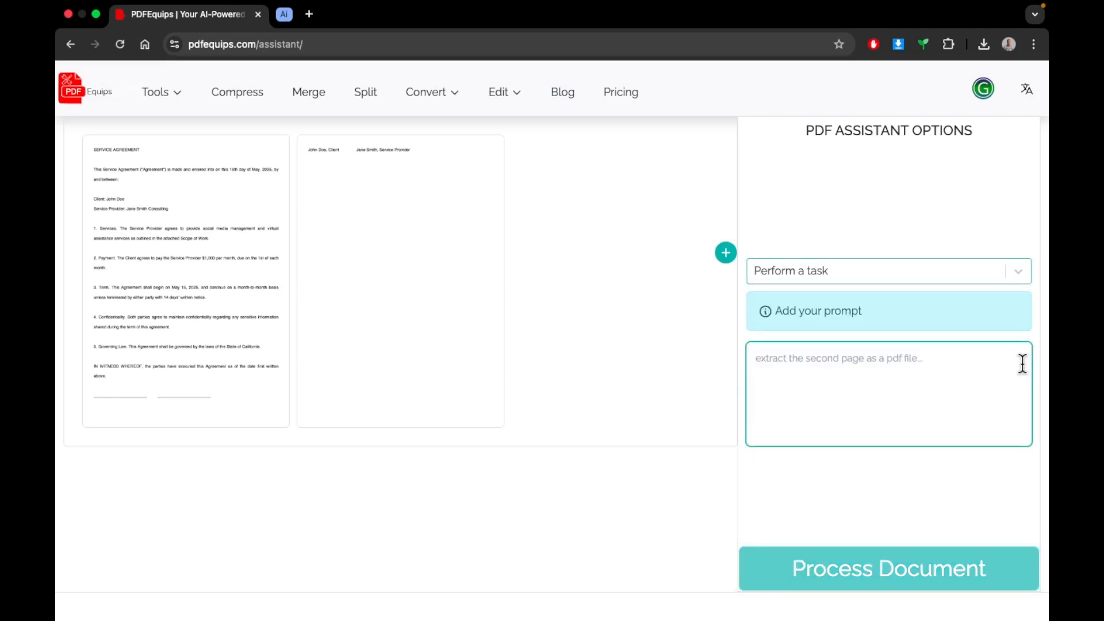
text(T)
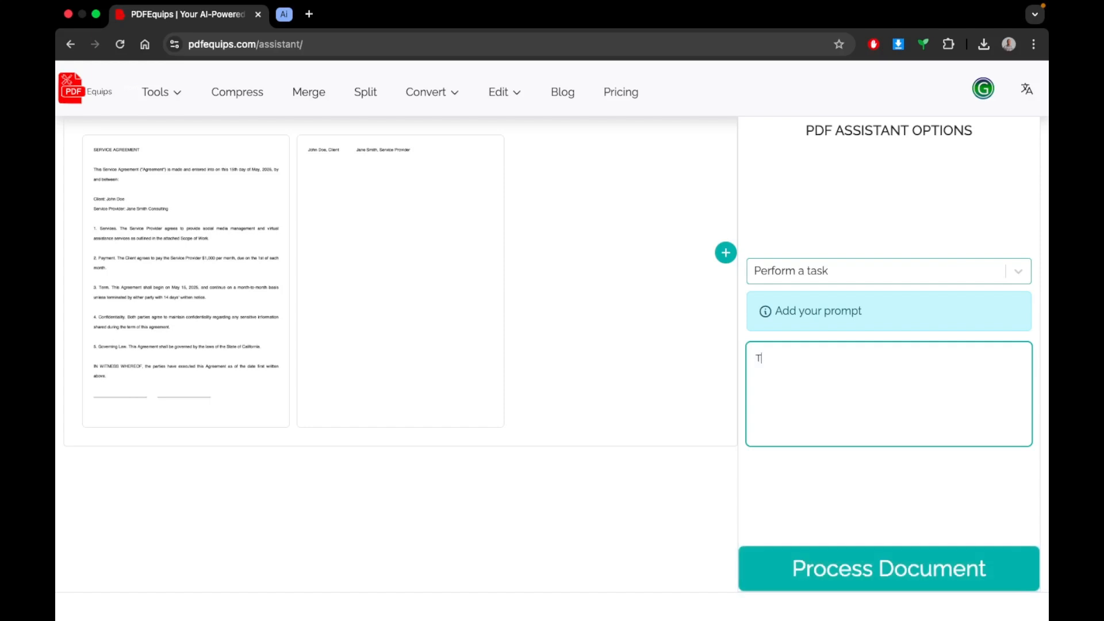
text(ell me abou)
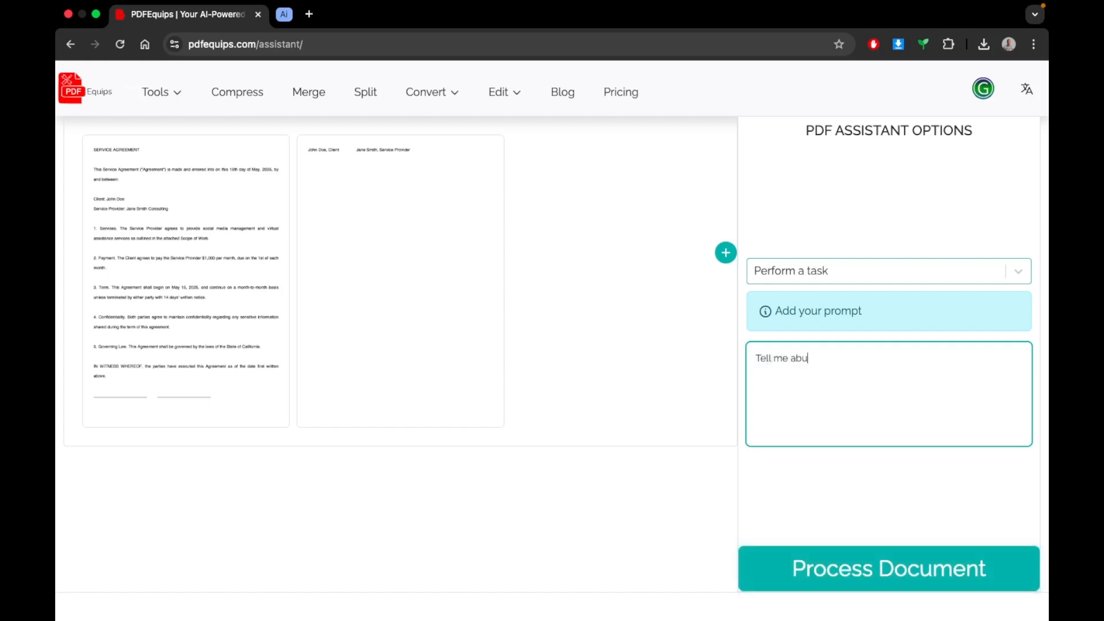
key(BackSpace)
text(out item 2 of the contract.)
click(929, 569)
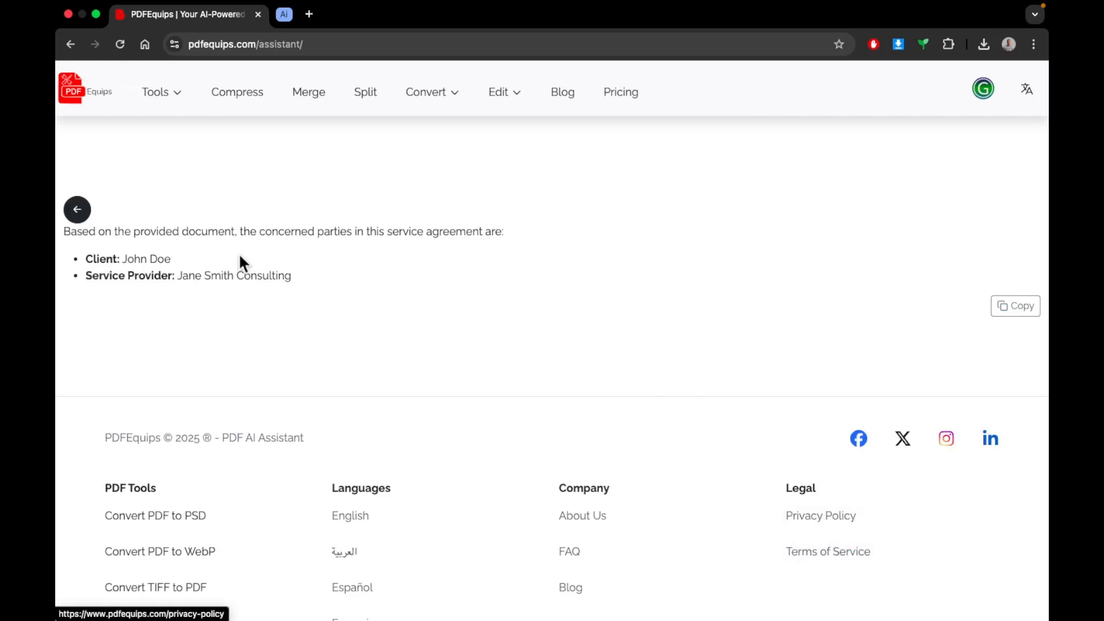
Step: Return to the prompt options and switch the assistant's mode to Create a document
click(76, 208)
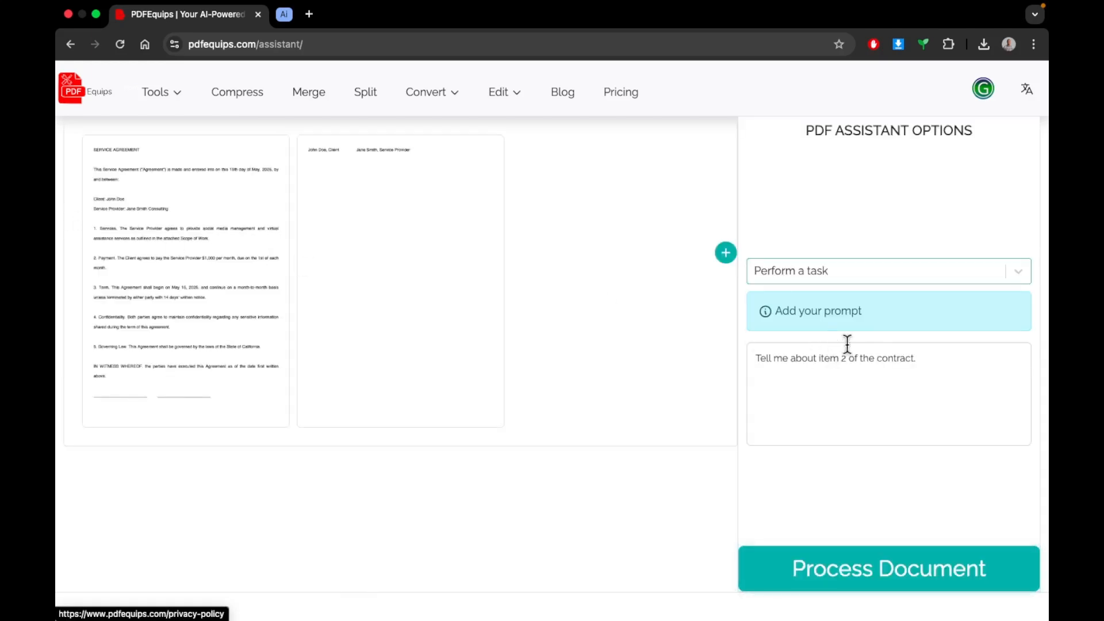
click(906, 277)
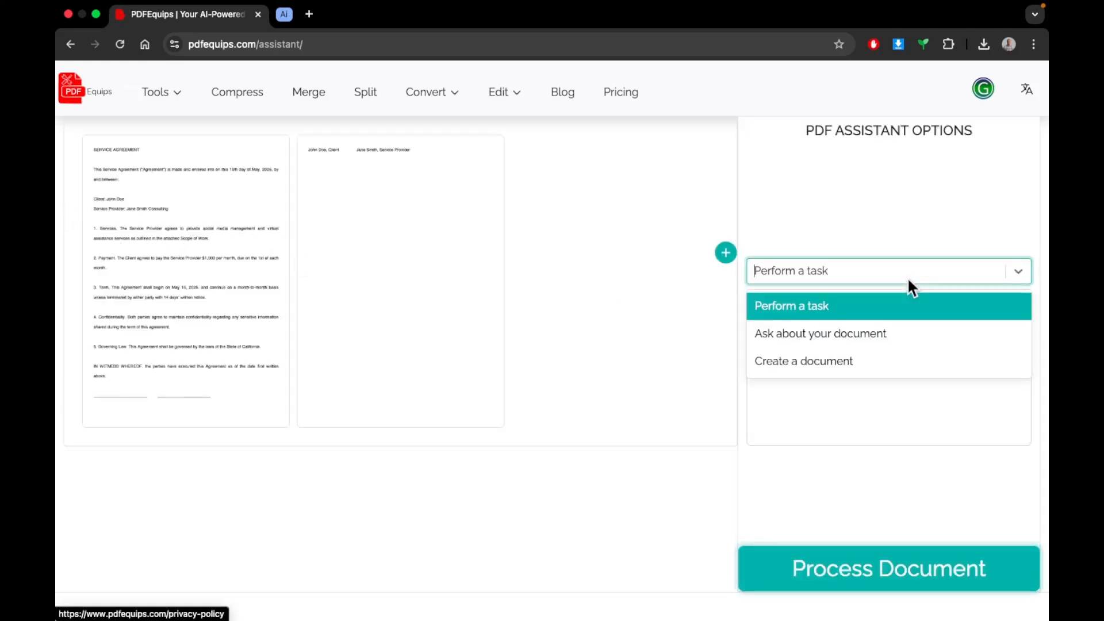
click(852, 370)
Step: Replace the prompt with "Can you create a summary document of the contract?" and process the document
click(851, 374)
key(super+a)
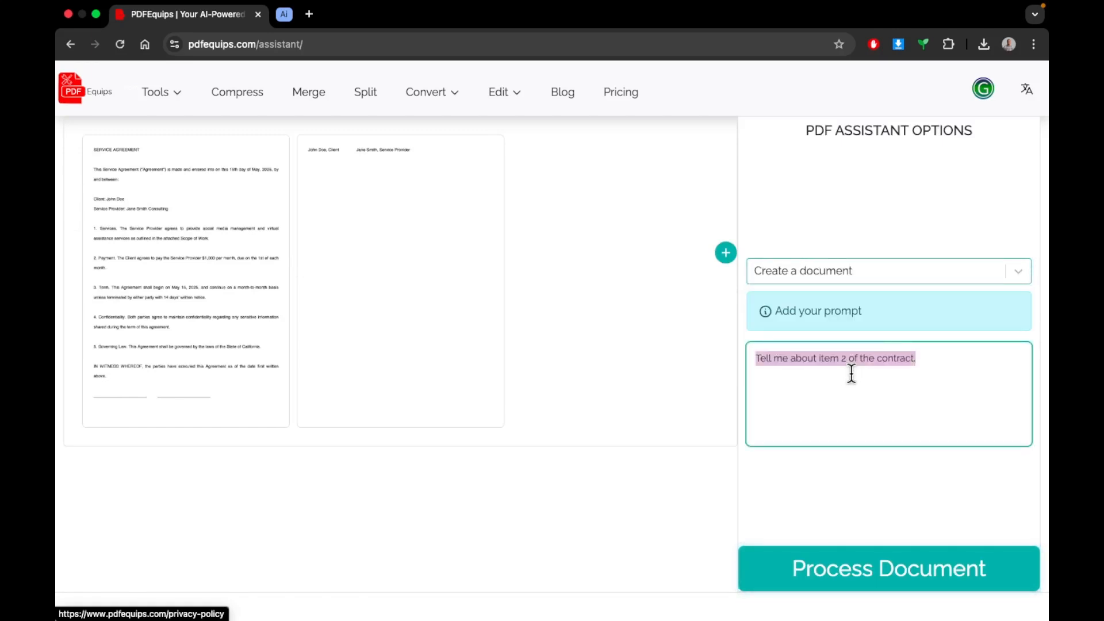
key(BackSpace)
text(Can you )
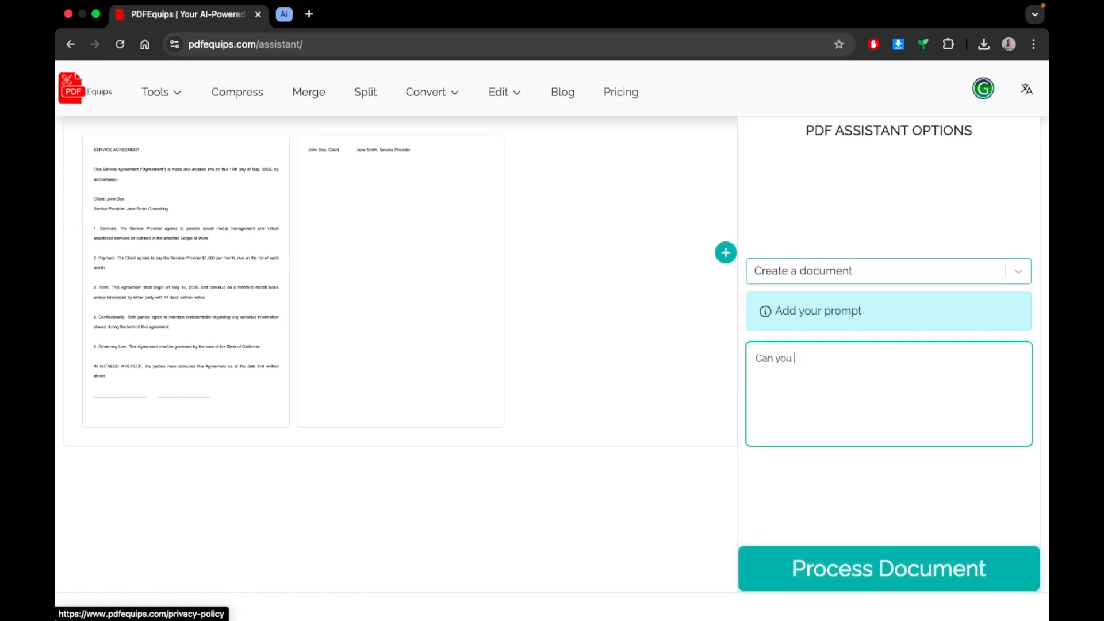
text(create a summayry docuemen)
key(BackSpace)
key(BackSpace)
key(BackSpace)
key(BackSpace)
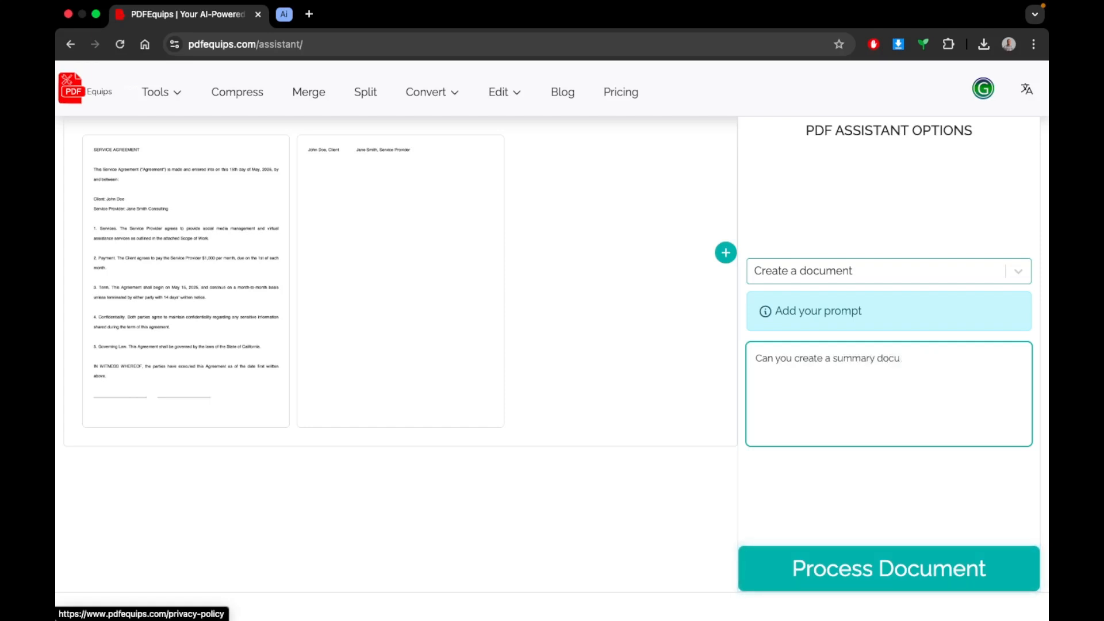
text(ment of the contract?)
click(914, 566)
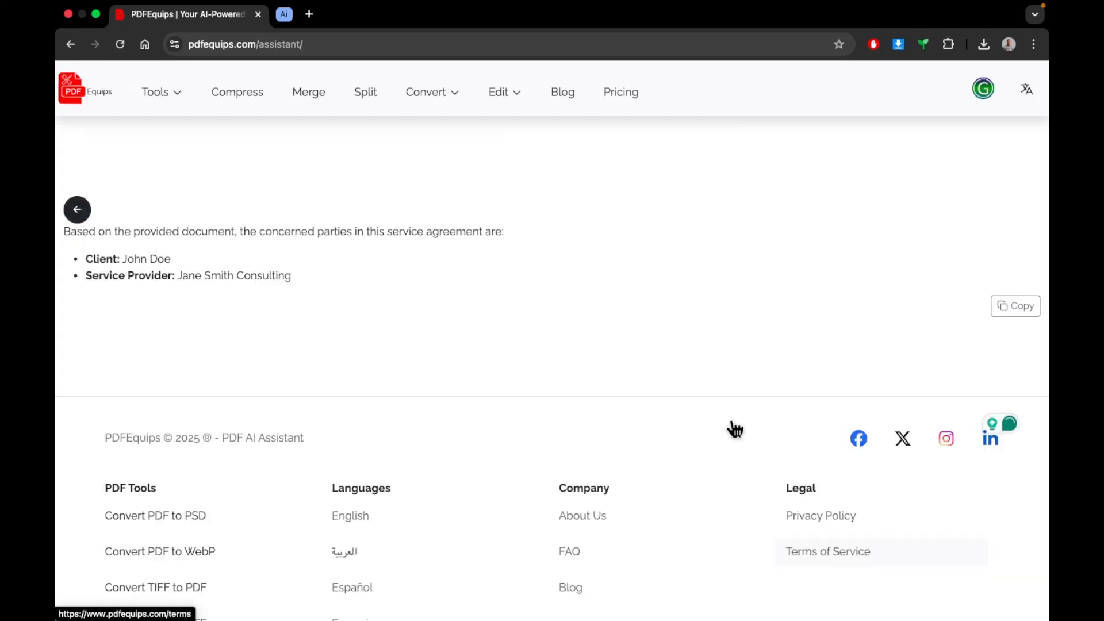
Step: Return to the prompt options and read through the service agreement's clauses in the enlarged page preview
click(77, 209)
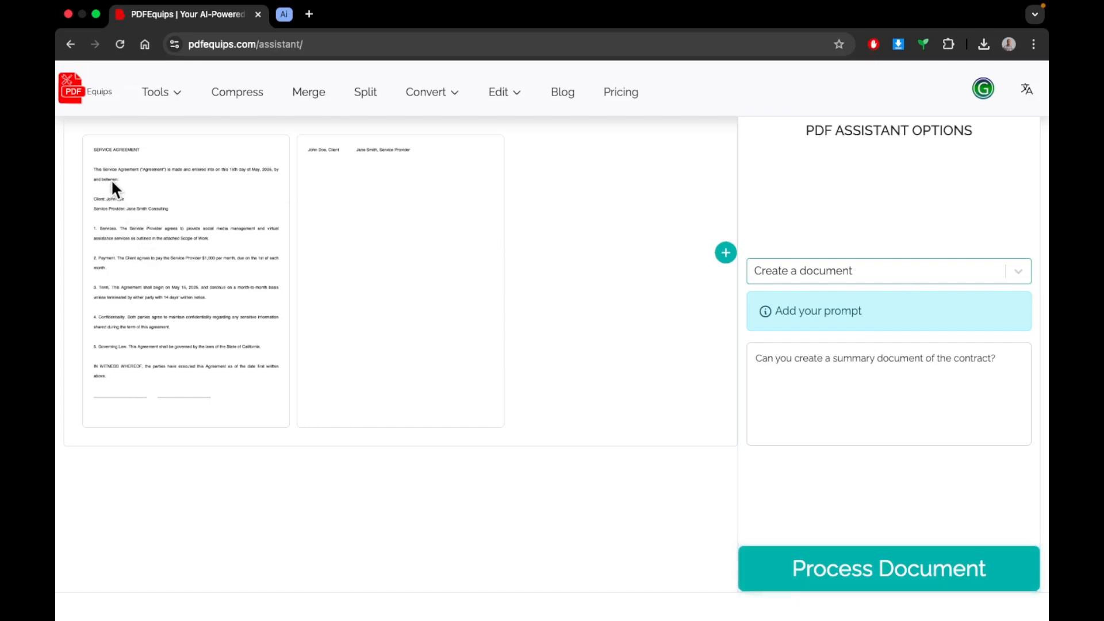
scroll(112, 178, up, 5)
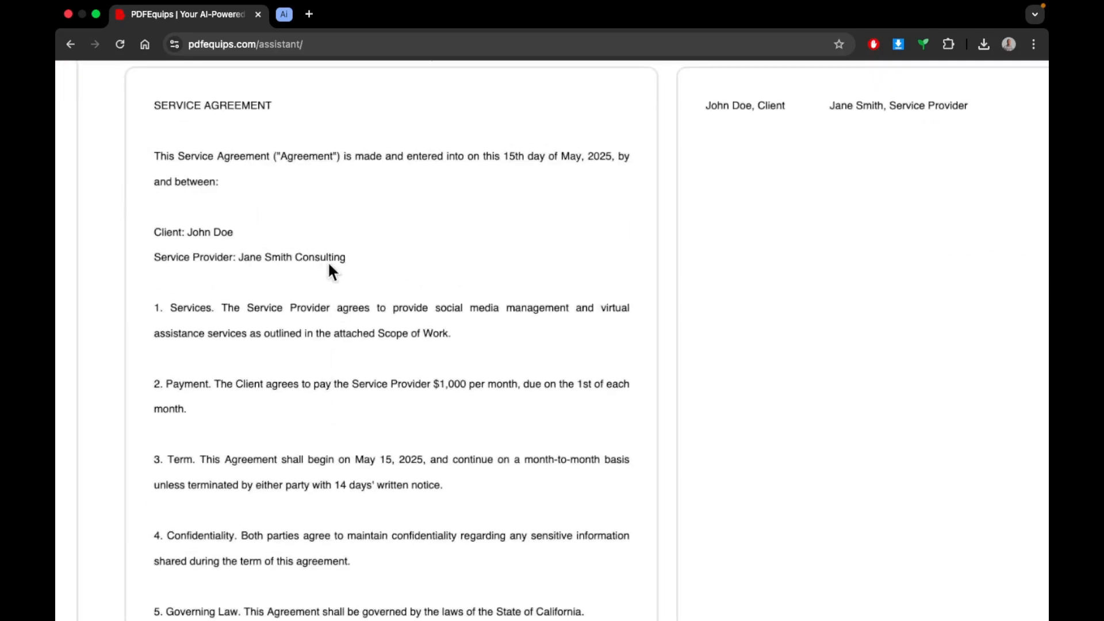
scroll(345, 147, down, 2)
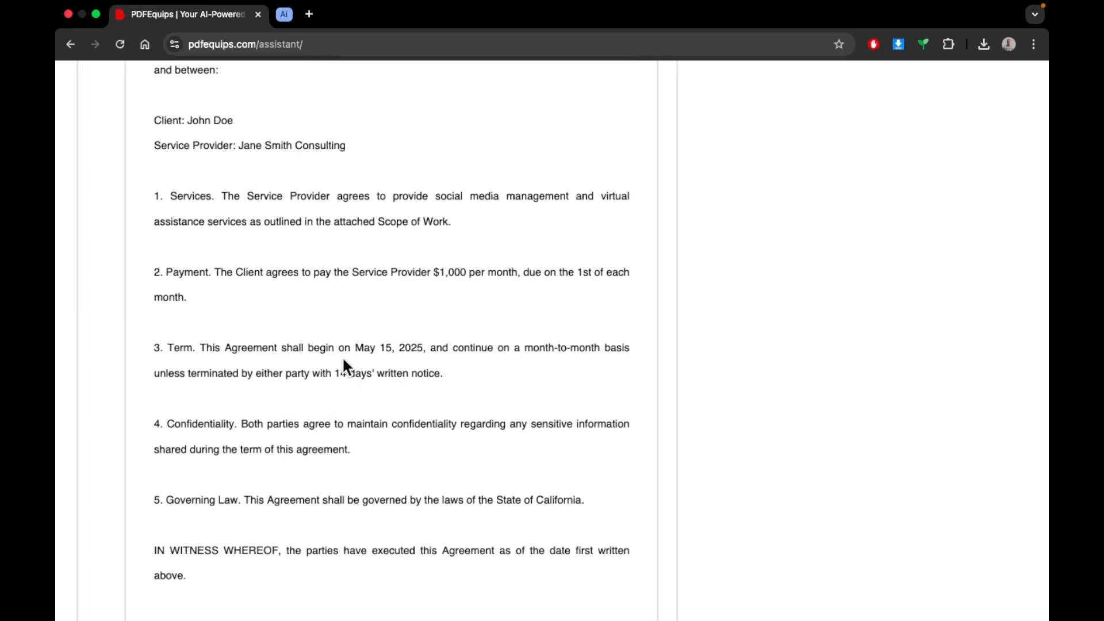
scroll(344, 362, down, 2)
scroll(344, 359, down, 5)
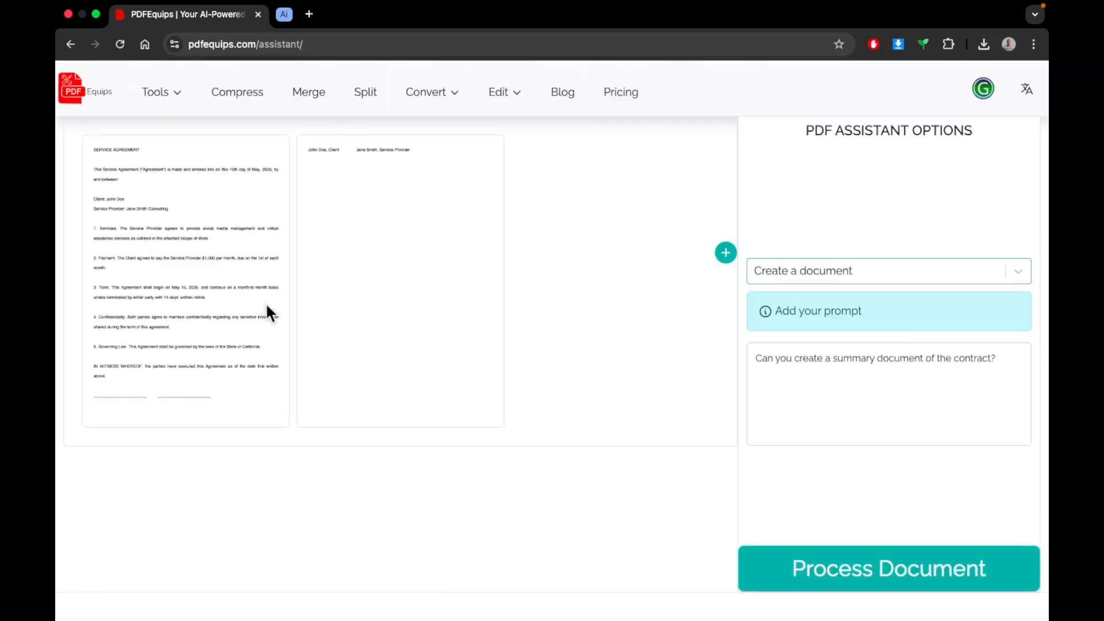
click(966, 274)
click(794, 433)
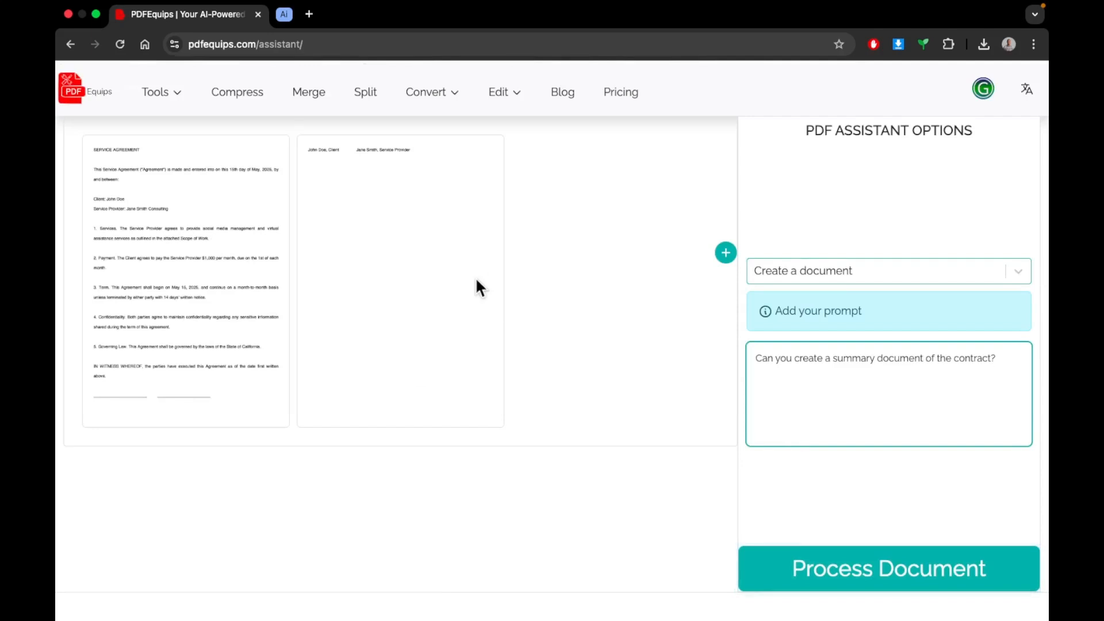
Step: Reload the PDF Assistant page and upload sample_contract.pdf from the Downloads folder
key(super+r)
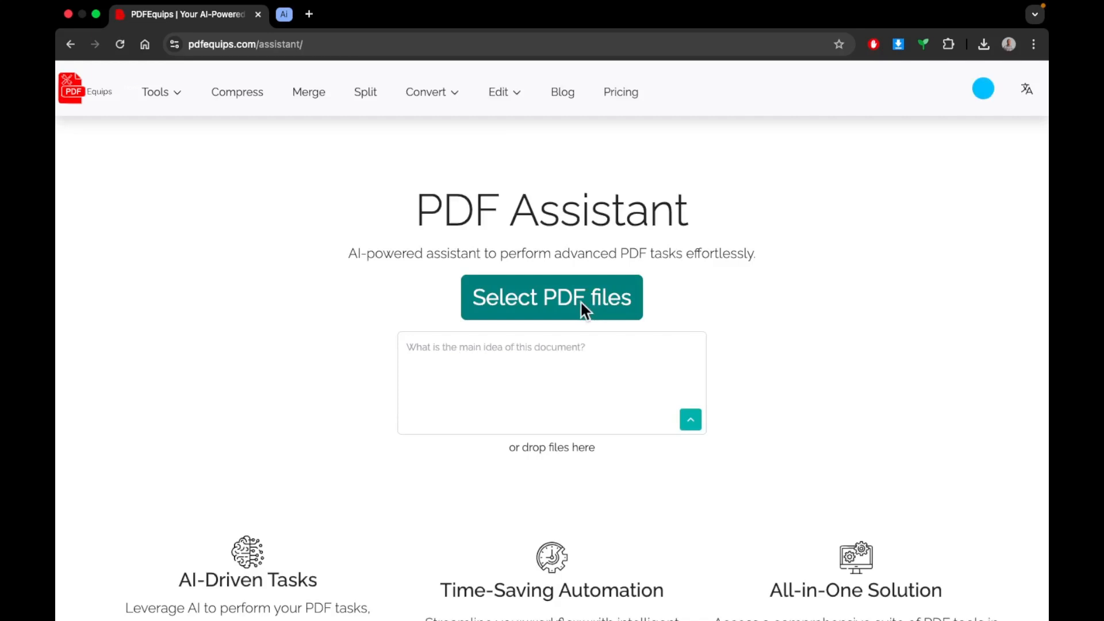
click(581, 311)
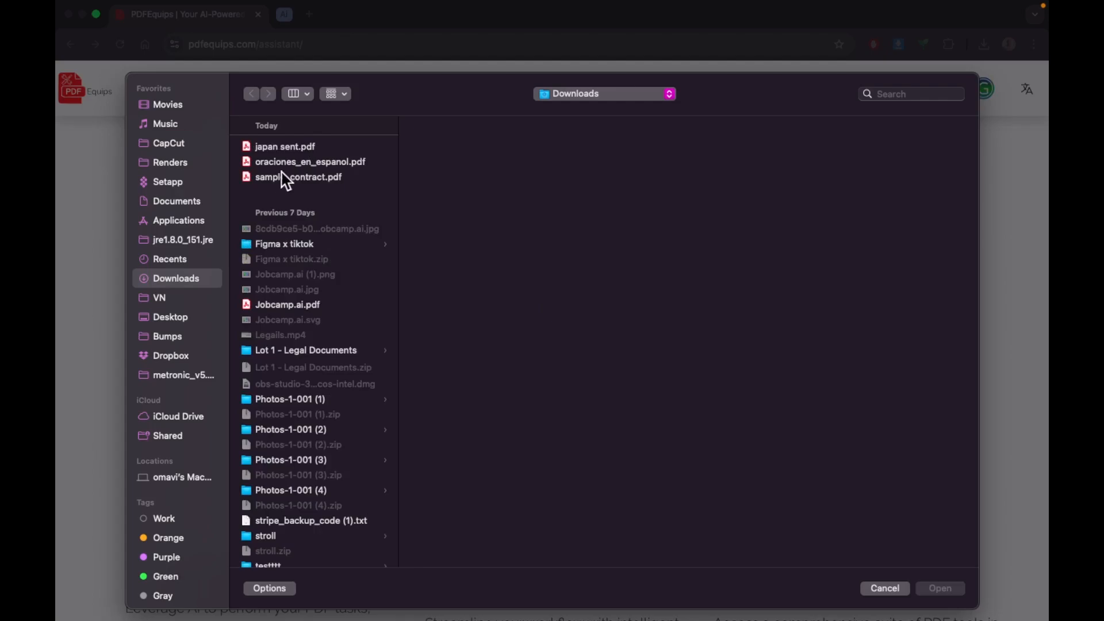
click(285, 177)
double_click(282, 175)
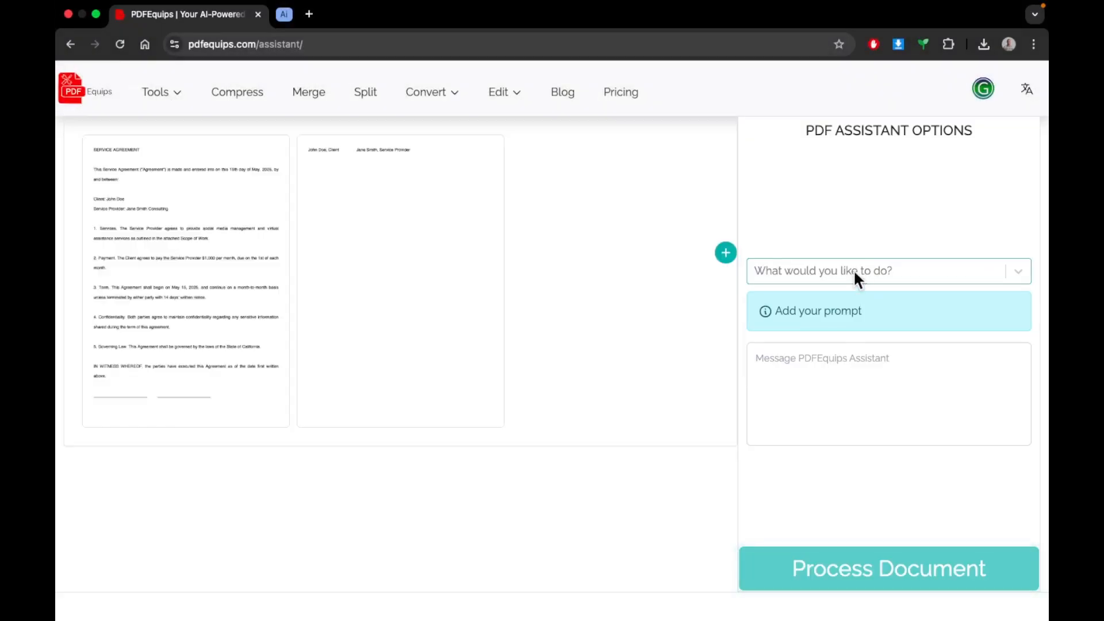
Step: Set the assistant's mode to Perform a task and make the empty prompt ready for input
click(853, 270)
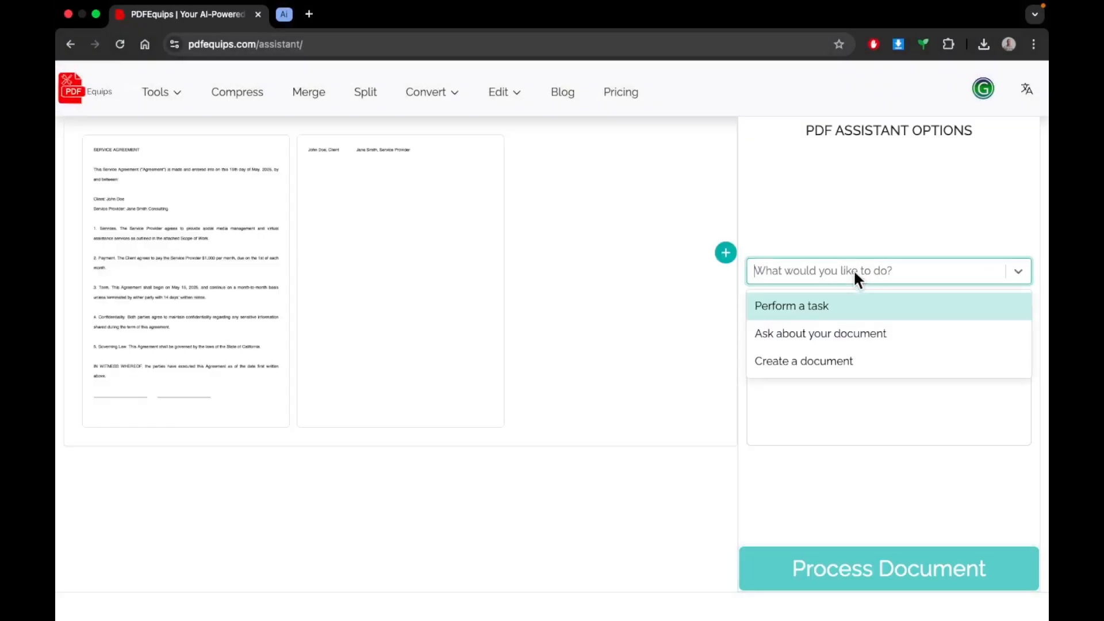
click(819, 314)
click(812, 271)
click(812, 270)
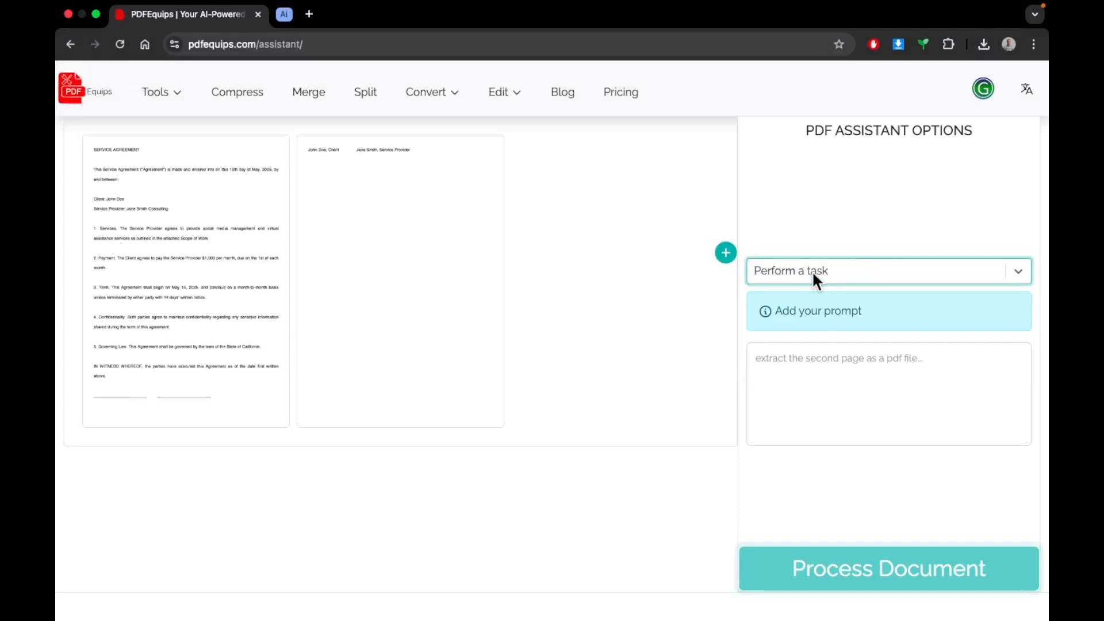
click(804, 384)
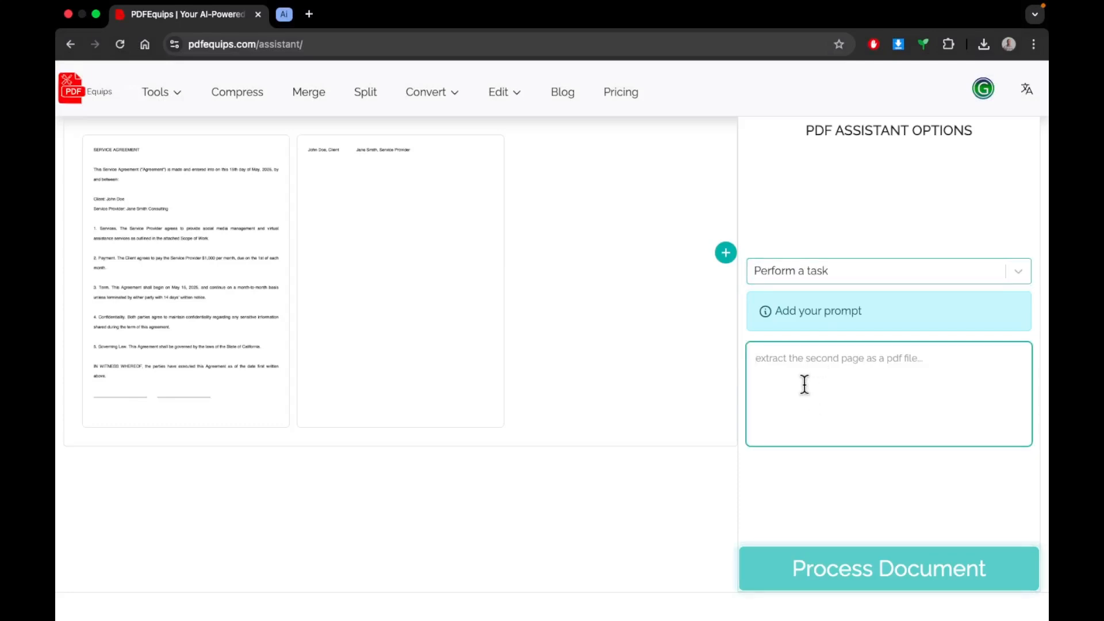
text(Extract)
key(BackSpace)
key(BackSpace)
key(BackSpace)
key(BackSpace)
key(BackSpace)
key(BackSpace)
key(BackSpace)
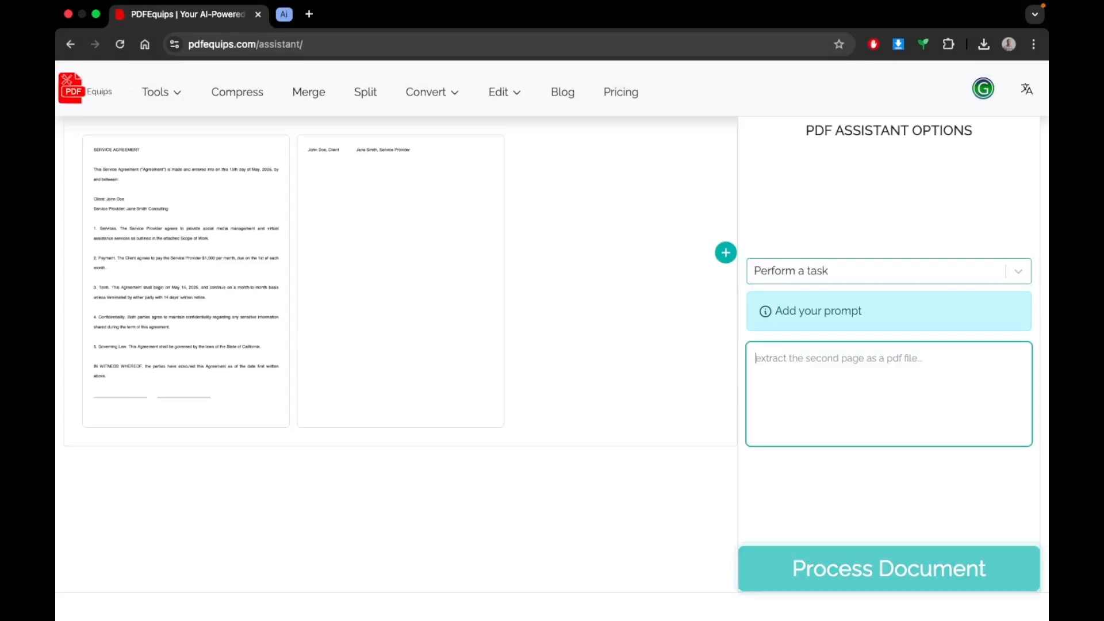
Step: Enter the prompt "make a summary of item 2 of the contract" and process the document
text(make a summa)
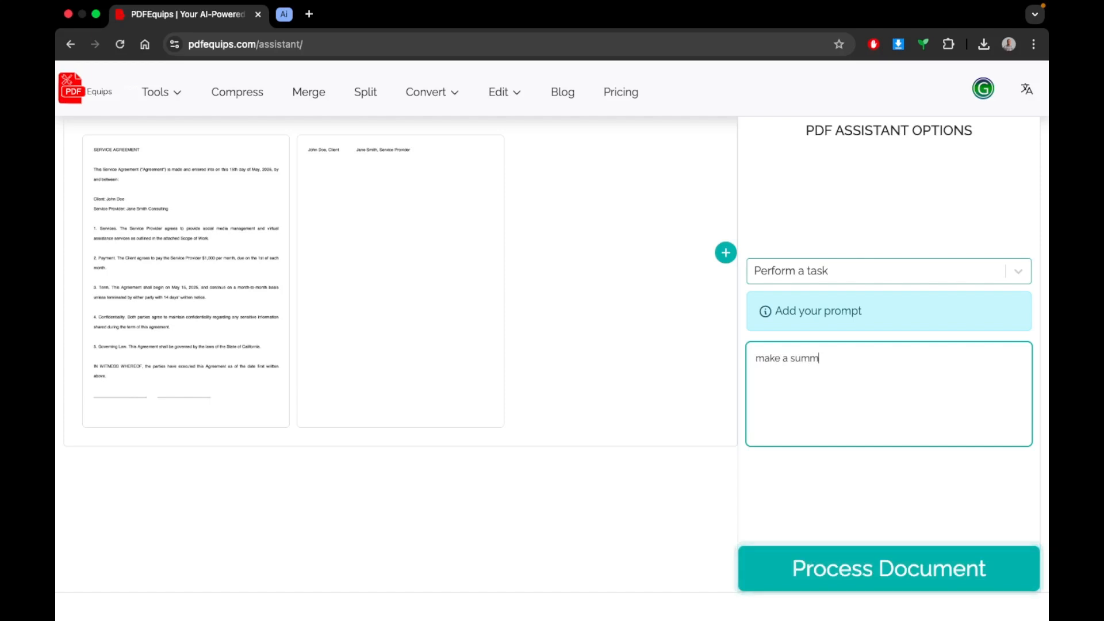
text(yr)
key(BackSpace)
key(BackSpace)
text(rty)
text( of itemt)
text(2 of the contract)
key(BackSpace)
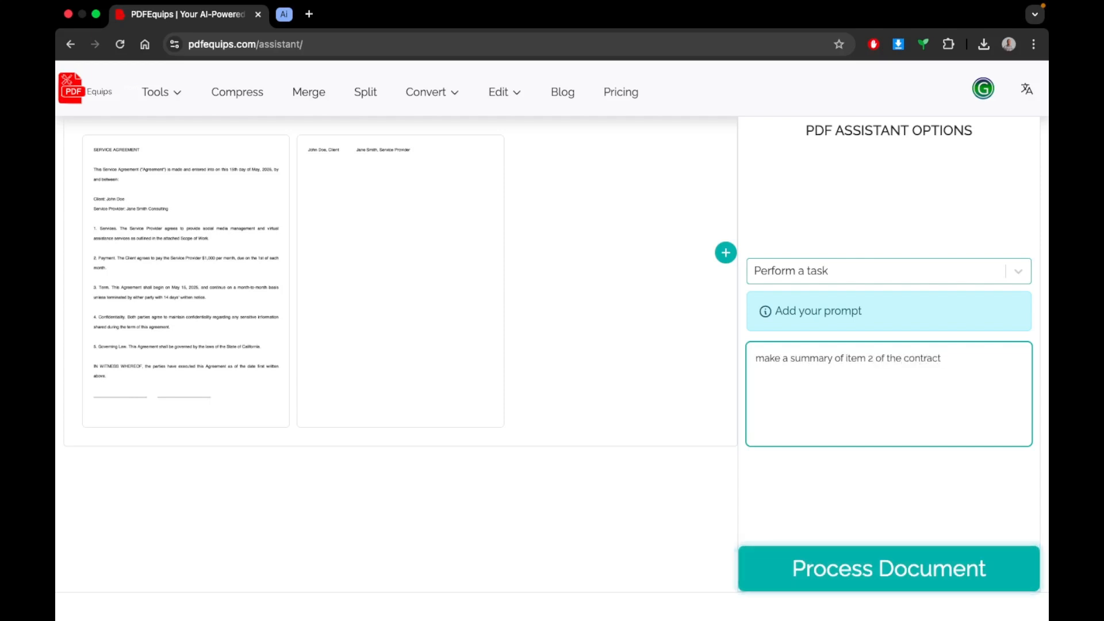
click(840, 572)
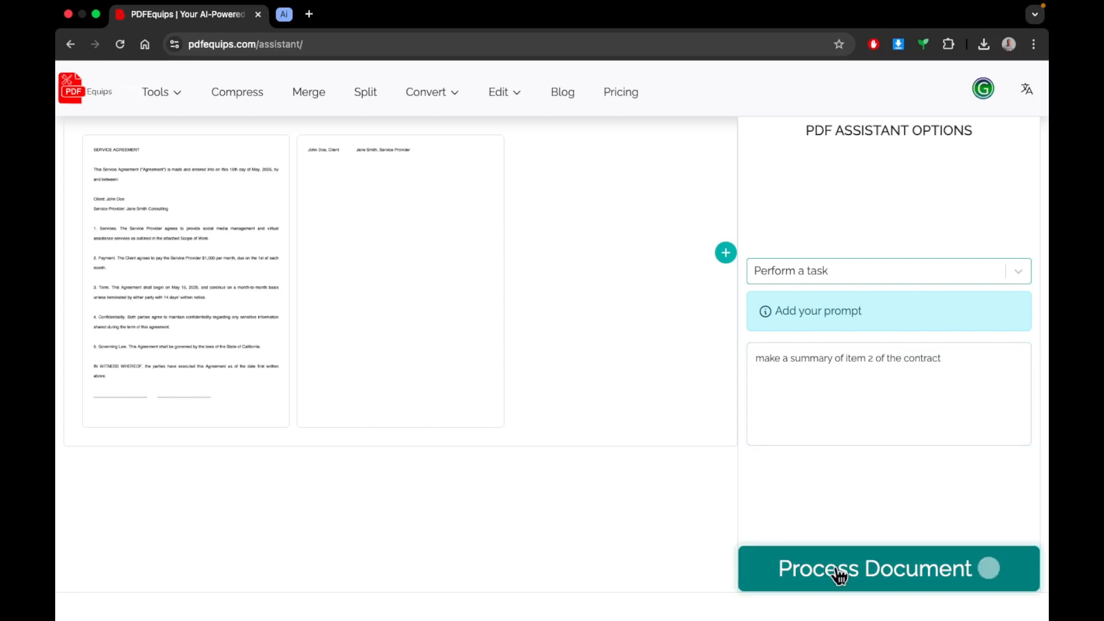
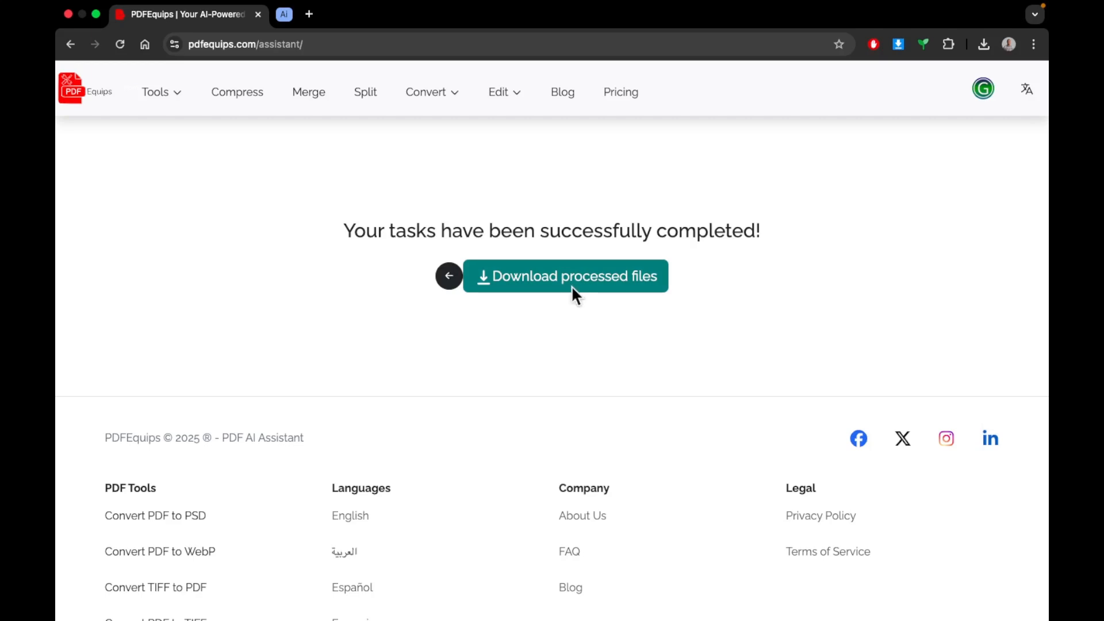
Step: Download the processed files to Downloads as PDFEquips-assistant and open the resulting zip from the recent downloads
click(572, 287)
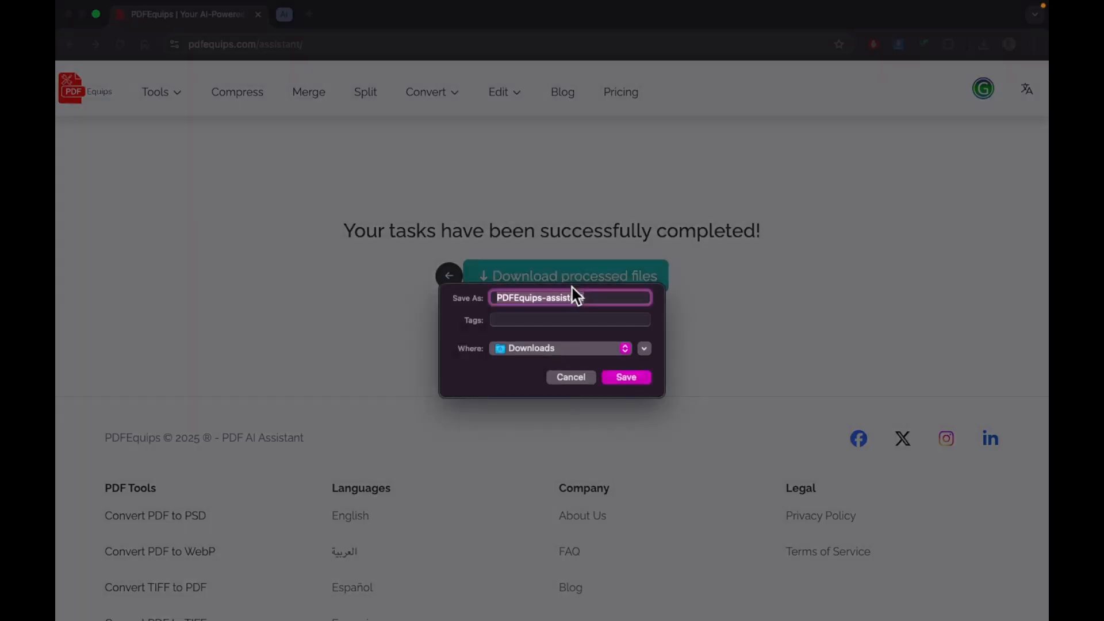
click(618, 377)
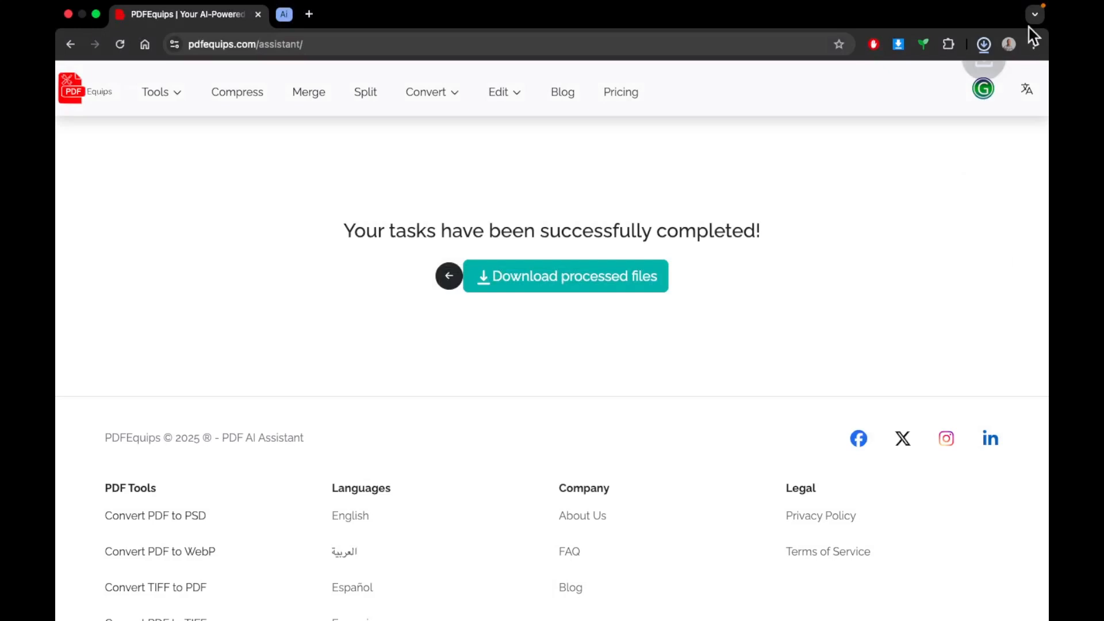
click(984, 44)
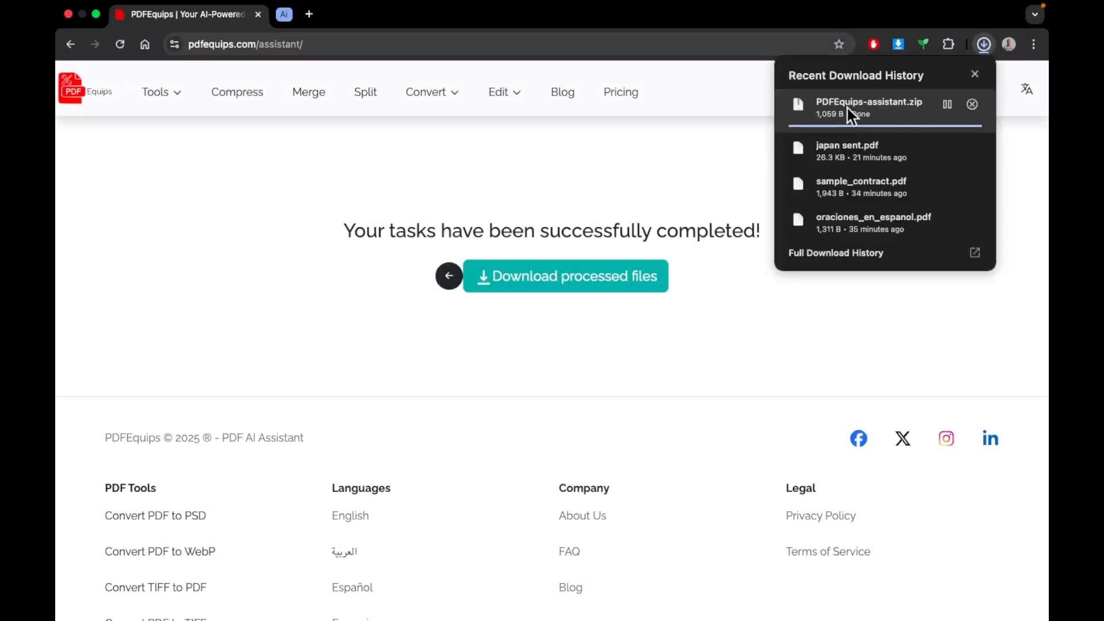
click(809, 115)
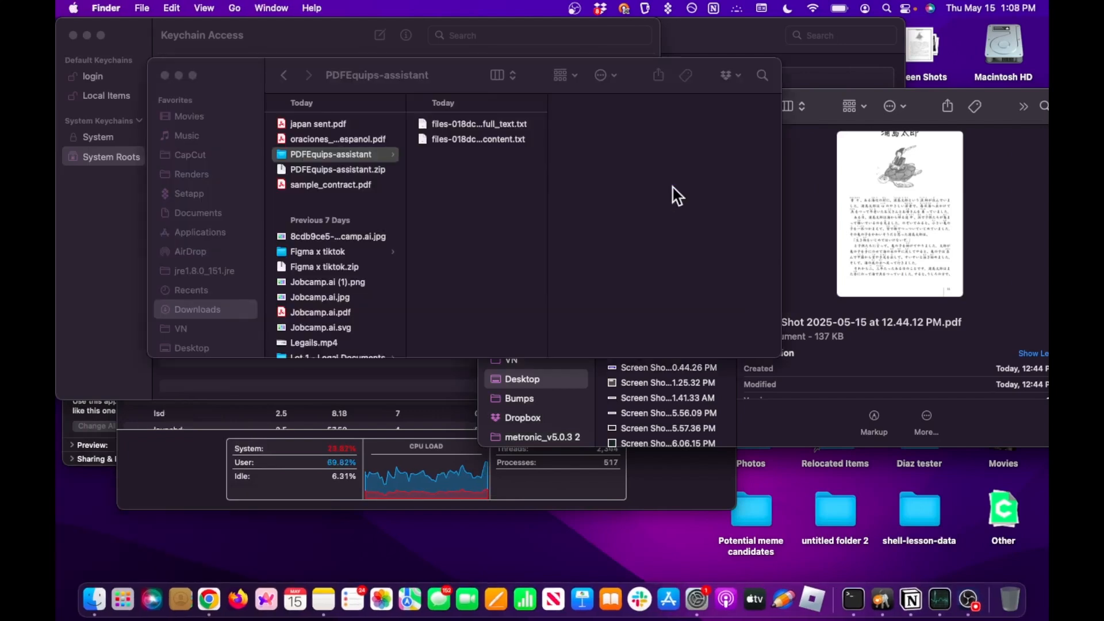
Step: Preview the full-text and item 2 content files in the PDFEquips-assistant folder, opening the item 2 file
click(479, 126)
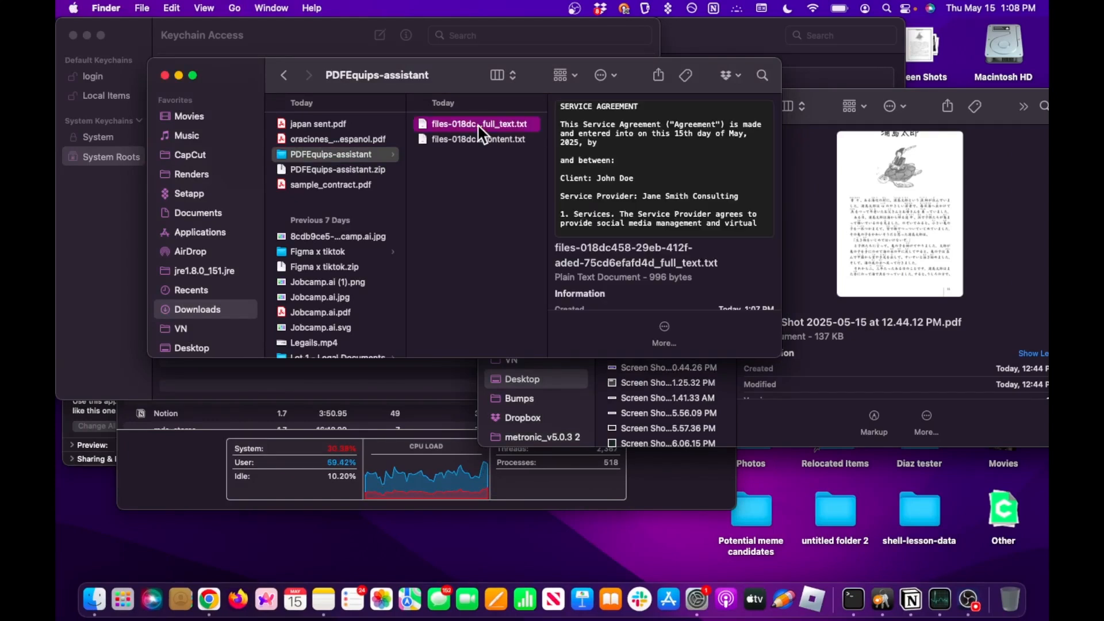
click(476, 143)
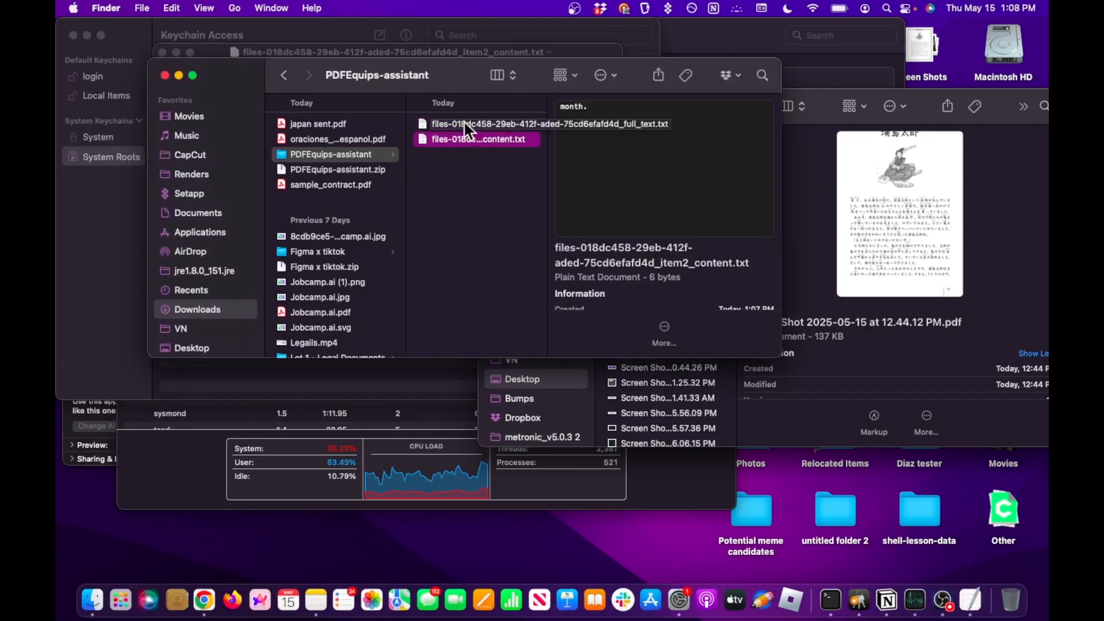
click(464, 125)
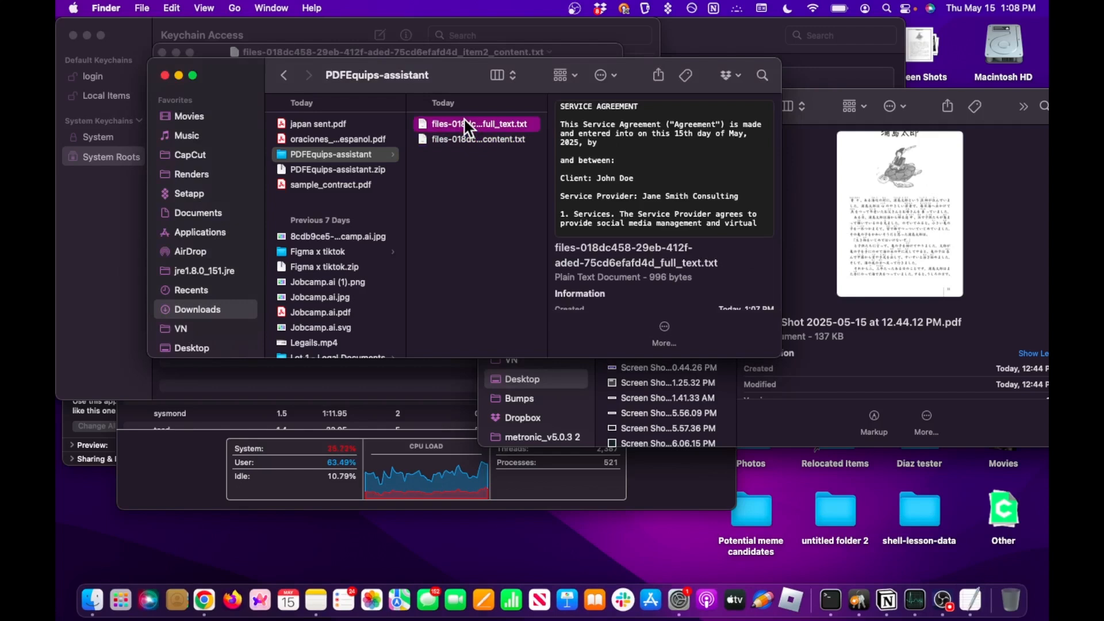
Step: Close the Keychain Access and file info windows, and view the opened item 2 content text file before closing it
click(73, 36)
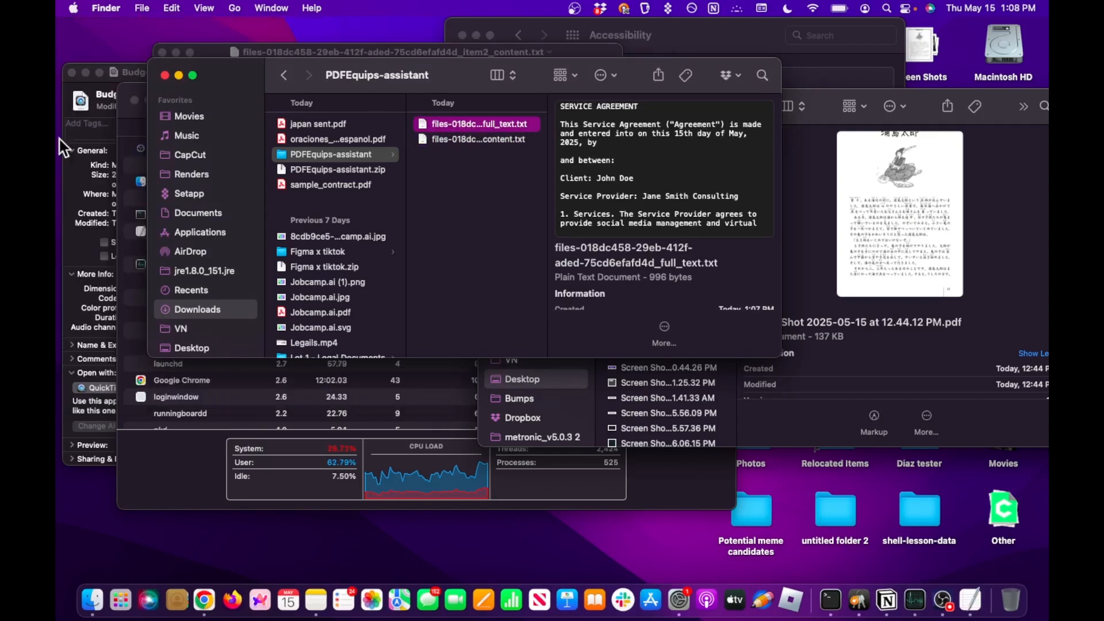
click(72, 72)
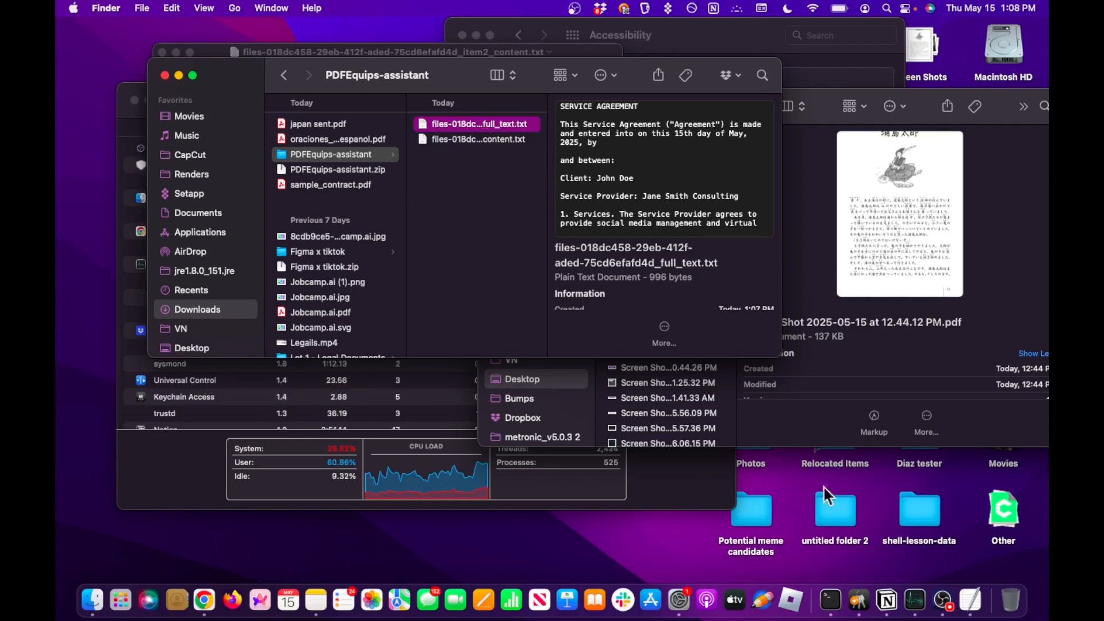
click(967, 609)
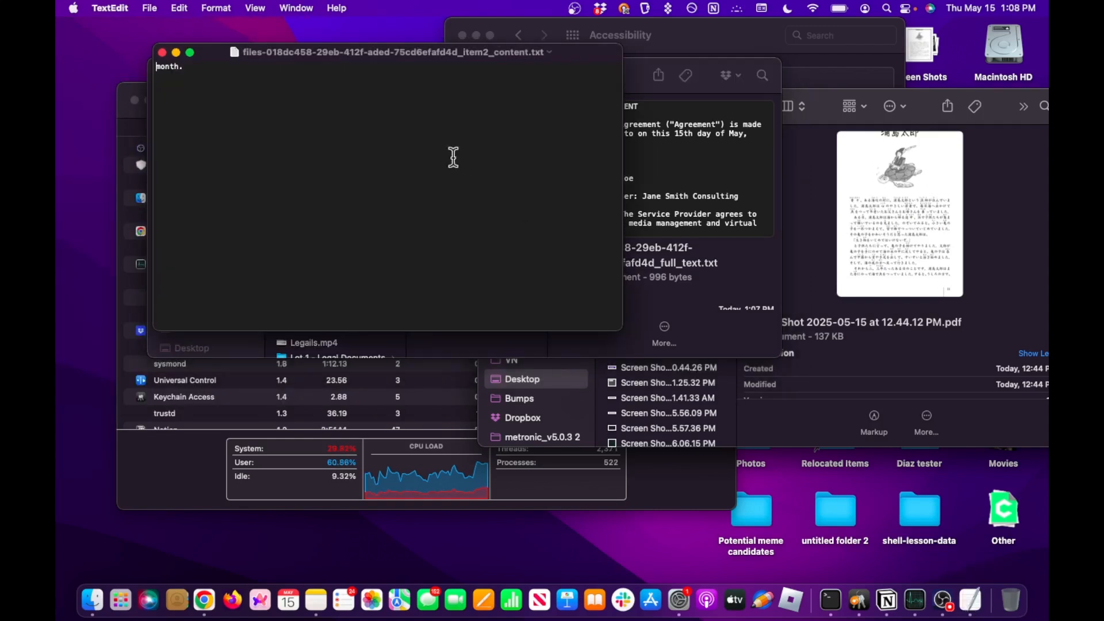
click(162, 53)
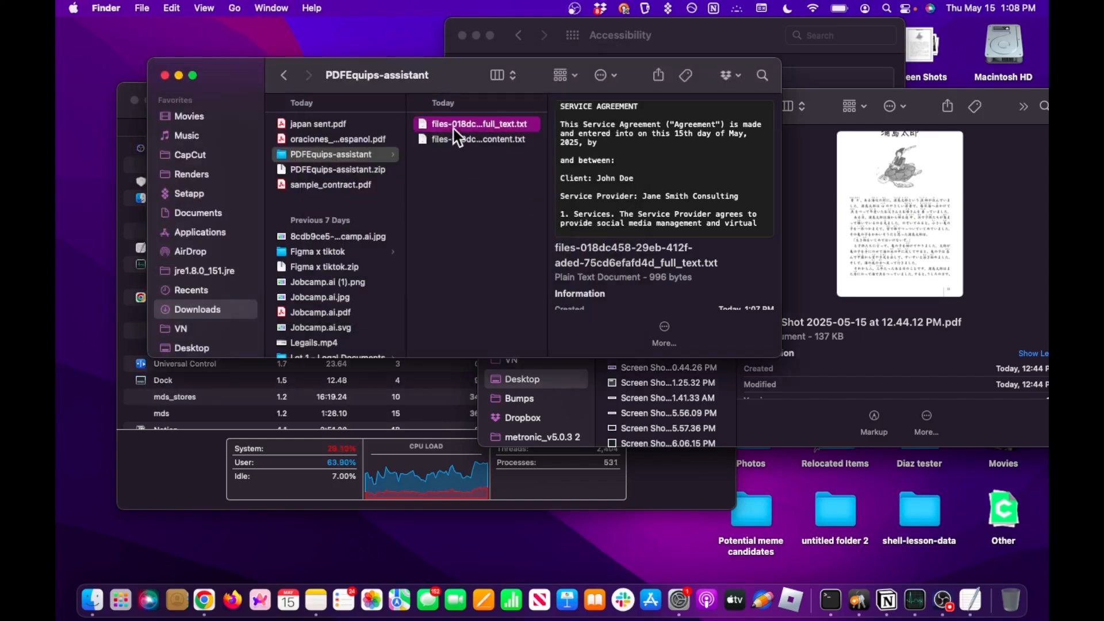
Step: Read through the full-text file's preview and compare it with the item 2 content file
scroll(679, 164, down, 5)
scroll(678, 164, down, 5)
scroll(678, 164, up, 10)
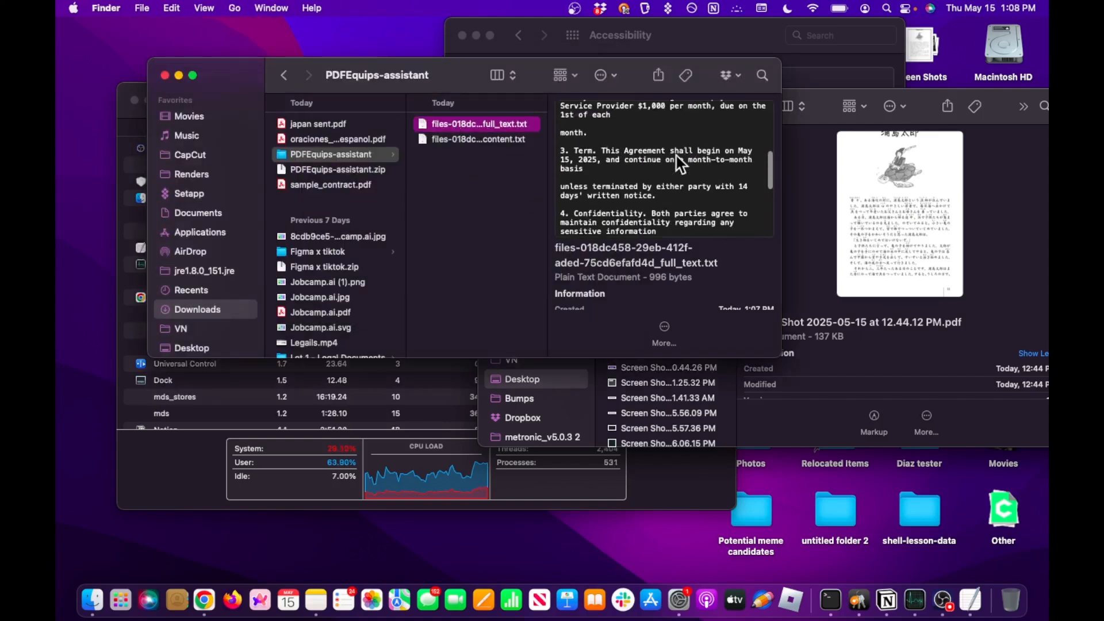
click(513, 140)
click(494, 124)
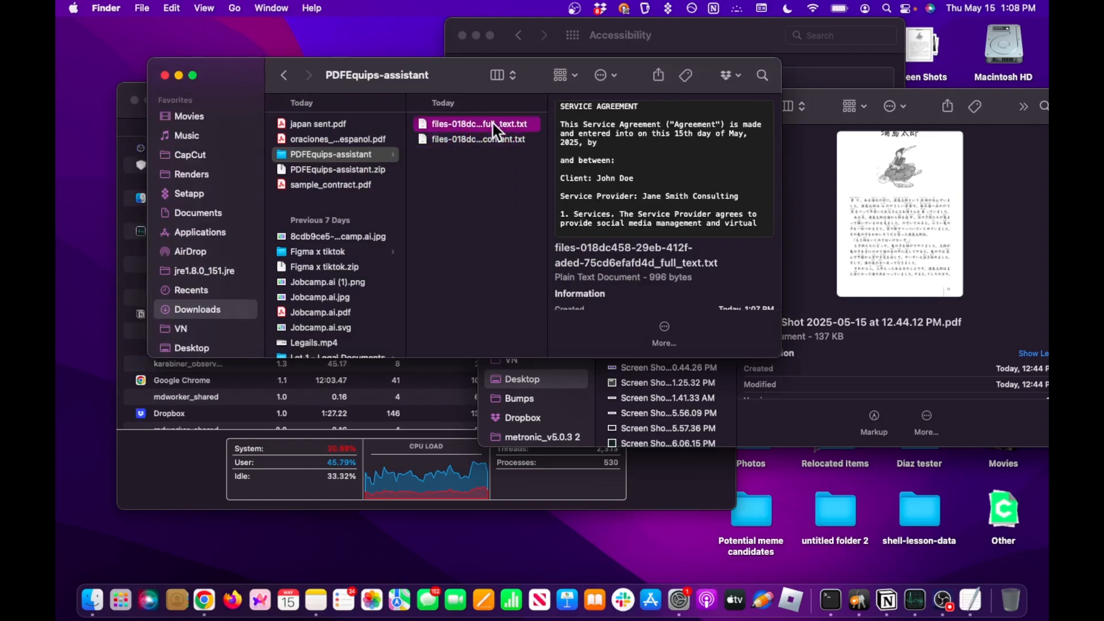
Step: Open the full-text file from the PDFEquips-assistant folder, read through the service agreement text, and close it
double_click(492, 121)
scroll(324, 158, down, 2)
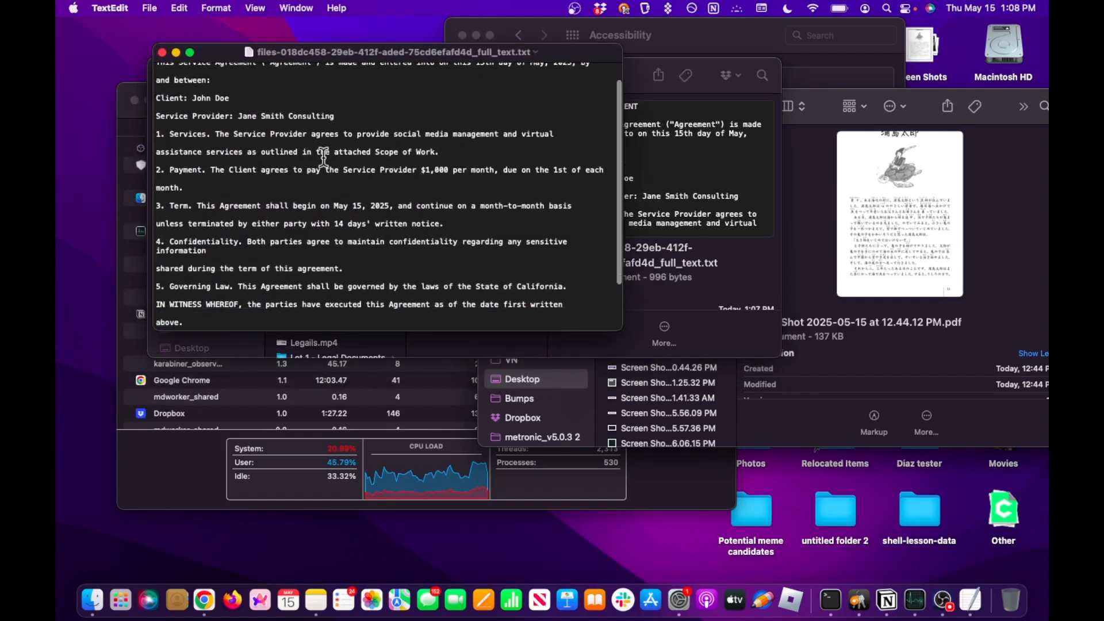
scroll(324, 158, down, 3)
scroll(324, 157, up, 5)
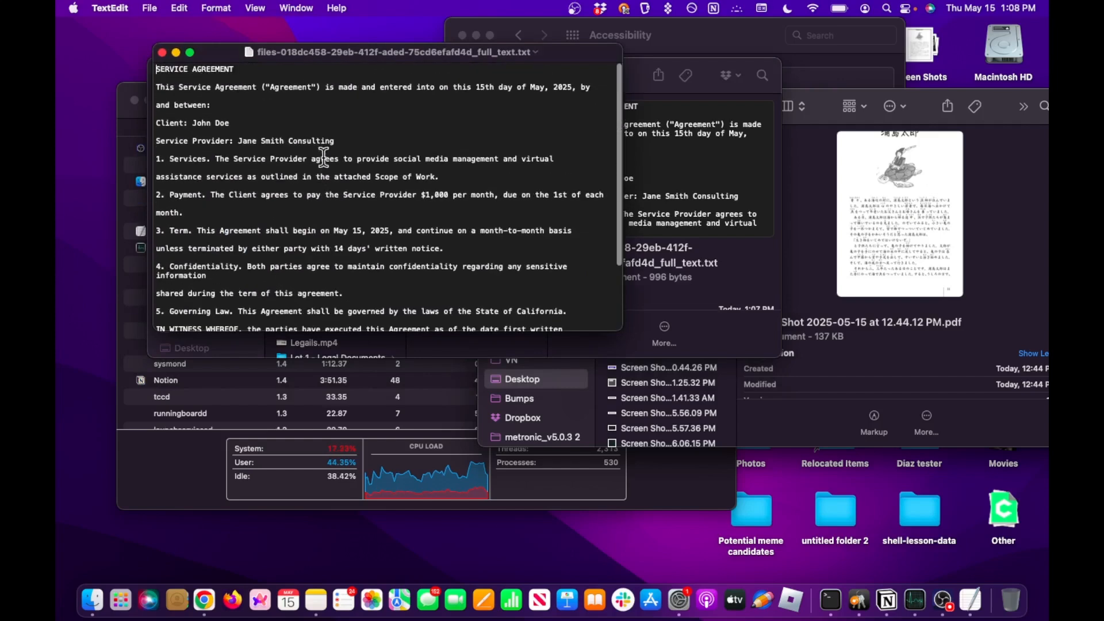
click(160, 52)
Step: Switch back to Chrome and return from the completed tasks page to the PDF Assistant options
key(ctrl+Up)
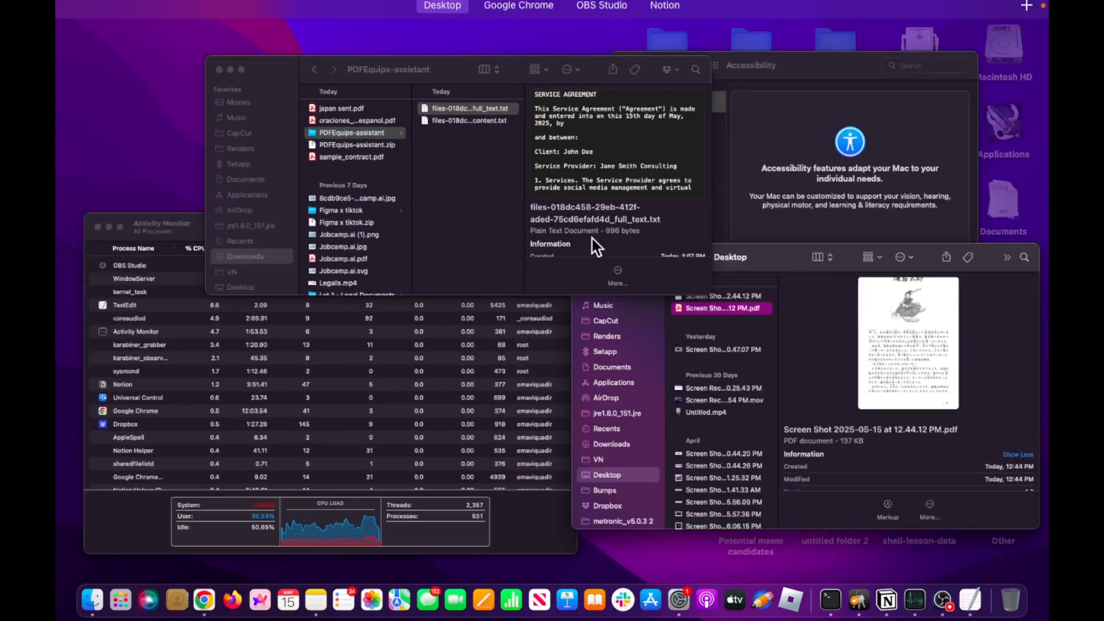
click(512, 60)
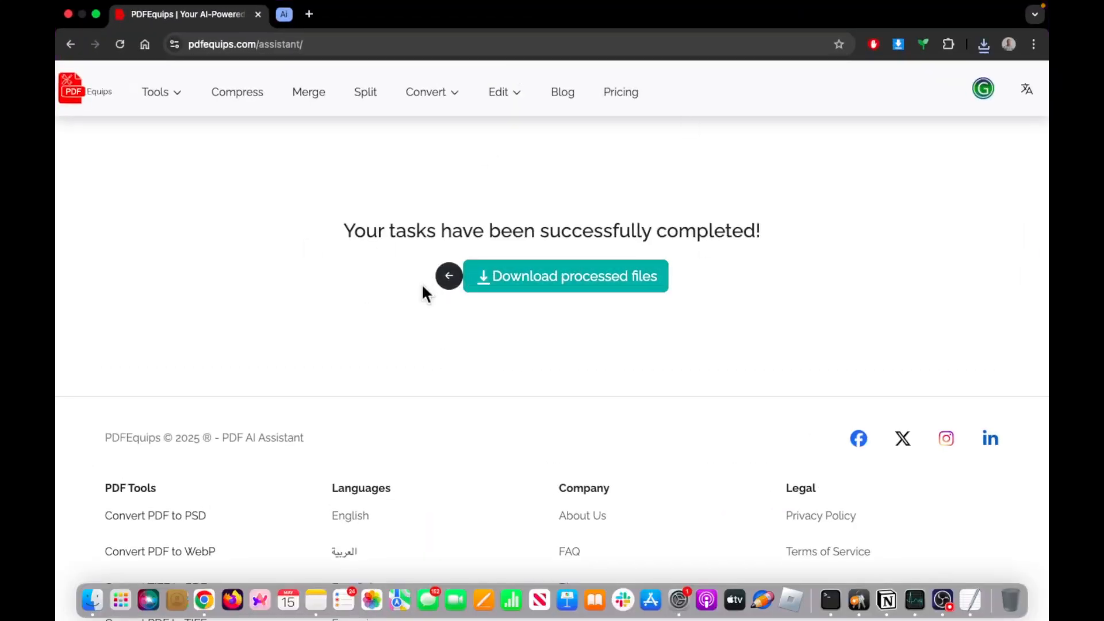
scroll(467, 283, up, 2)
scroll(467, 283, up, 5)
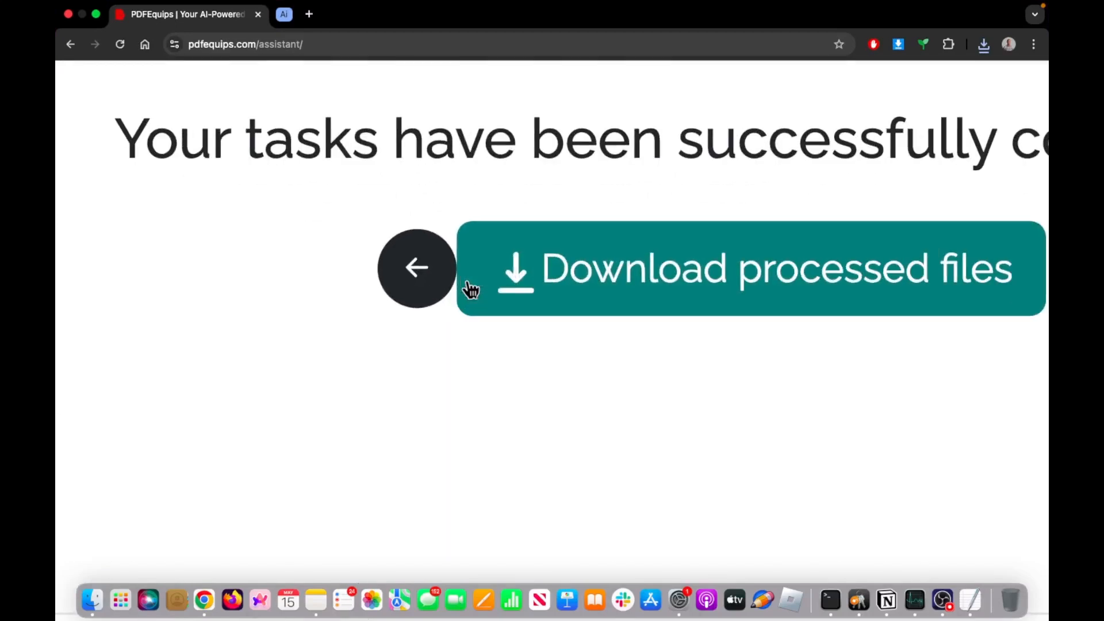
scroll(446, 280, down, 5)
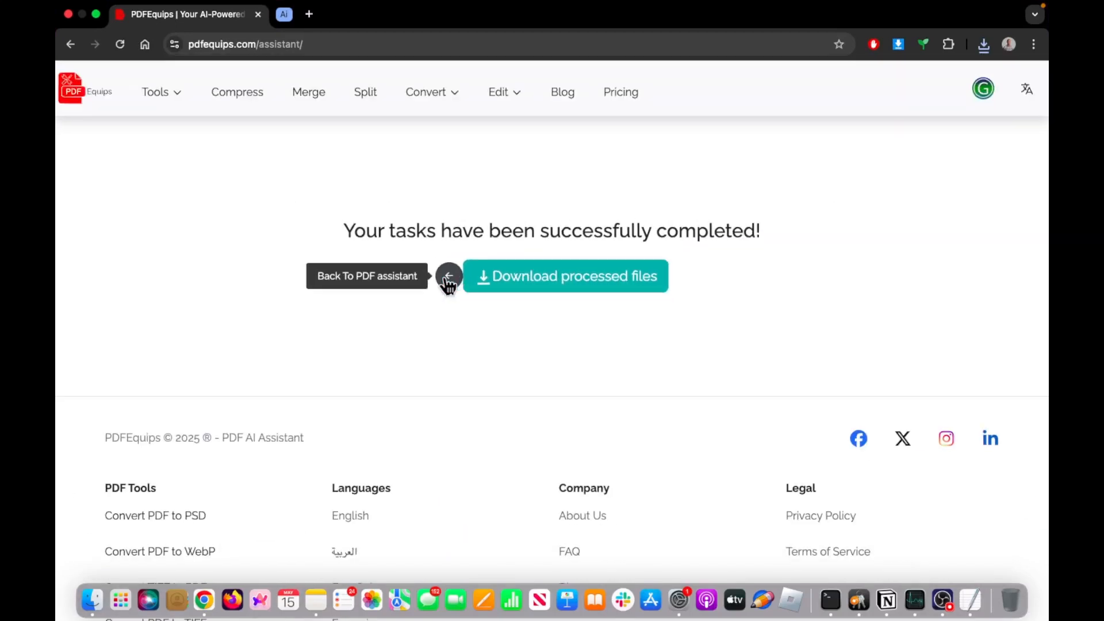
click(448, 279)
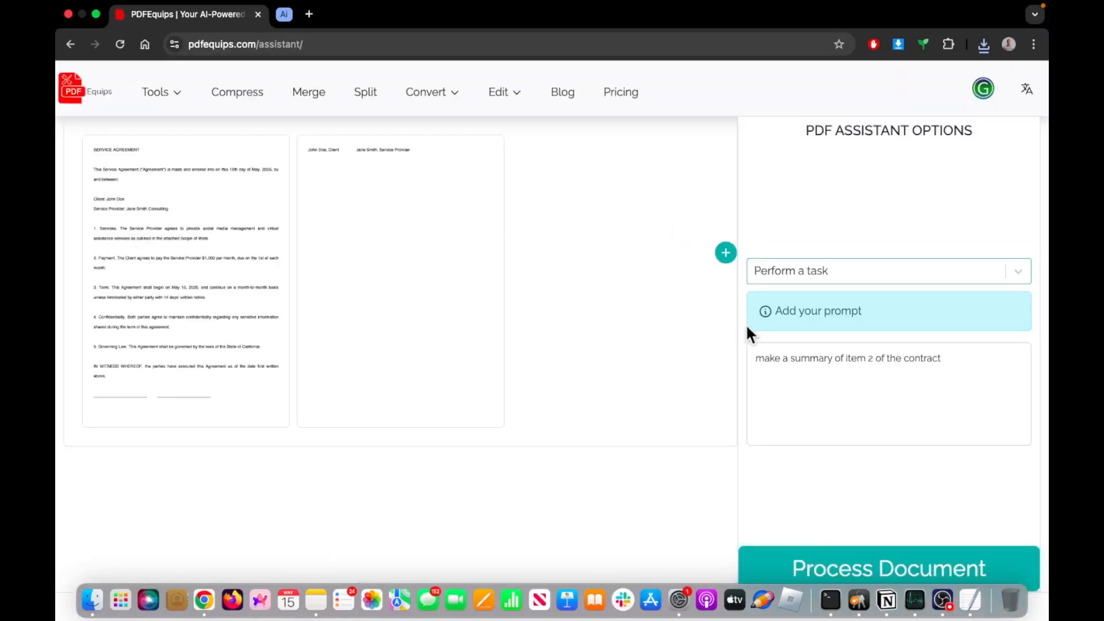
triple_click(960, 360)
key(super+c)
key(BackSpace)
text(wh)
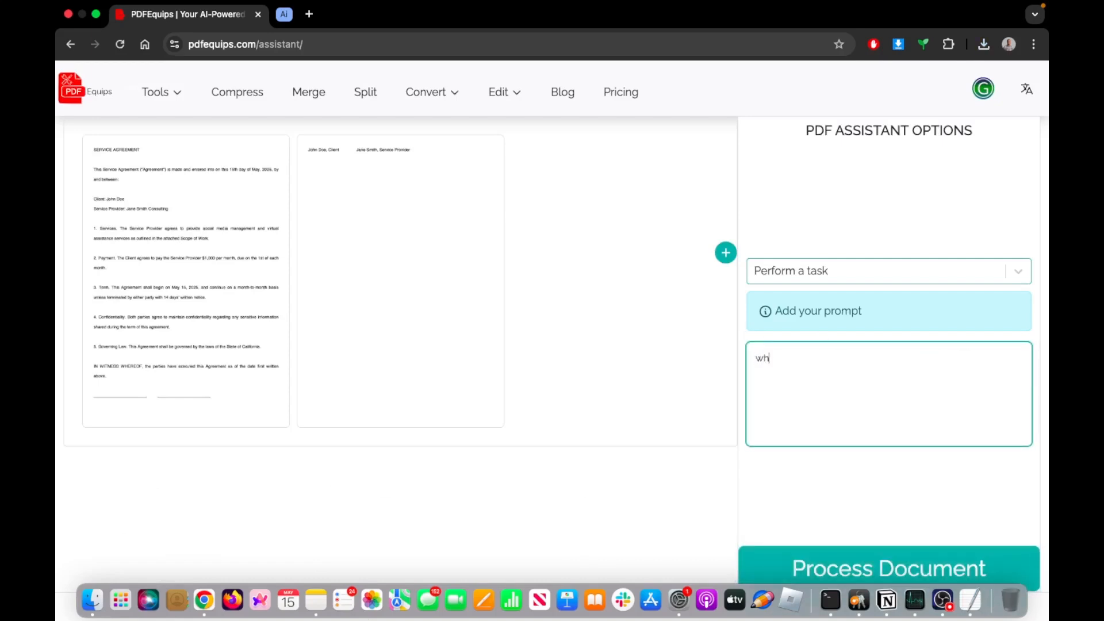
key(BackSpace)
key(BackSpace)
key(super+v)
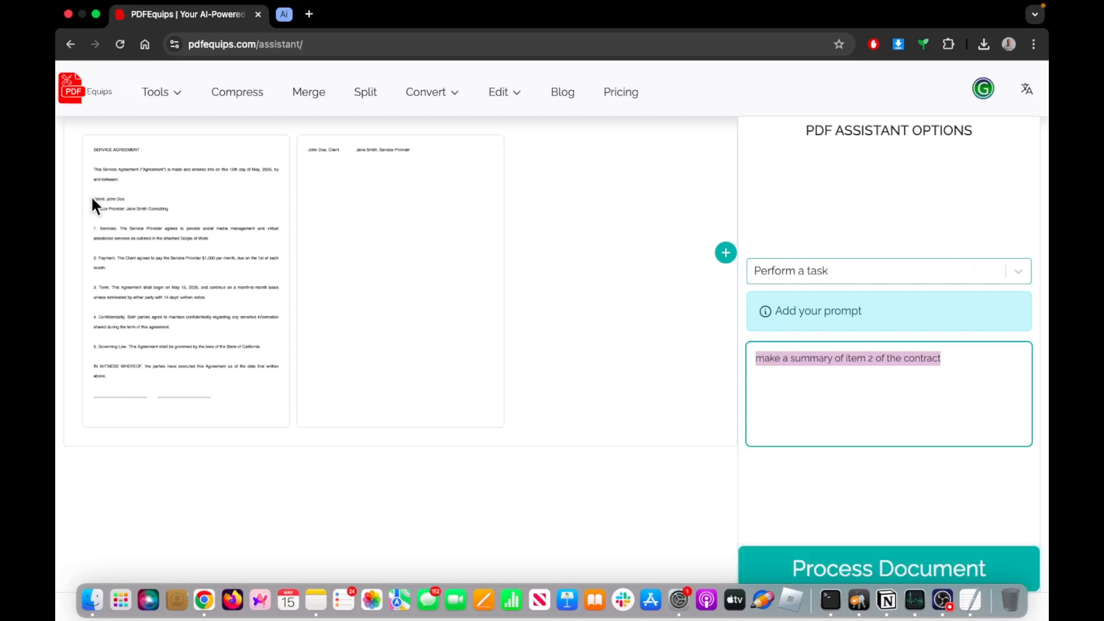
Step: Check item 2 in the contract preview, replace the prompt with "what does item 2 say", and process the document
scroll(118, 260, up, 5)
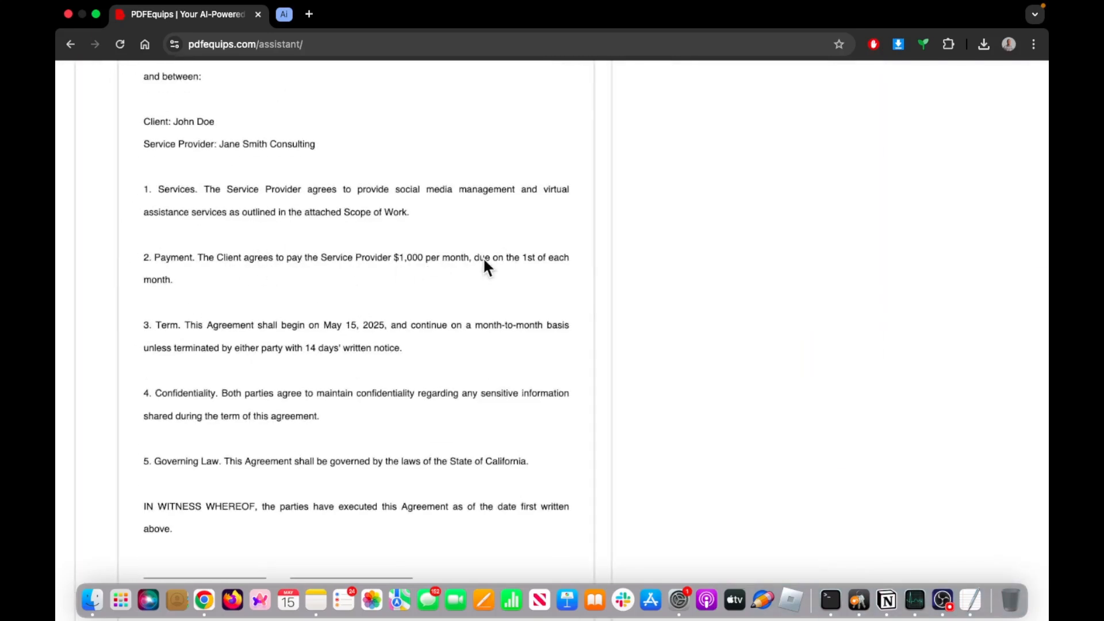
scroll(483, 257, down, 5)
scroll(503, 223, down, 1)
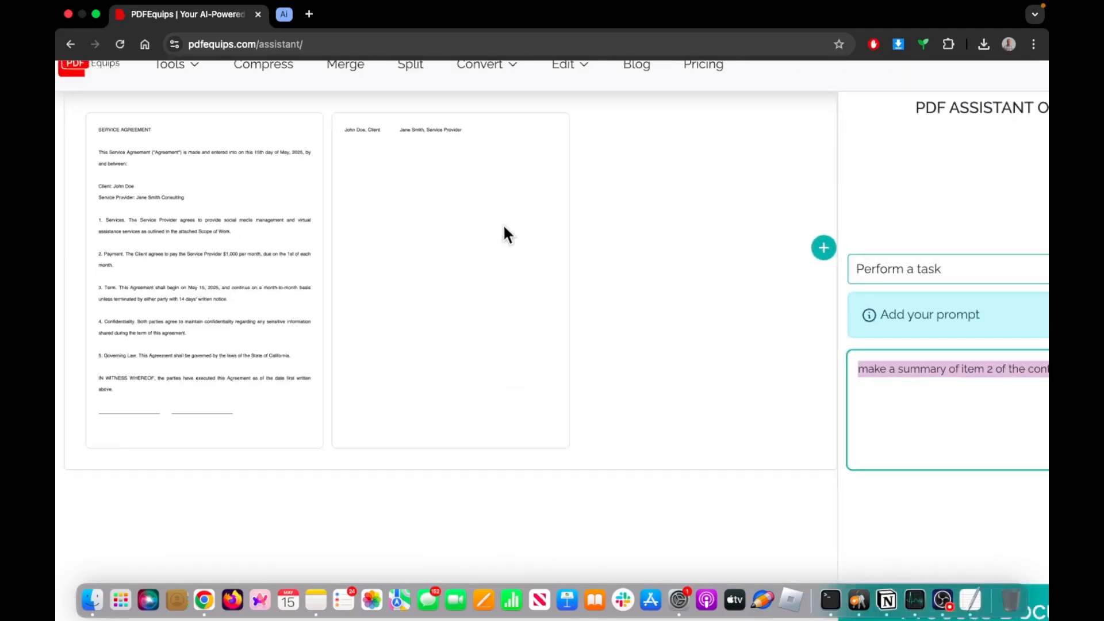
scroll(502, 223, down, 2)
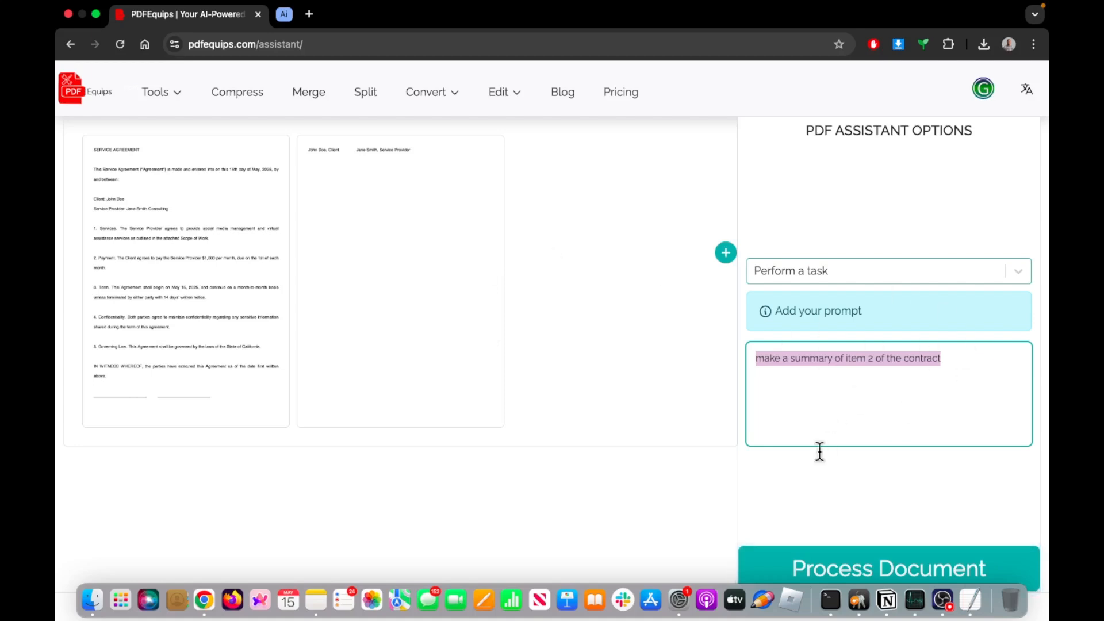
click(927, 359)
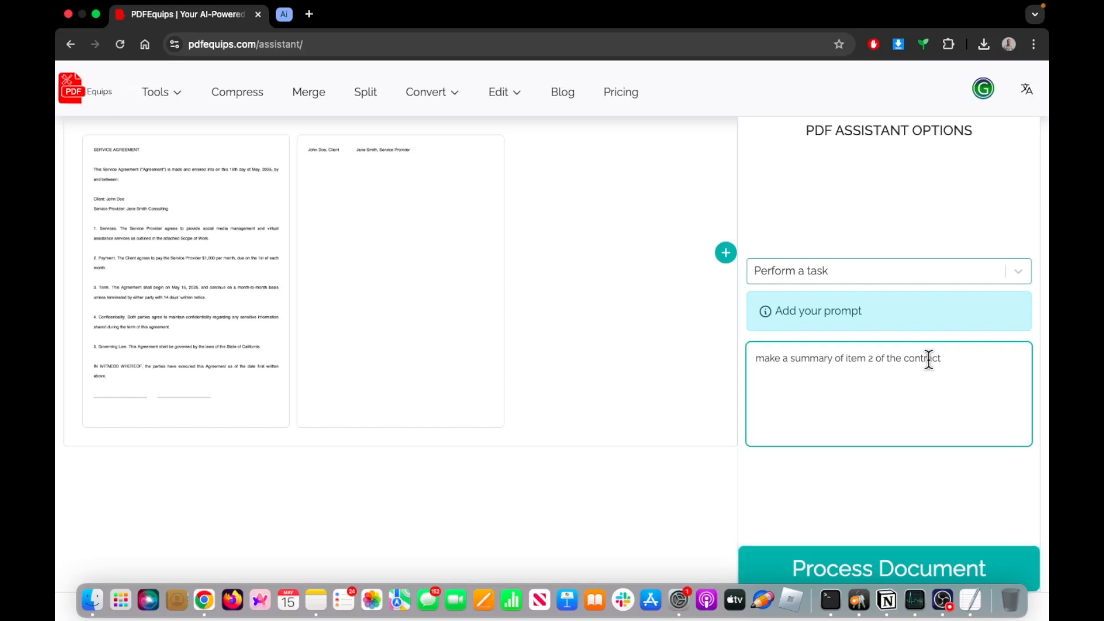
key(BackSpace)
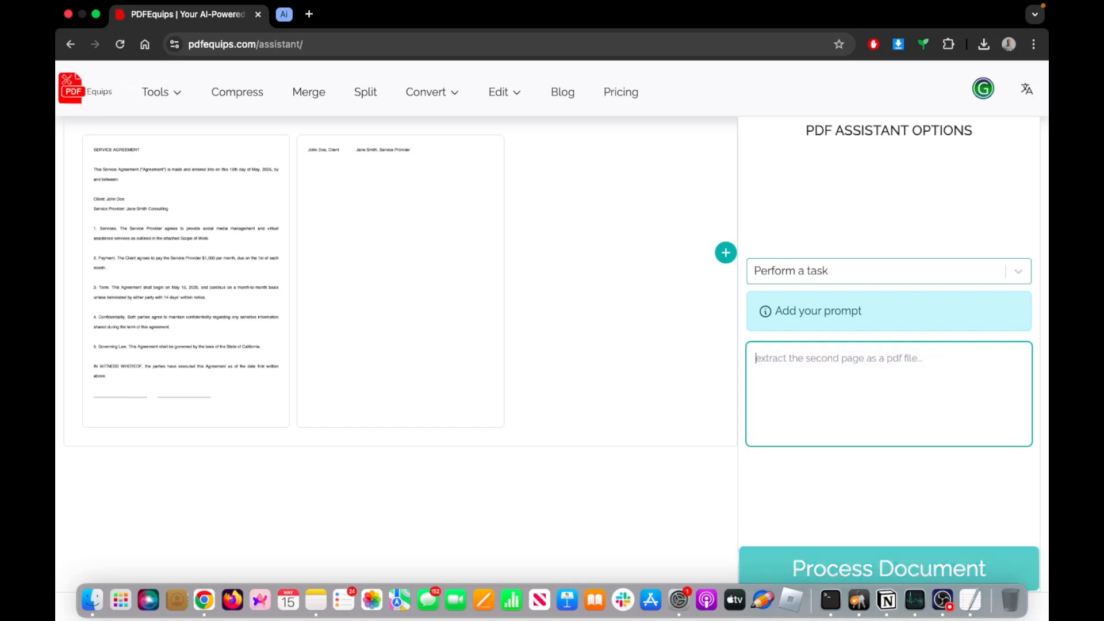
text(what)
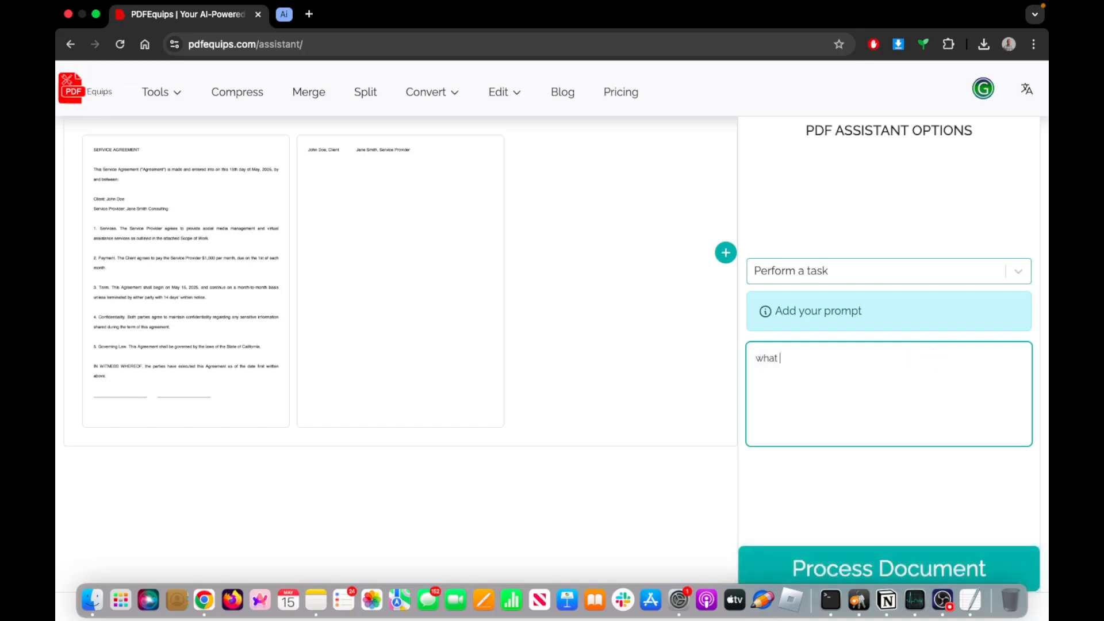
text( does item 2 say)
click(844, 569)
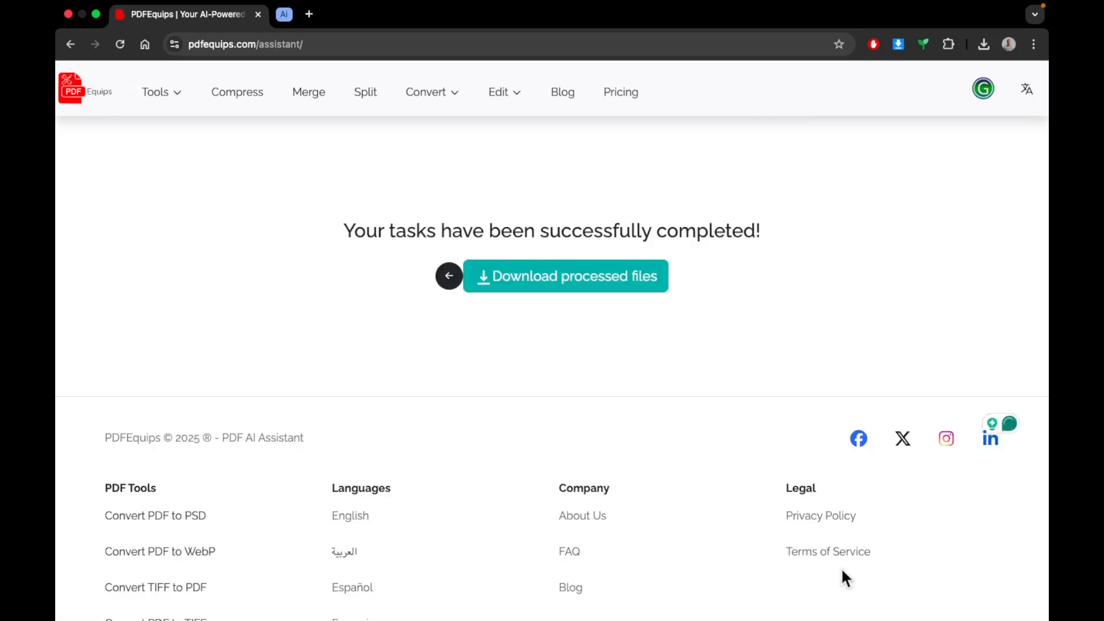
Step: Process the contract again with the same item 2 prompt, returning to the assistant options before and after the run
click(449, 276)
scroll(765, 321, up, 1)
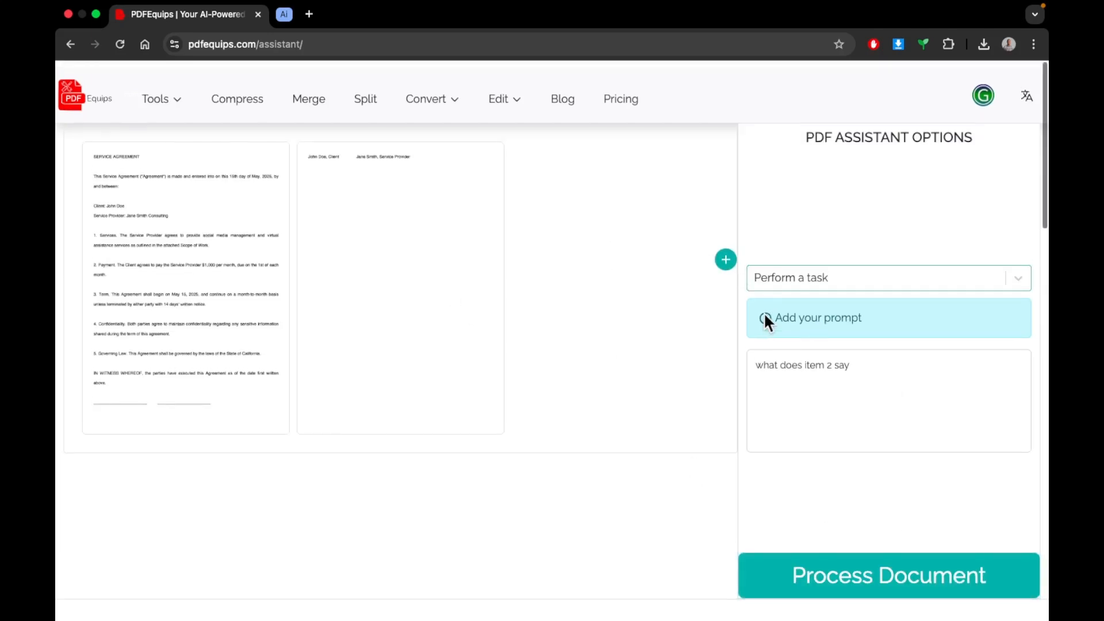
scroll(764, 319, down, 1)
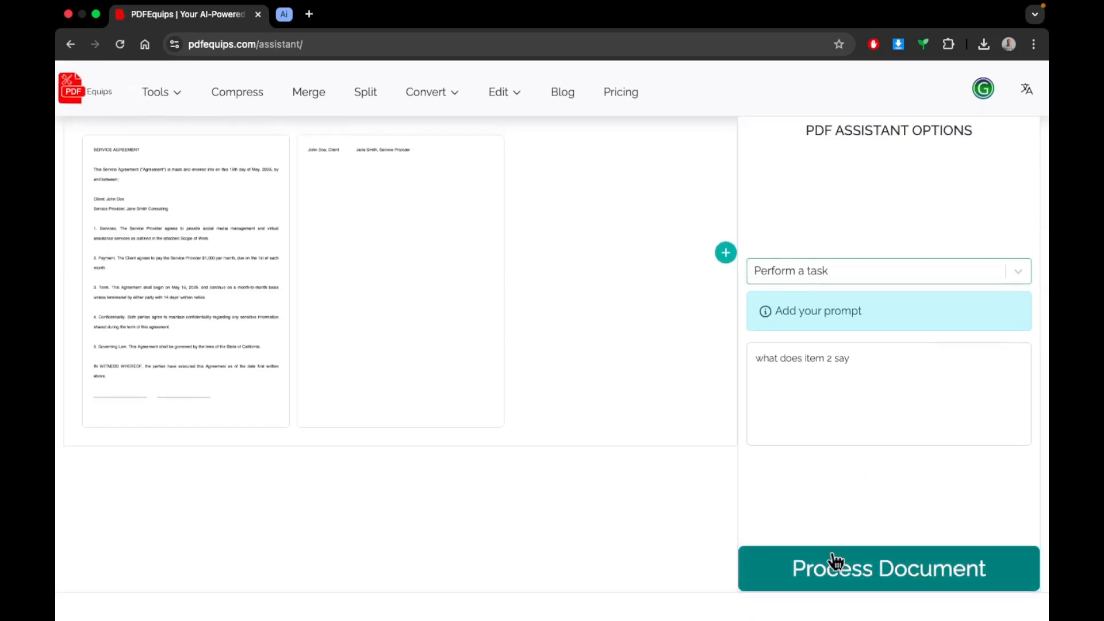
click(867, 585)
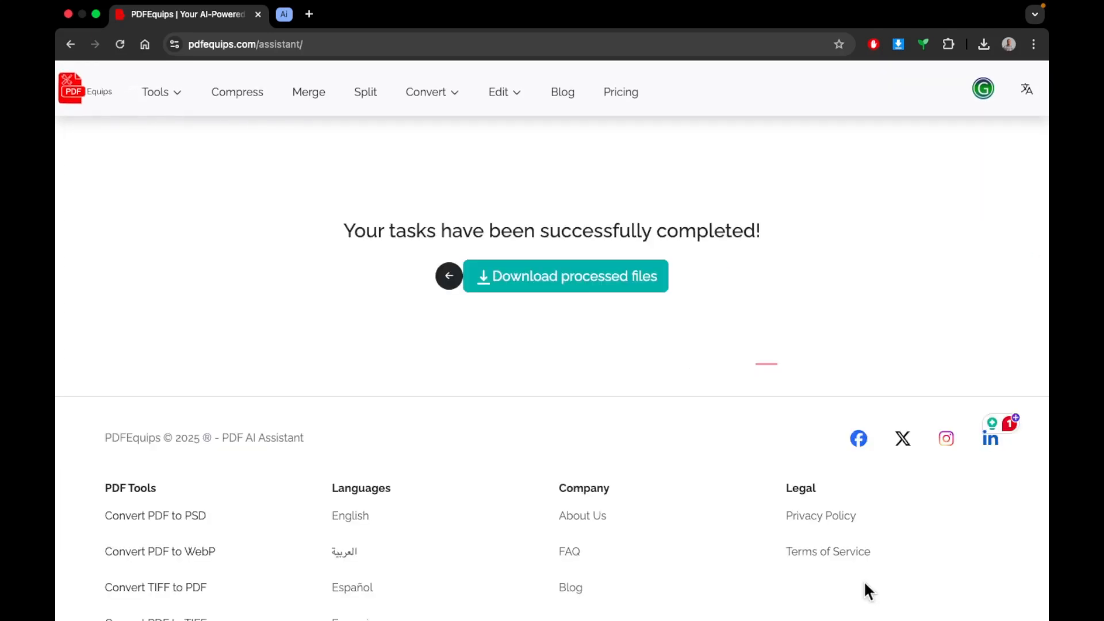
click(449, 276)
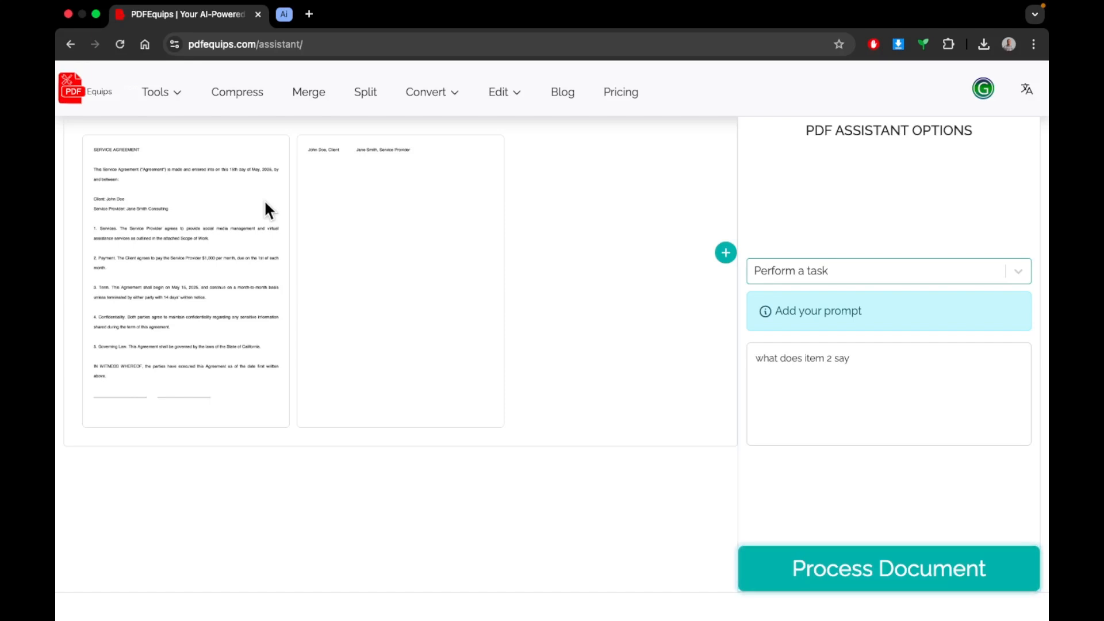
Step: Look over the full list of tools, and go to the PDFEquips home page to review its tool cards
click(174, 99)
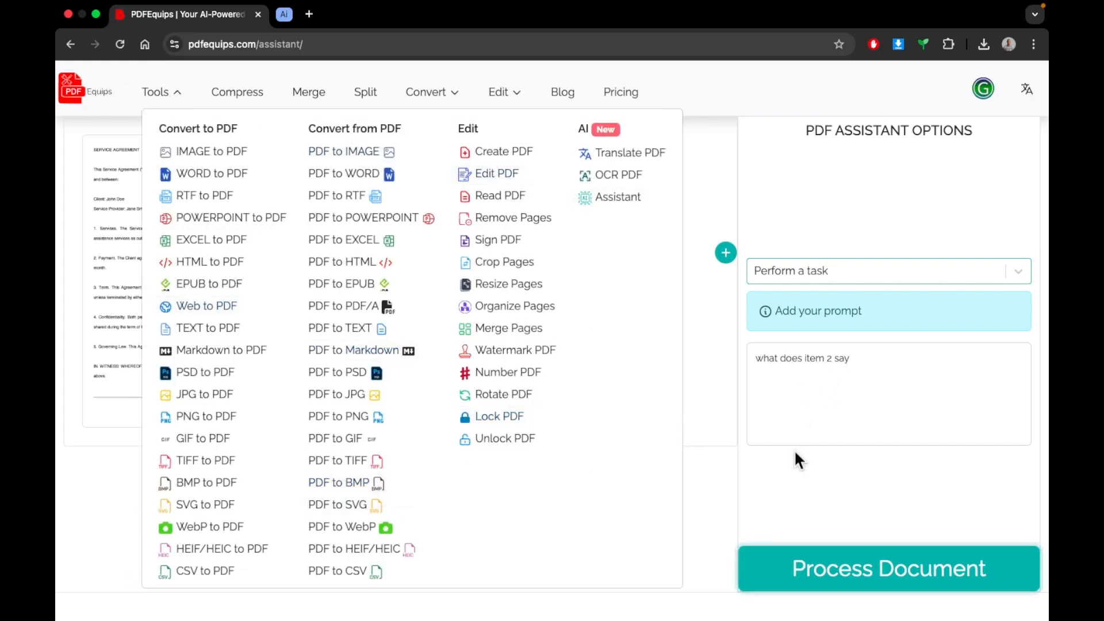
click(169, 100)
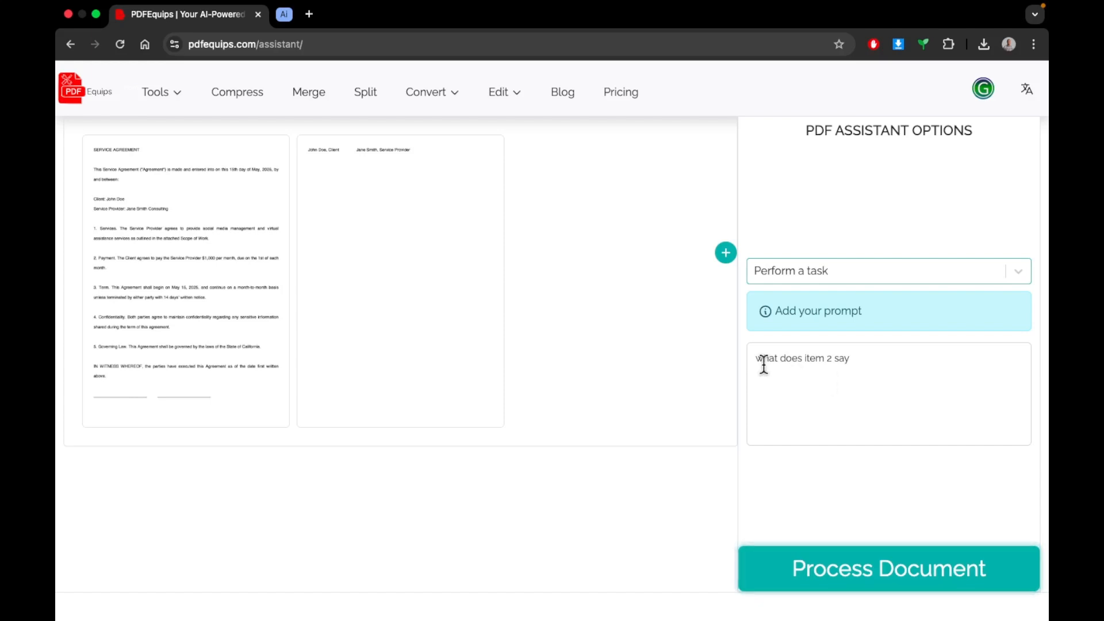
click(93, 95)
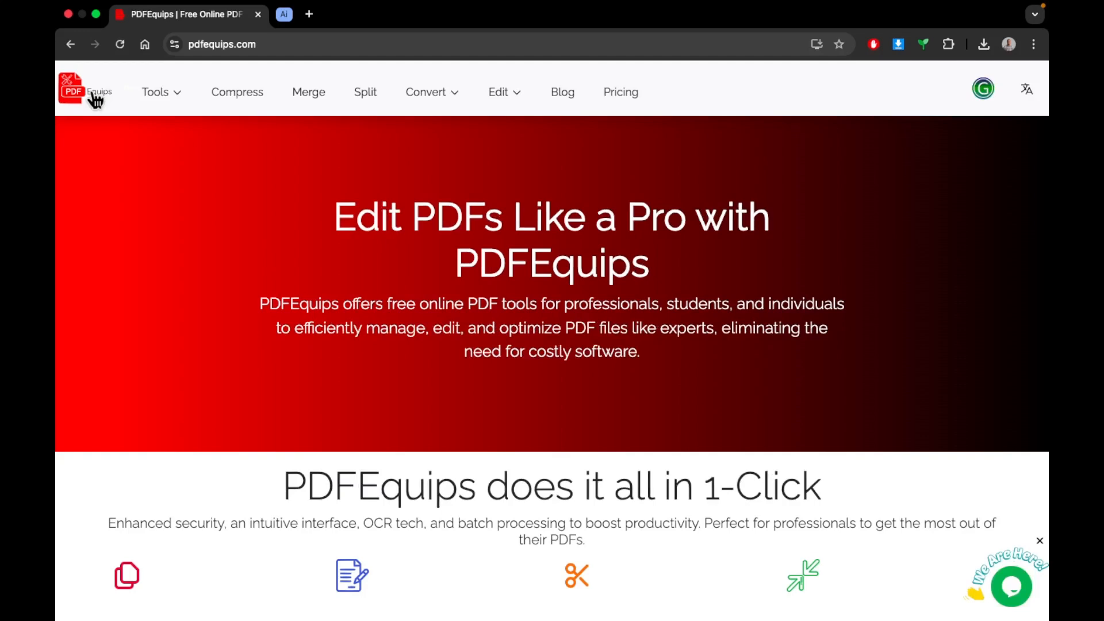
scroll(457, 202, down, 4)
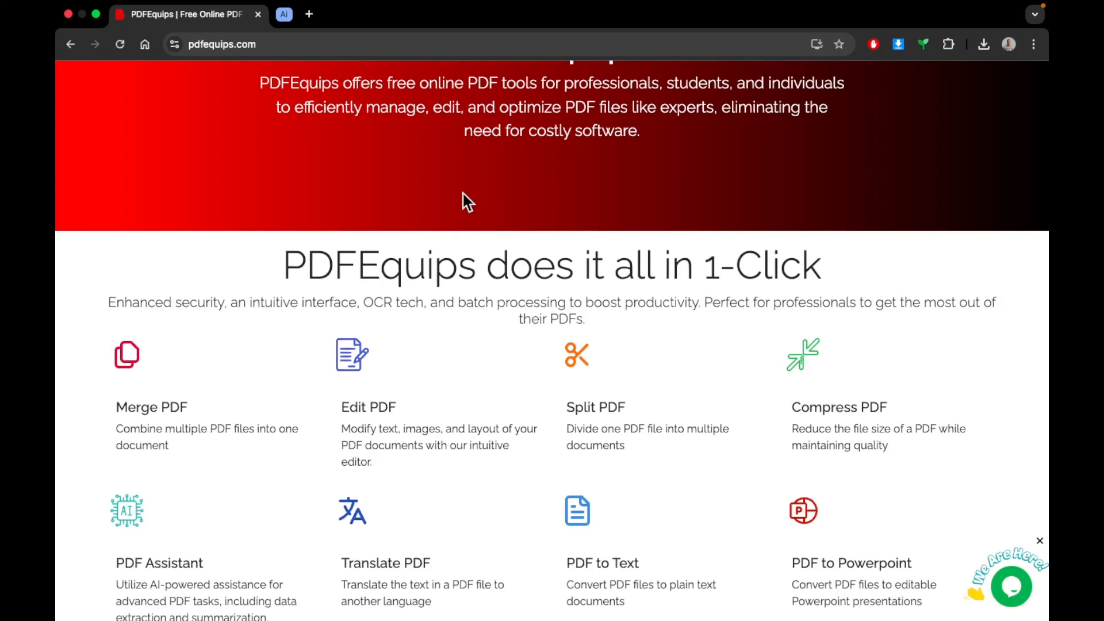
scroll(466, 200, down, 2)
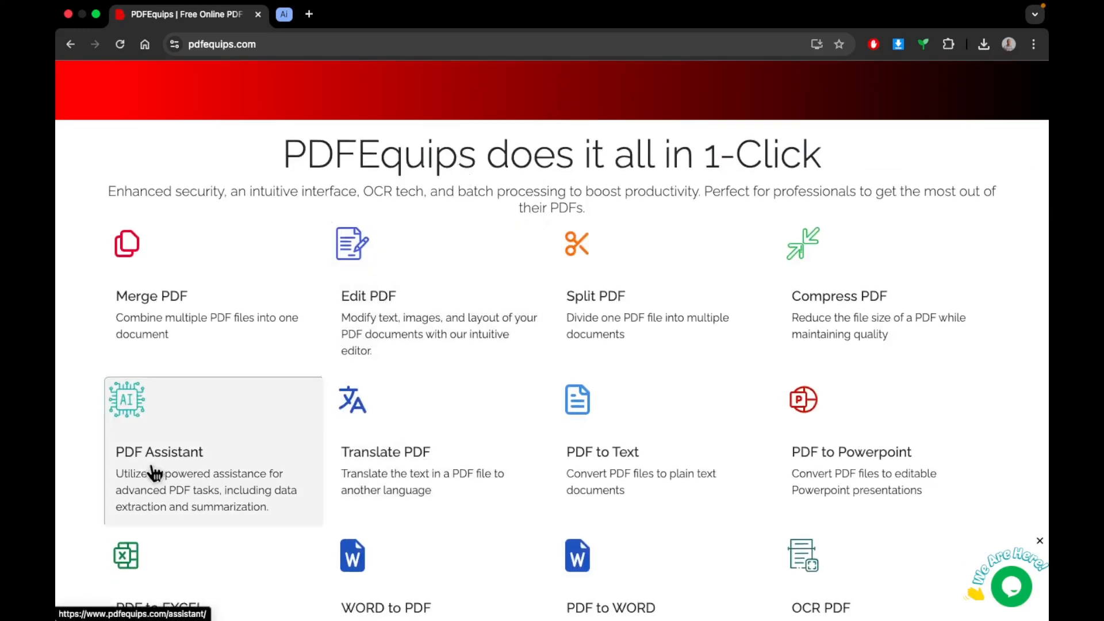
scroll(468, 328, up, 4)
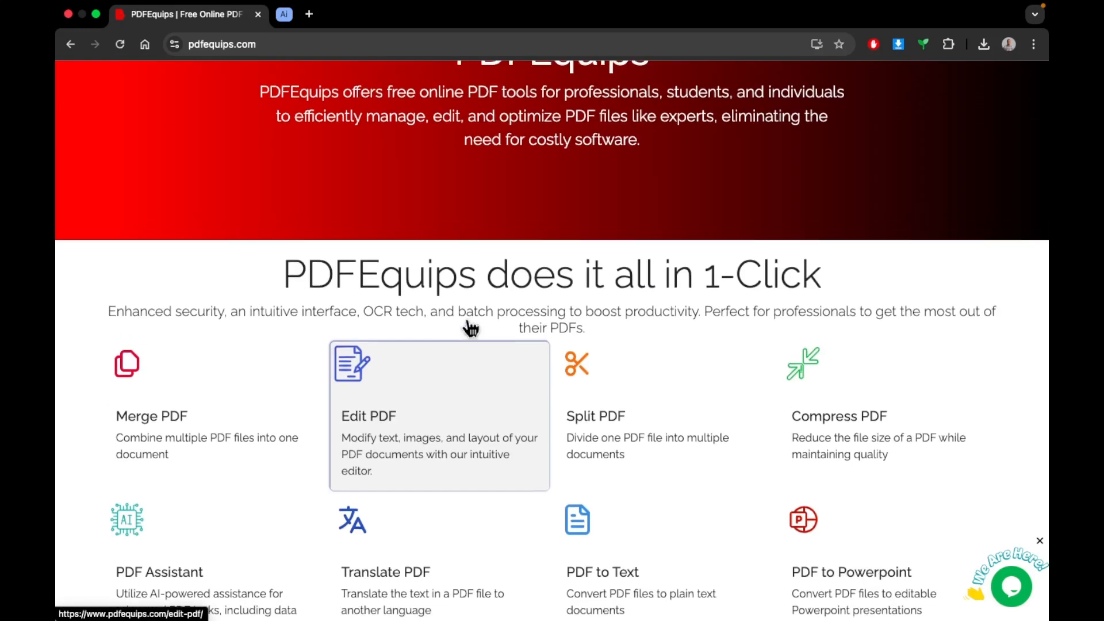
scroll(469, 329, up, 2)
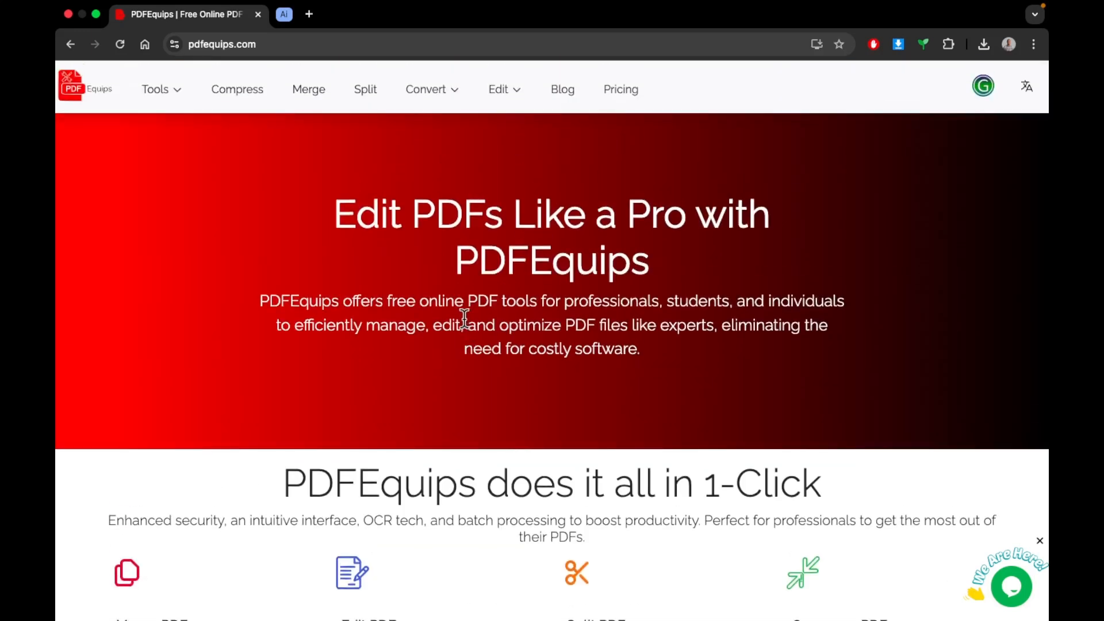
scroll(465, 319, down, 1)
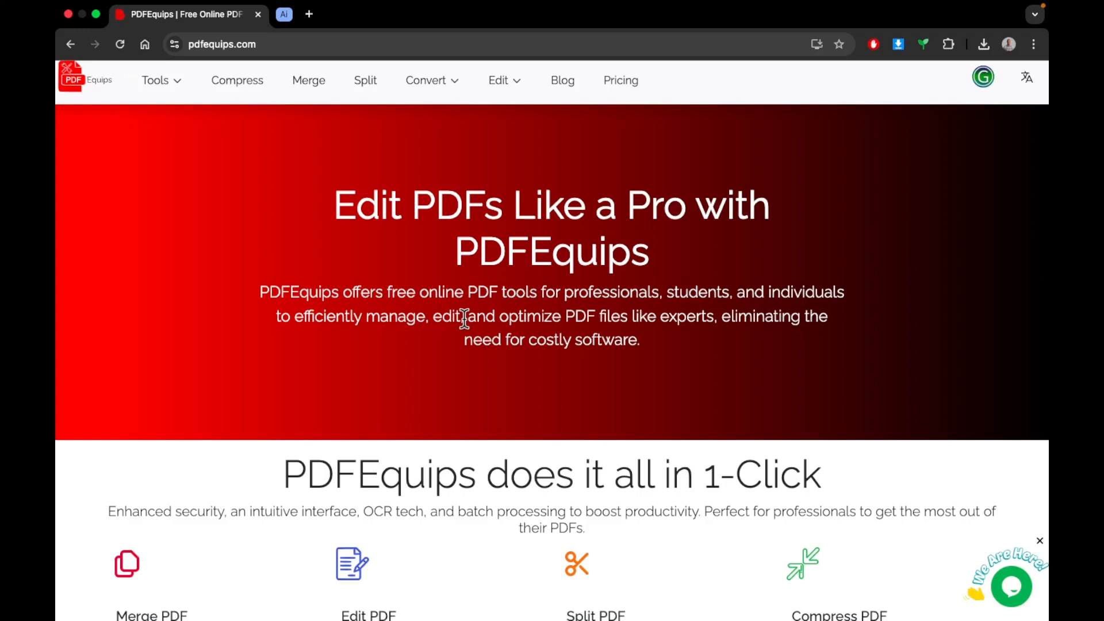
scroll(465, 318, down, 4)
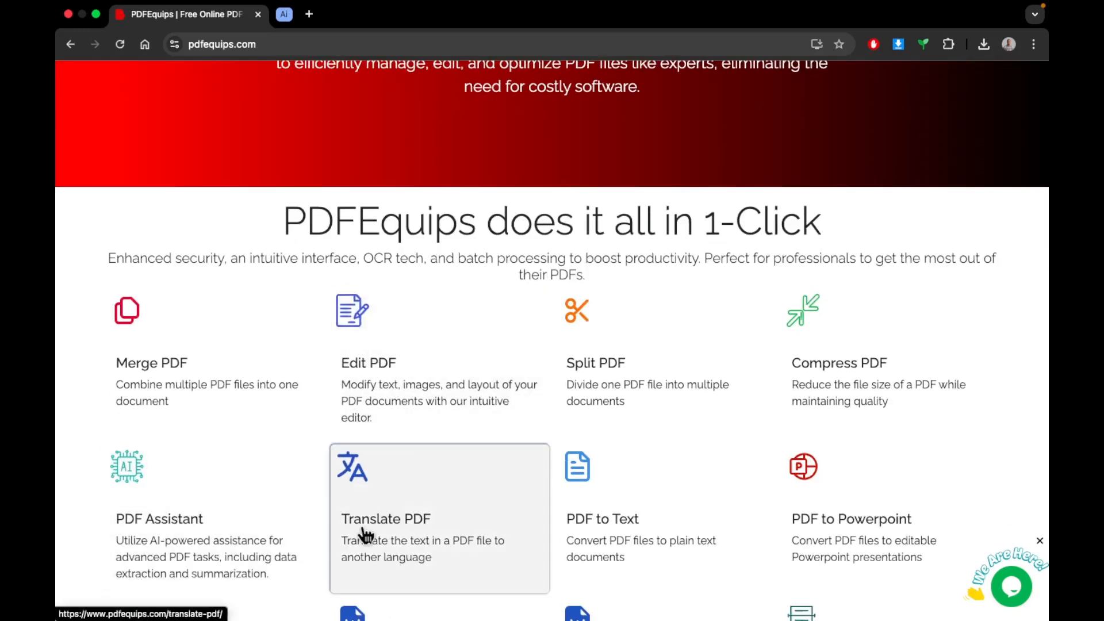
Step: Open the PDF Assistant page, read its five how-to steps, and return to the home page
click(229, 469)
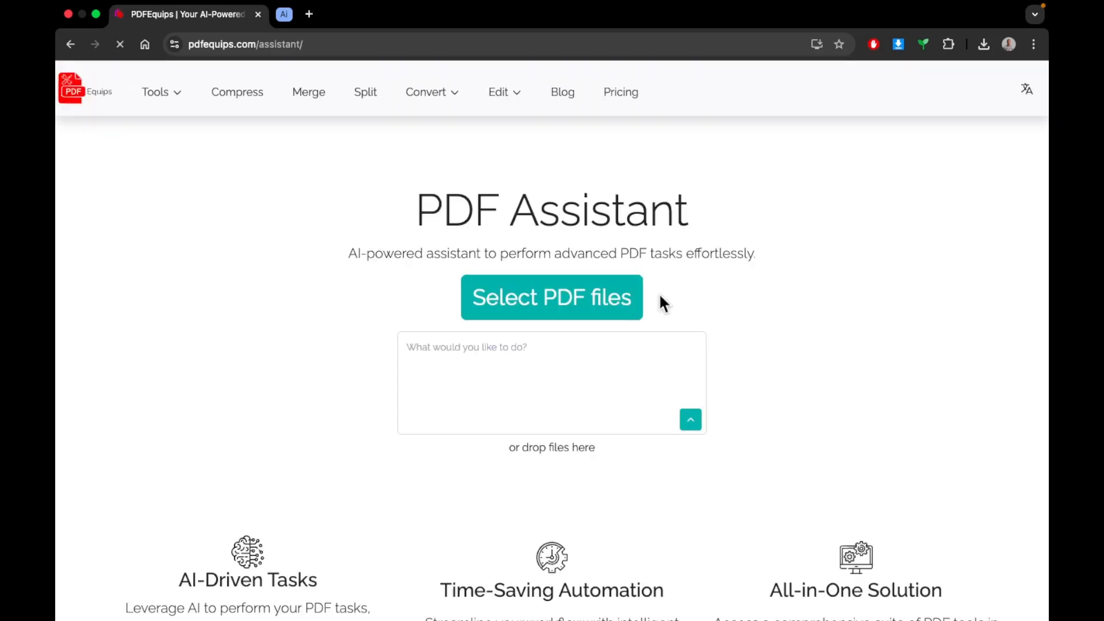
scroll(658, 292, down, 5)
scroll(659, 292, down, 1)
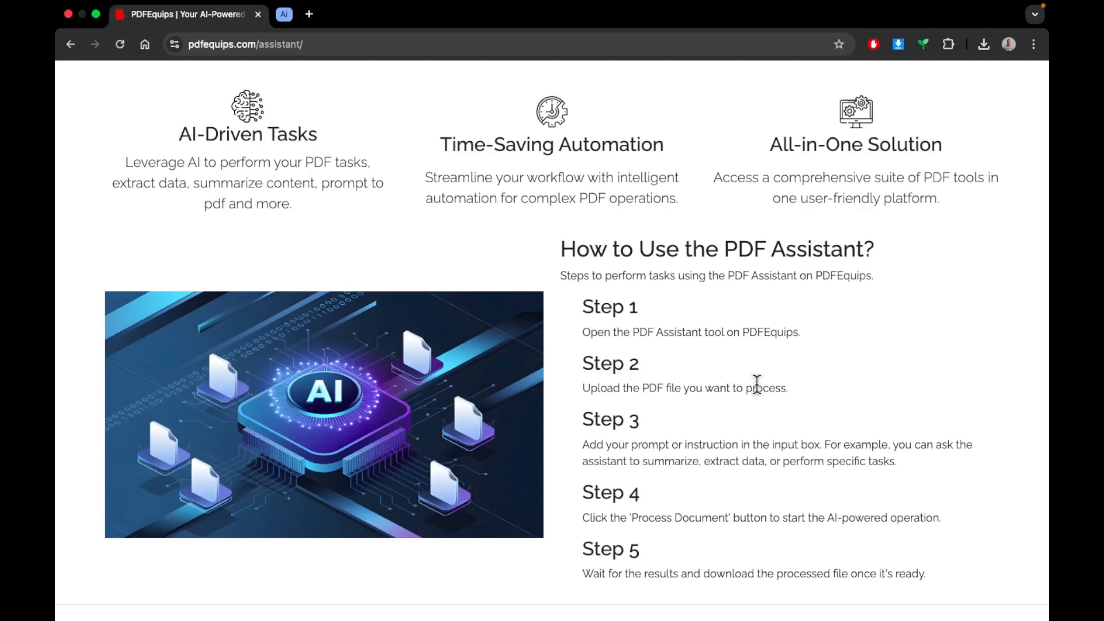
scroll(756, 384, down, 2)
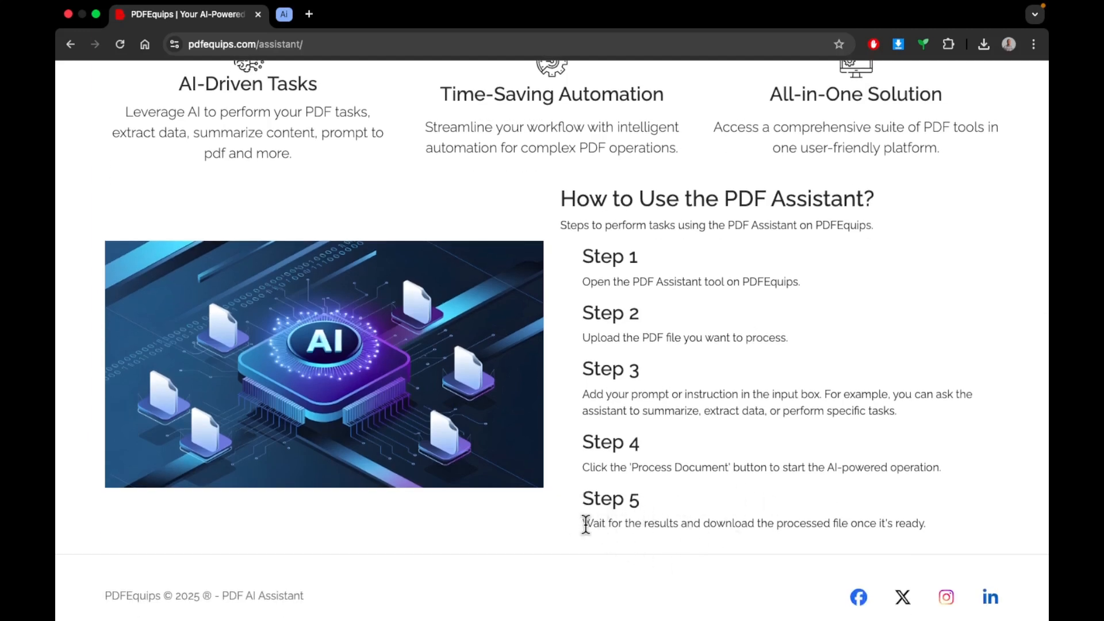
drag(593, 524, 983, 529)
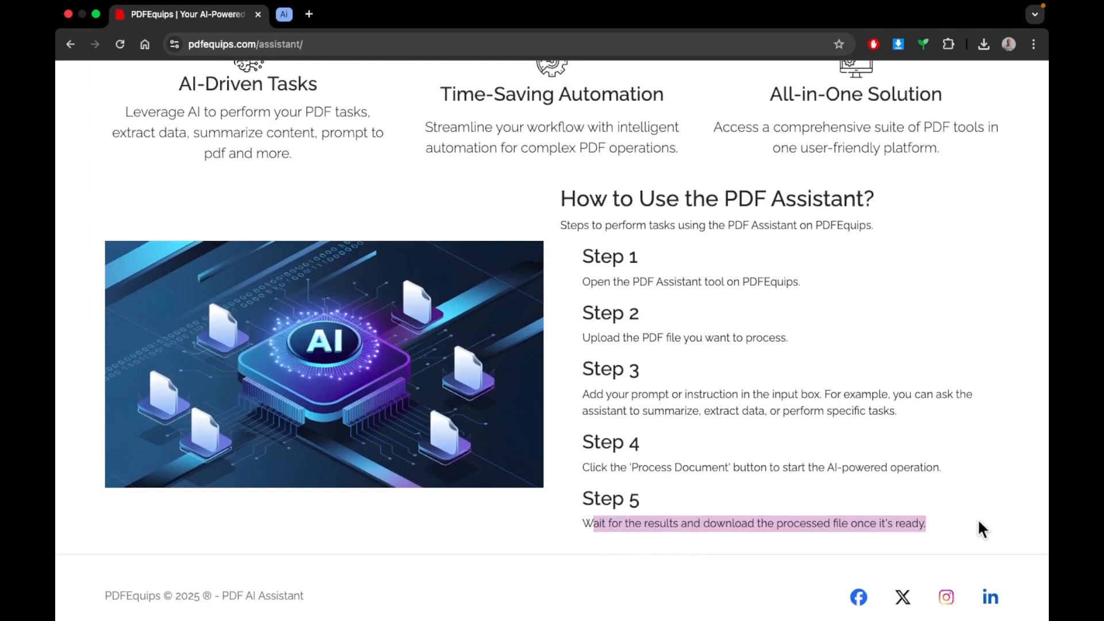
click(848, 437)
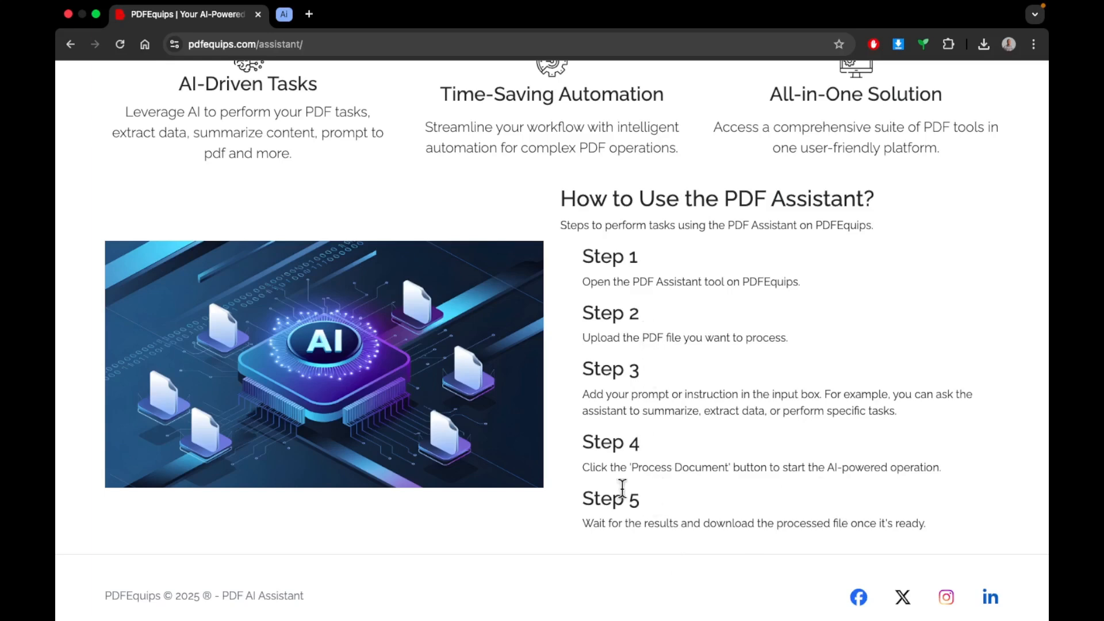
scroll(592, 495, up, 10)
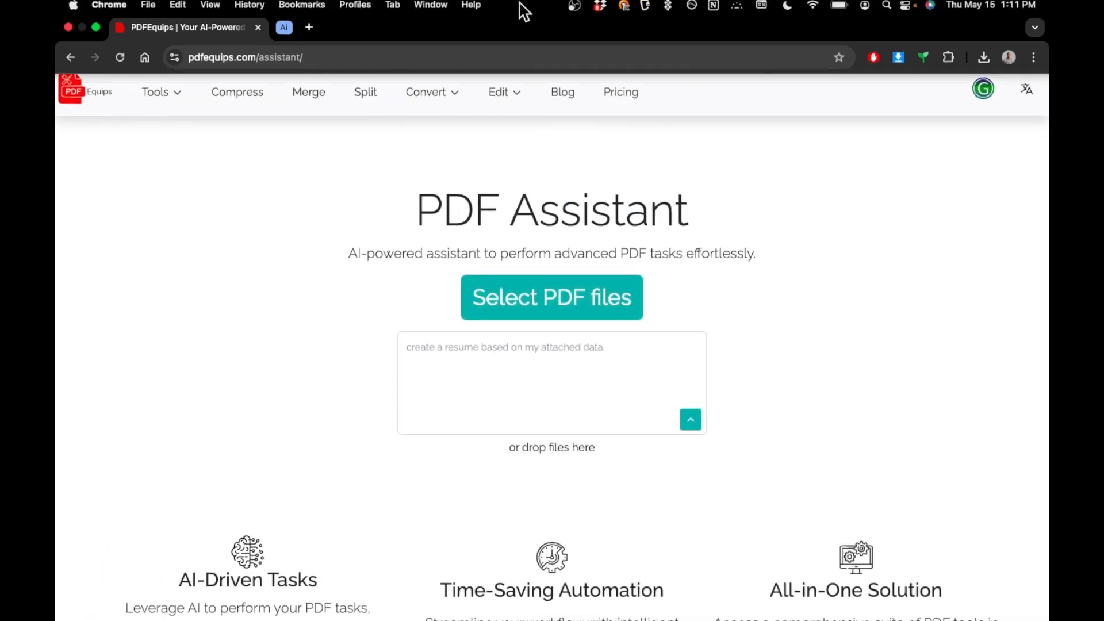
click(107, 99)
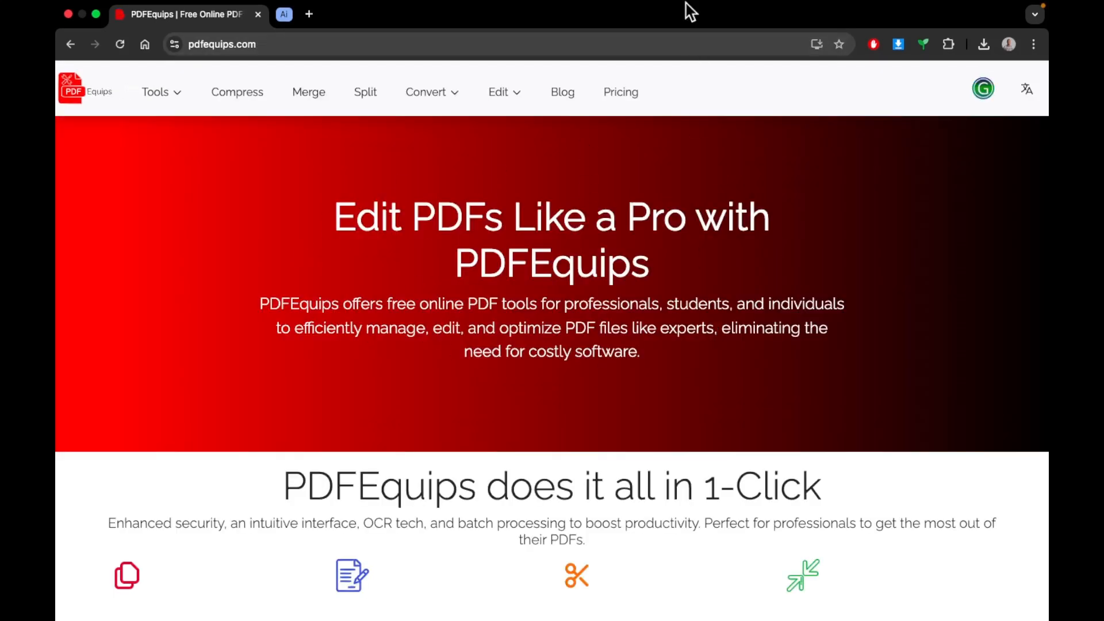
click(574, 8)
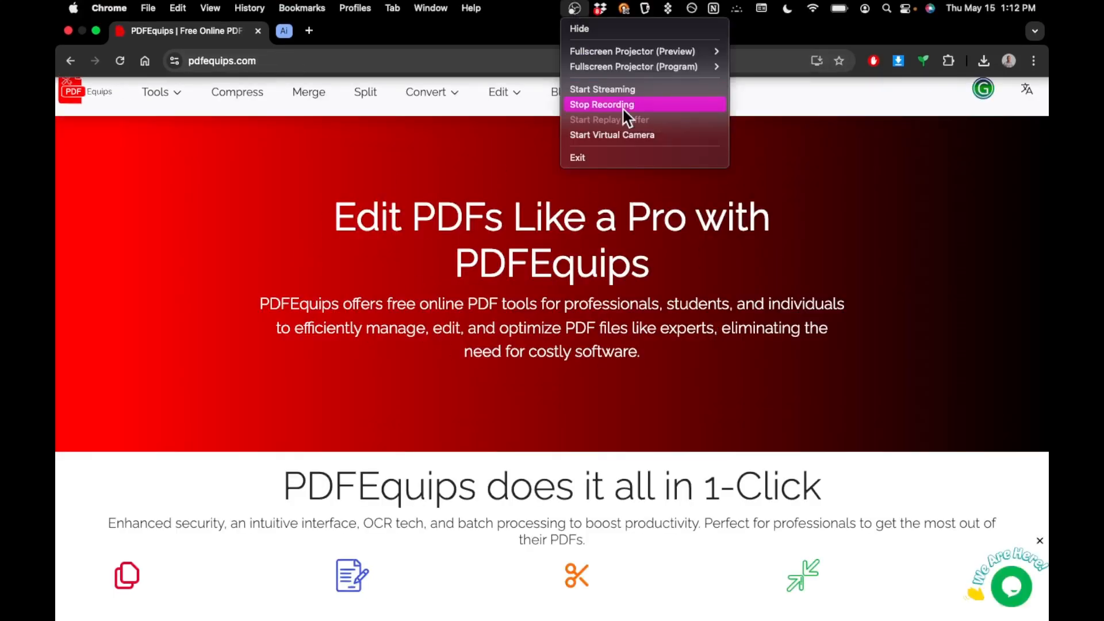